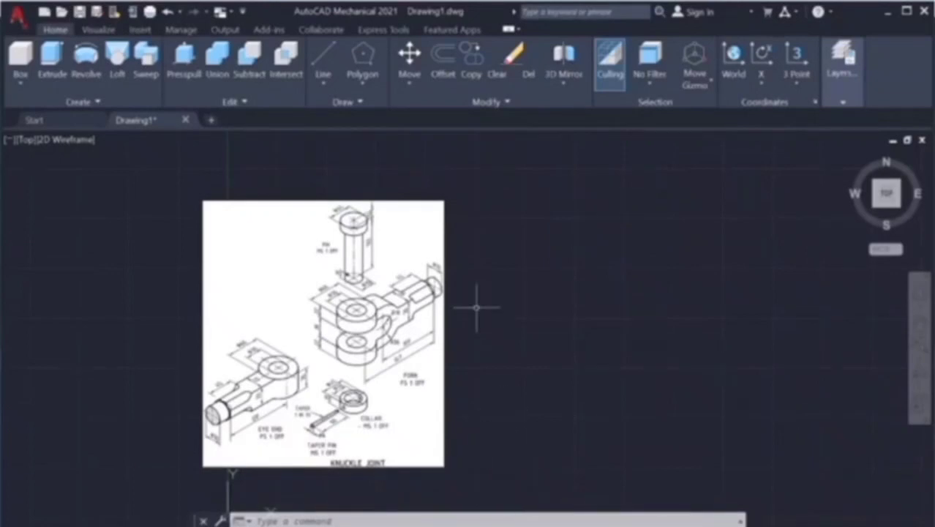
Step: Zoom in and out to study the knuckle joint reference image, then start panning
scroll(445, 285, "up", 2)
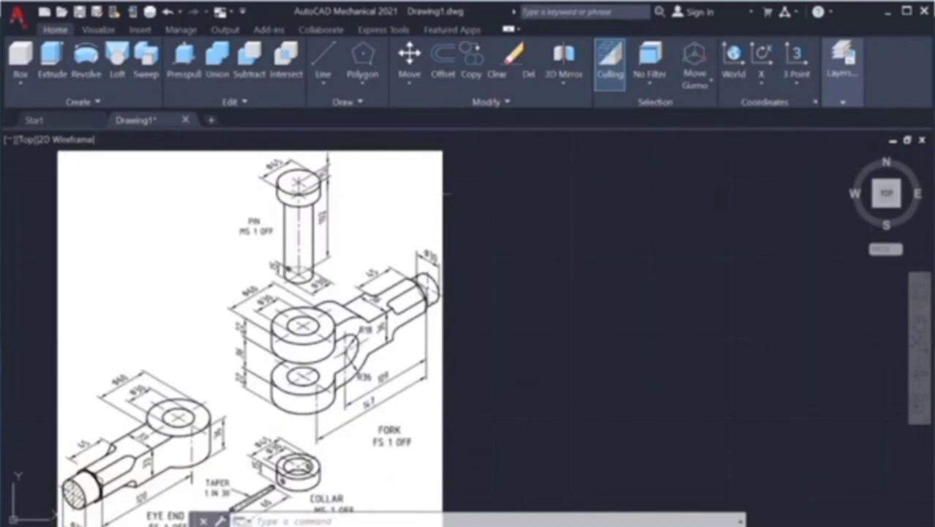
scroll(308, 189, "down", 2)
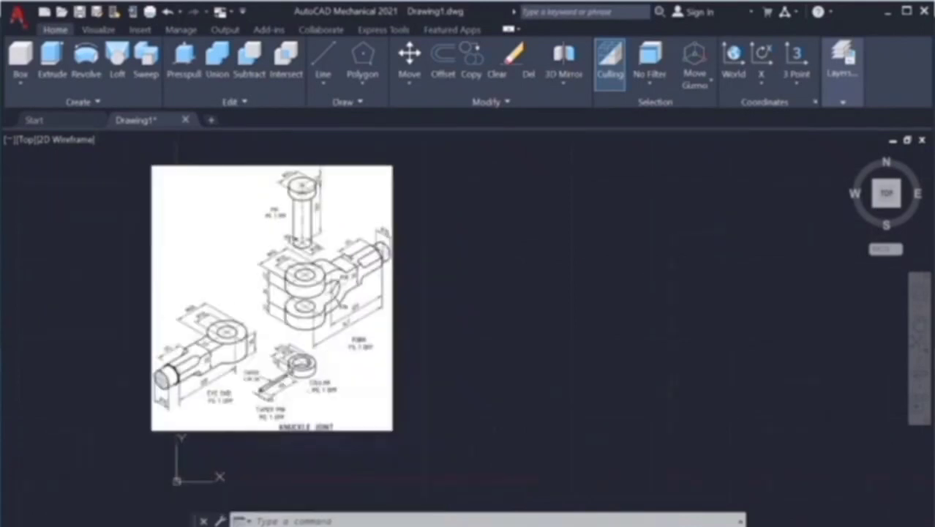
key("Escape")
scroll(455, 286, "up", 2)
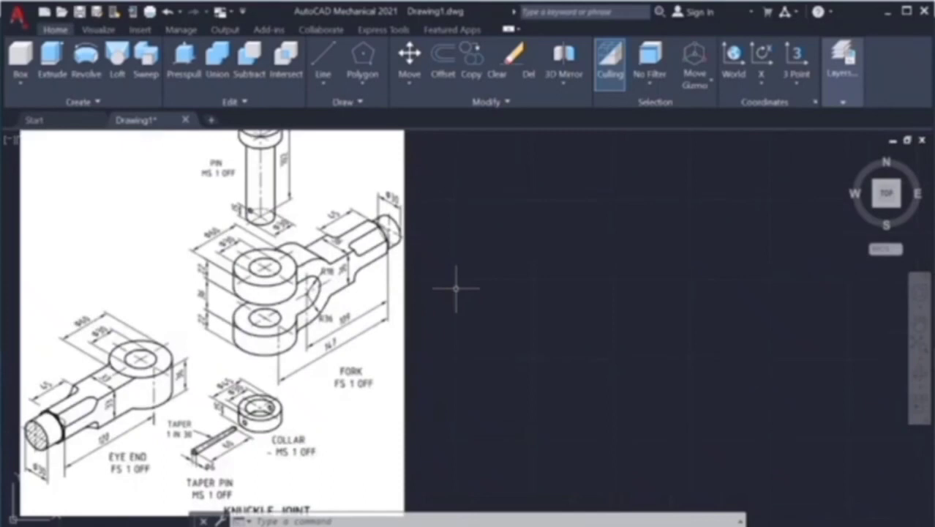
scroll(472, 286, "down", 2)
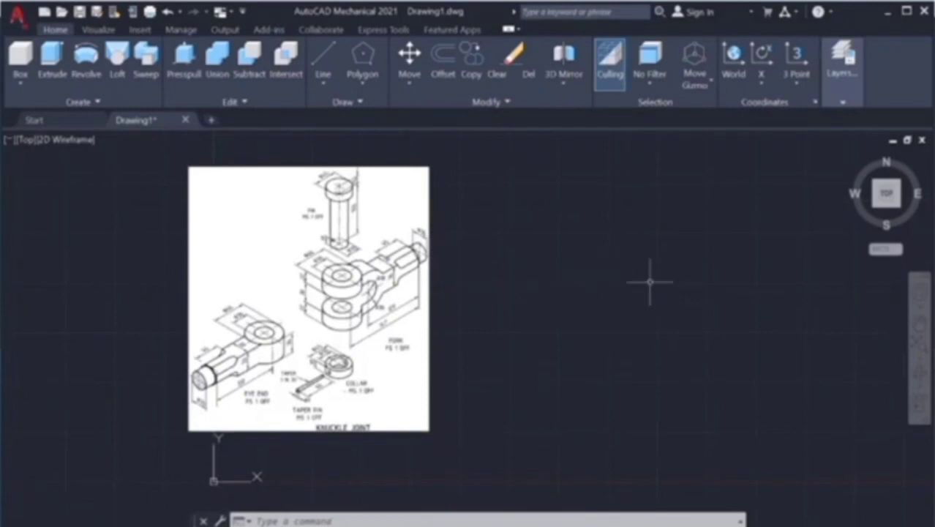
type("p")
key("Return")
Step: Move the reference image aside and draw a radius 10 circle in the empty space
left_click_drag(650, 282, 549, 300)
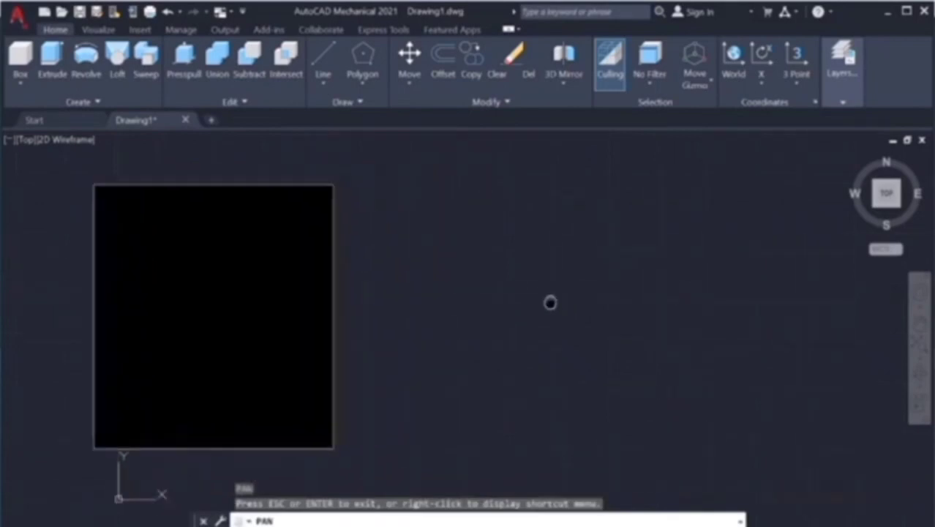
key("Escape")
type("c")
key("Return")
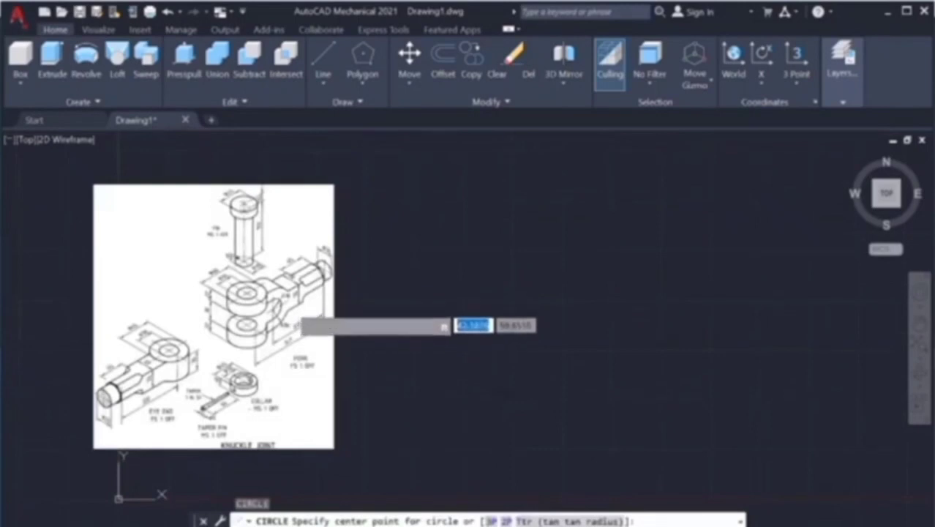
left_click(505, 300)
type("10")
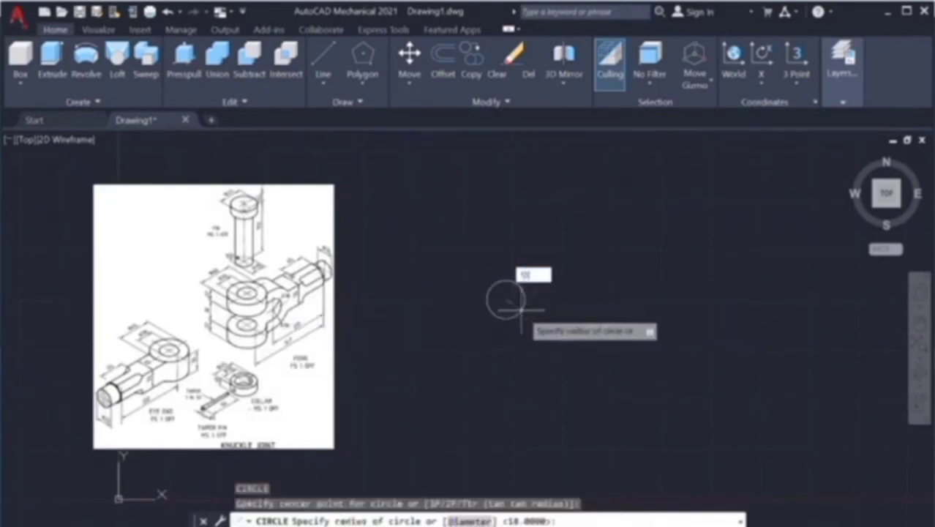
key("Return")
key("Return")
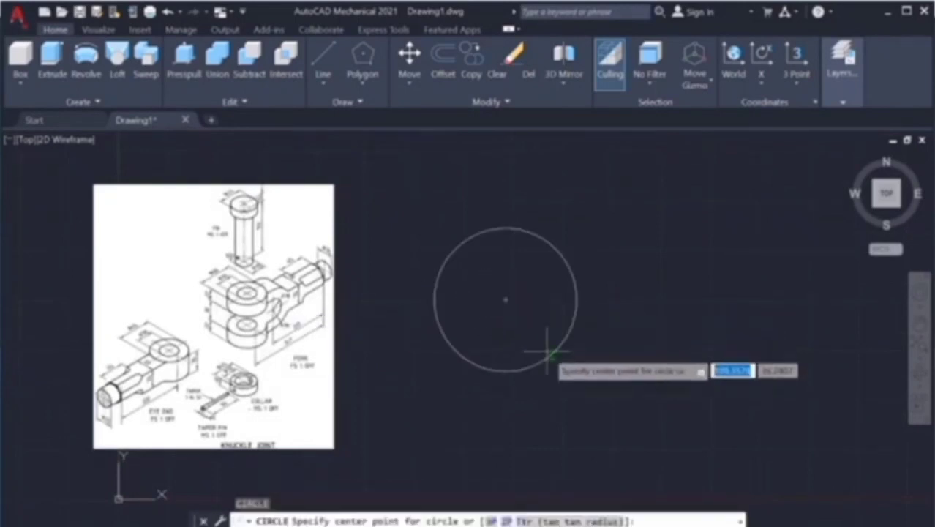
Step: Draw a concentric outer circle twice that size at the same centre
left_click(505, 300)
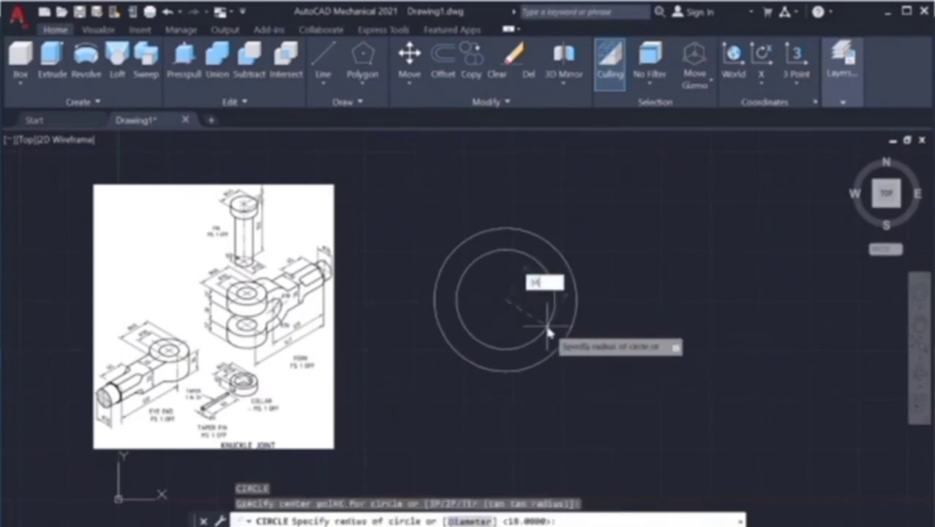
key("Return")
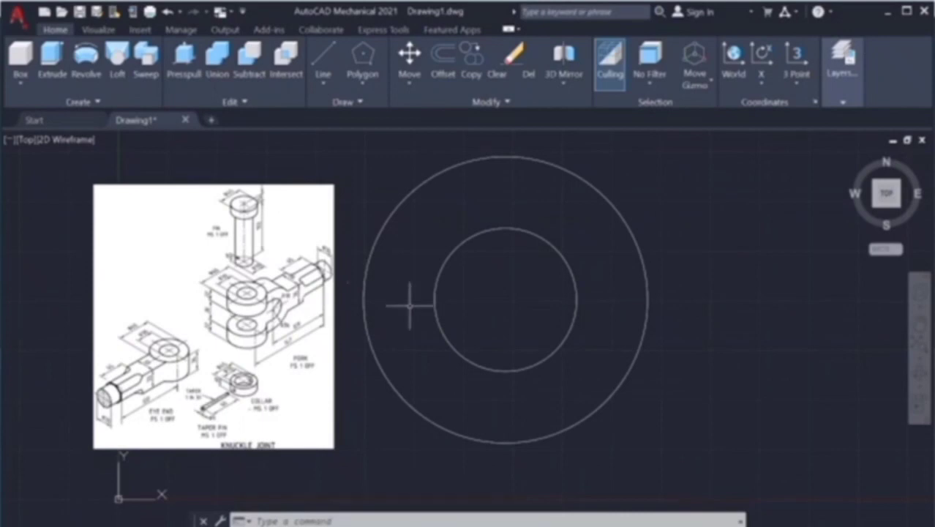
type("l")
key("Return")
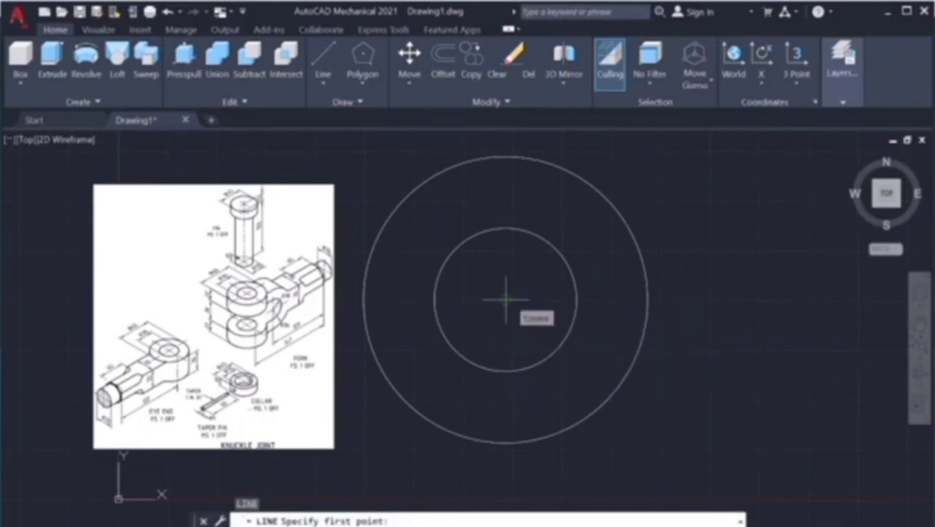
Step: Draw a 10-unit line down from the circles' centre
left_click(505, 299)
type("10")
key("Return")
key("Escape")
Step: Draw a 100 by 30 rectangle from the lower end of that line
type("R")
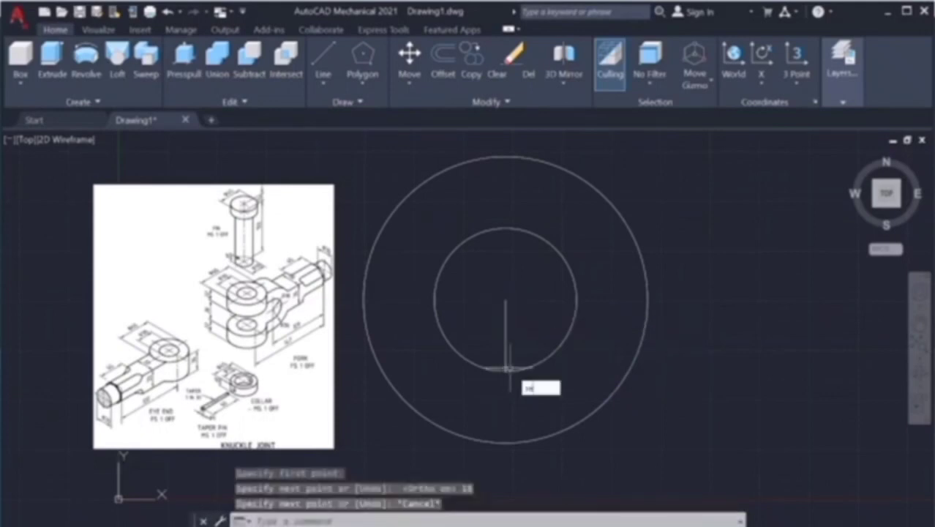
type("EC")
key("Return")
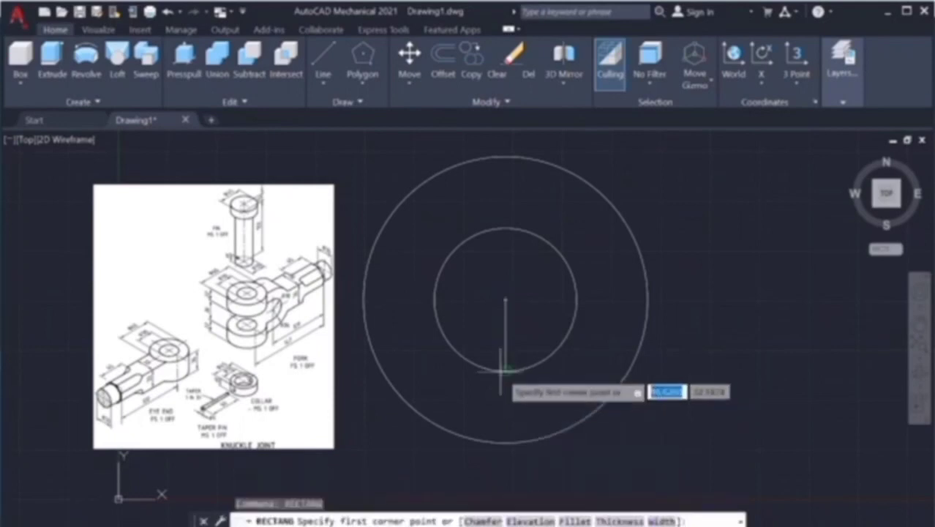
left_click(505, 367)
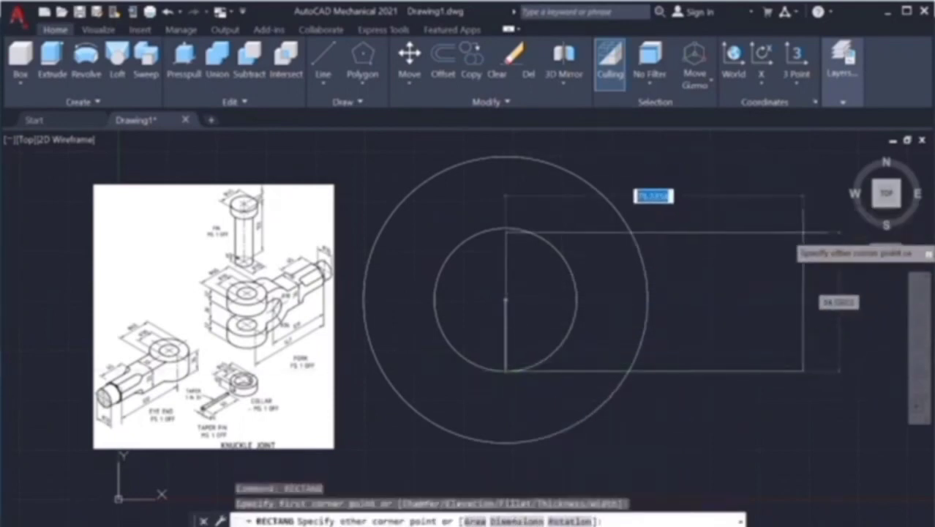
scroll(805, 234, "down", 2)
scroll(849, 229, "up", 2)
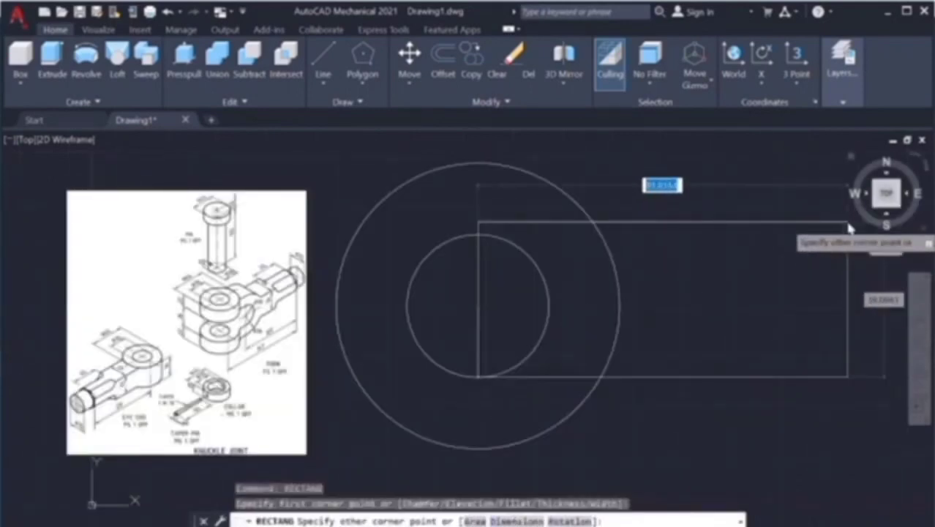
type("1")
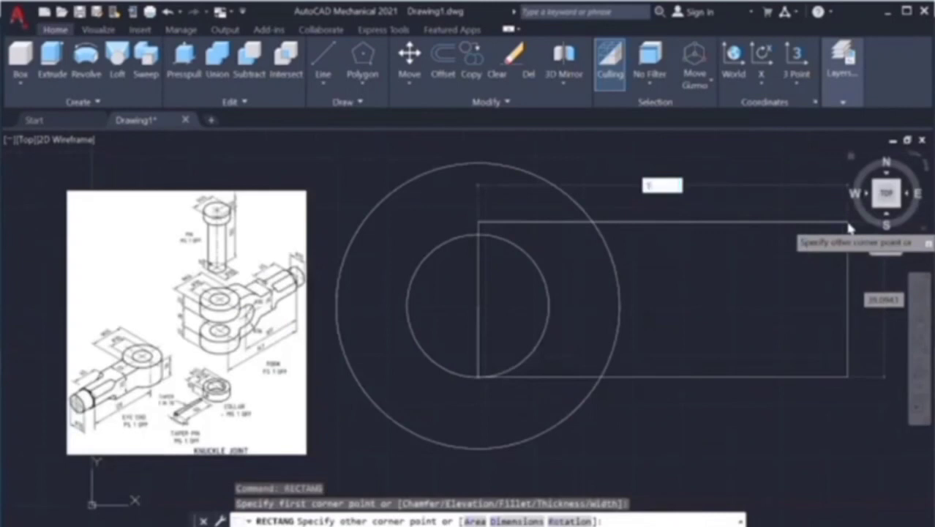
type("00")
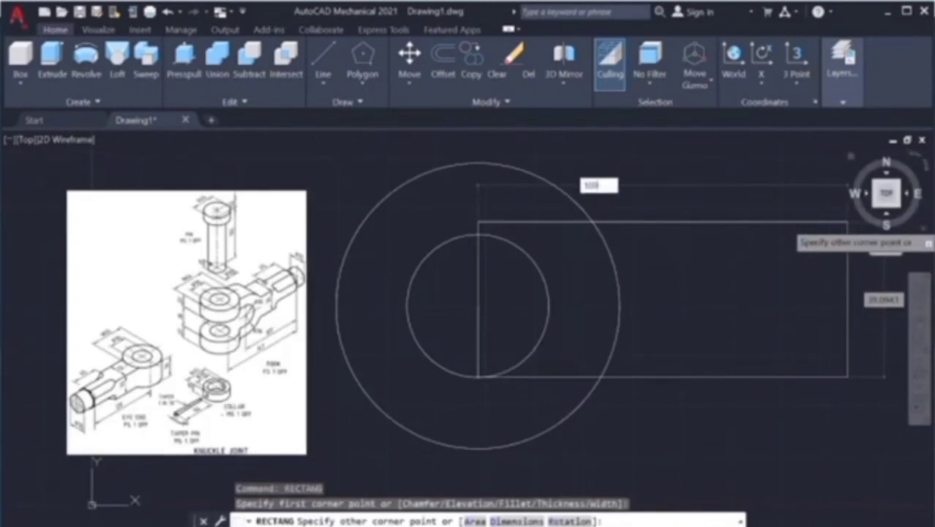
key("Tab")
type("30")
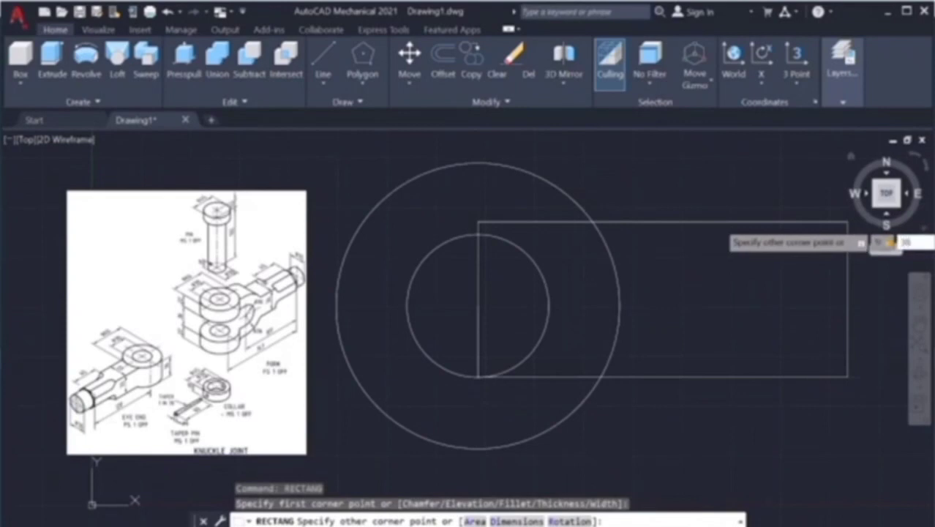
key("Return")
key("Escape")
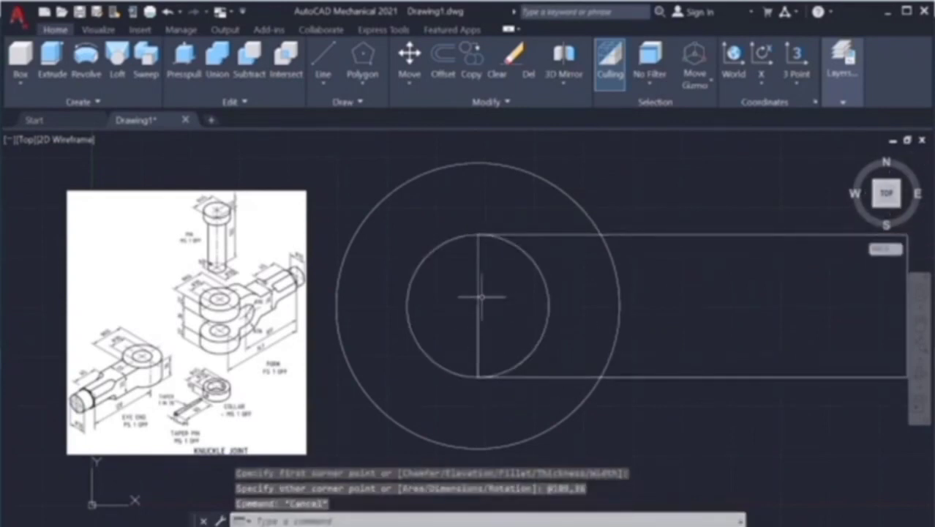
Step: Draw a vertical line through the circles from the outer circle's top
left_click(478, 296)
key("Escape")
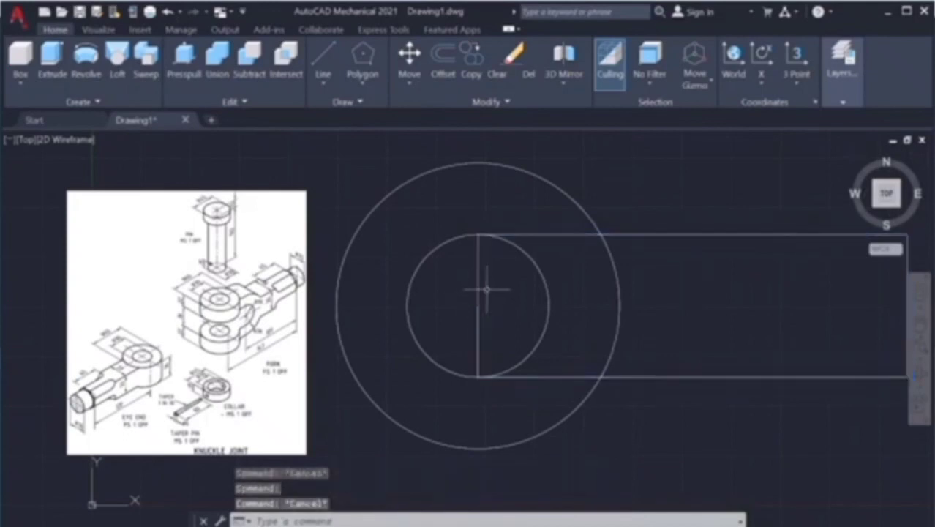
type("l")
key("Return")
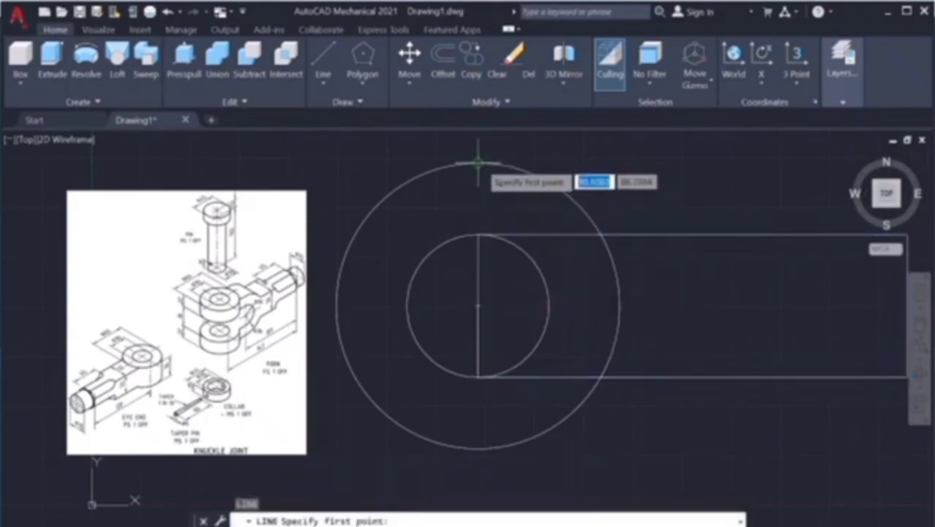
key("Escape")
key("Return")
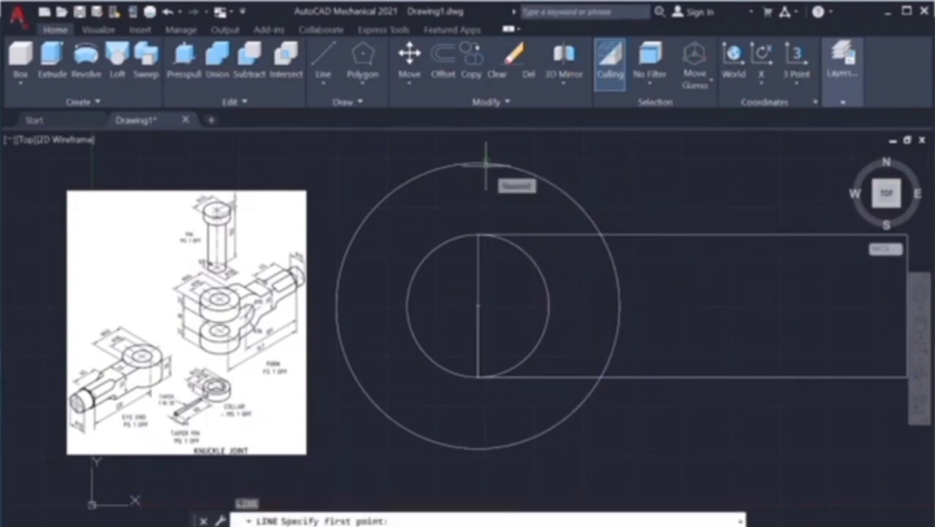
left_click(480, 163)
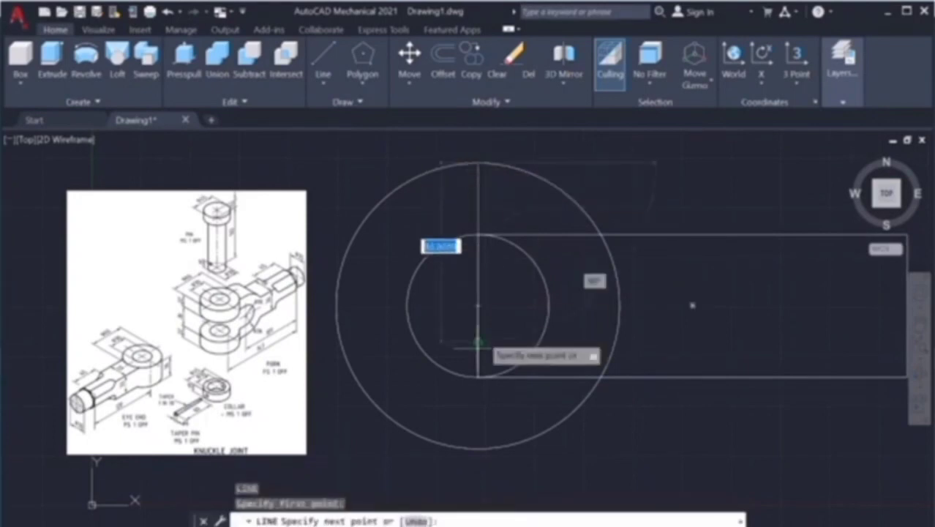
key("Escape")
Step: Trim away the left halves of both circles and the vertical line inside the bar
type("5")
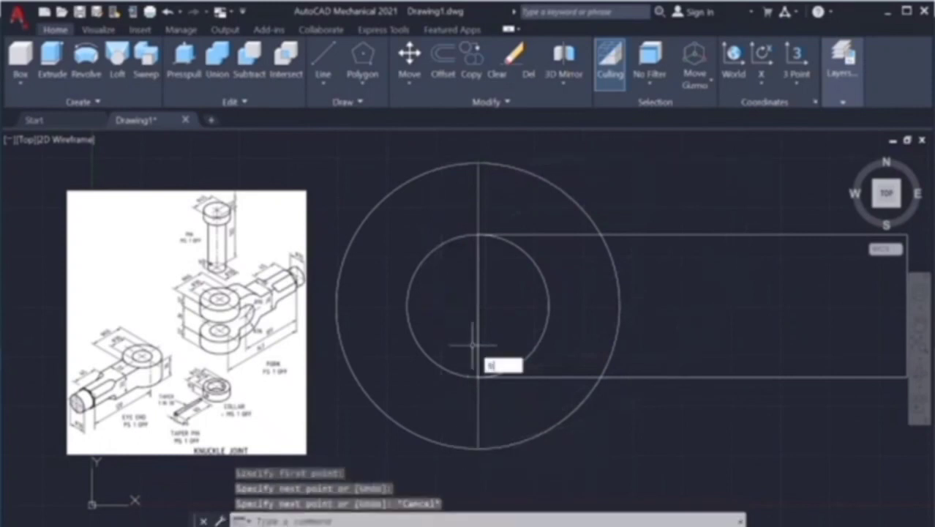
key("Return")
left_click(357, 192)
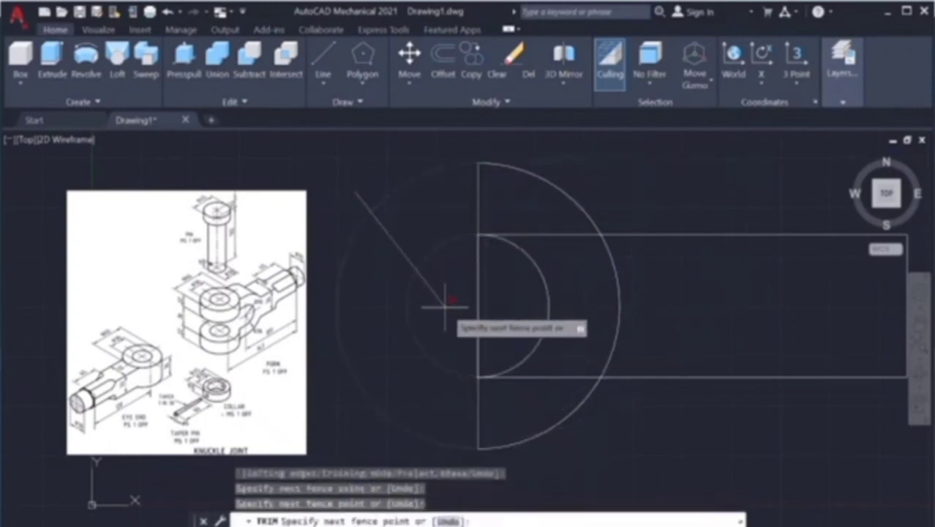
key("Return")
left_click(445, 305)
key("Return")
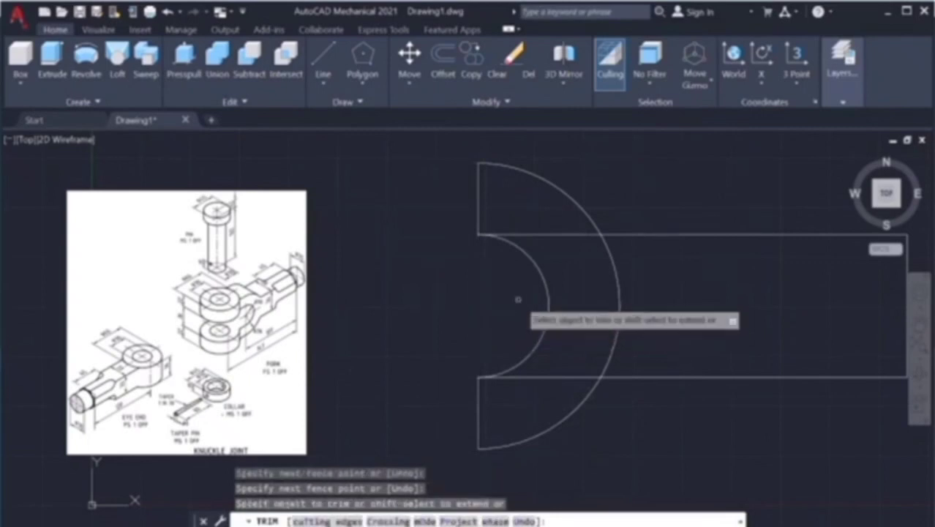
Step: Trim both bar edges inside the outer arc and the arc between the edges
left_click(530, 215)
left_click(585, 273)
key("Return")
left_click(582, 330)
left_click(558, 395)
key("Return")
left_click(610, 327)
left_click(609, 302)
key("Return")
key("Escape")
scroll(688, 353, "down", 2)
scroll(688, 353, "up", 2)
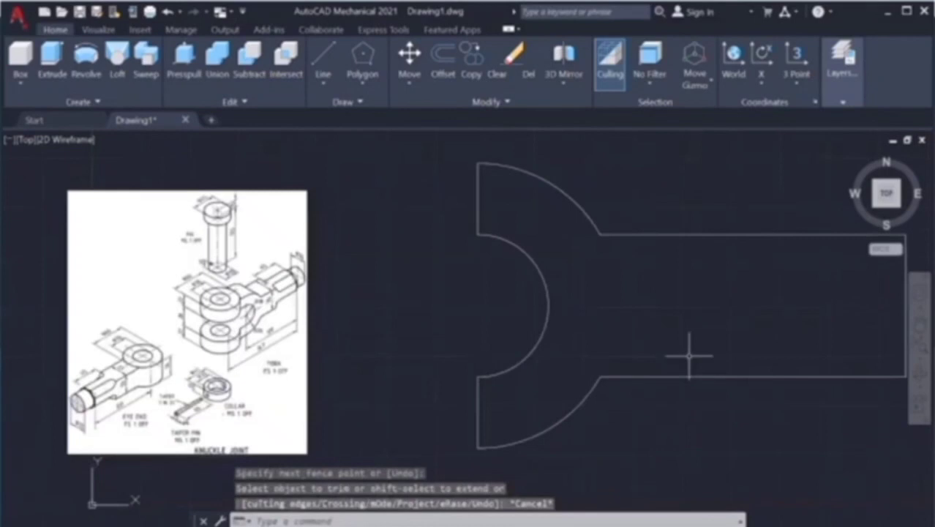
Step: Pan the outline left and switch to the SW Isometric view, zoomed in
type("p")
key("Return")
left_click_drag(645, 372, 541, 360)
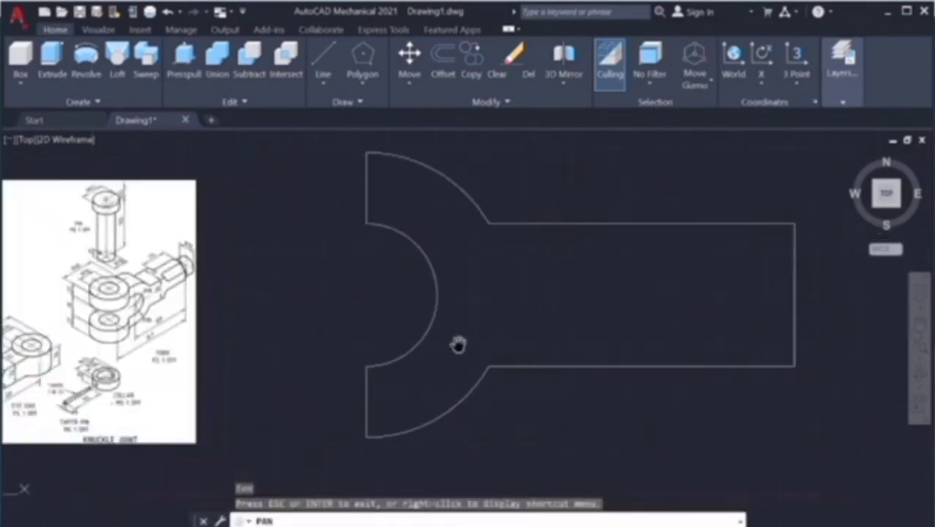
key("Escape")
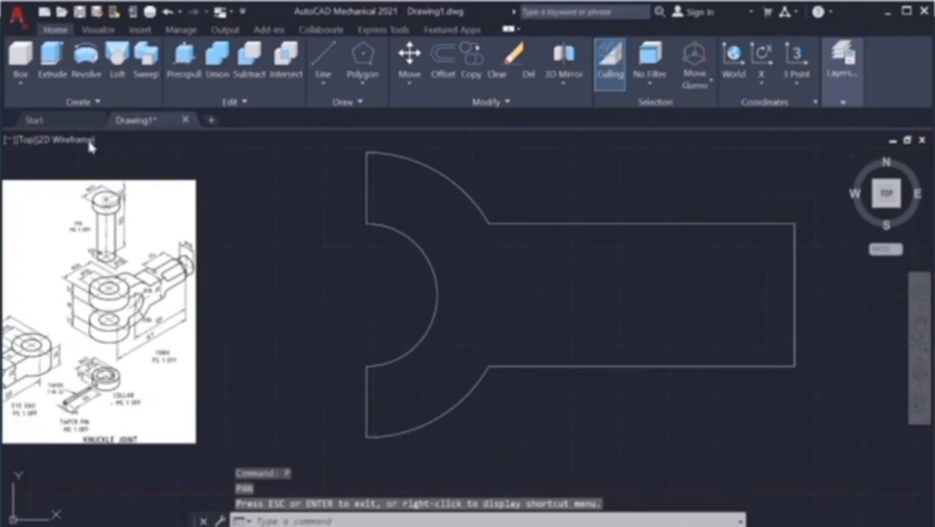
left_click(33, 141)
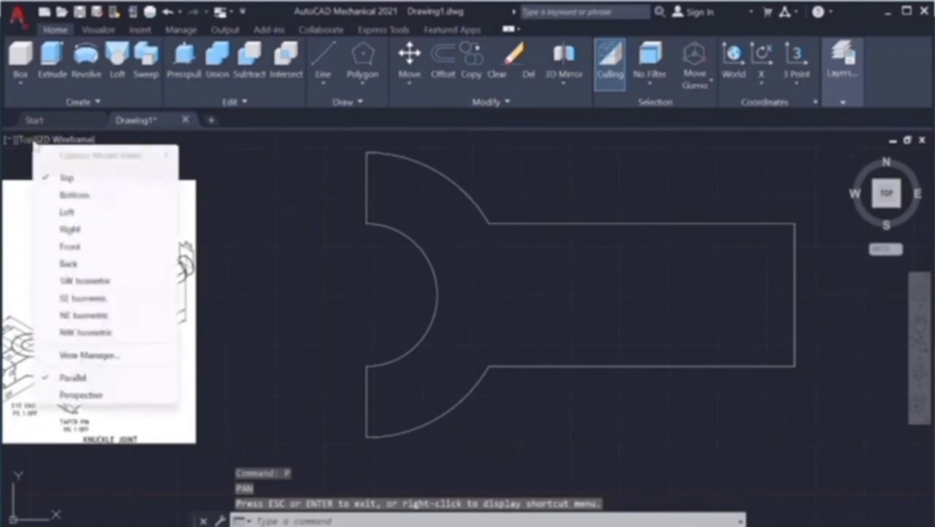
left_click(85, 279)
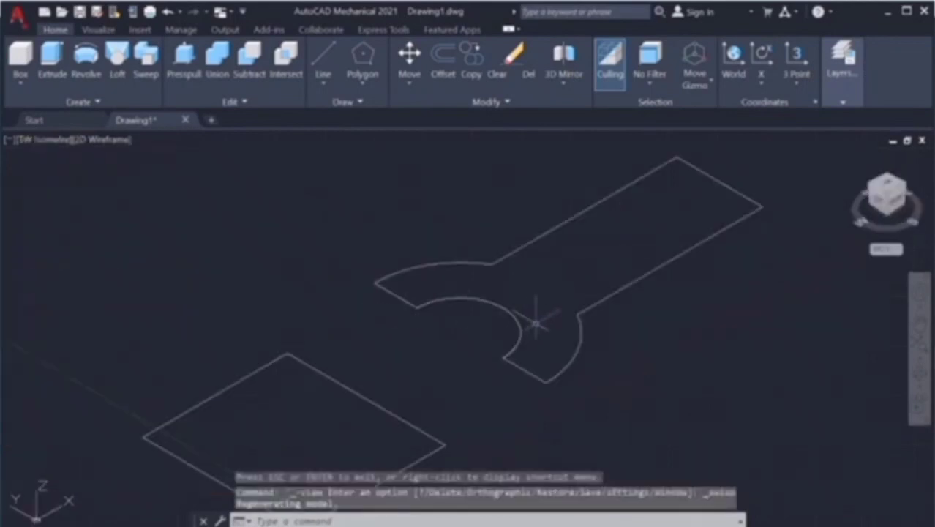
scroll(627, 333, "up", 2)
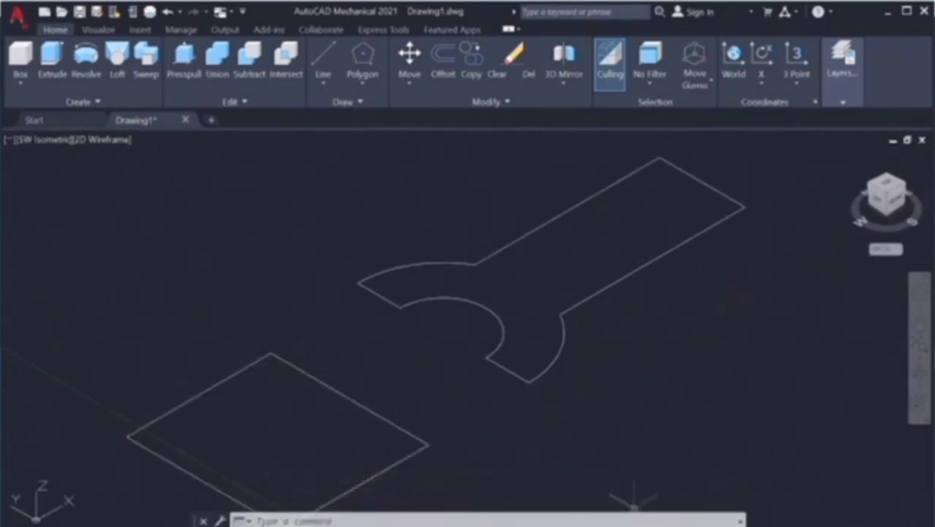
Step: Bring the Word knuckle joint reference drawing to the front and scroll through it
key("alt+Tab")
scroll(278, 325, "down", 2)
scroll(278, 326, "down", 1)
scroll(278, 325, "up", 1)
scroll(278, 325, "up", 2)
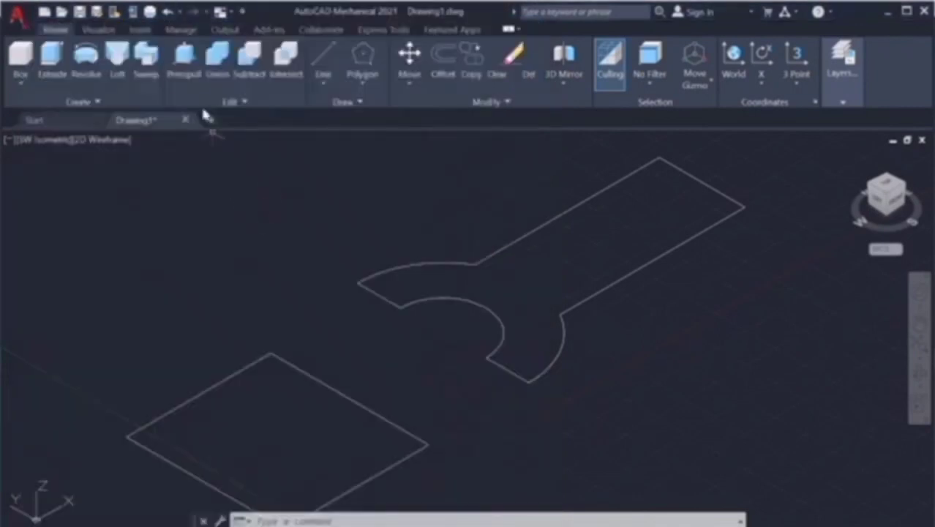
Step: Presspull the fork outline 30 units upward into a 3D solid
left_click(184, 57)
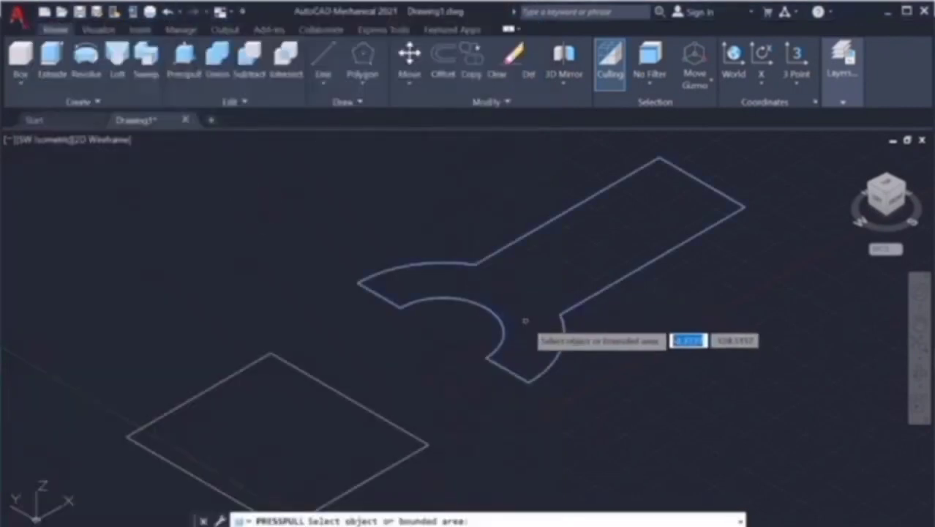
left_click(525, 321)
type("30")
key("Return")
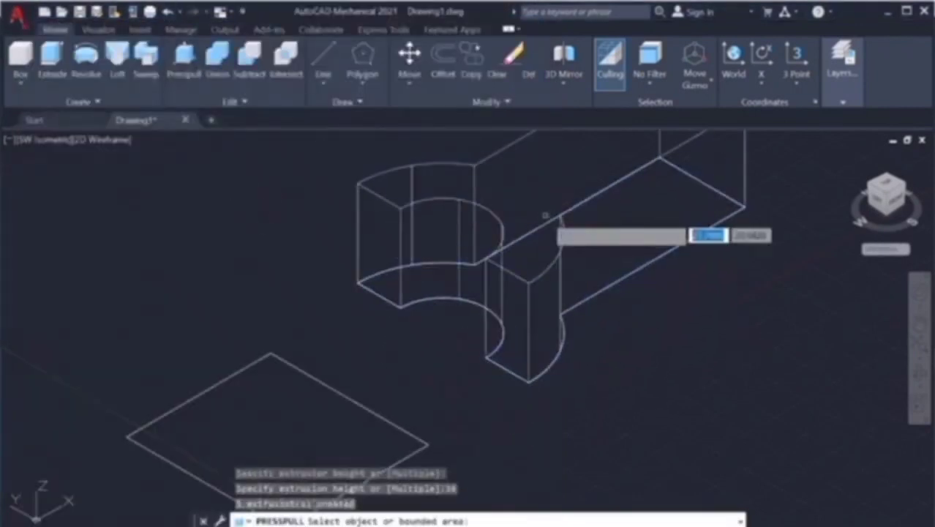
key("alt+Tab")
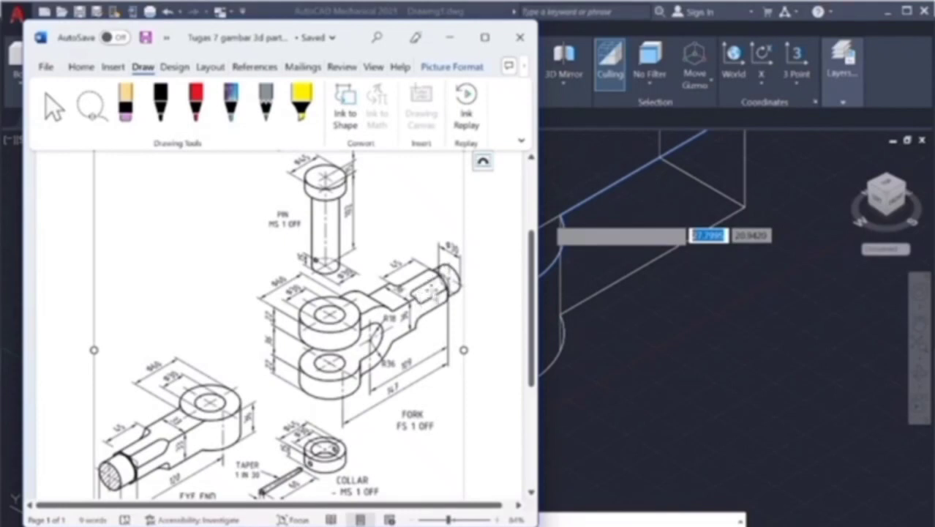
key("alt+Tab")
key("Escape")
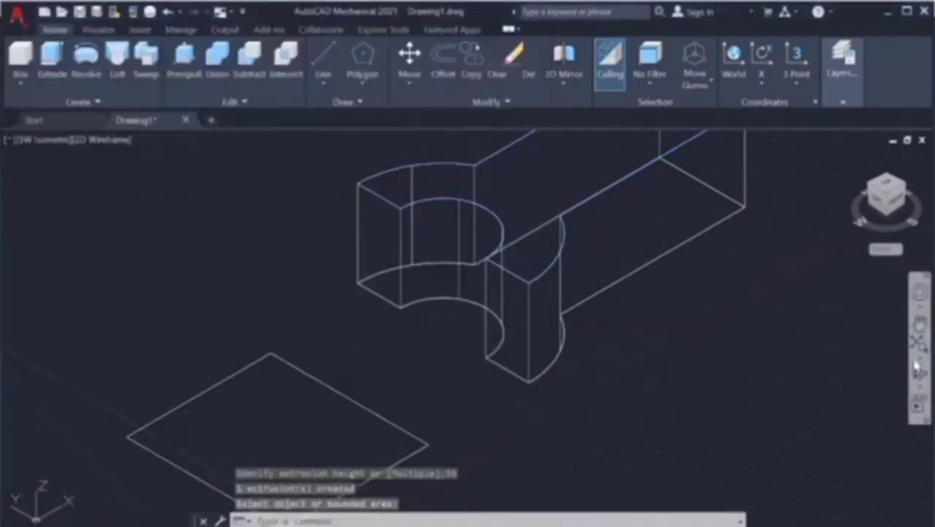
Step: Pan and orbit the solid to bring the bar's end face into view
left_click(920, 324)
left_click_drag(747, 242, 486, 328)
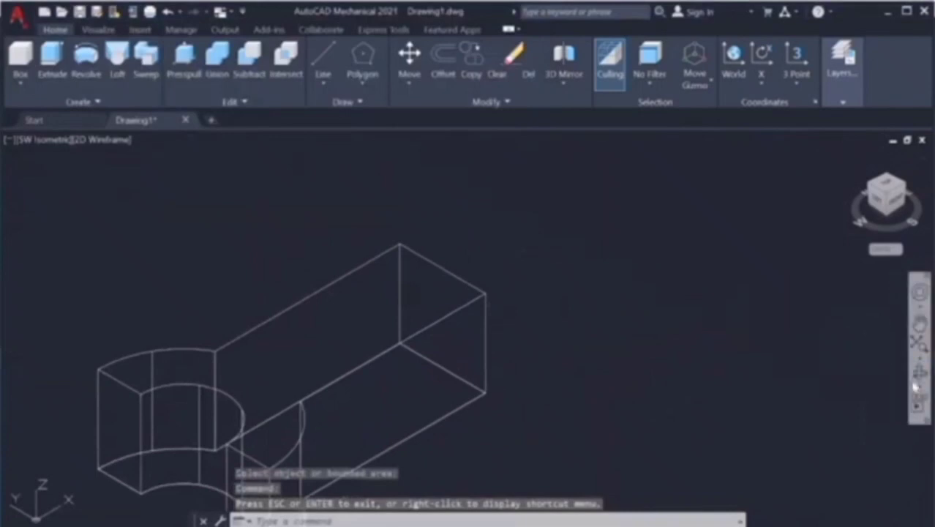
mouse_move(584, 288)
middle_mouse_down("shift")
mouse_move(468, 288)
mouse_move(602, 316)
mouse_move(543, 280)
mouse_move(178, 271)
mouse_move(404, 277)
middle_mouse_up("shift")
left_click_drag(405, 277, 513, 237)
key("Escape")
left_click(513, 293)
key("Escape")
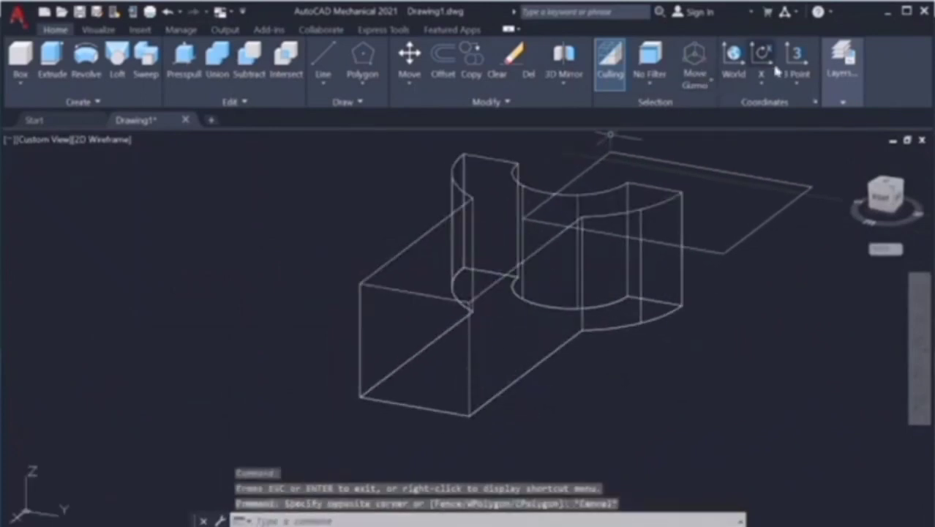
Step: Align the UCS to the bar's square end face using the Face option
left_click(773, 65)
left_click(797, 58)
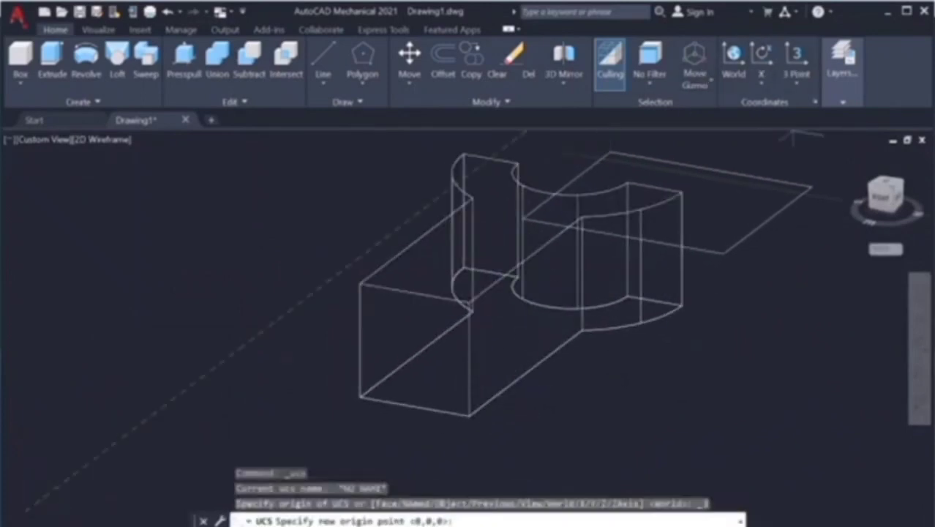
left_click(795, 80)
left_click(811, 196)
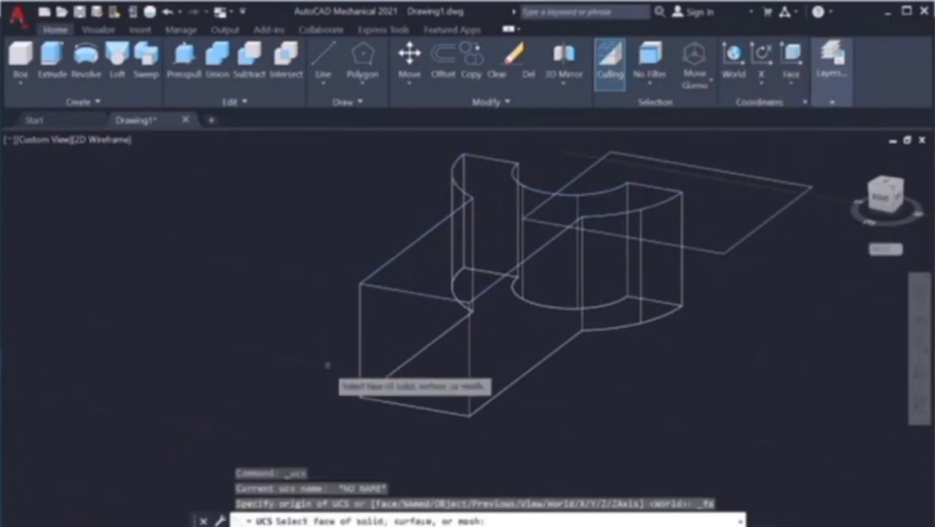
left_click(360, 286)
left_click(414, 329)
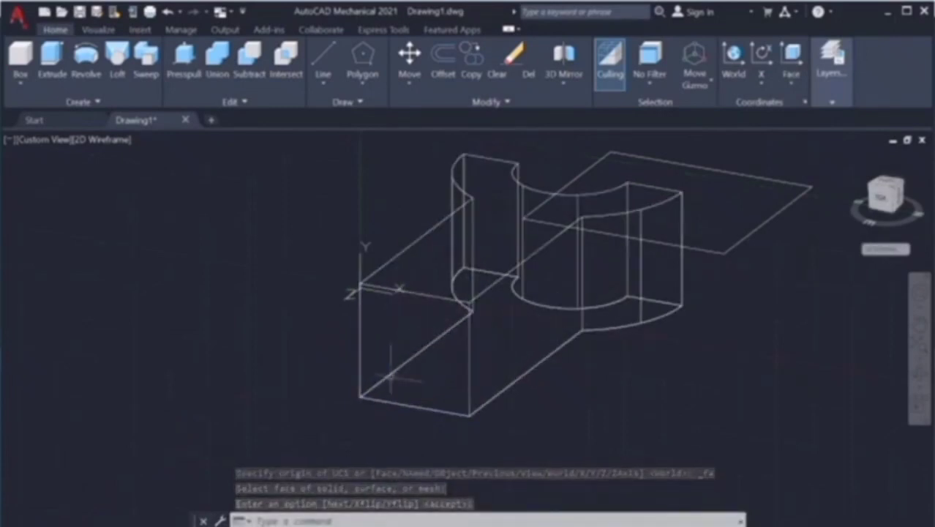
type("c")
key("Return")
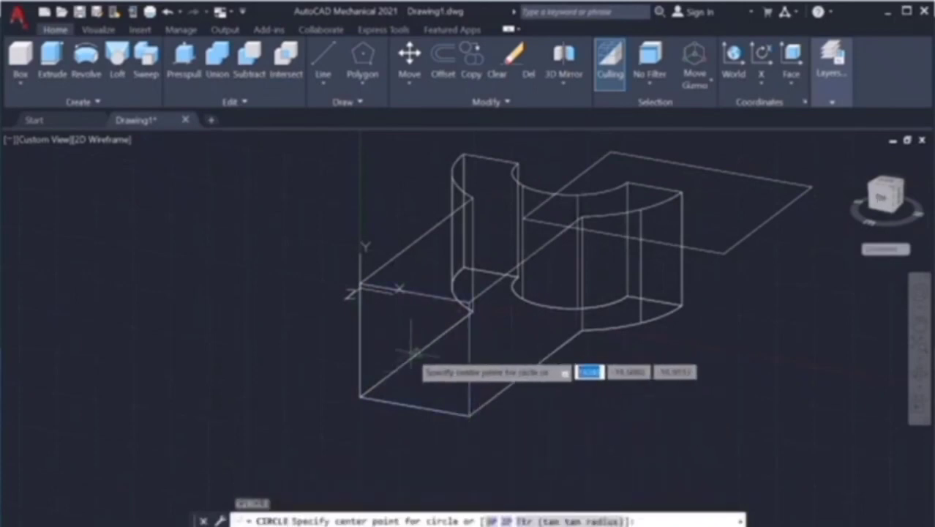
key("Escape")
type("l")
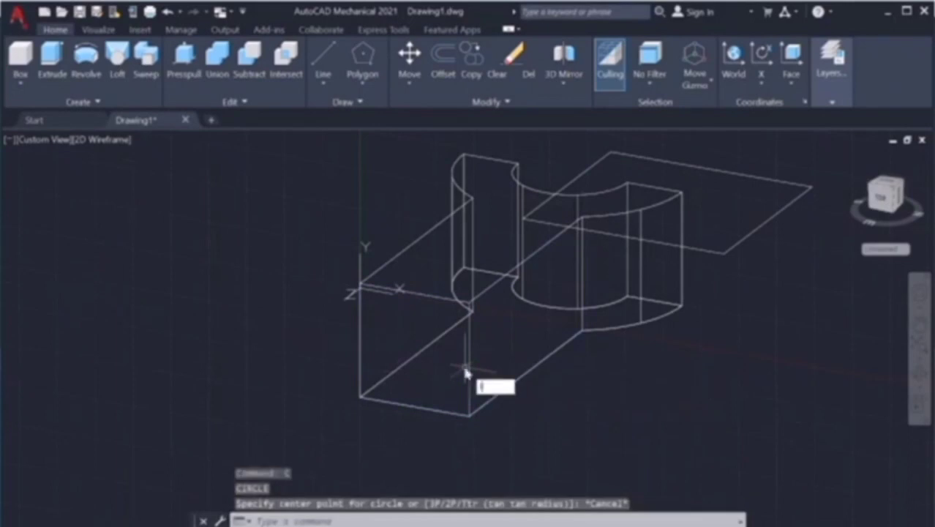
key("Return")
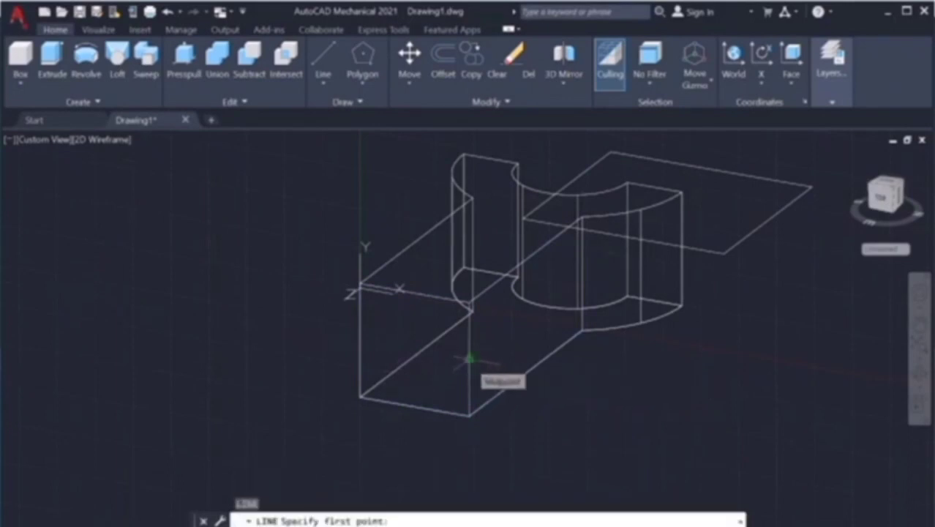
Step: Draw a 63-unit guide line on the bar's end face
left_click(469, 415)
key("alt+Tab")
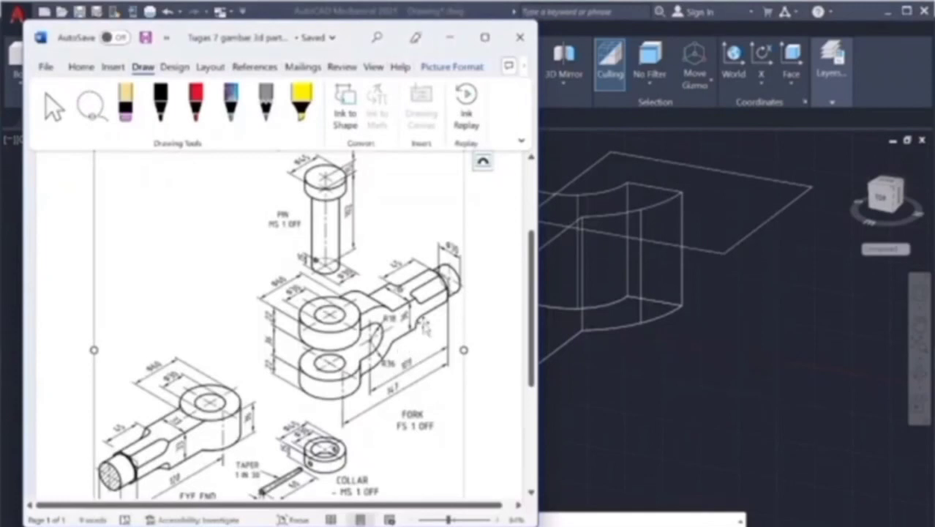
key("alt+Tab")
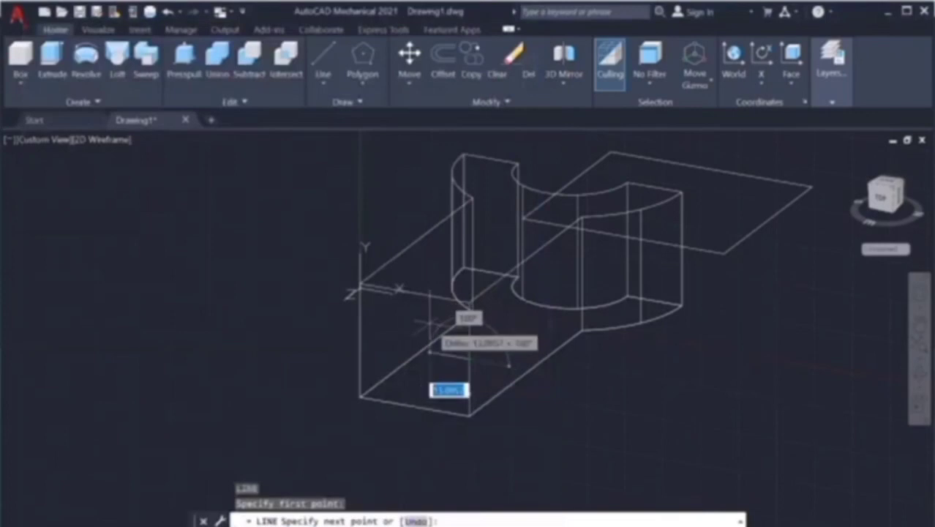
type("63.5")
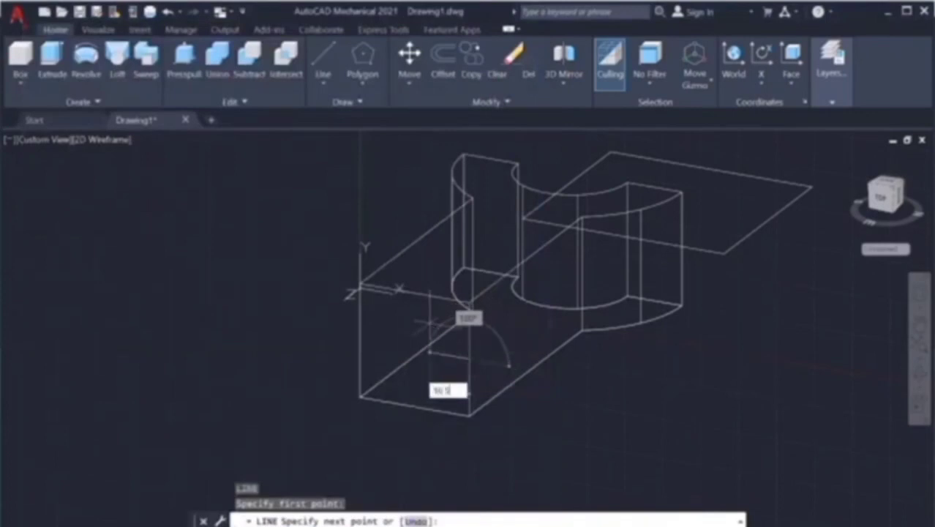
key("Return")
key("Escape")
scroll(439, 322, "up", 3)
Step: Draw a large circle sized by diameter, centred on the end face
type("l")
key("Return")
left_click(400, 381)
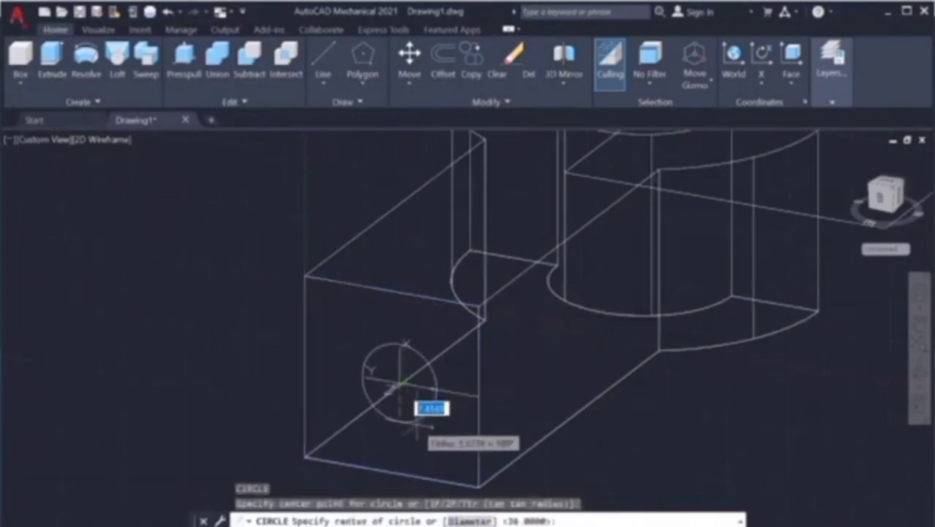
type("d")
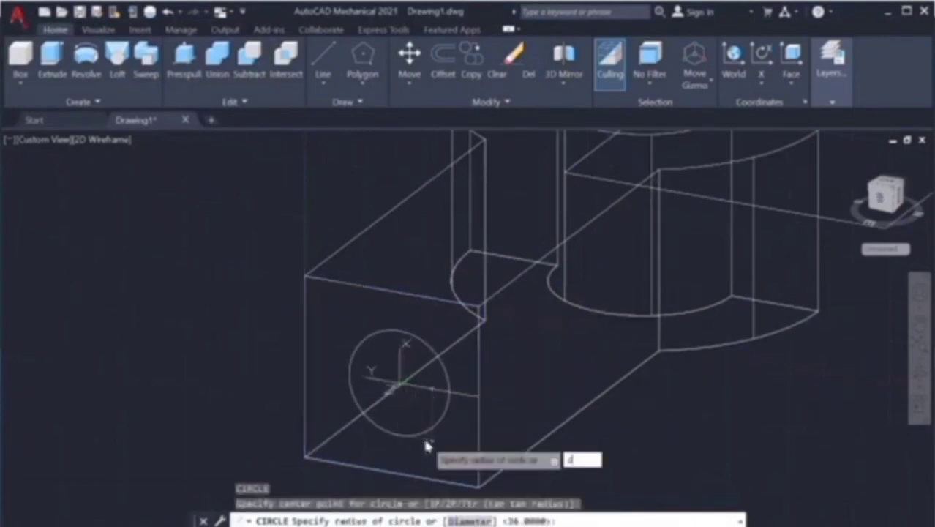
key("Return")
key("Return")
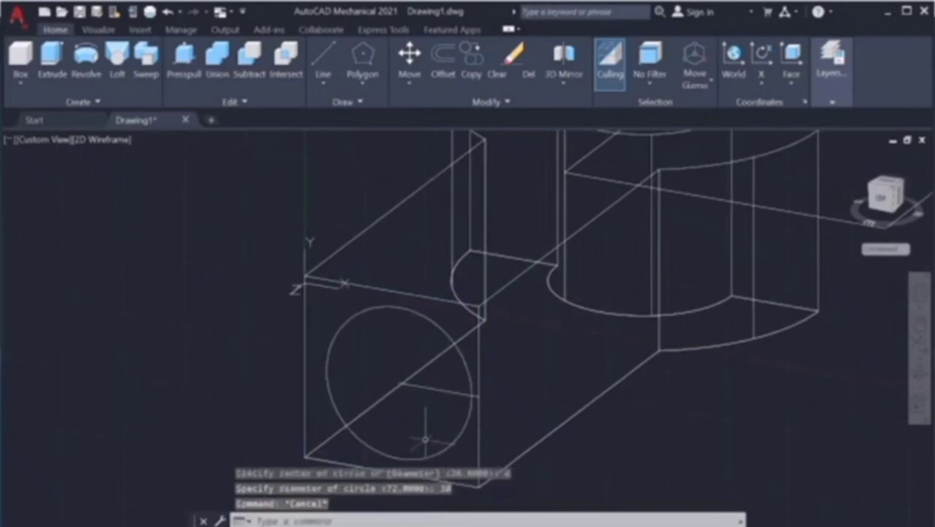
key("alt+Tab")
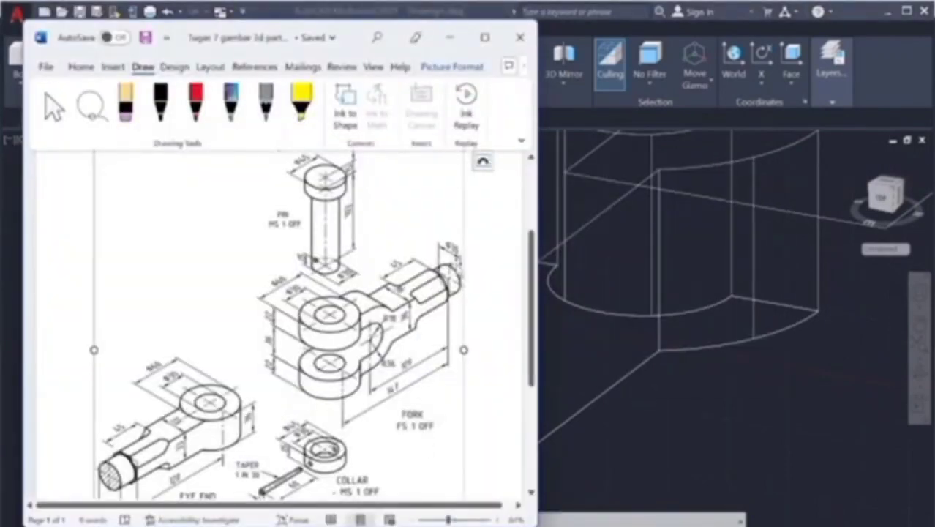
key("alt+Tab")
key("alt+Tab")
key("alt+Tab")
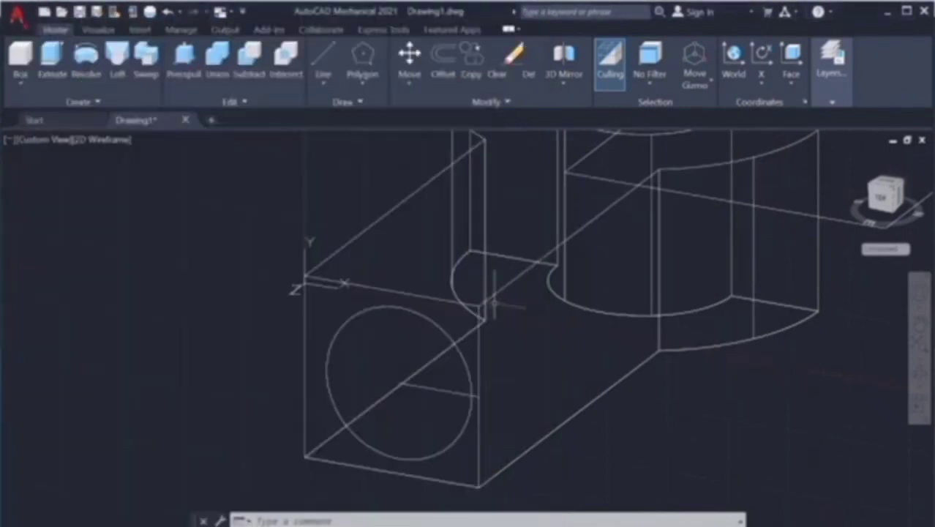
Step: Try a diameter 20 circle at the end-face corner, then cancel it
key("Return")
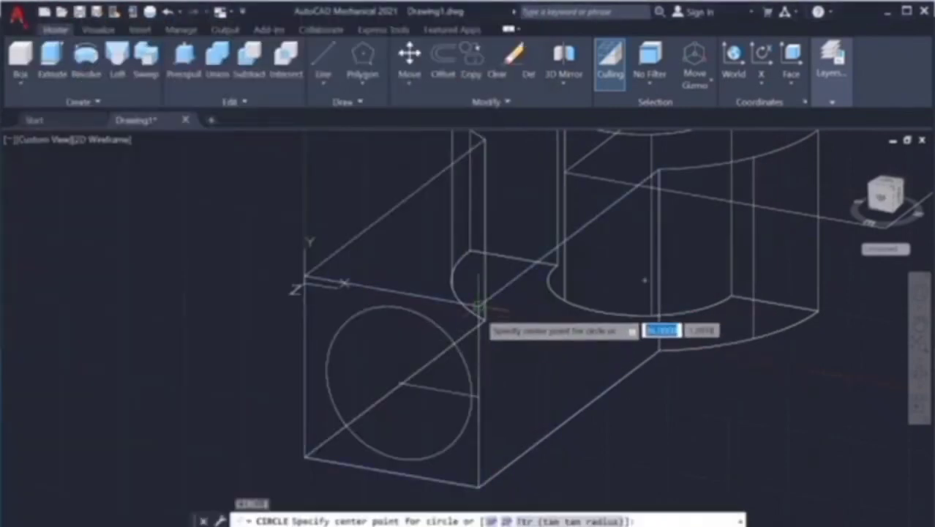
left_click(479, 306)
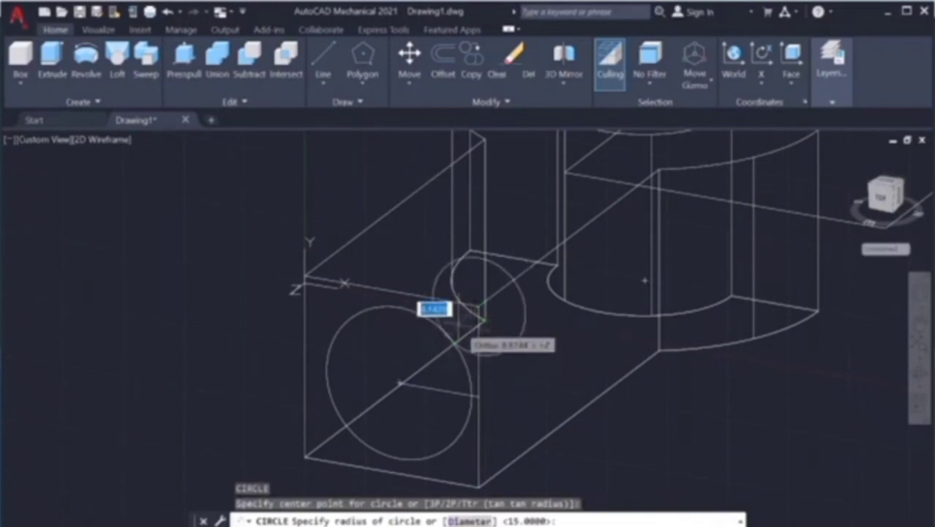
type("d")
key("Return")
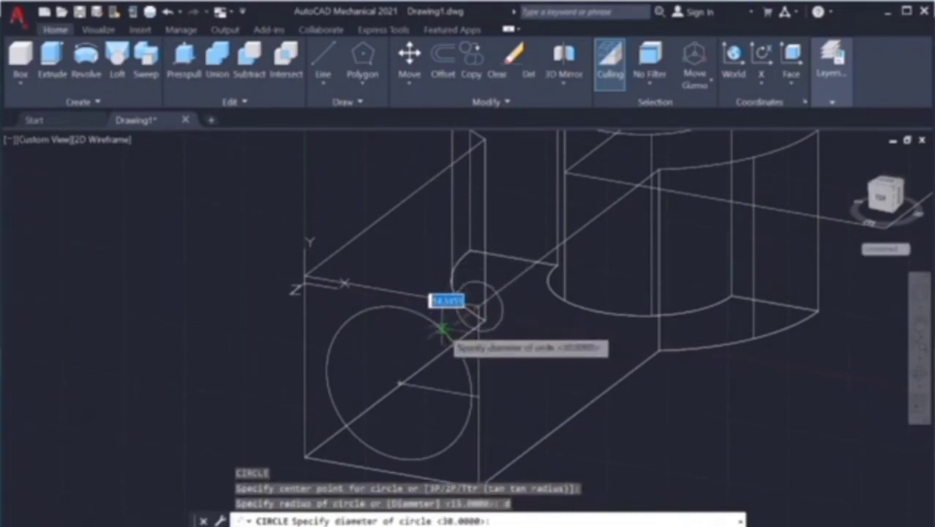
type("20")
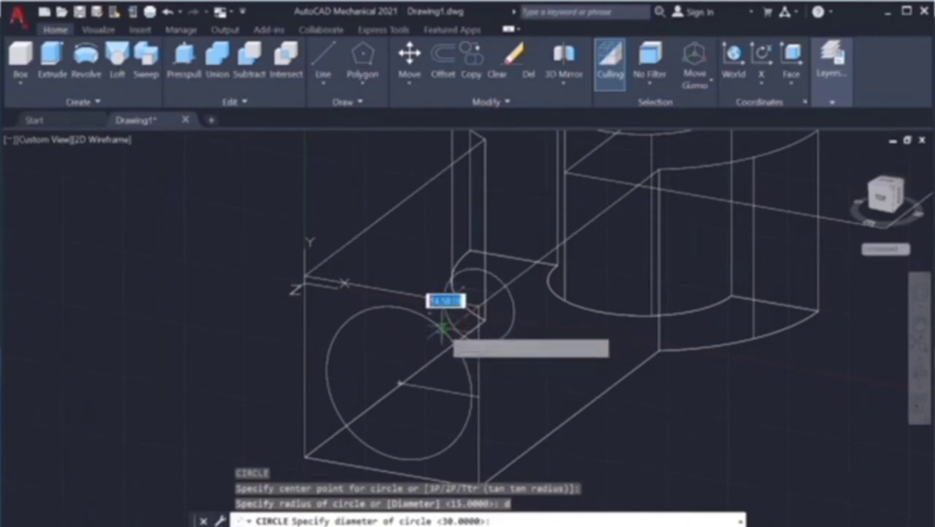
key("Escape")
key("Escape")
Step: Confirm the Object Snap settings and draw a small circle centred on the upper end-face corner
key("Return")
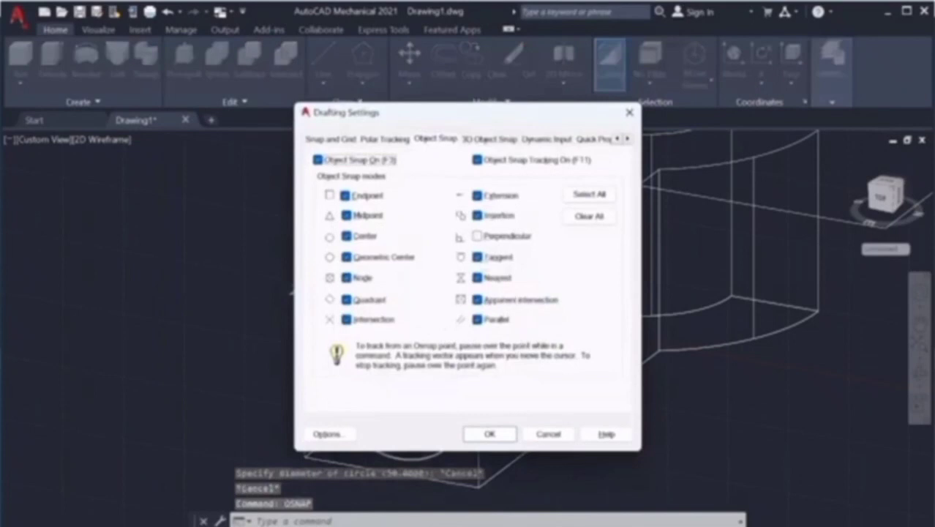
left_click(505, 434)
type("c")
key("Return")
left_click(475, 311)
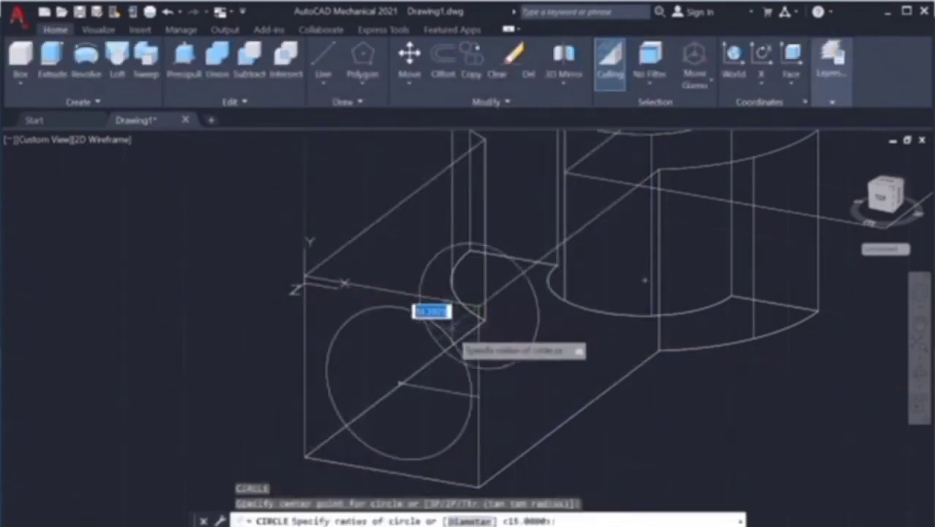
left_click(448, 335)
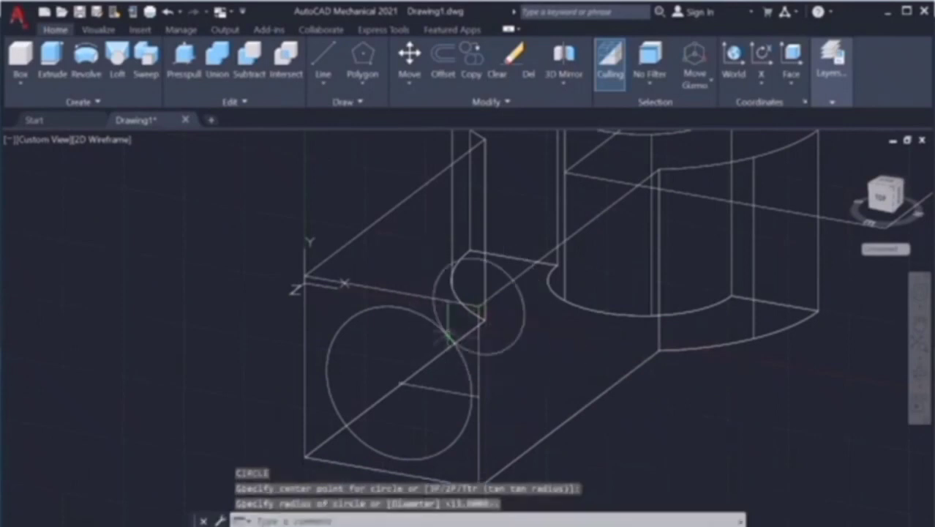
key("Return")
key("Escape")
type("mi")
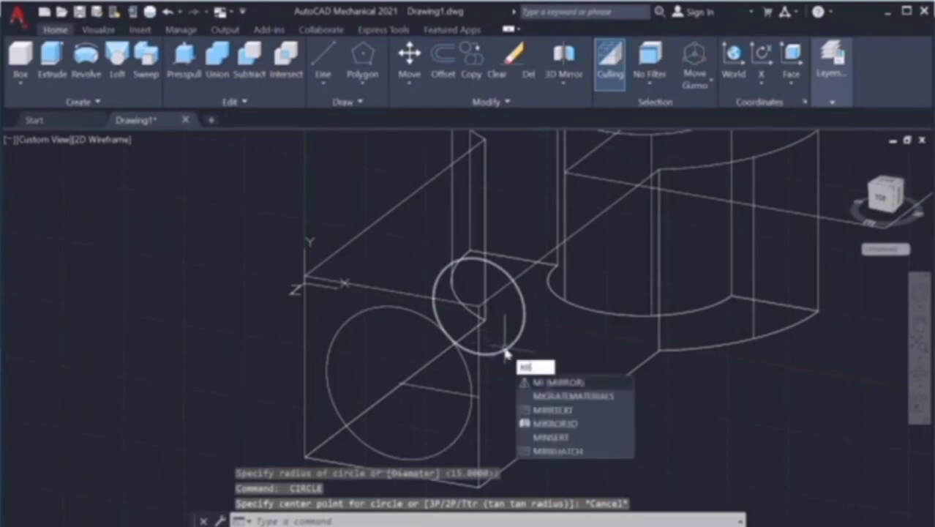
key("Return")
Step: Mirror the small corner circle to the opposite top corner, keeping the original
left_click(505, 342)
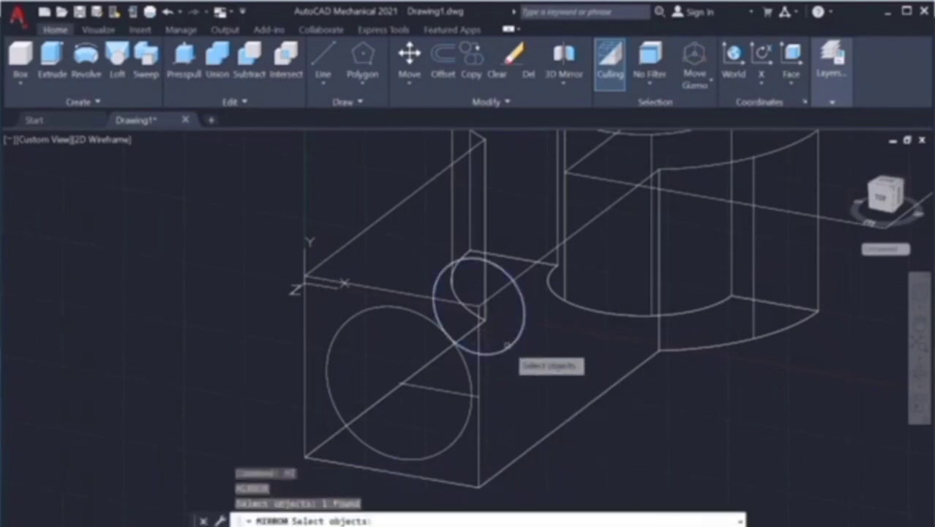
key("Return")
left_click(399, 308)
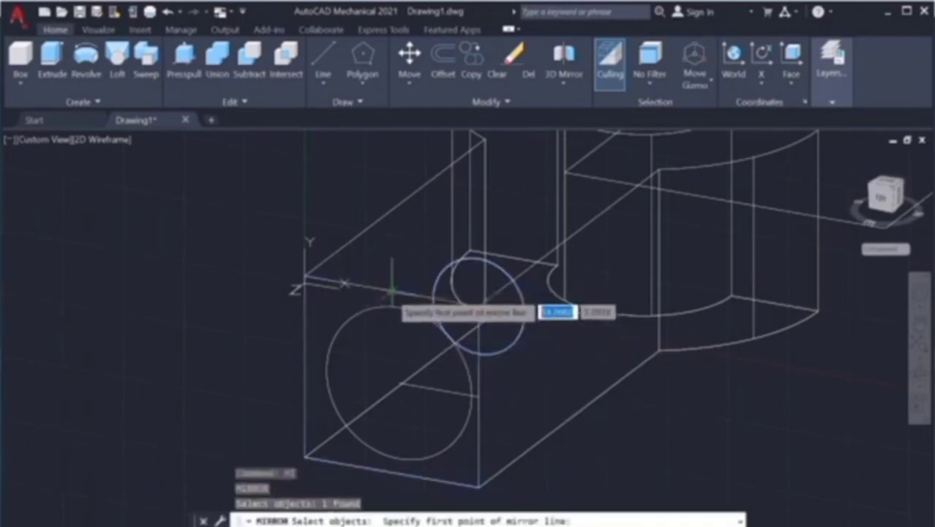
left_click(399, 234)
key("Return")
Step: Mirror both top circles down to the lower corners and delete the short helper line
left_click(306, 231)
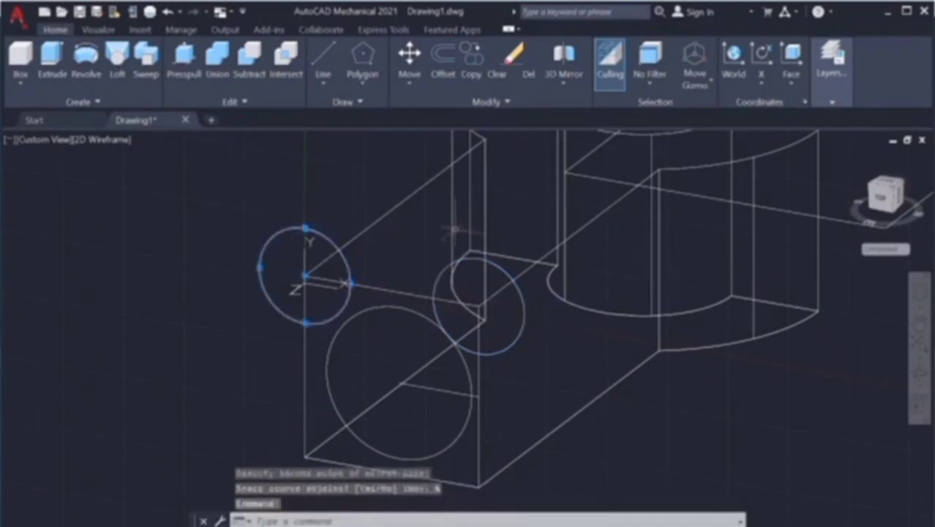
left_click(485, 259)
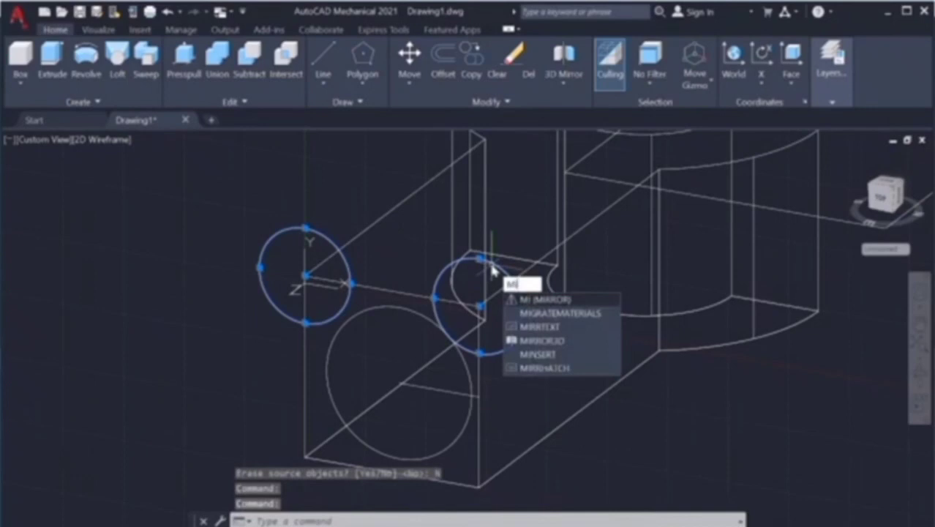
key("Return")
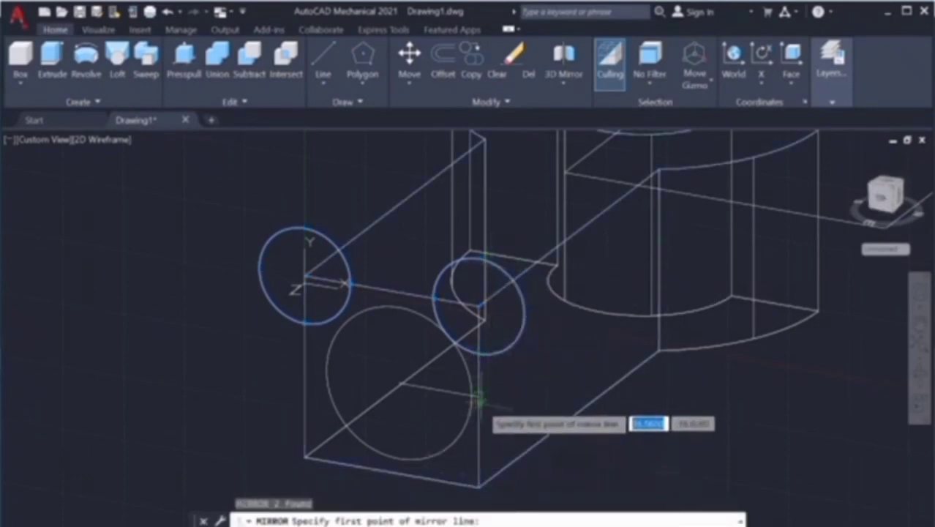
left_click(476, 396)
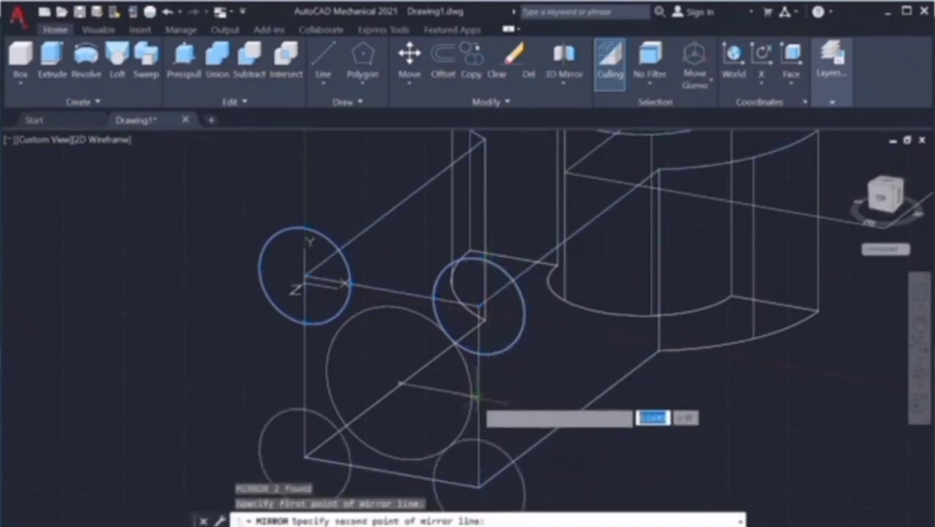
left_click(359, 396)
key("Return")
key("Escape")
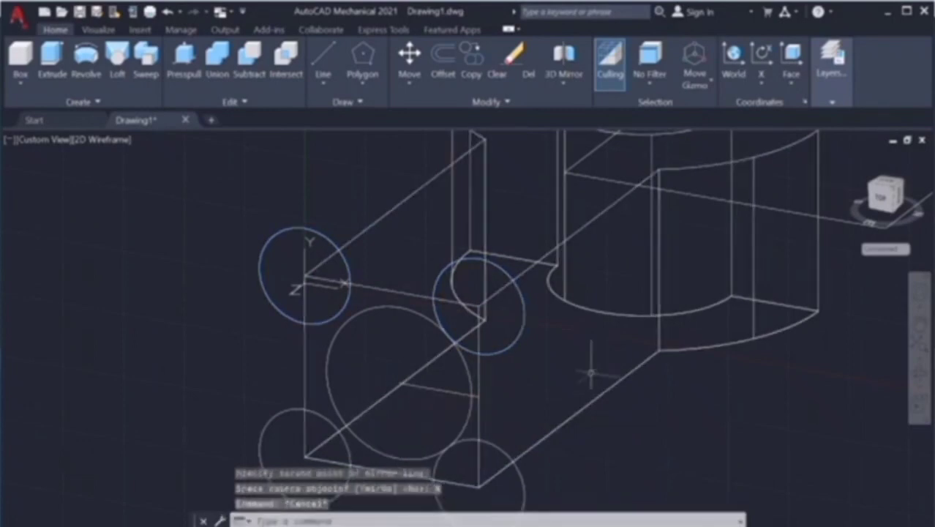
left_click(462, 394)
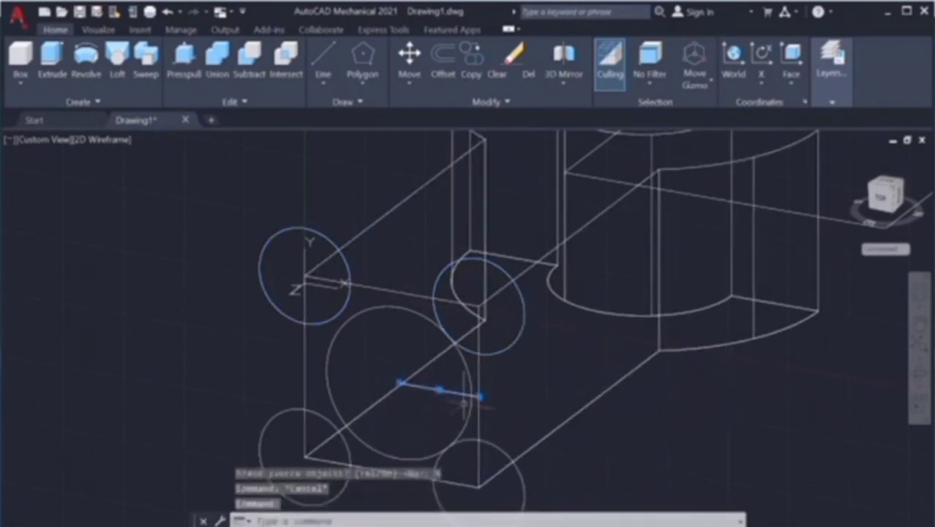
key("Delete")
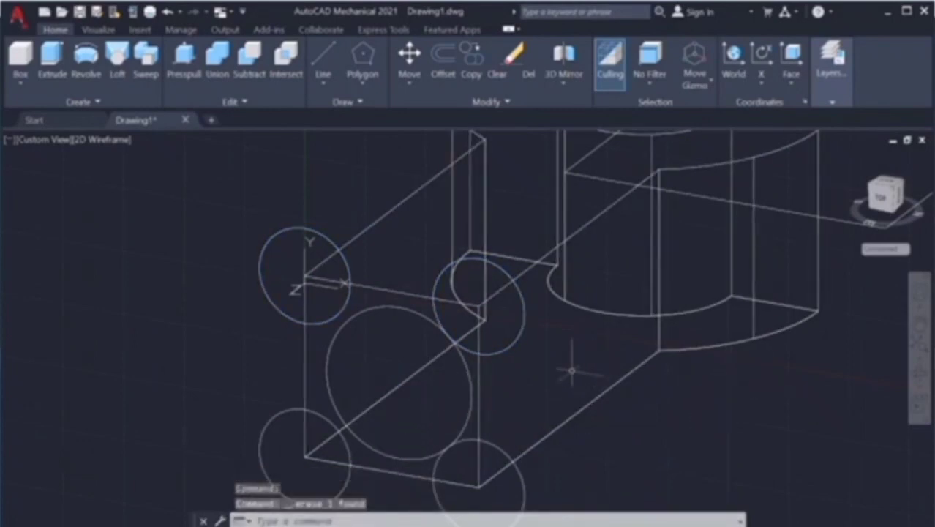
Step: Press-pull the four corner circle regions on the end face 45 units along the bar
left_click(205, 67)
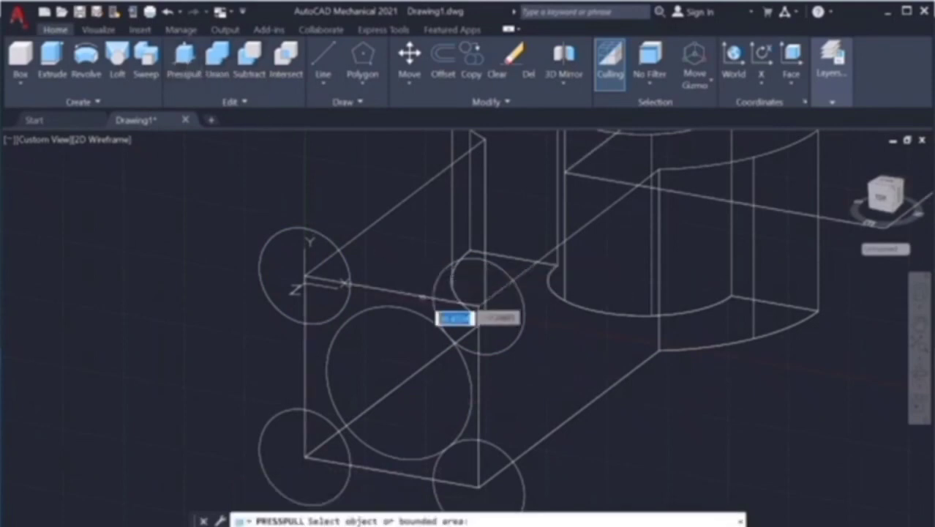
left_click(453, 316)
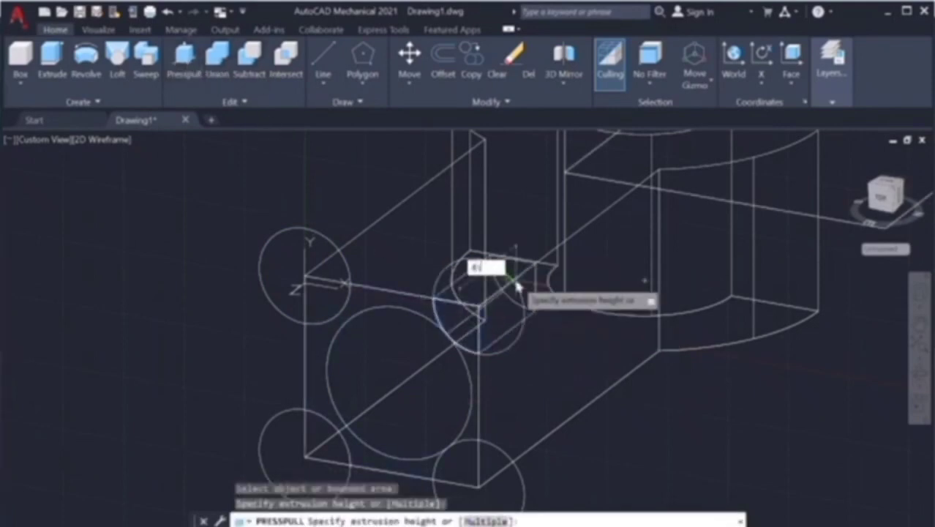
key("Return")
left_click(322, 265)
type("45")
key("Return")
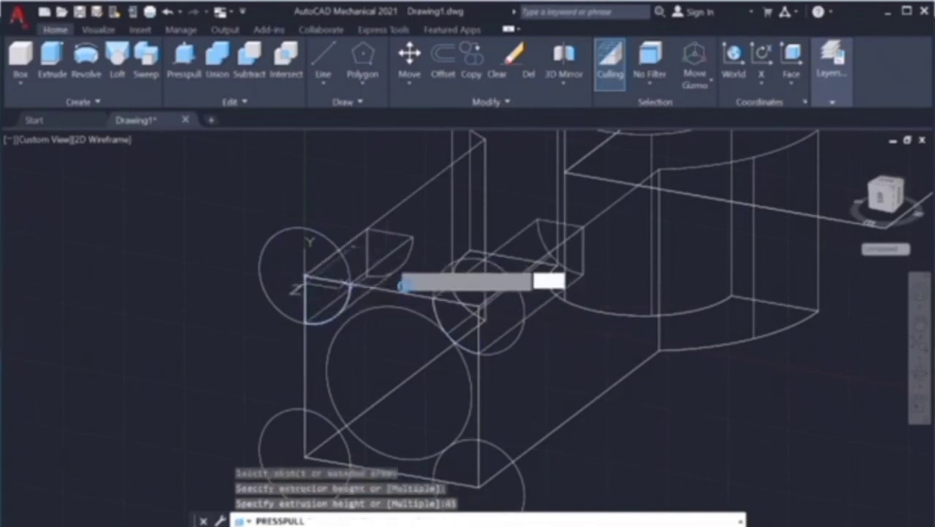
left_click(468, 443)
type("45")
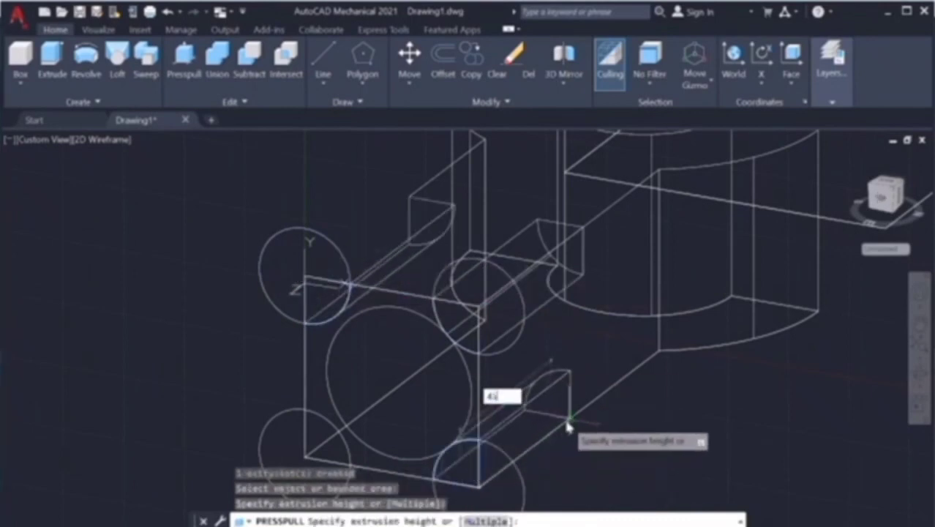
key("Return")
left_click(324, 443)
type("45")
key("Return")
key("Return")
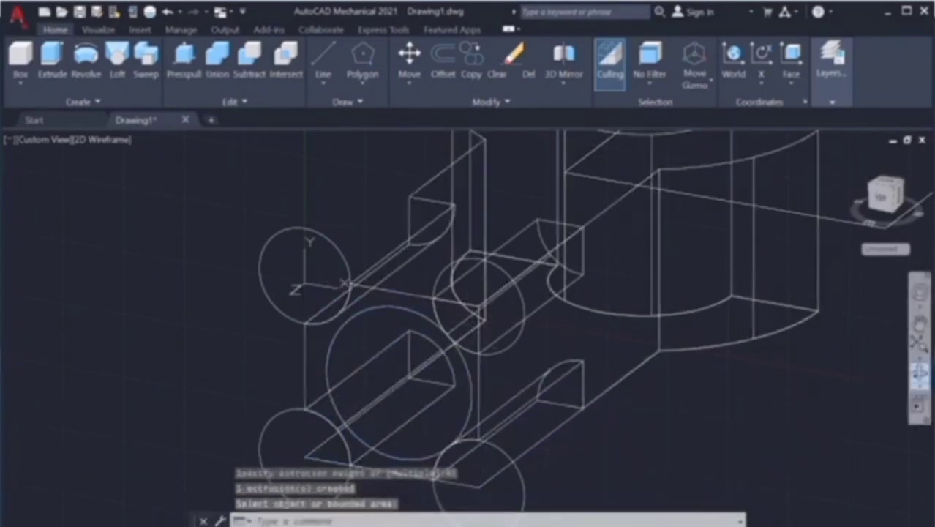
Step: Erase the wrongly slanted box extrusion and press-pull the top-right circle region again
left_click(920, 374)
mouse_move(842, 381)
left_mouse_down()
mouse_move(664, 385)
mouse_move(637, 396)
left_mouse_up()
key("Escape")
left_click(563, 333)
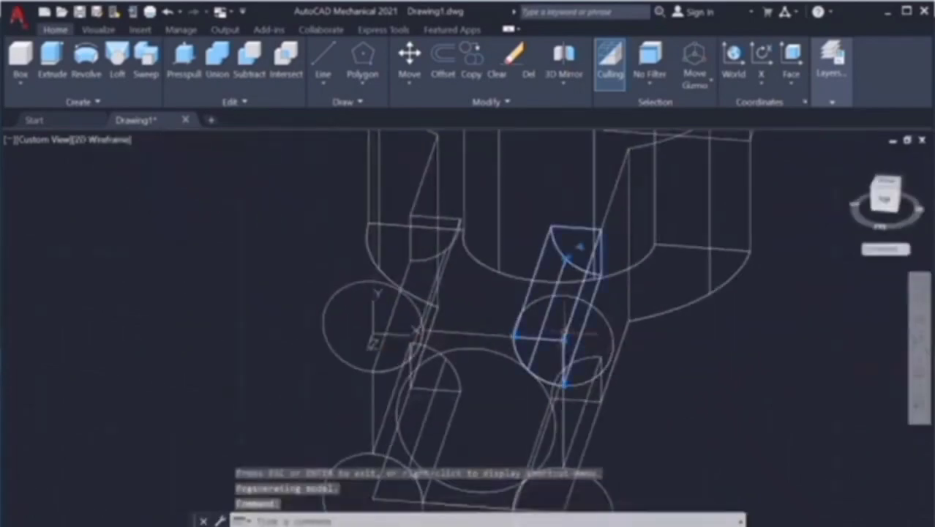
key("Delete")
left_click(218, 58)
left_click(184, 59)
left_click(542, 351)
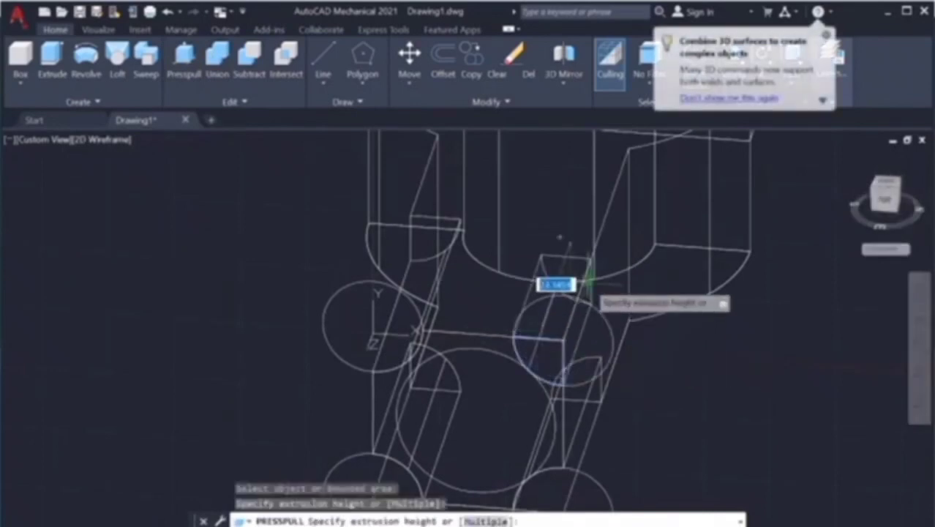
type("4")
key("Return")
key("Return")
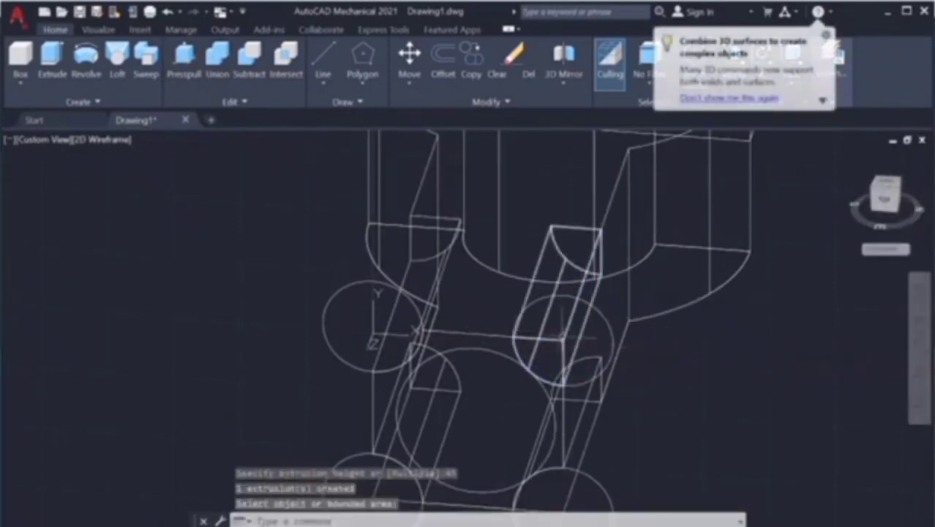
left_click(563, 338)
key("Escape")
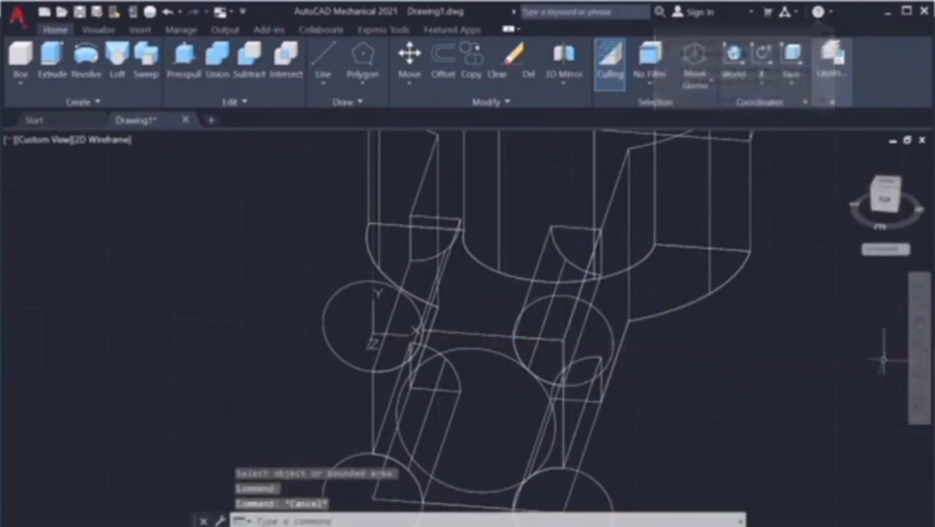
Step: Orbit around the faulty box extrusion to inspect it, then delete it
left_click(919, 377)
mouse_move(732, 329)
left_mouse_down()
mouse_move(637, 308)
mouse_move(671, 299)
mouse_move(637, 298)
mouse_move(637, 322)
mouse_move(614, 355)
mouse_move(632, 336)
mouse_move(622, 359)
left_mouse_up()
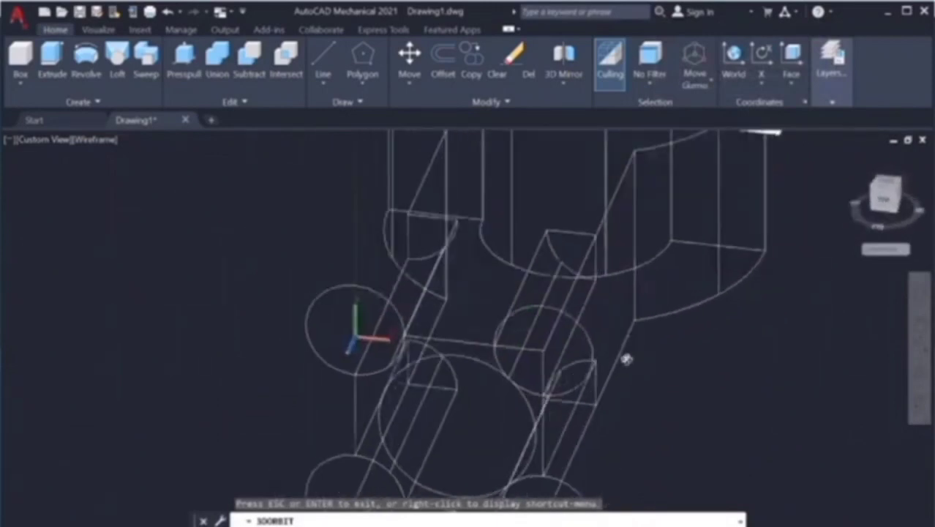
key("Escape")
left_click(552, 330)
scroll(553, 331, "up", 2)
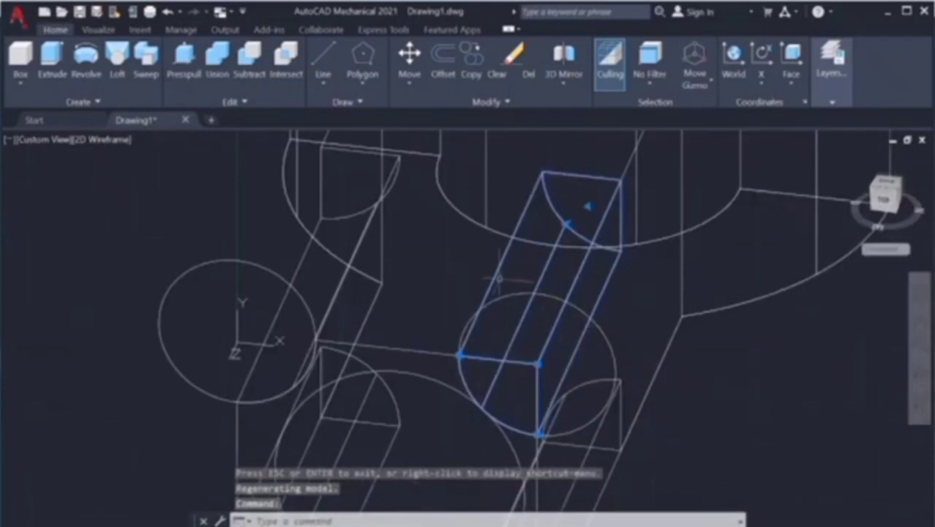
scroll(596, 316, "down", 2)
left_click(918, 376)
mouse_move(653, 368)
left_mouse_down()
mouse_move(668, 305)
mouse_move(676, 313)
left_mouse_up()
key("Escape")
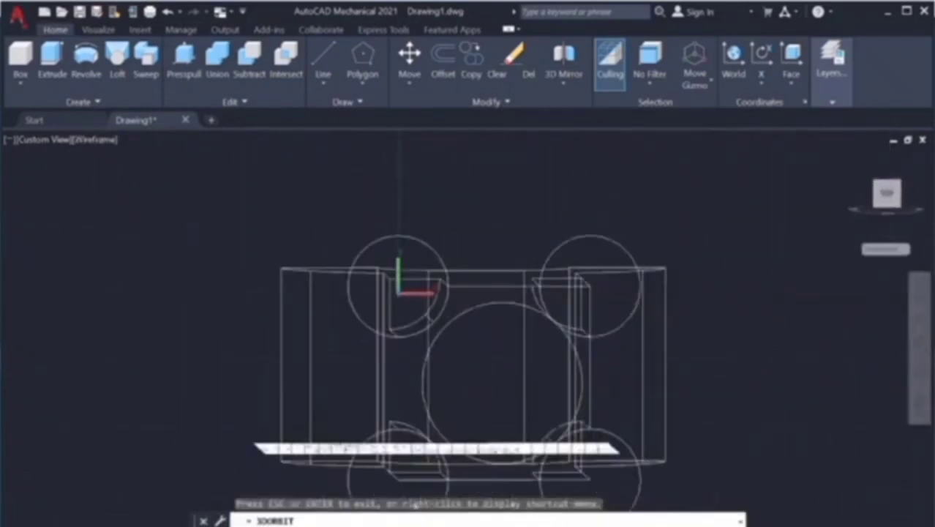
left_click(185, 60)
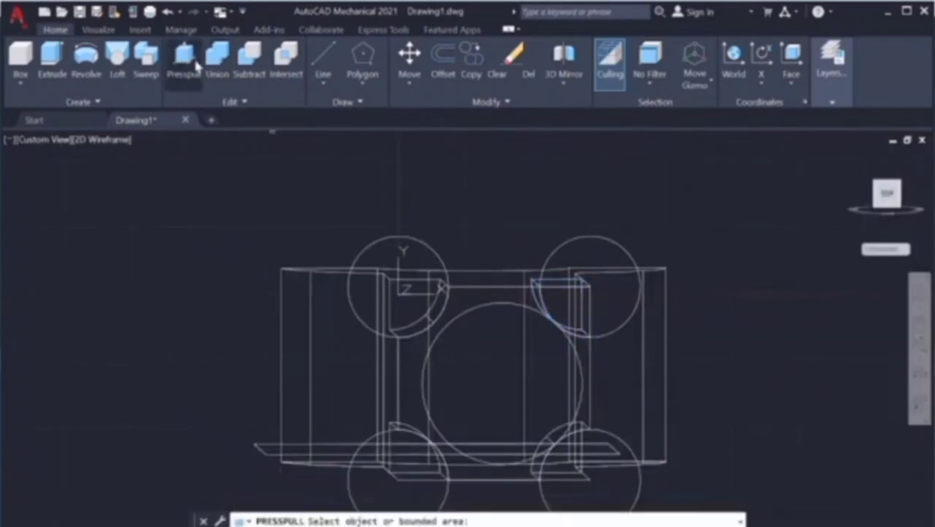
key("Escape")
left_click(584, 290)
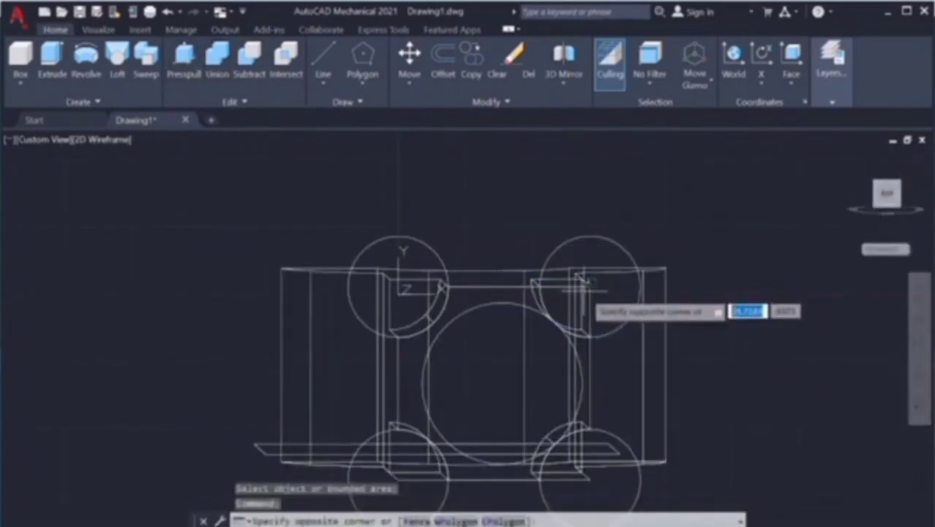
left_click(578, 293)
key("Delete")
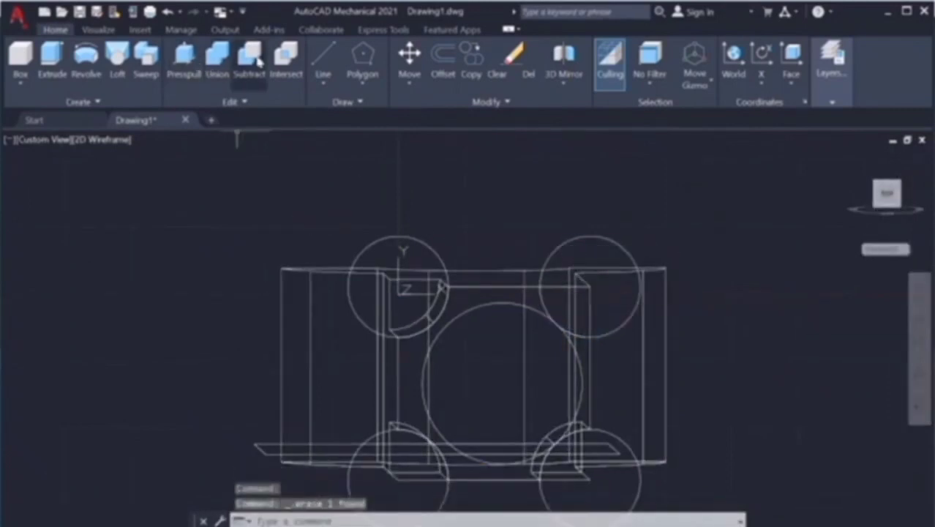
Step: Press-pull the upper-right bounded area again with a height of 45
left_click(199, 66)
left_click(584, 313)
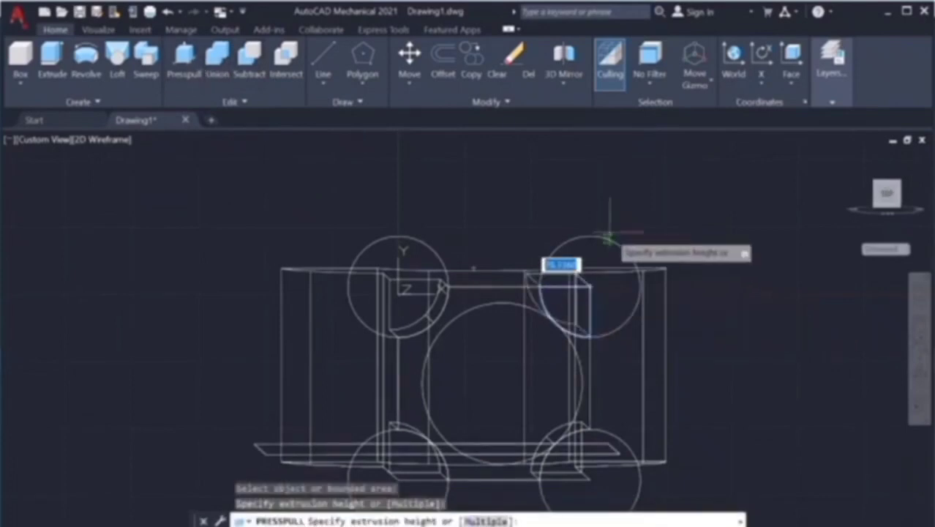
left_click(639, 258)
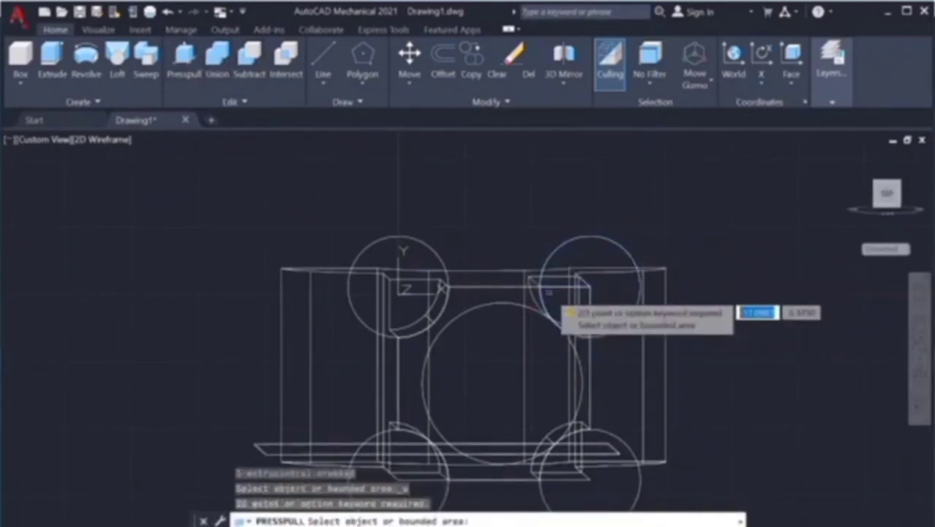
key("ctrl+z")
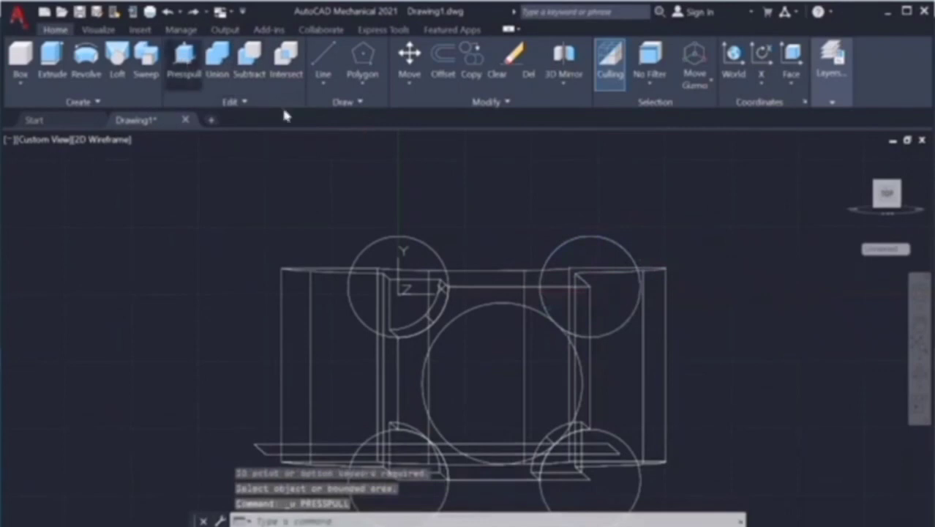
left_click(567, 307)
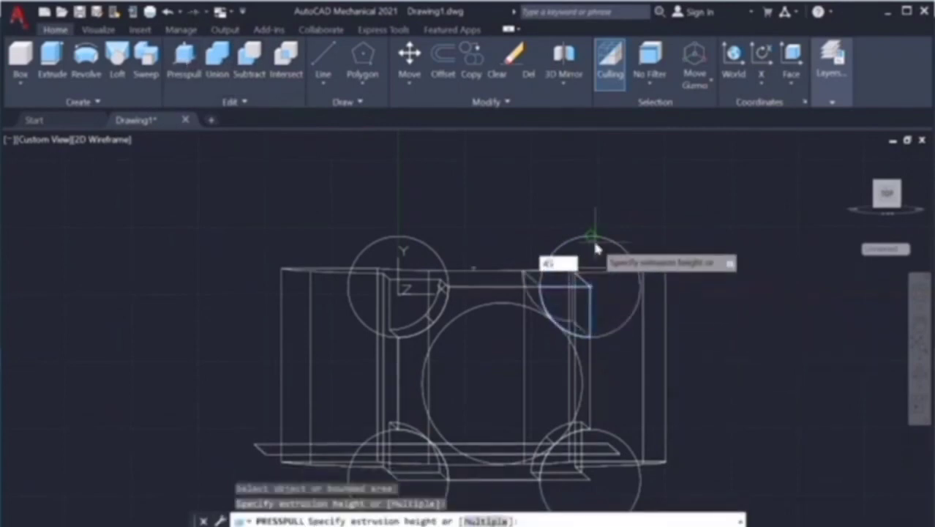
key("Return")
key("Return")
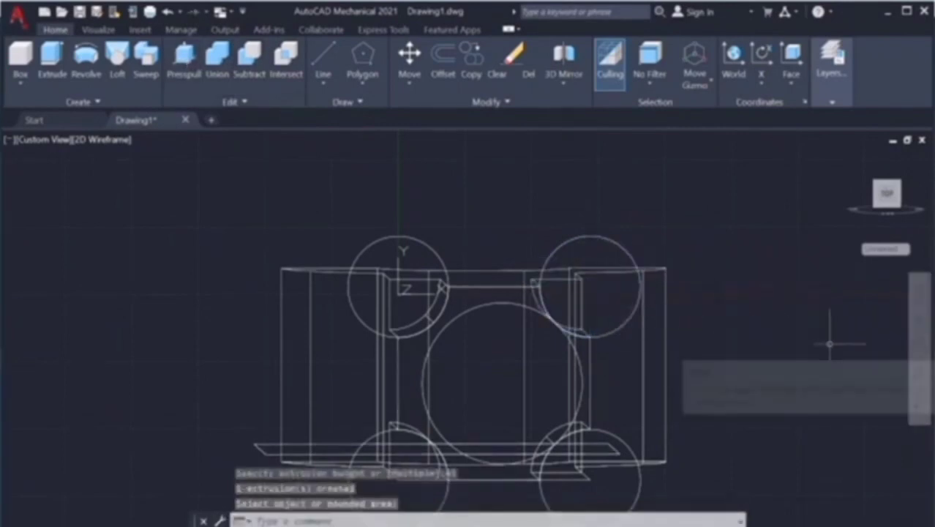
left_click(919, 377)
Step: Erase the four leftover corner circles at the bar end
mouse_move(864, 344)
left_mouse_down()
mouse_move(669, 308)
mouse_move(644, 314)
left_mouse_up()
key("Escape")
scroll(747, 360, "down", 3)
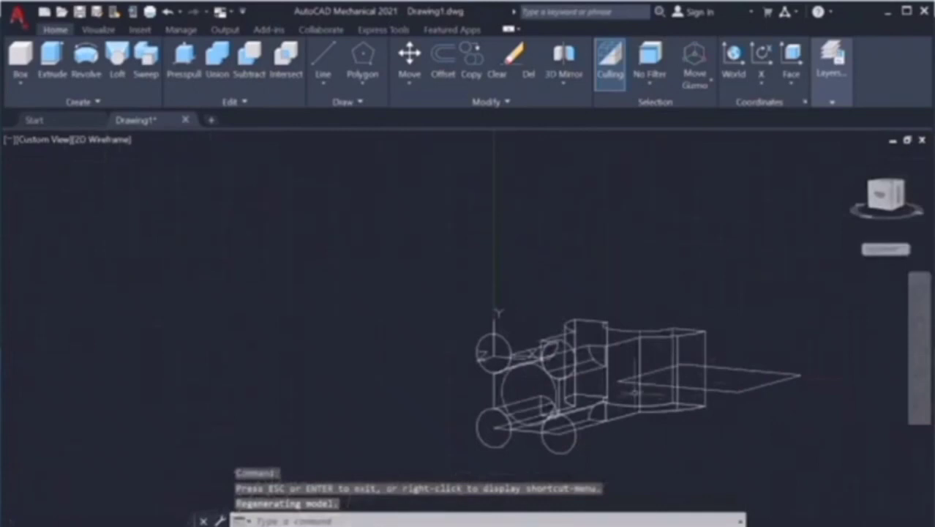
scroll(634, 391, "up", 3)
key("Escape")
left_click(470, 280)
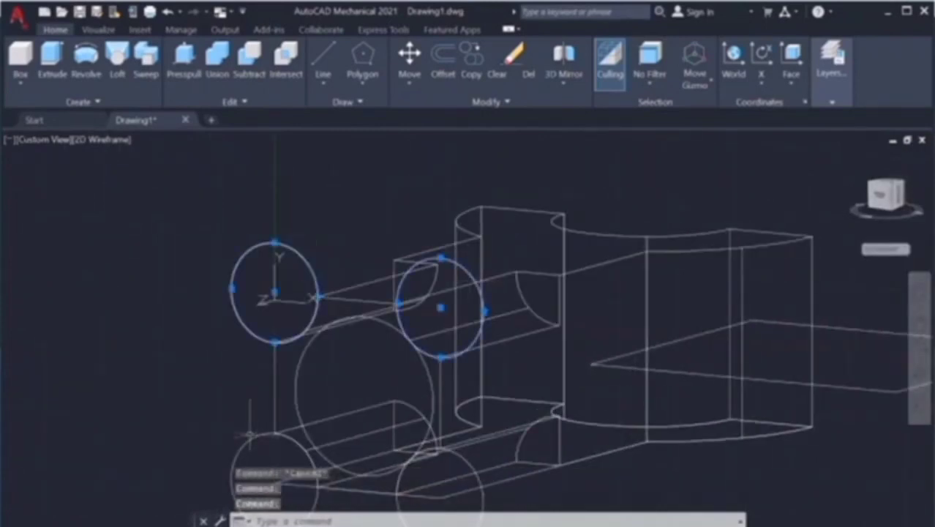
left_click(480, 462)
left_click(474, 495)
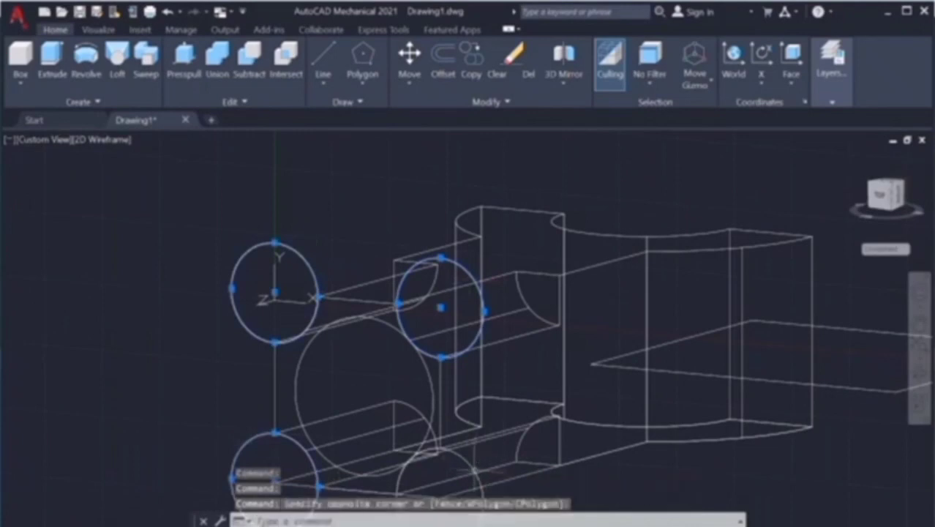
key("Delete")
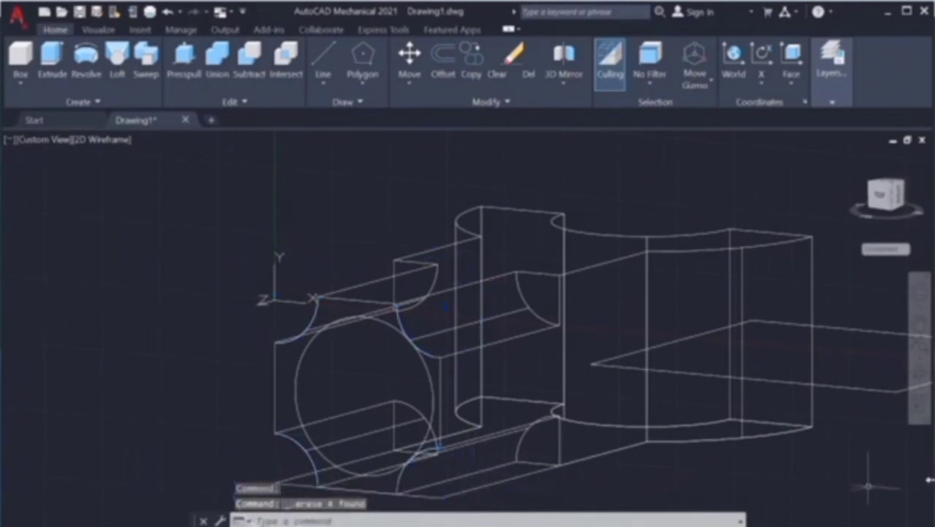
Step: Erase the stray outline lying below the part
left_click(920, 315)
left_click_drag(639, 356, 700, 290)
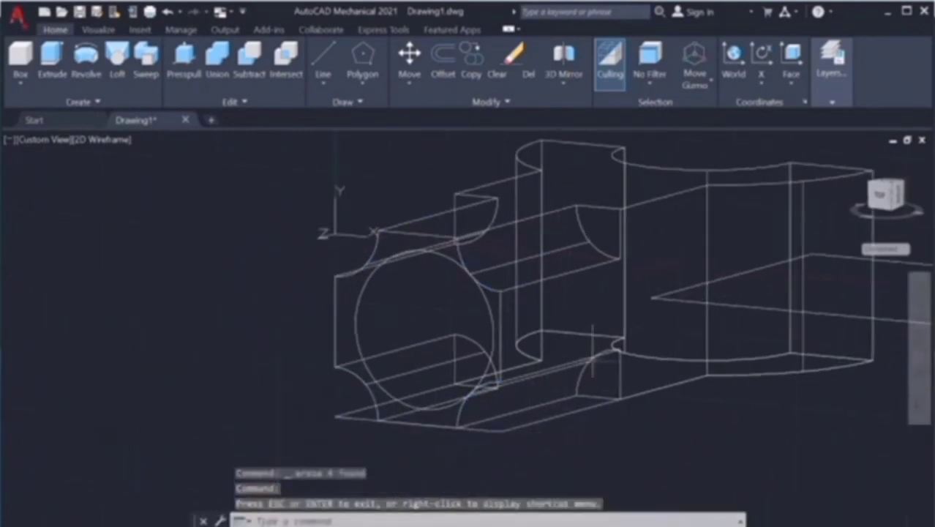
key("Escape")
left_click(539, 421)
key("Delete")
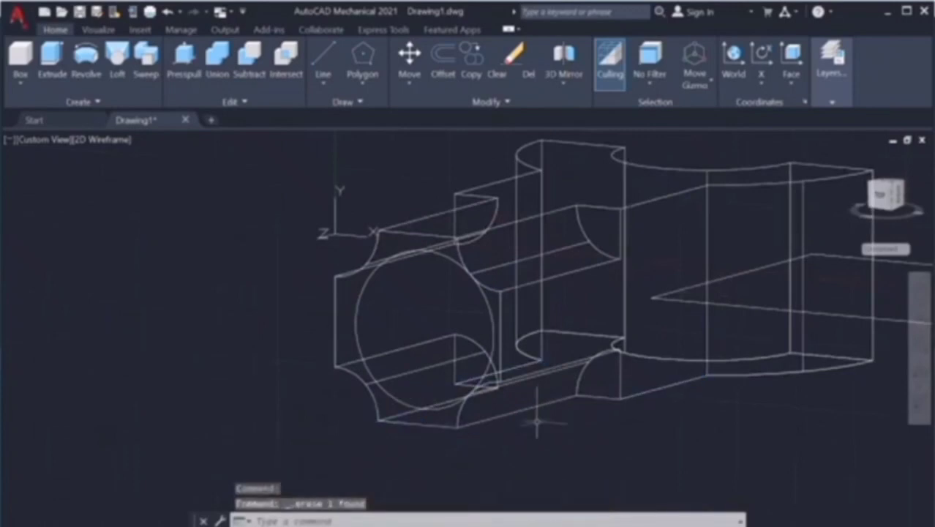
Step: Start an edge fillet with a radius of 5
type("fi")
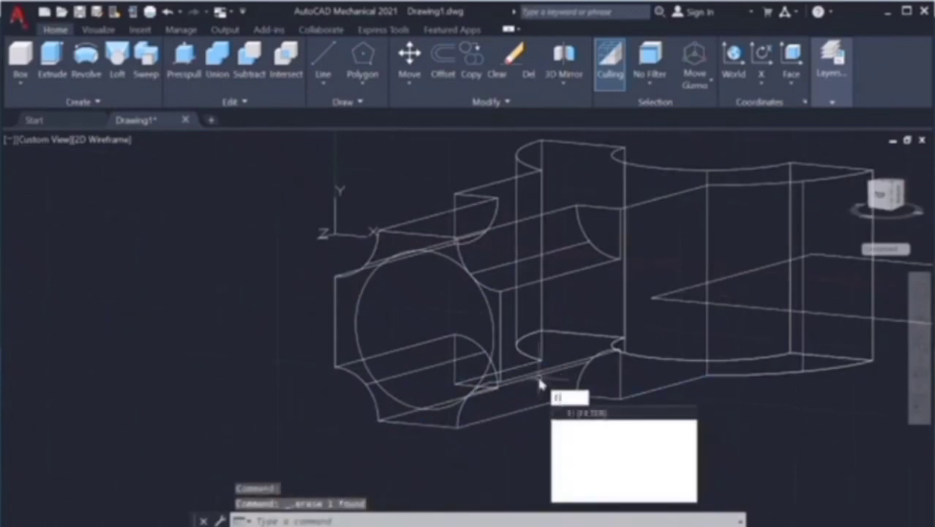
type("l")
key("Return")
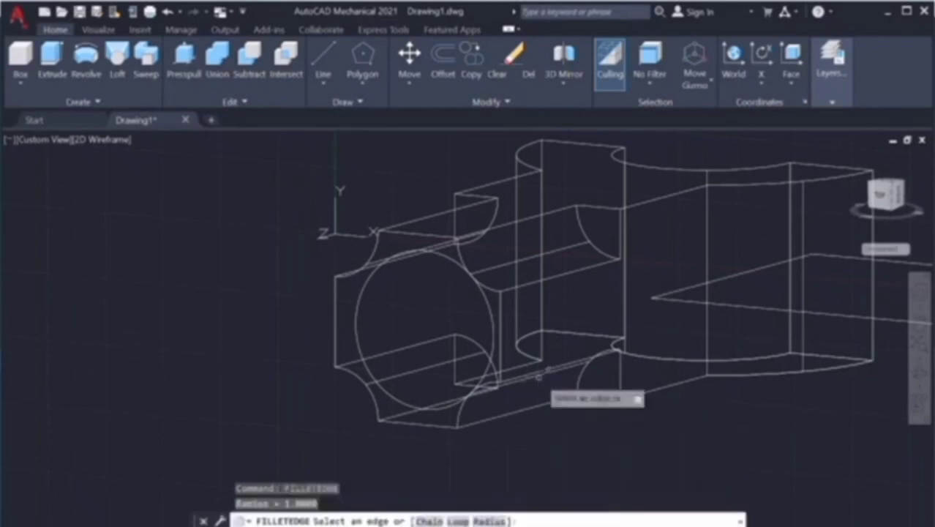
type("r")
key("Return")
type("5")
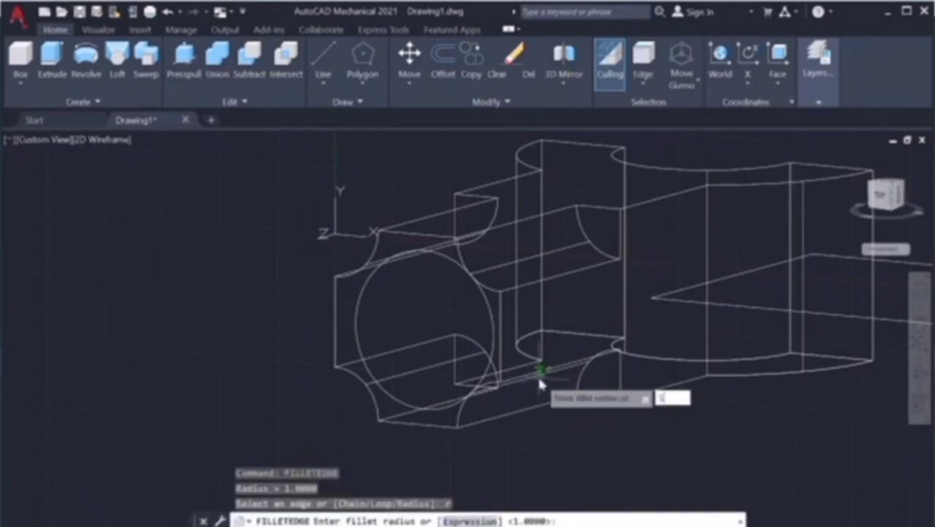
key("Return")
Step: Fillet the four curved notch edges at radius 5, orbiting to reach hidden ones
left_click(600, 235)
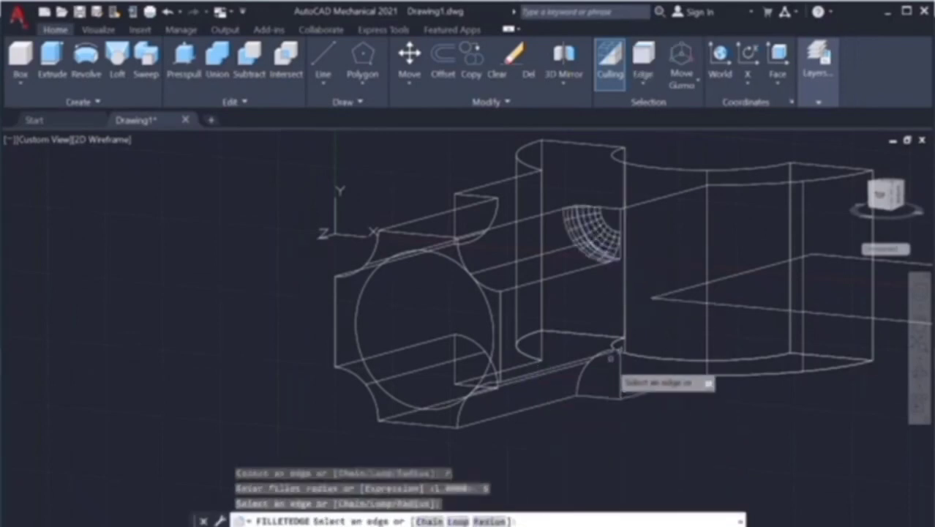
left_click(590, 366)
mouse_move(590, 366)
middle_mouse_down("shift")
mouse_move(527, 372)
mouse_move(599, 292)
middle_mouse_up("shift")
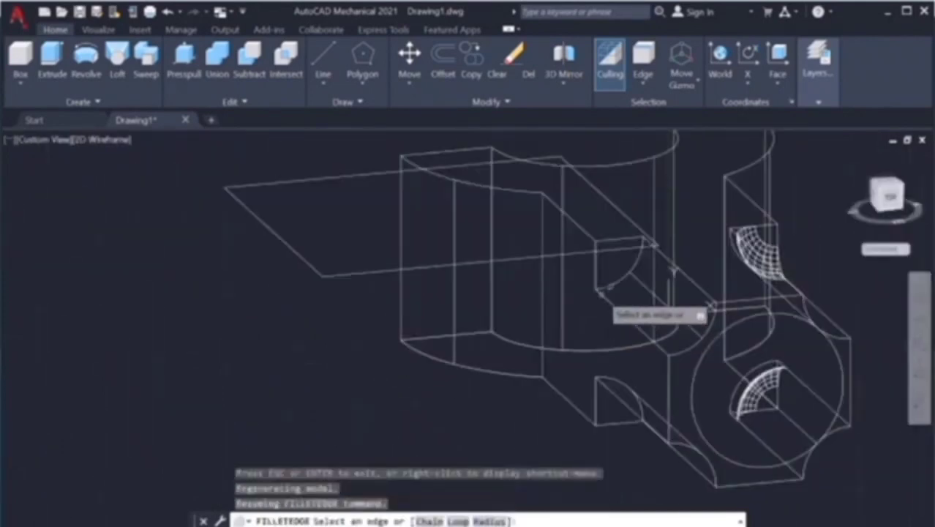
left_click(615, 287)
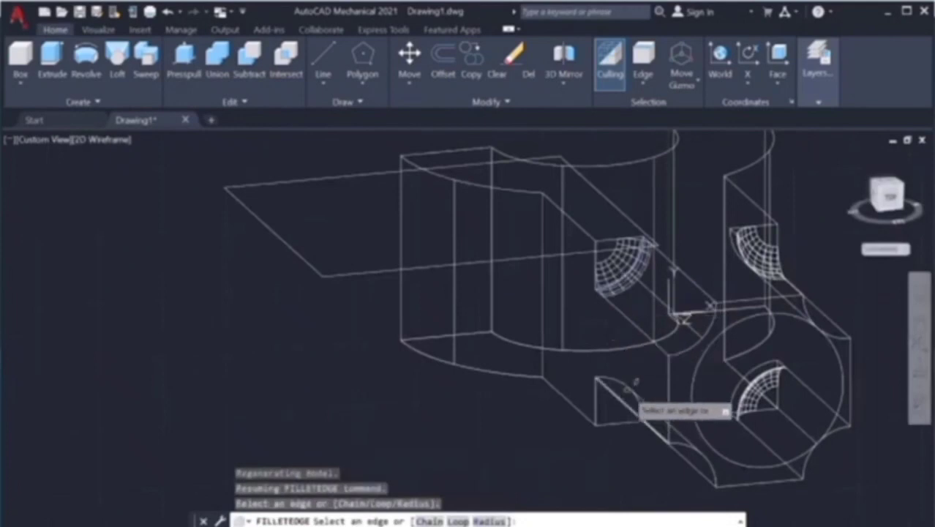
middle_click_drag(878, 388, 720, 287, "shift")
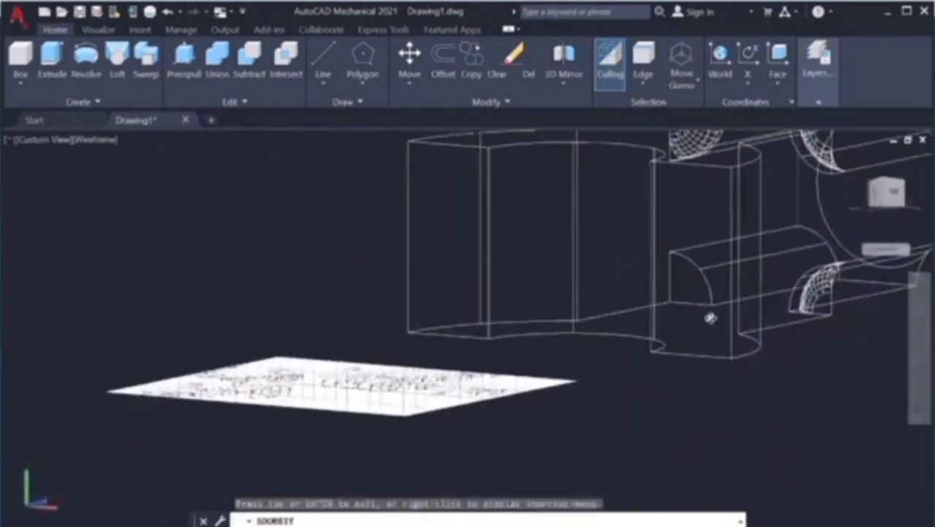
left_click(721, 288)
key("Return")
type("r")
key("Return")
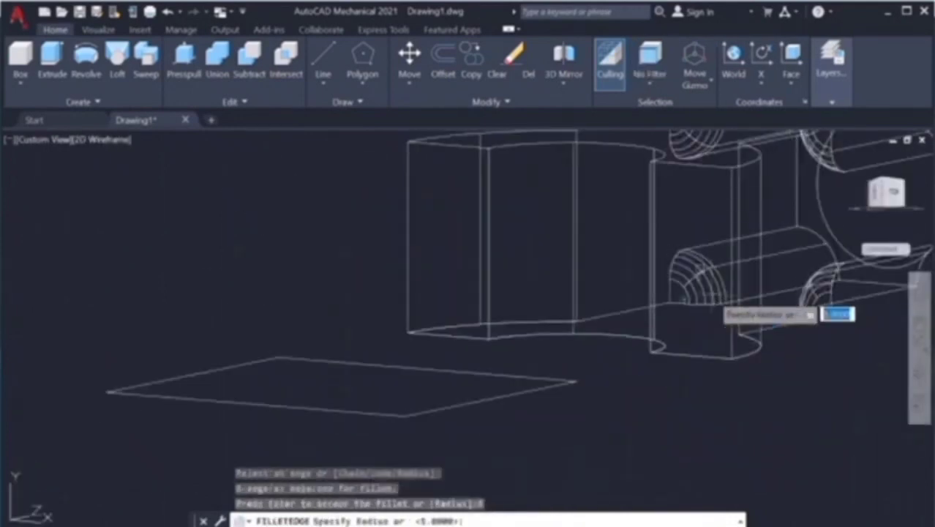
key("Return")
key("Return")
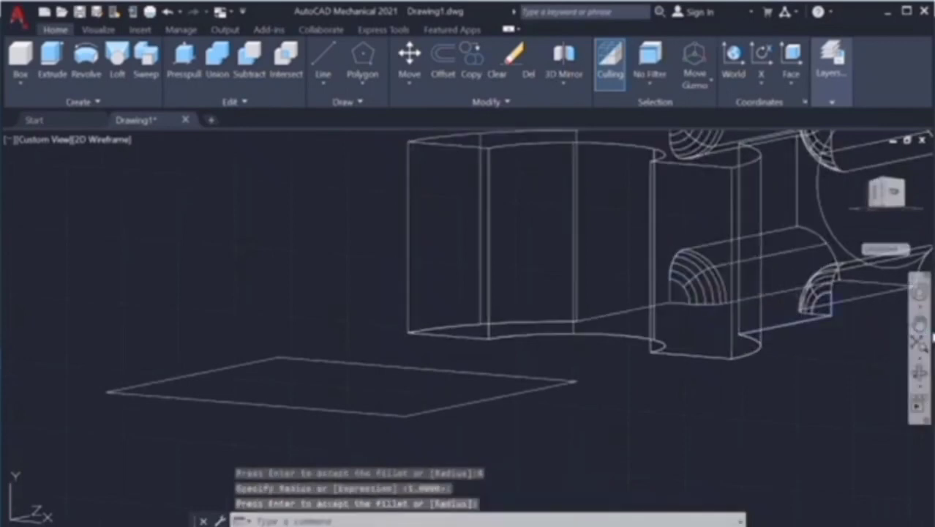
mouse_move(776, 299)
middle_mouse_down("shift")
mouse_move(681, 346)
mouse_move(616, 342)
middle_mouse_up("shift")
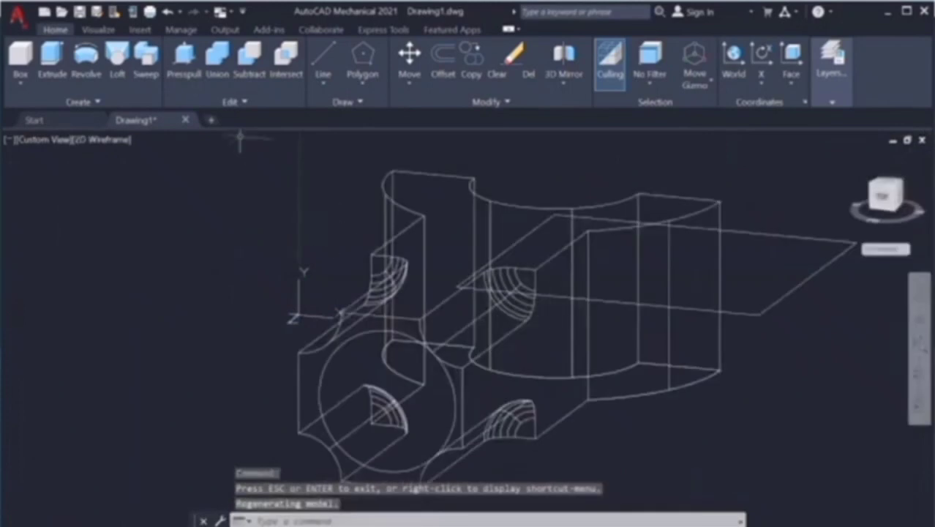
Step: Press-pull the circle on the bar's end face outward into a cylinder
left_click(196, 76)
left_click(430, 380)
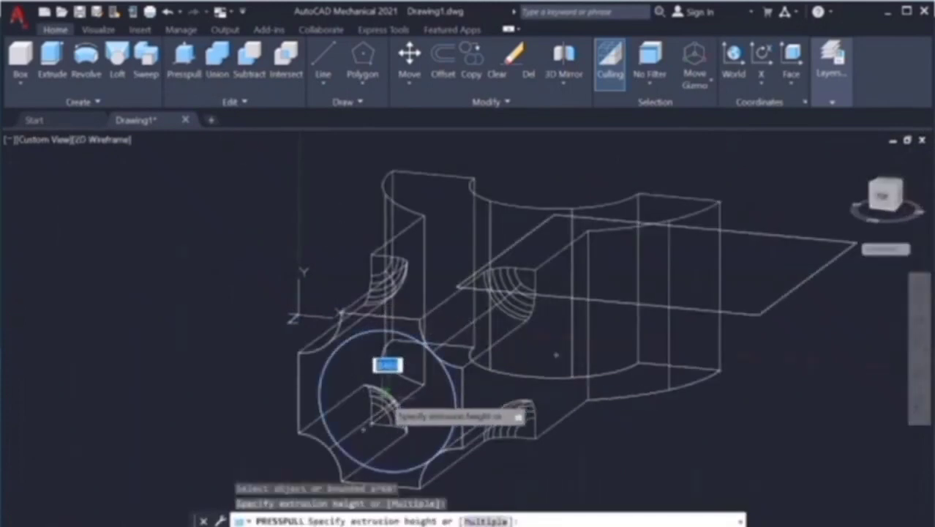
left_click(247, 445)
key("Return")
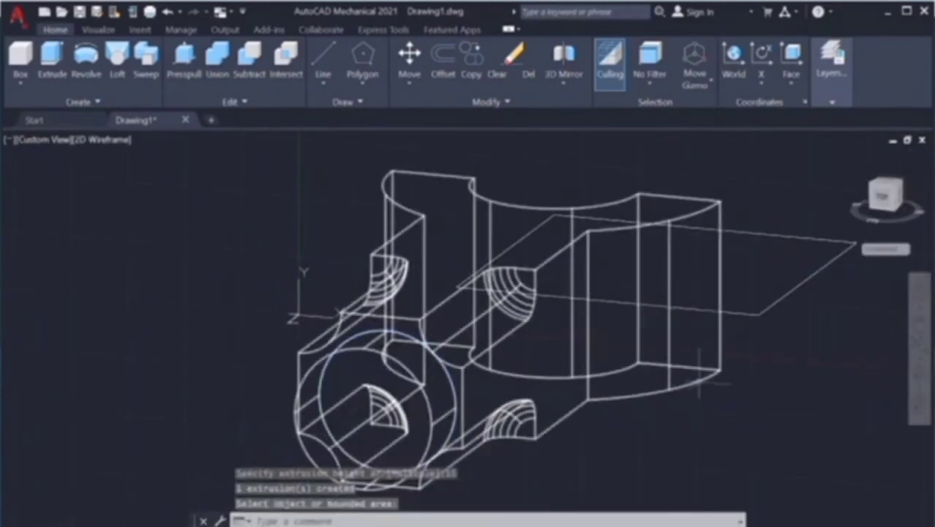
Step: Switch the visual style to X-Ray and pan the model into view
left_click(110, 140)
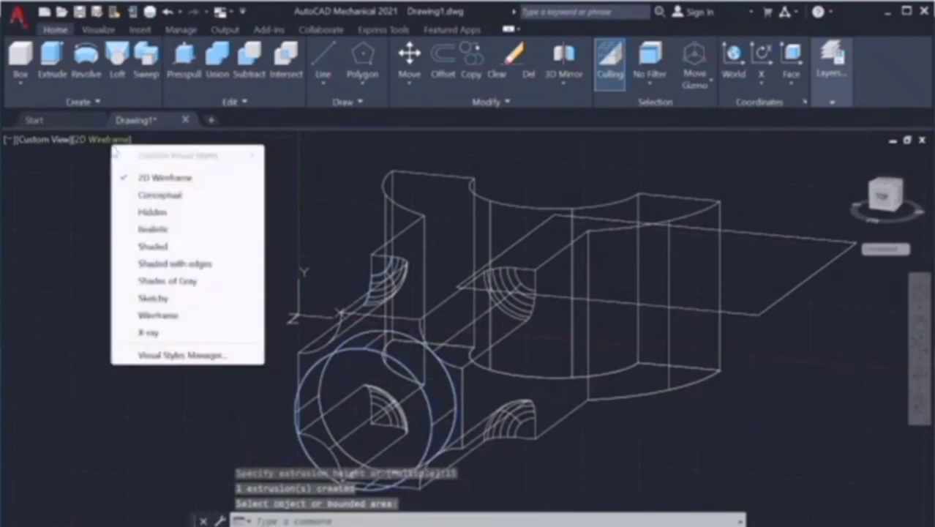
left_click(171, 333)
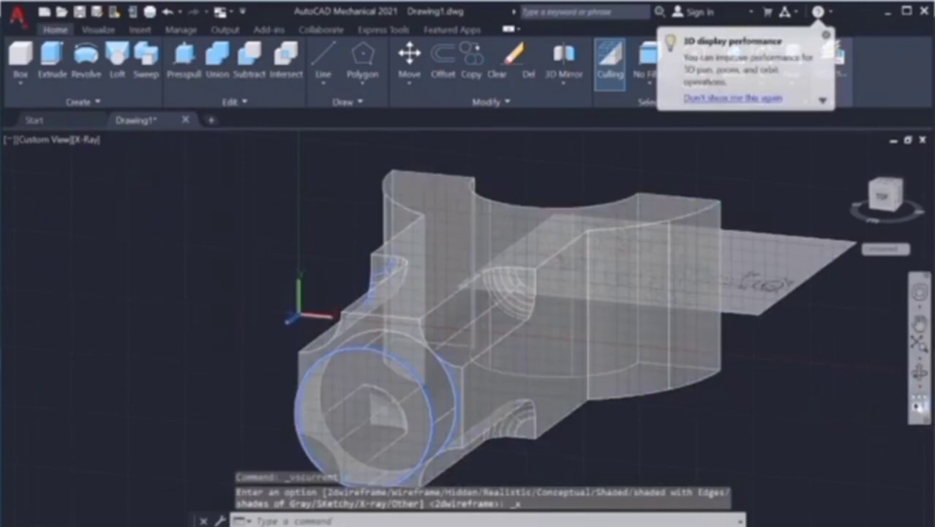
left_click(920, 325)
mouse_move(503, 359)
left_mouse_down()
mouse_move(565, 329)
mouse_move(635, 348)
mouse_move(601, 329)
mouse_move(606, 292)
left_mouse_up()
key("Escape")
left_click(920, 377)
key("alt+Tab")
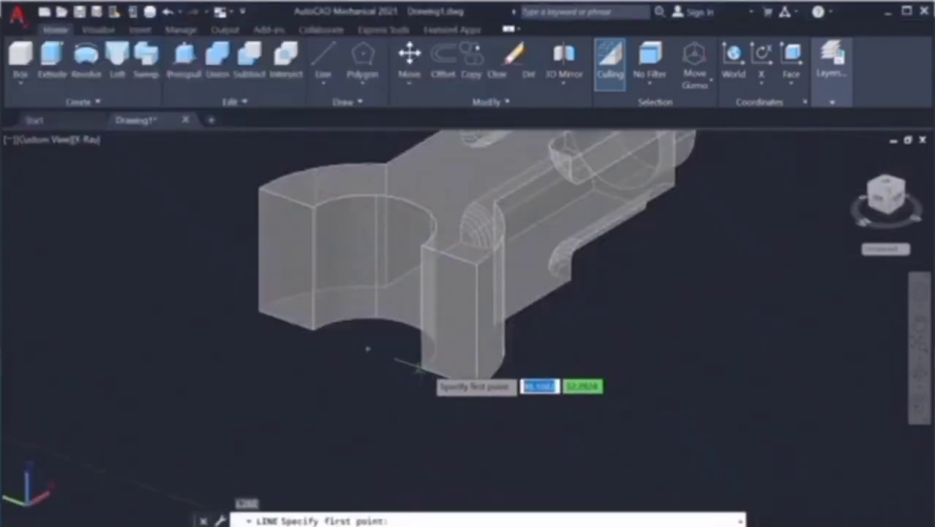
Step: Abandon the started line and briefly select the solid to inspect it
left_click(367, 350)
type("10")
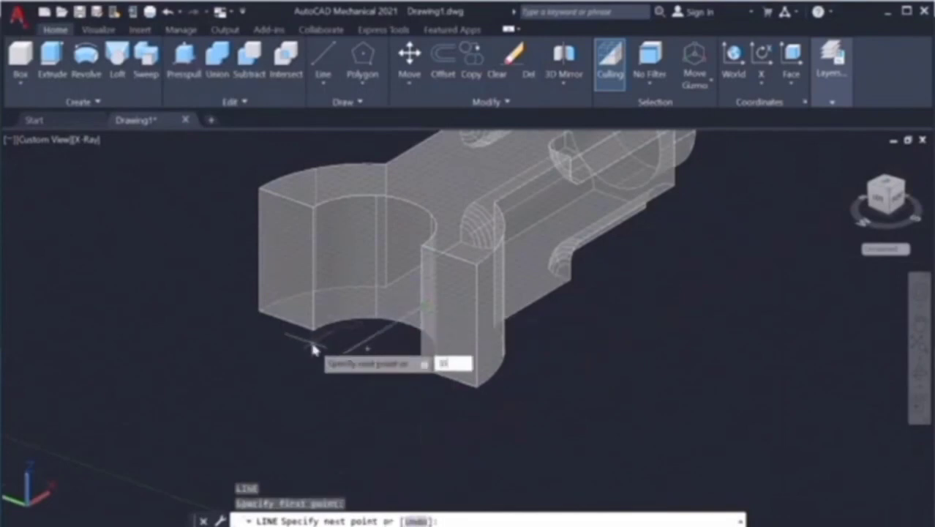
key("Return")
key("Escape")
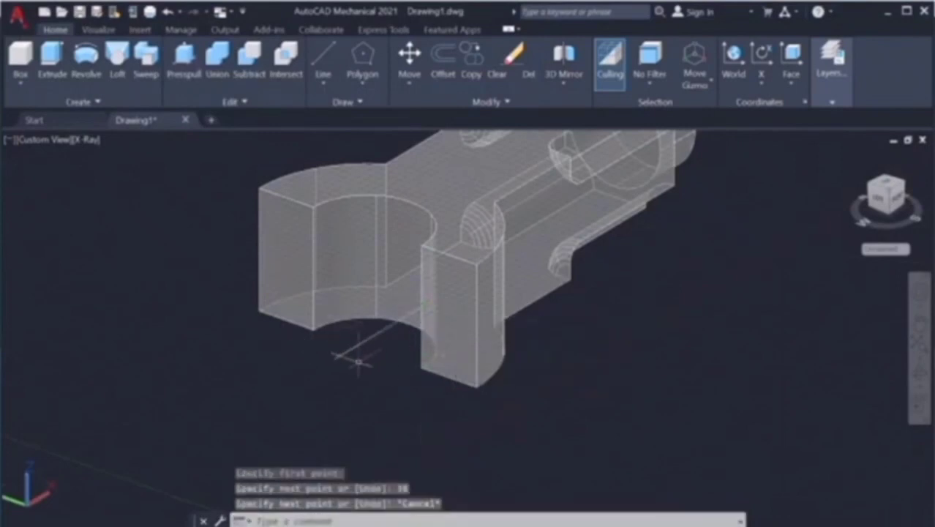
scroll(359, 361, "up", 2)
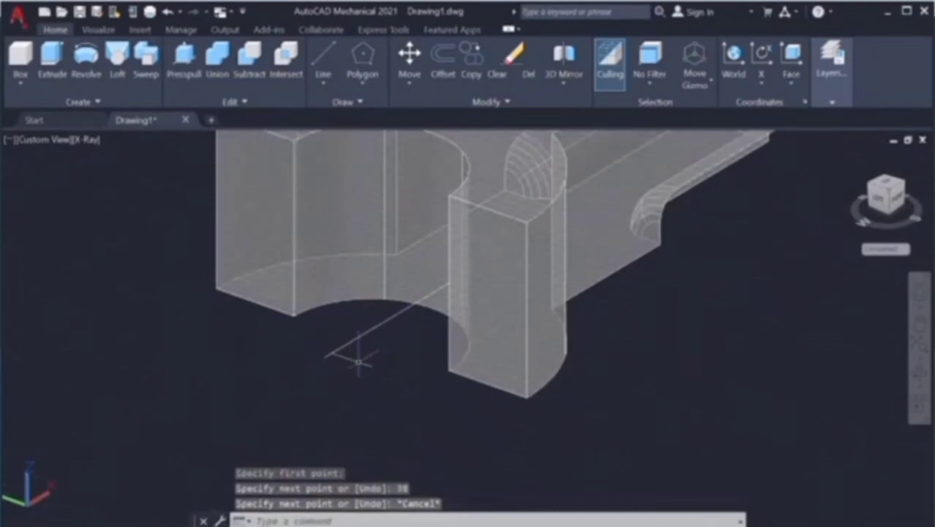
left_click(433, 325)
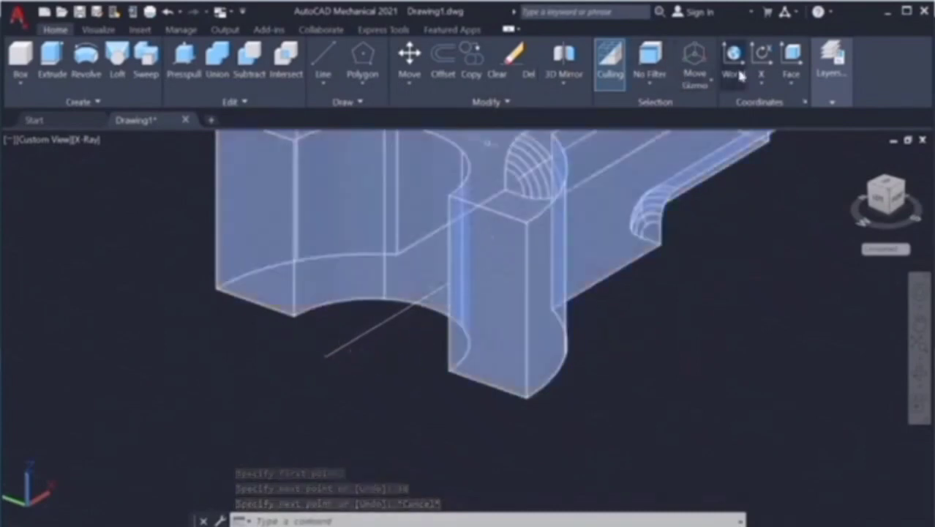
key("Escape")
scroll(420, 184, "down", 2)
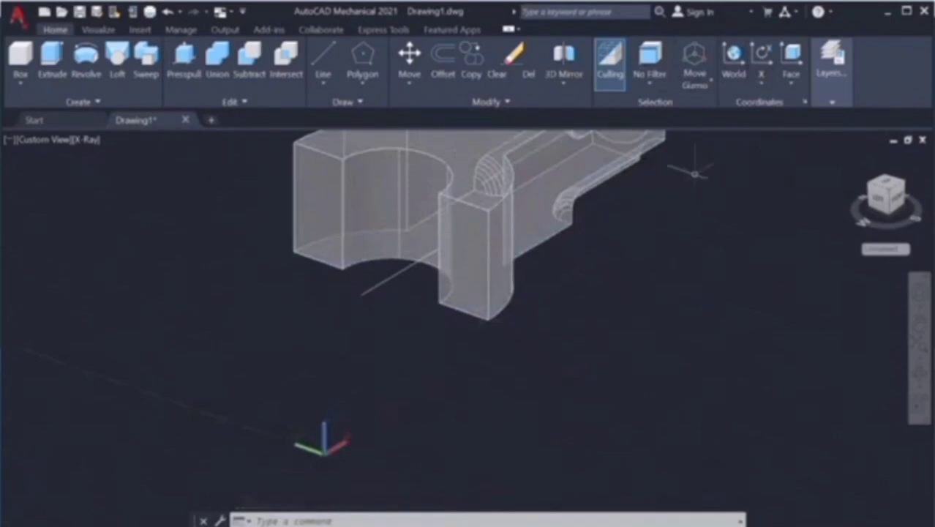
Step: Rotate the UCS 90 degrees about Y, then about Z and X
left_click(770, 85)
left_click(764, 135)
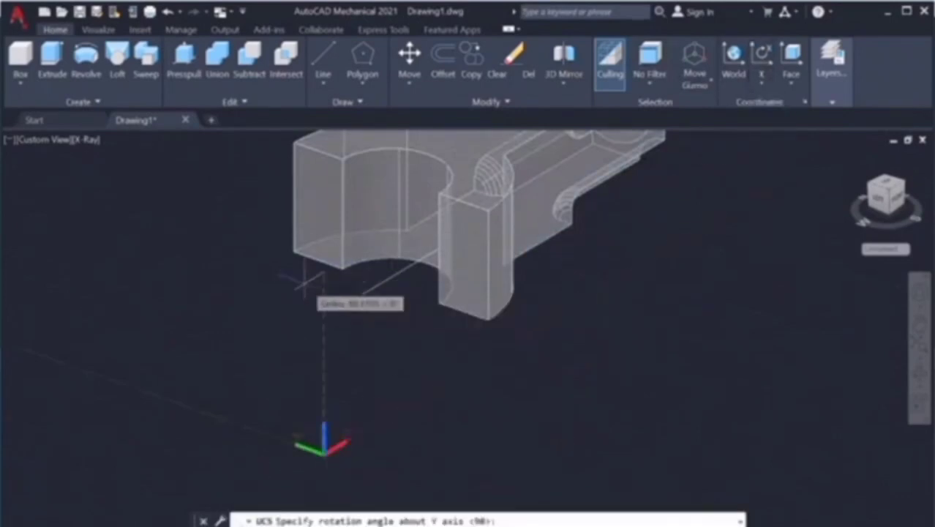
key("Return")
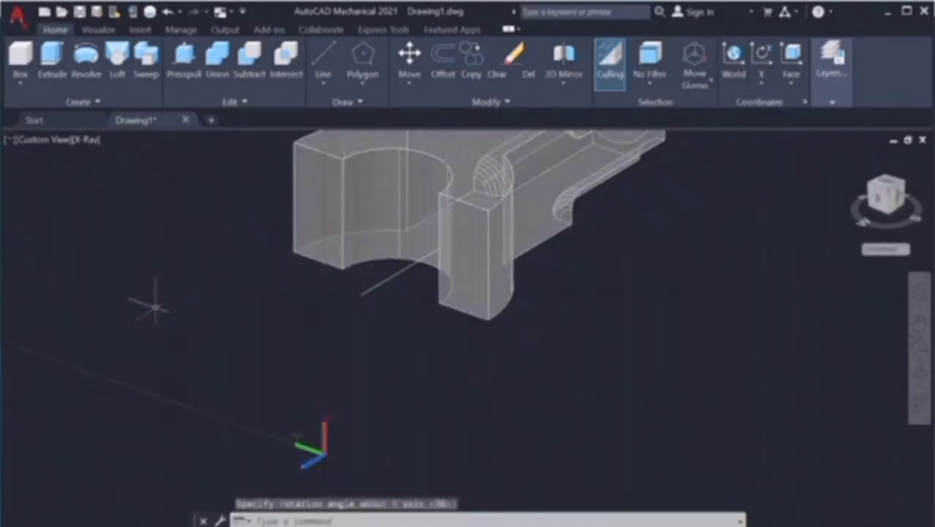
left_click(759, 87)
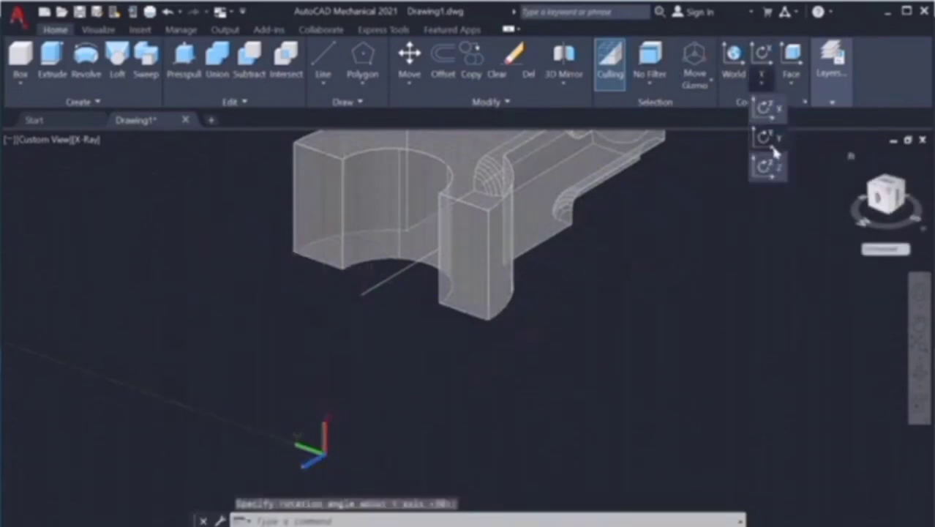
left_click(774, 168)
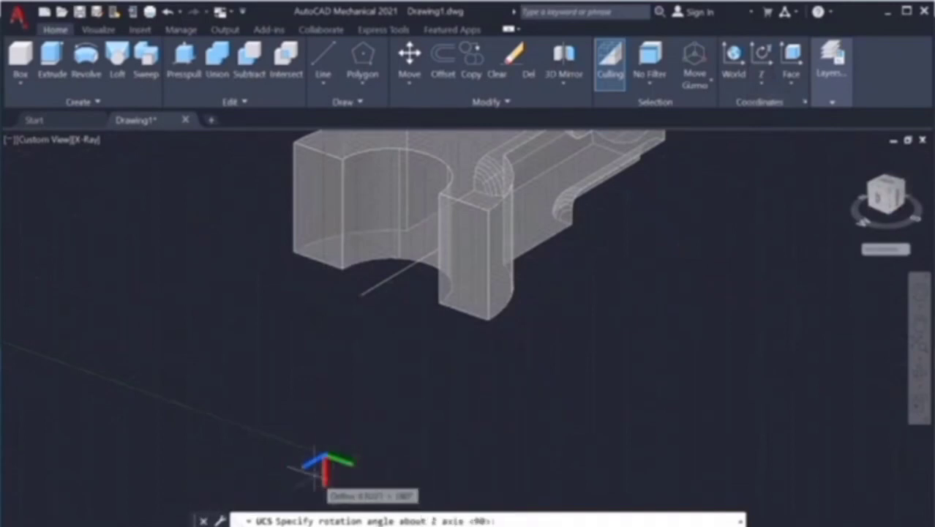
left_click(313, 319)
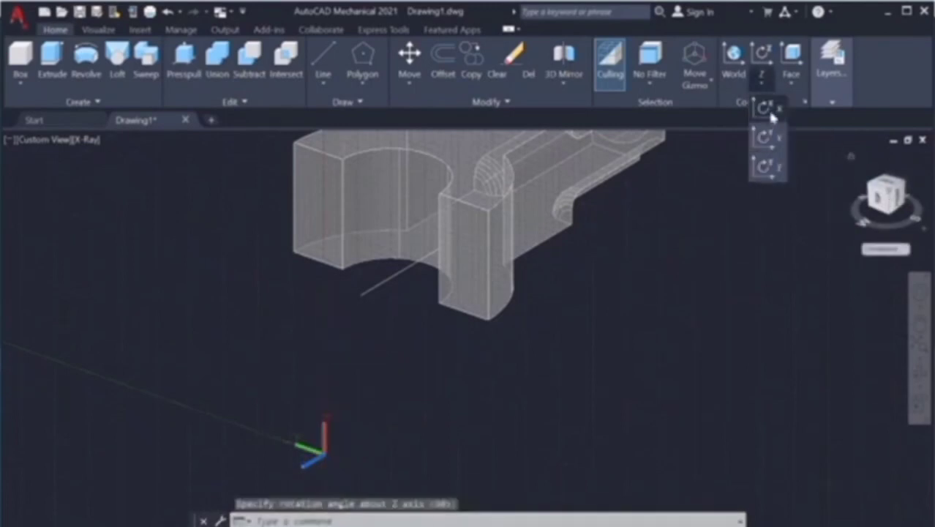
left_click(772, 113)
scroll(600, 292, "up", 2)
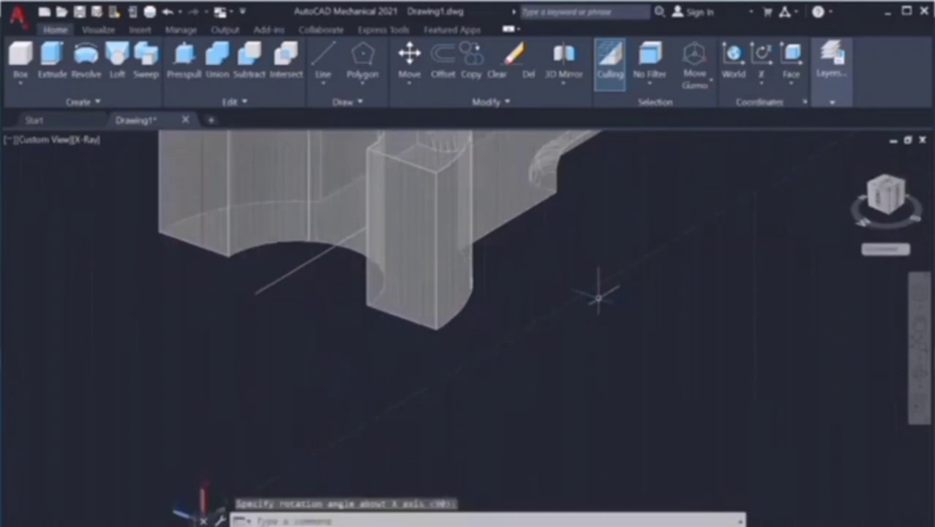
Step: Draw a circle of diameter 10 centred at the bar end
type("c")
key("Return")
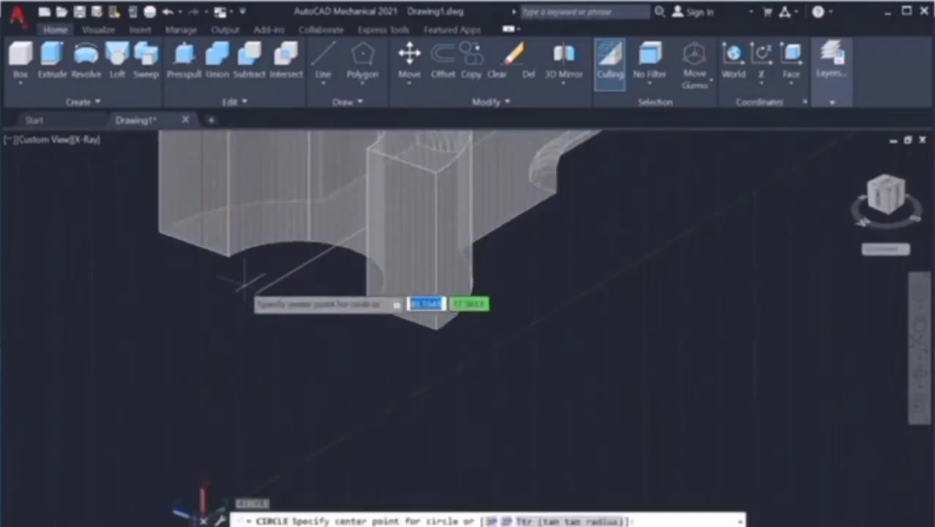
left_click(254, 293)
key("alt+Tab")
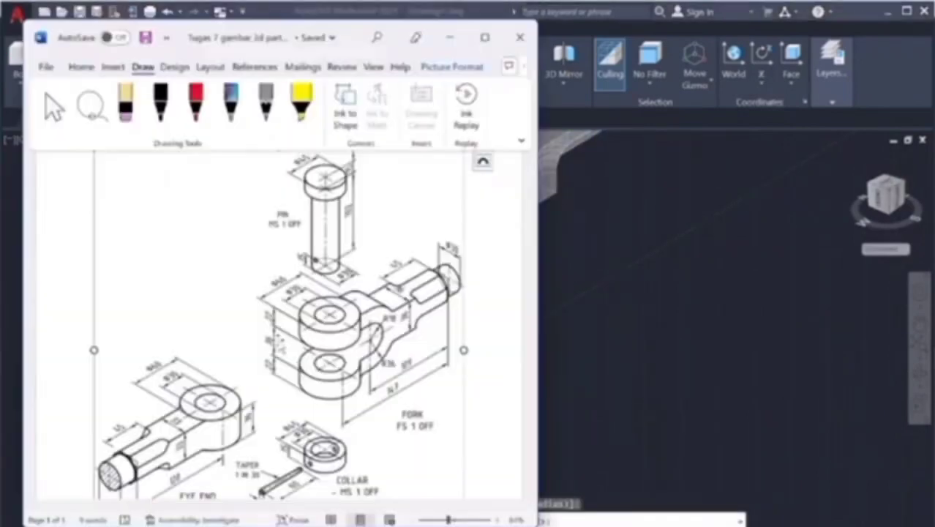
key("alt+Tab")
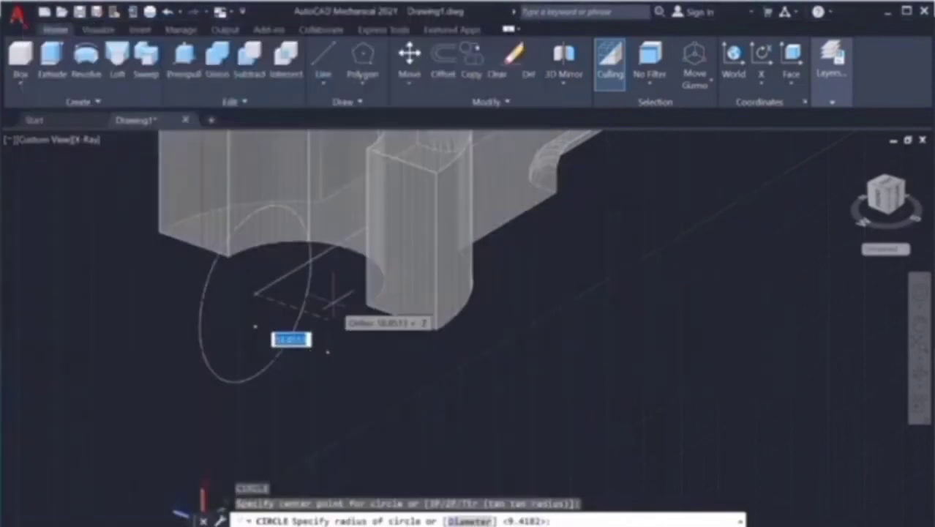
key("Return")
type("10")
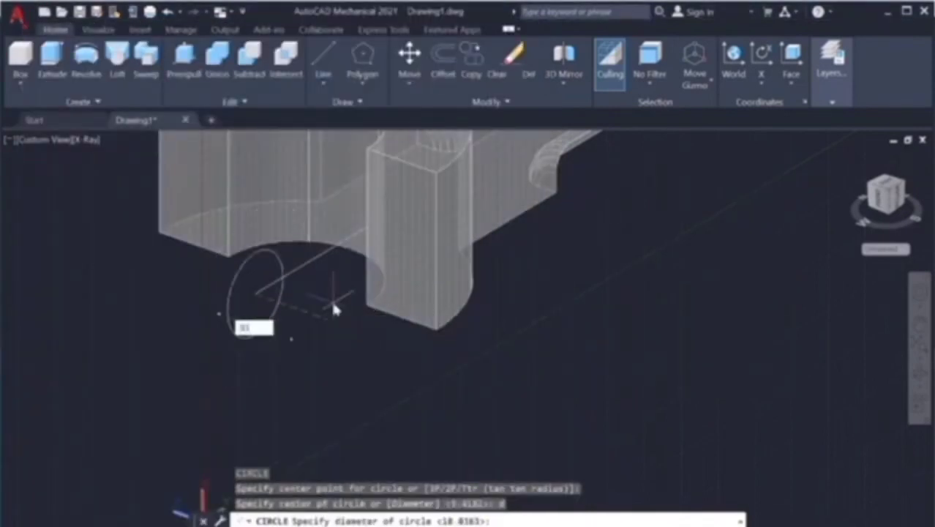
key("Return")
Step: Draw a concentric circle of diameter 40 on the same centre
type("c")
key("Return")
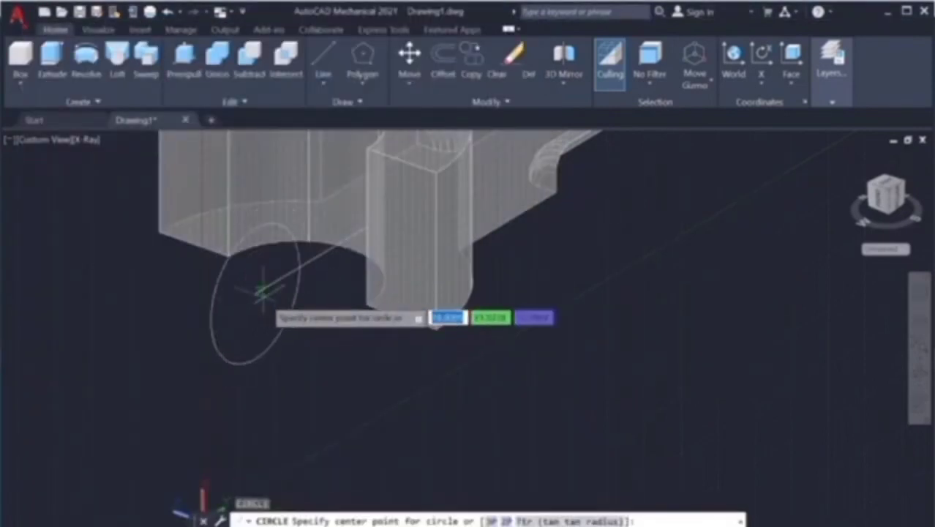
left_click(254, 294)
type("d")
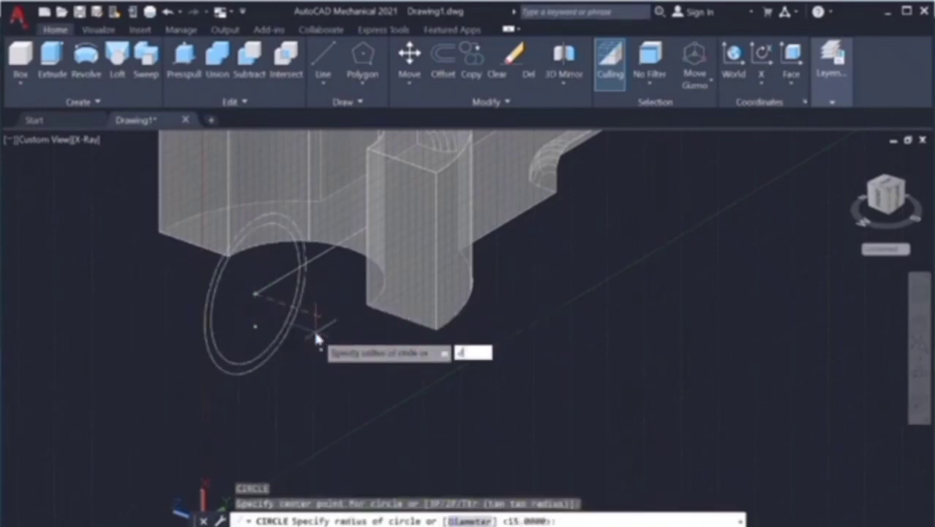
key("Return")
type("40")
key("Return")
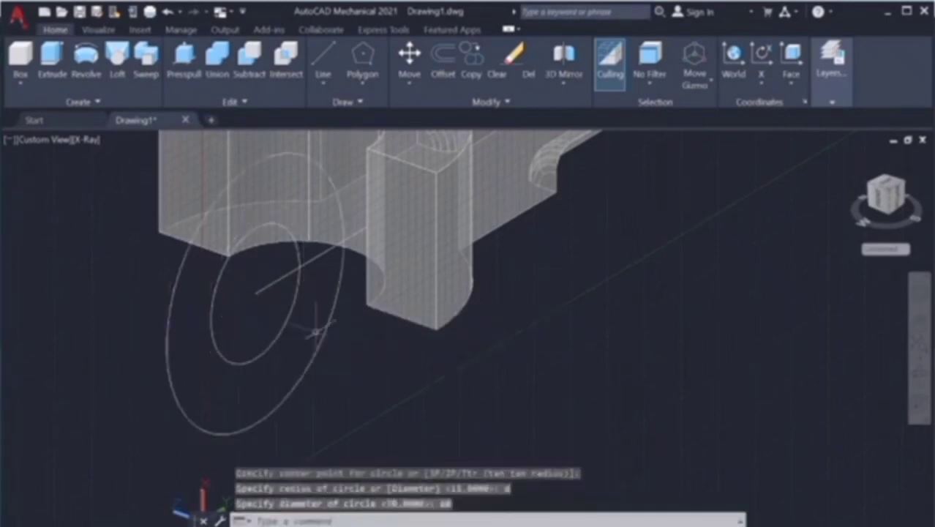
key("alt+Tab")
key("alt+Tab")
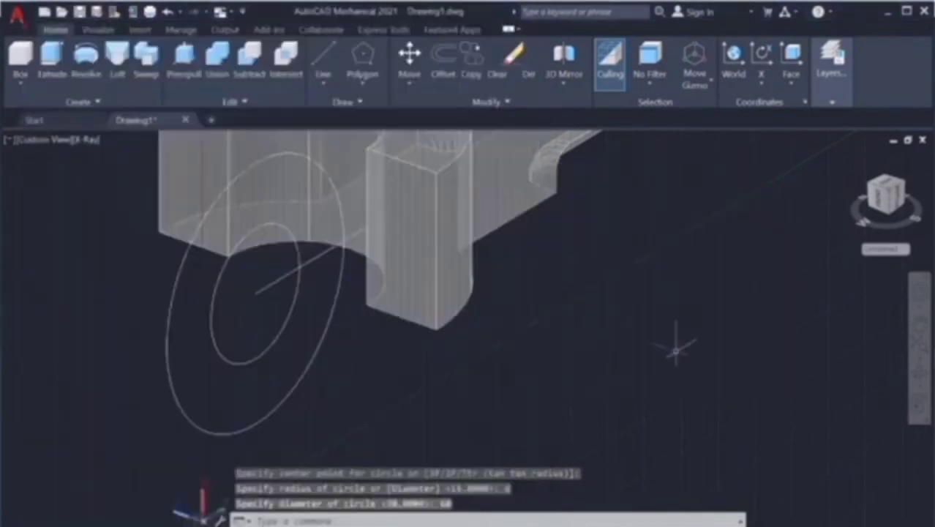
left_click(919, 327)
left_click_drag(234, 293, 372, 329)
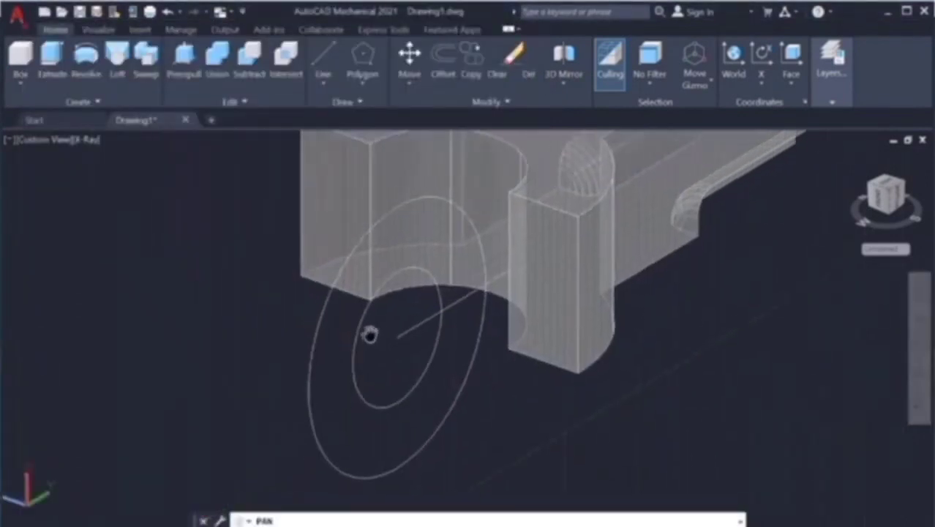
key("Escape")
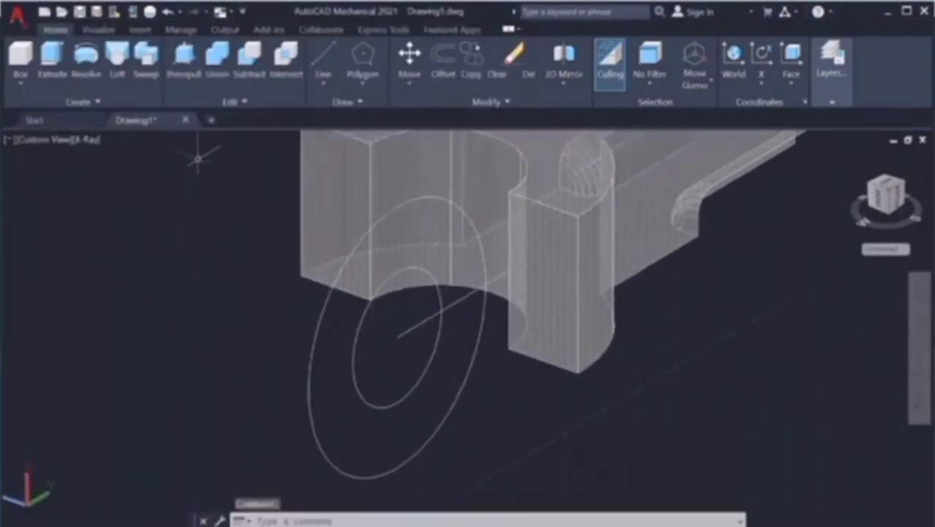
left_click(184, 60)
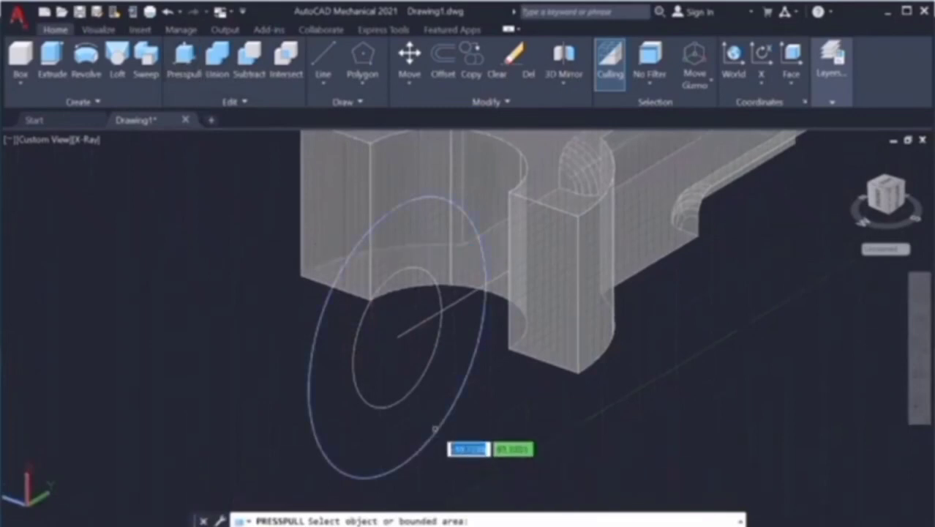
Step: Press-pull the large circle 22 units into a cylinder
left_click(435, 429)
key("alt+Tab")
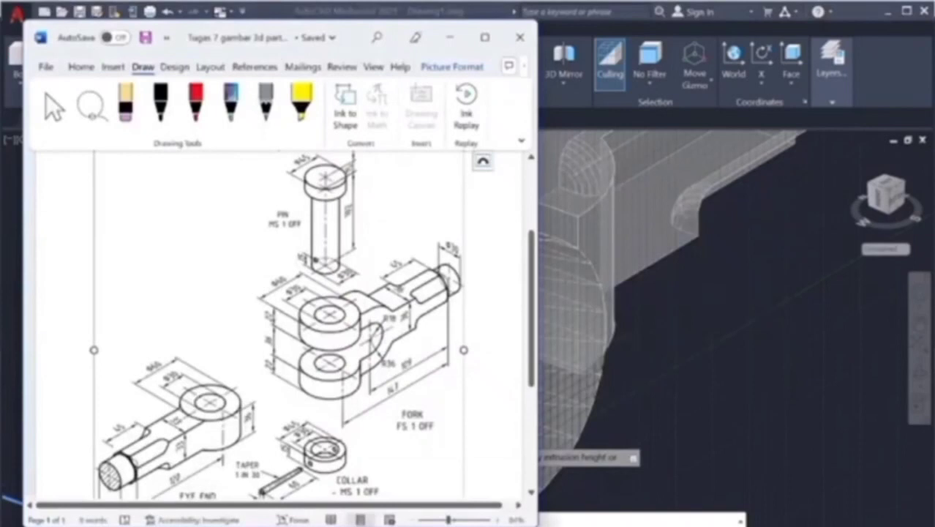
key("alt+Tab")
type("22")
key("Return")
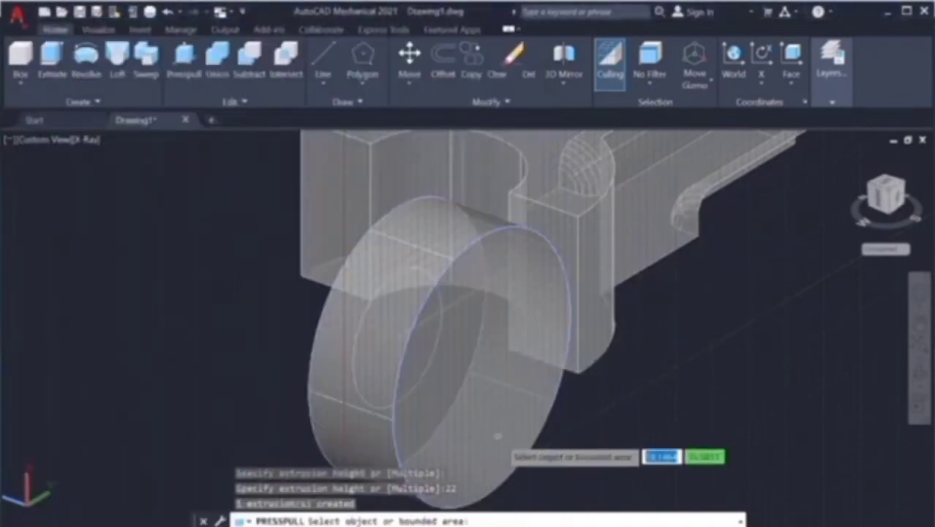
Step: Push the inner circle through the cylinder as a hole and delete an unneeded object
left_click(919, 363)
mouse_move(887, 366)
left_mouse_down()
mouse_move(689, 352)
mouse_move(725, 372)
left_mouse_up()
key("Escape")
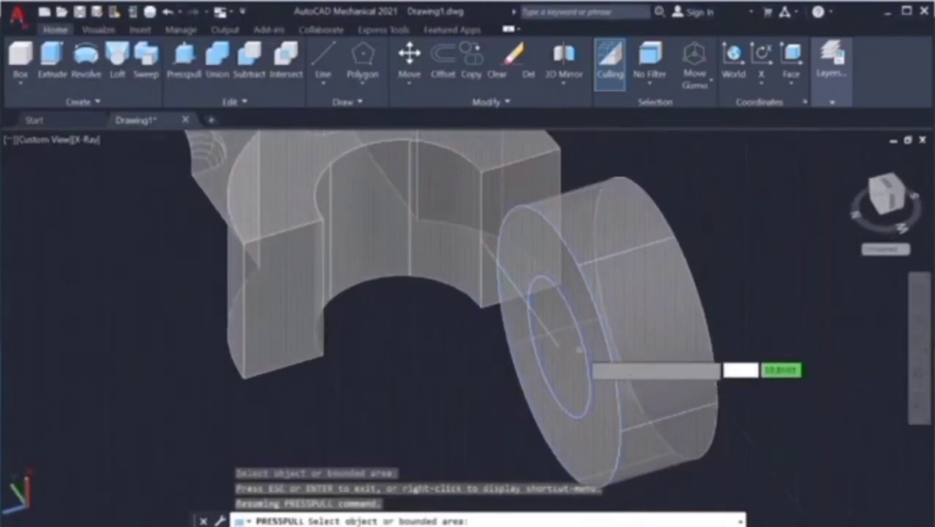
left_click(578, 350)
left_click(582, 313)
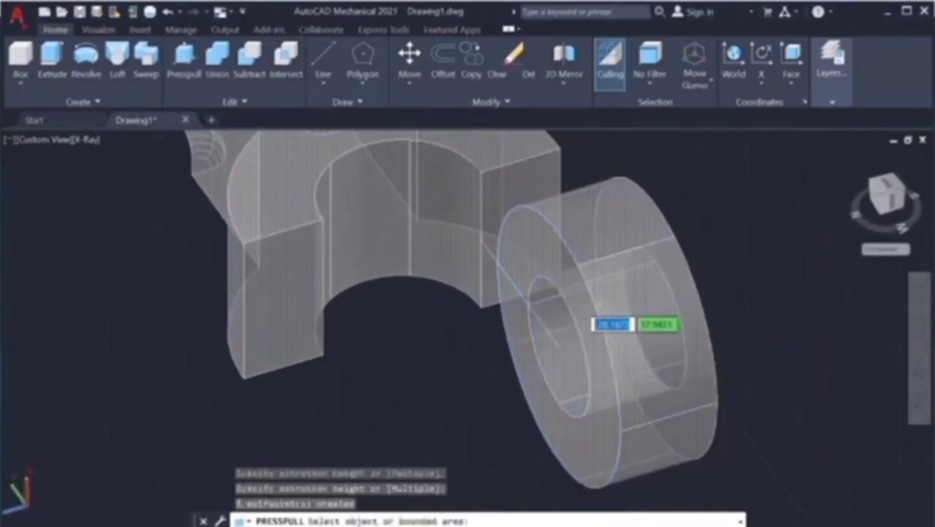
key("Return")
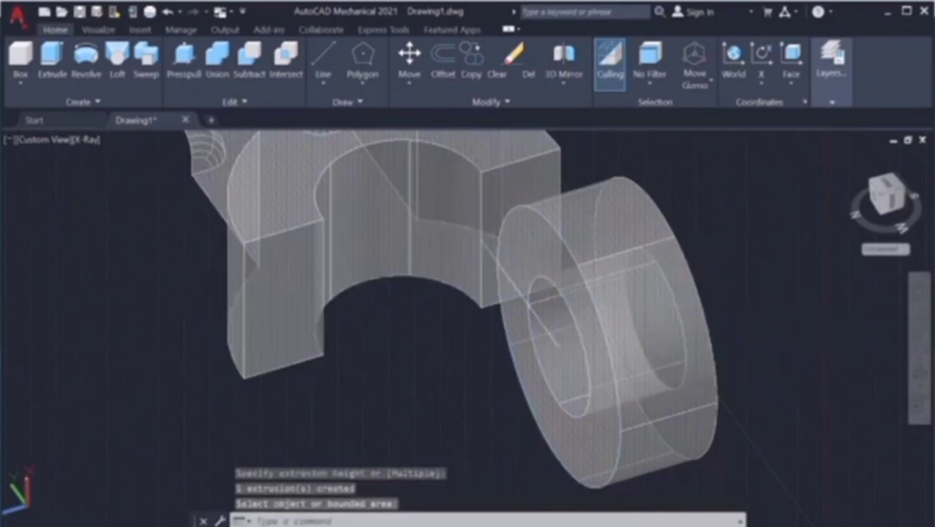
left_click(494, 264)
key("Delete")
scroll(455, 265, "down", 1)
Step: Check the reference drawing, then select and clear the new cylinder and bracket
key("alt+Tab")
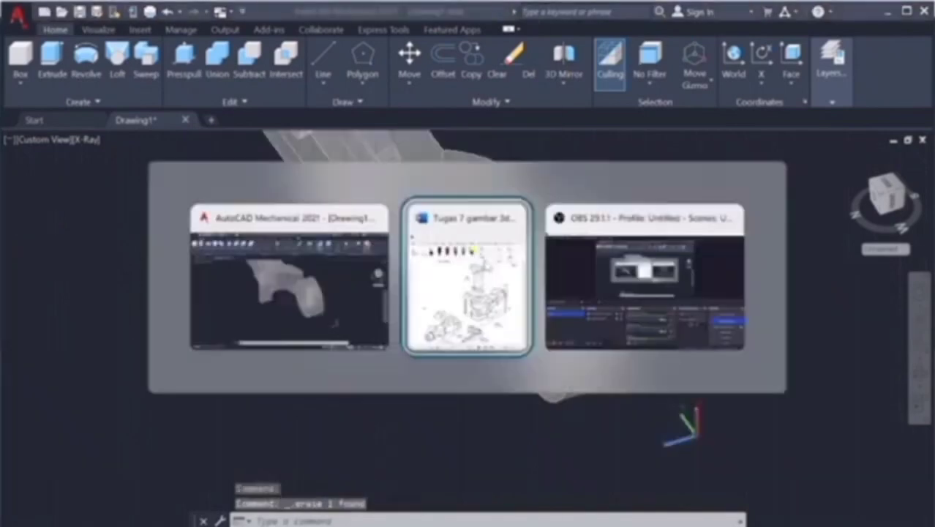
key("alt+Tab")
left_click(565, 345)
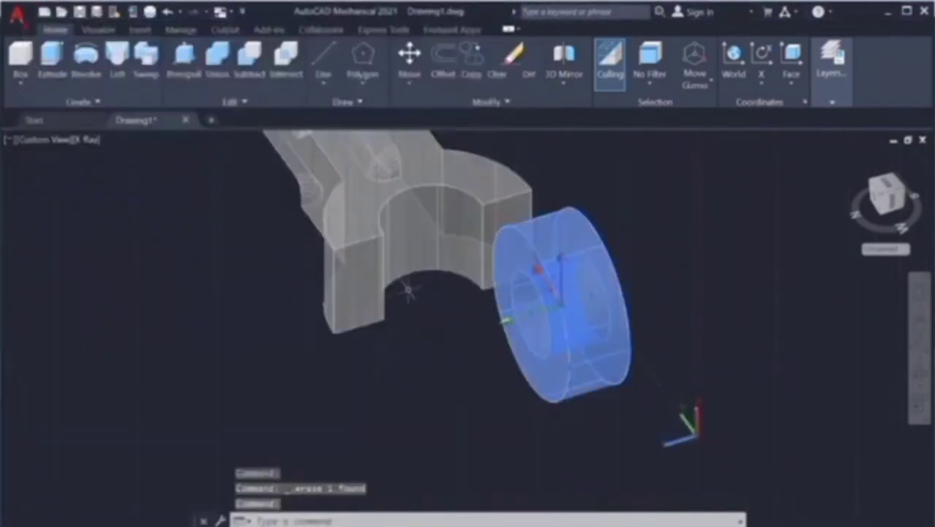
left_click(409, 290)
type("e")
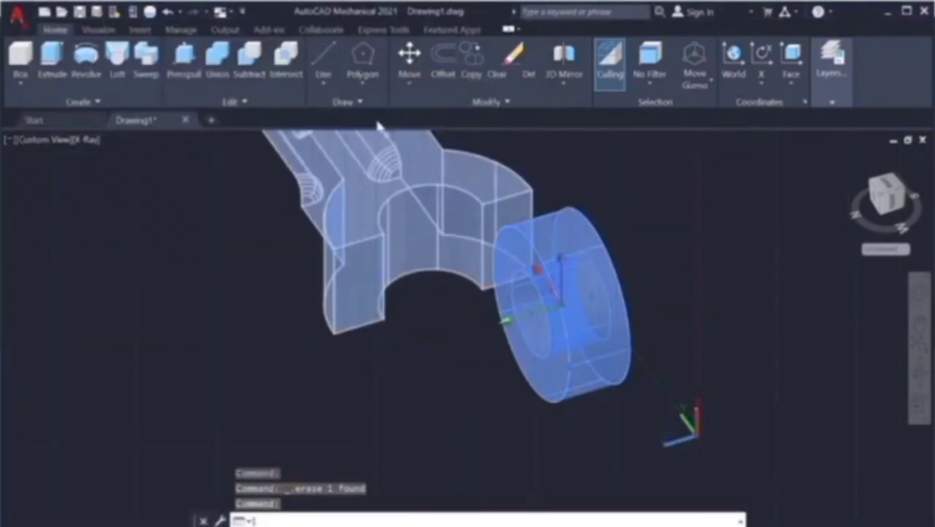
key("Escape")
Step: Mirror the hollow eye cylinder across the fork with MIRROR3D, keeping the original
type("i")
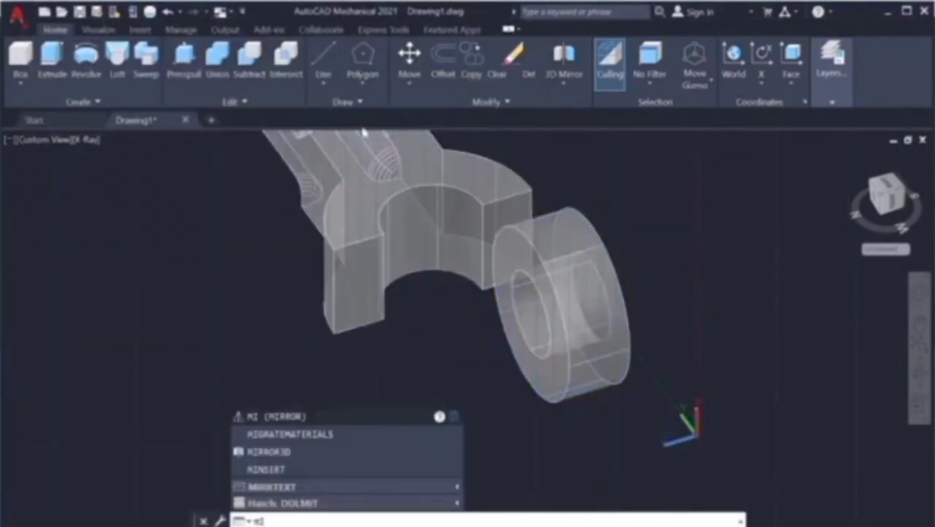
key("Return")
left_click(523, 289)
key("Return")
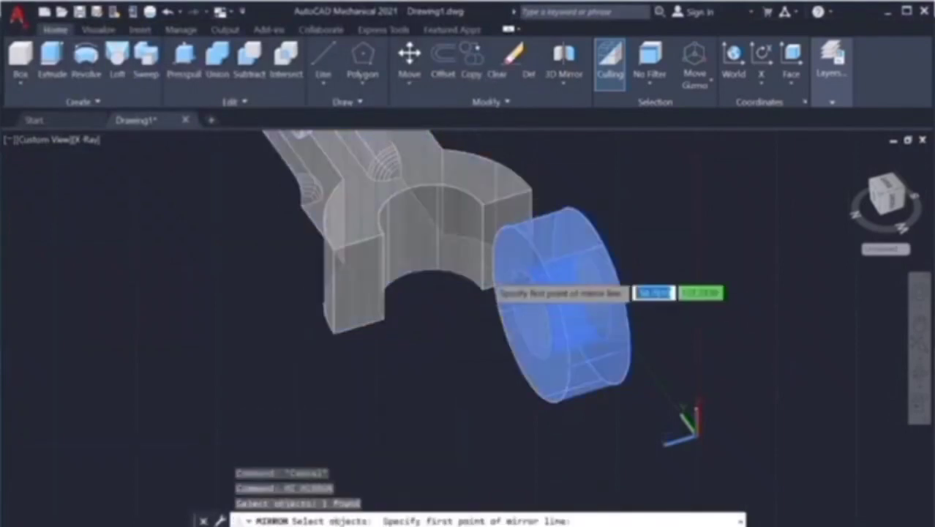
left_click(412, 186)
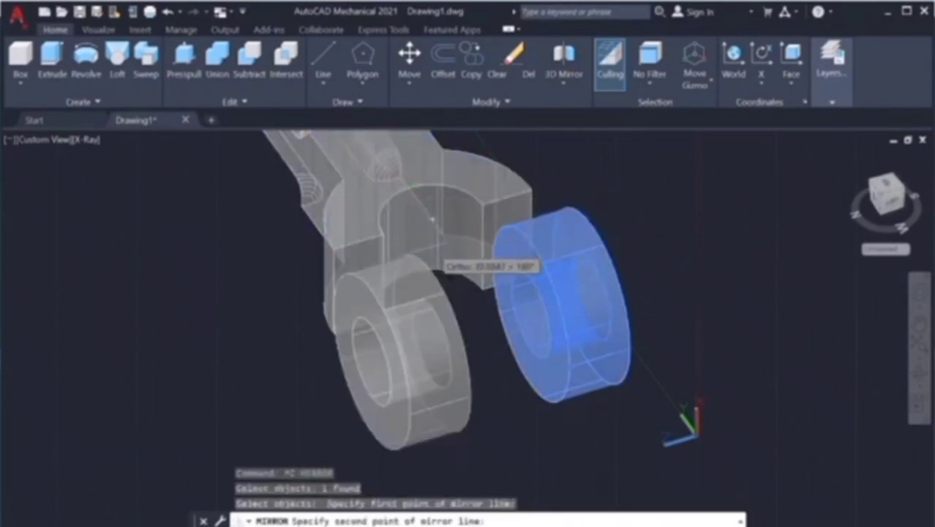
left_click(438, 250)
left_click(463, 288)
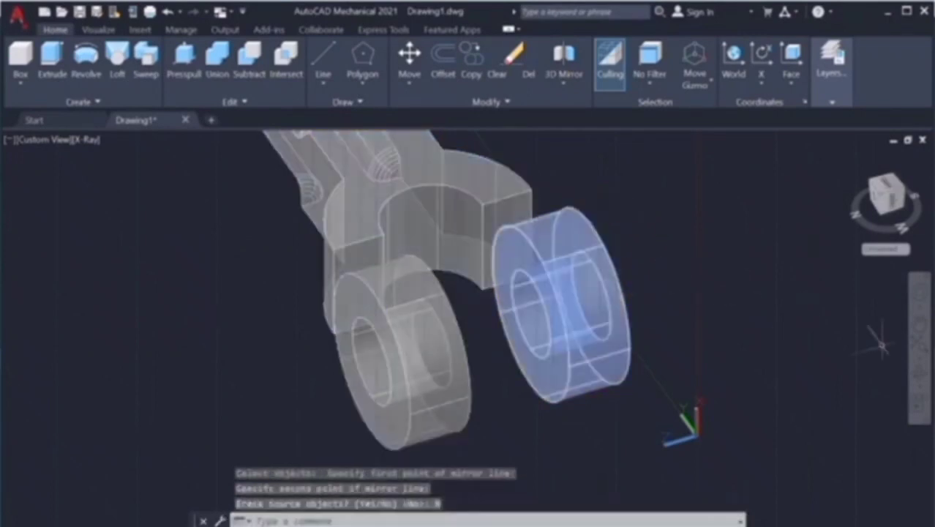
Step: Orbit the model to view the fork from below
left_click(920, 370)
left_click_drag(728, 261, 650, 303)
key("Escape")
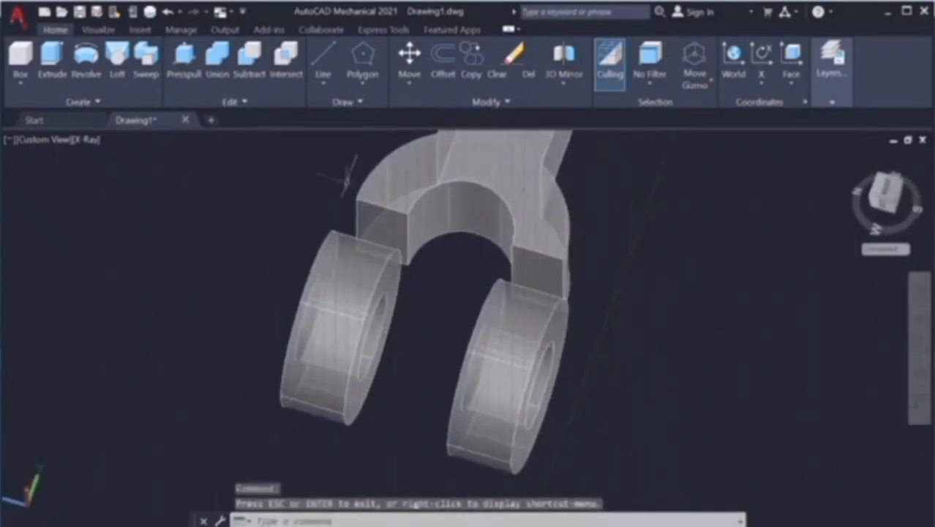
Step: Presspull the gap faces beside the right and left eyes to close both gaps
left_click(194, 63)
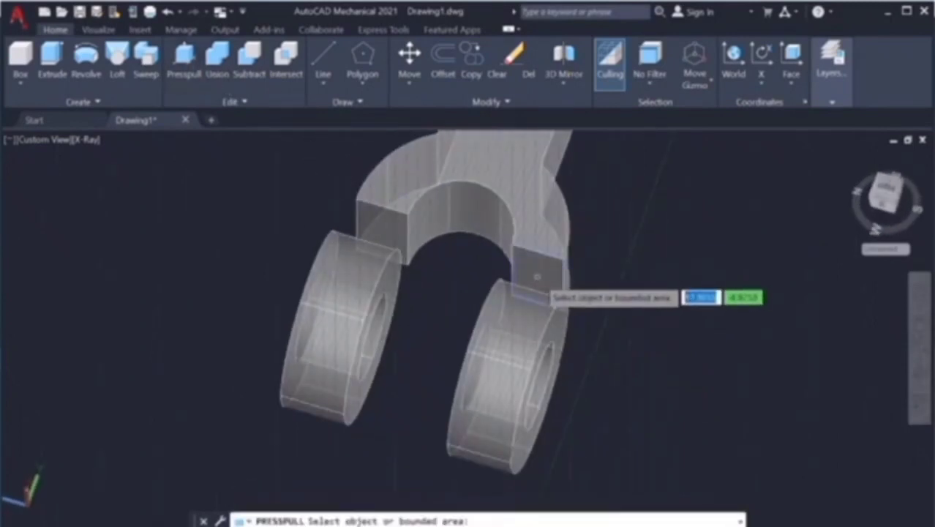
left_click(537, 277)
left_click(469, 289)
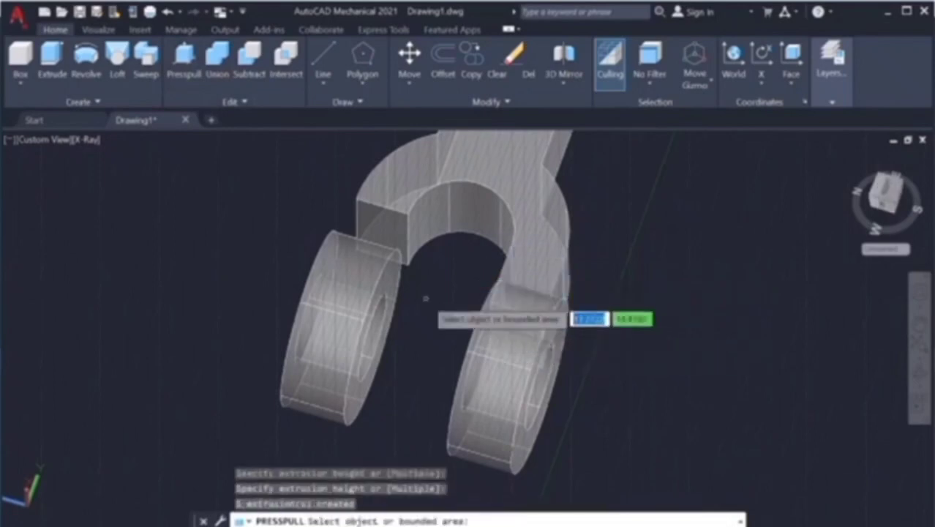
left_click(377, 231)
left_click(370, 245)
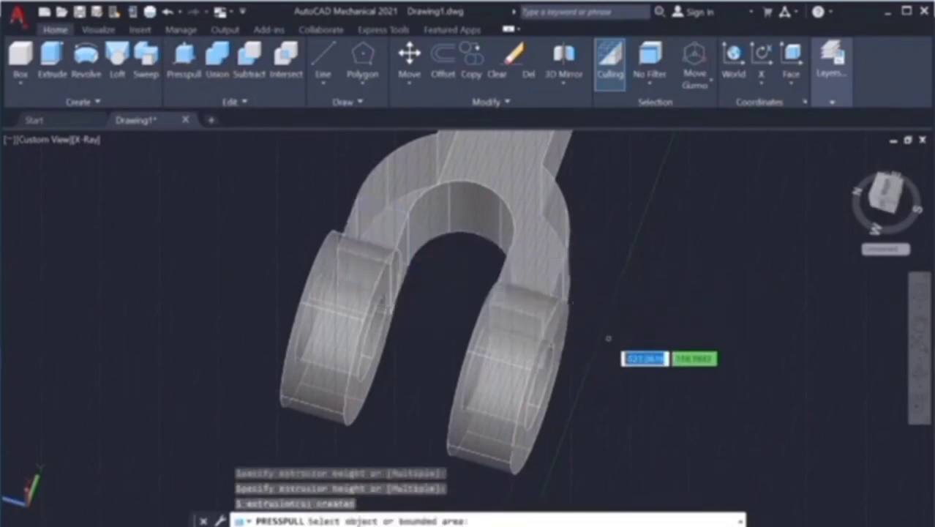
scroll(619, 257, "down", 3)
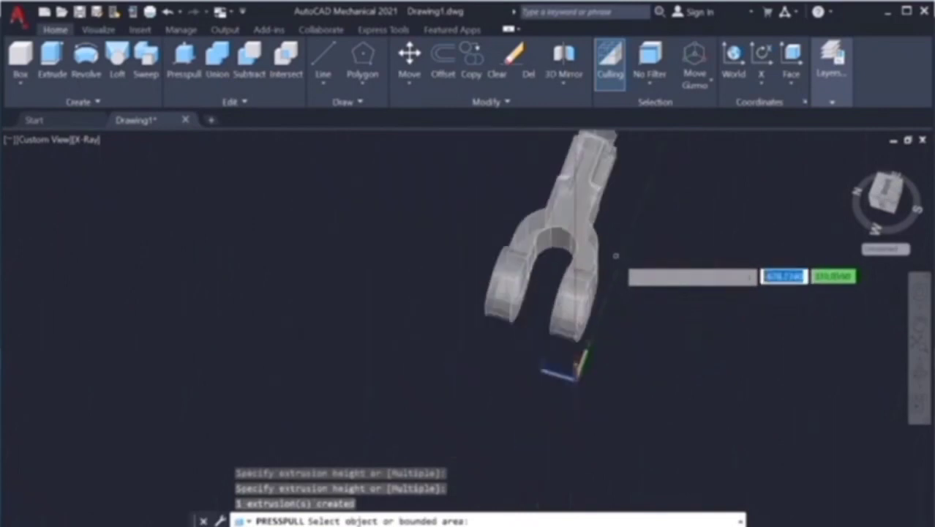
scroll(617, 255, "up", 1)
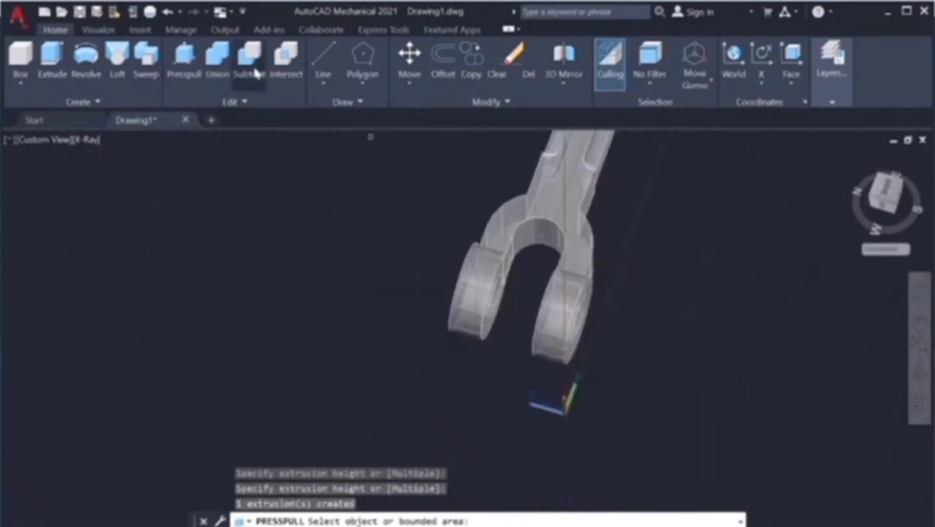
Step: Union the fork arm with the left and right eye cylinders into one solid
left_click(217, 58)
left_click(540, 216)
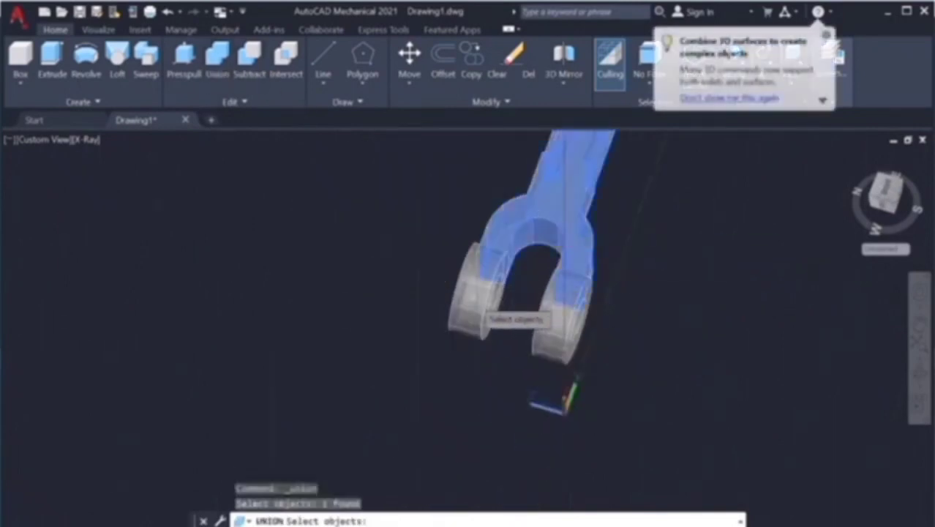
left_click(483, 314)
left_click(575, 328)
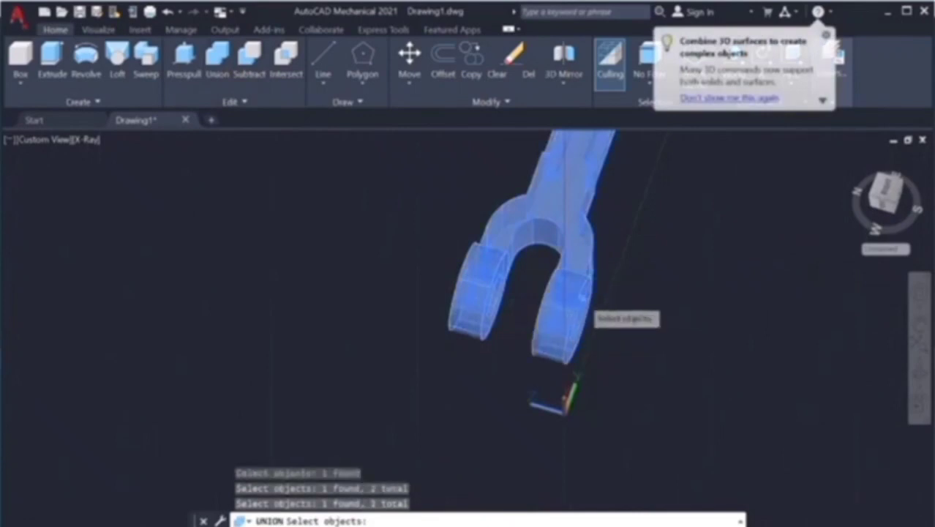
key("Return")
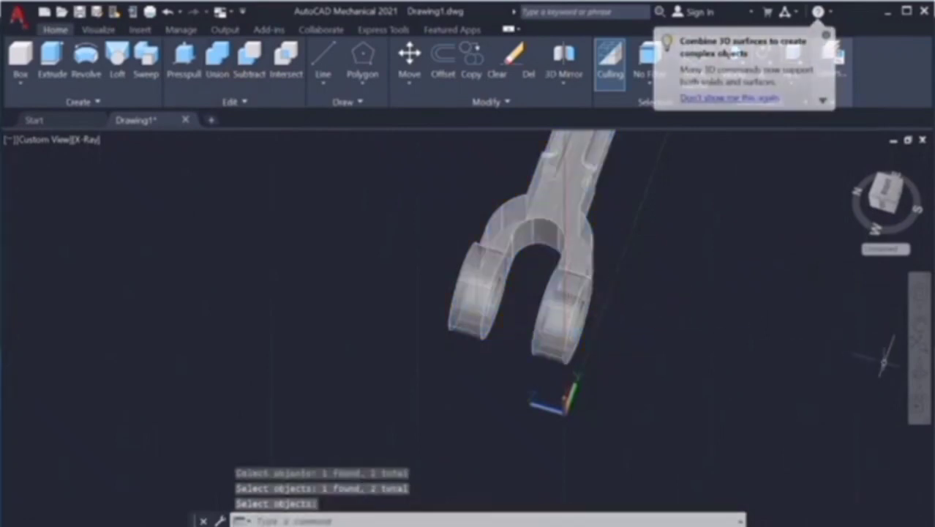
scroll(549, 297, "up", 2)
Step: Pan and orbit the fork so its arm lies horizontal
scroll(745, 295, "down", 2)
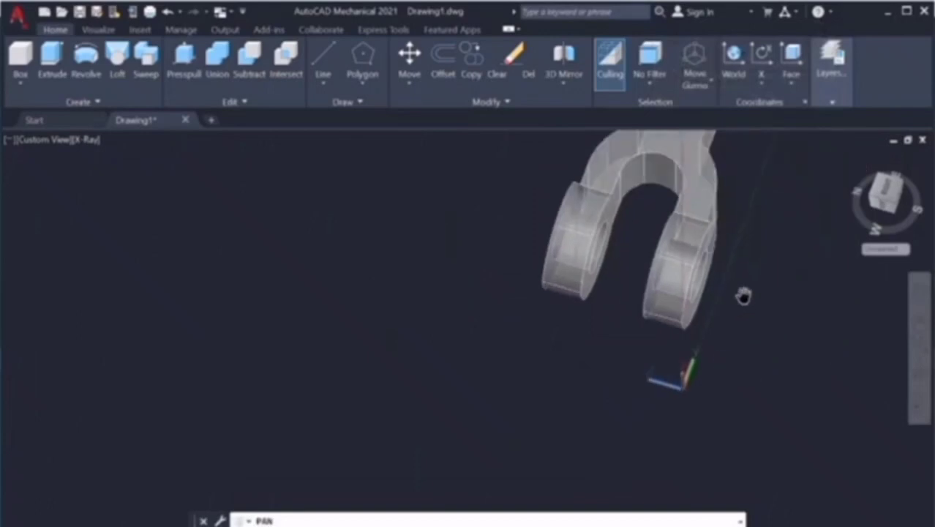
middle_click_drag(745, 294, 528, 378)
scroll(801, 357, "up", 1)
mouse_move(802, 359)
middle_mouse_down("shift")
mouse_move(560, 239)
mouse_move(502, 260)
mouse_move(614, 267)
mouse_move(459, 278)
mouse_move(574, 267)
mouse_move(556, 269)
mouse_move(735, 323)
mouse_move(615, 403)
mouse_move(508, 314)
mouse_move(418, 325)
mouse_move(474, 347)
mouse_move(480, 313)
mouse_move(429, 267)
mouse_move(449, 337)
middle_mouse_up("shift")
Step: Compare the fork against the Word reference drawing, orbiting it to a new angle
key("alt+Tab")
key("alt+Tab")
scroll(474, 347, "down", 4)
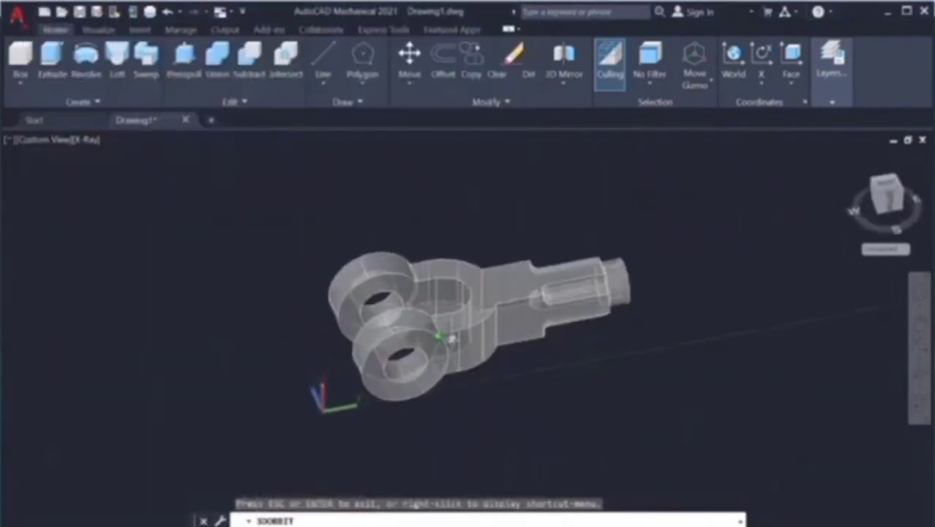
key("alt+Tab")
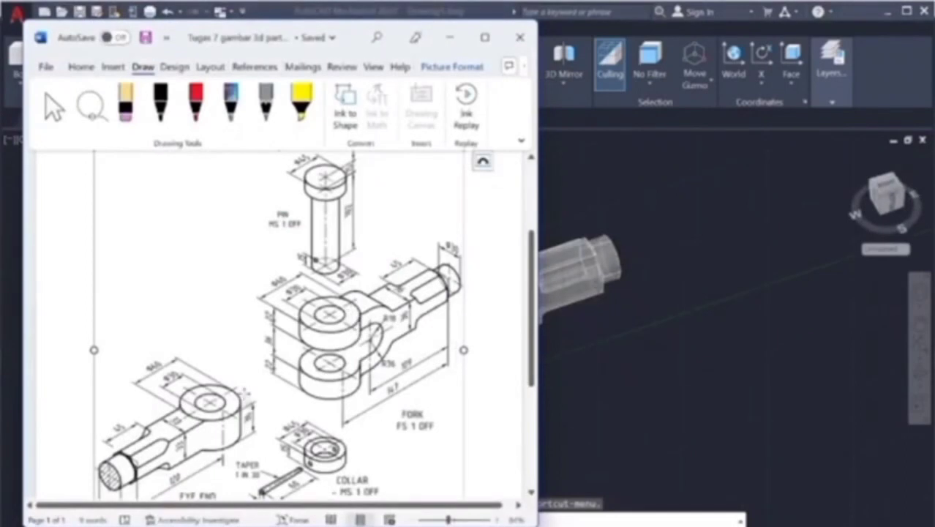
key("alt+Tab")
mouse_move(449, 337)
middle_mouse_down("shift")
mouse_move(626, 271)
mouse_move(467, 314)
mouse_move(496, 256)
middle_mouse_up("shift")
key("alt+Tab")
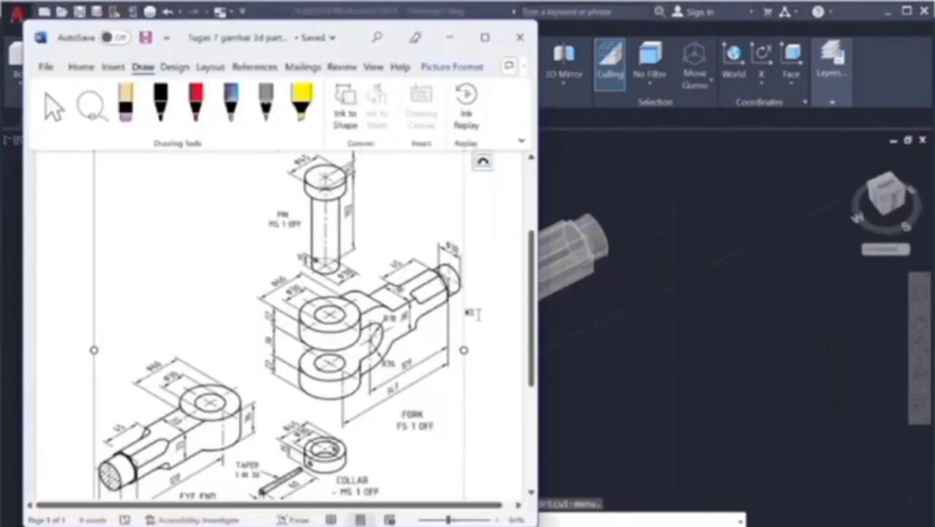
key("alt+Tab")
Step: Exit orbit and begin ROTATE with the whole fork selected
right_click(534, 257)
left_click(553, 273)
type("ro")
key("Return")
left_click(421, 399)
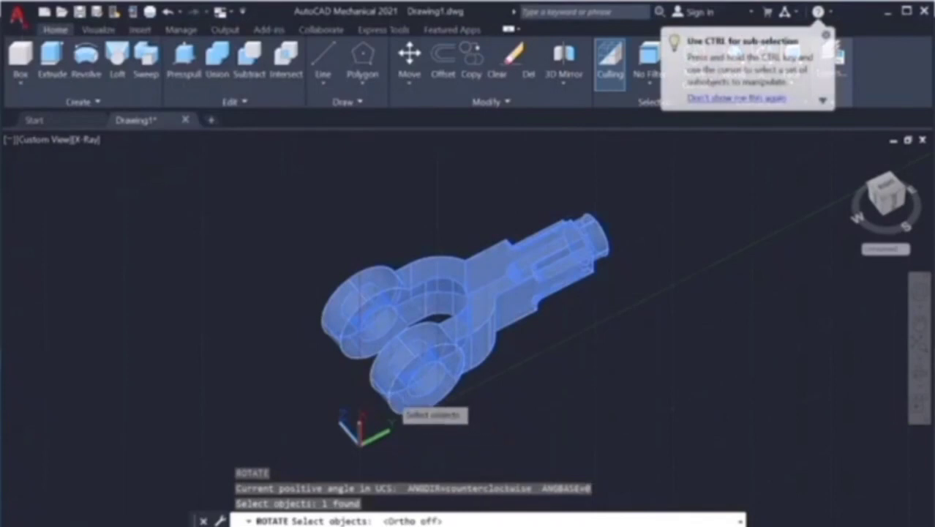
Step: Retry rotating the fork, abandoning after setting a base point
key("Escape")
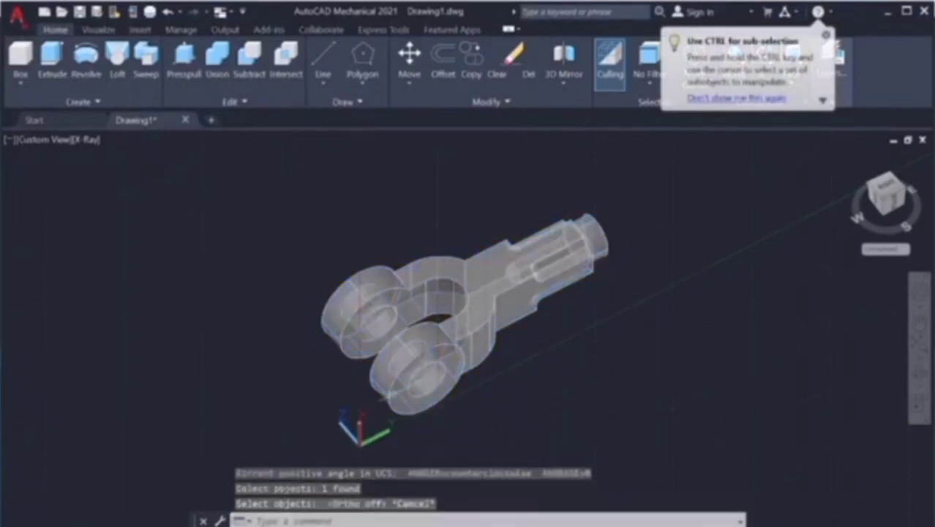
type("ro")
key("Return")
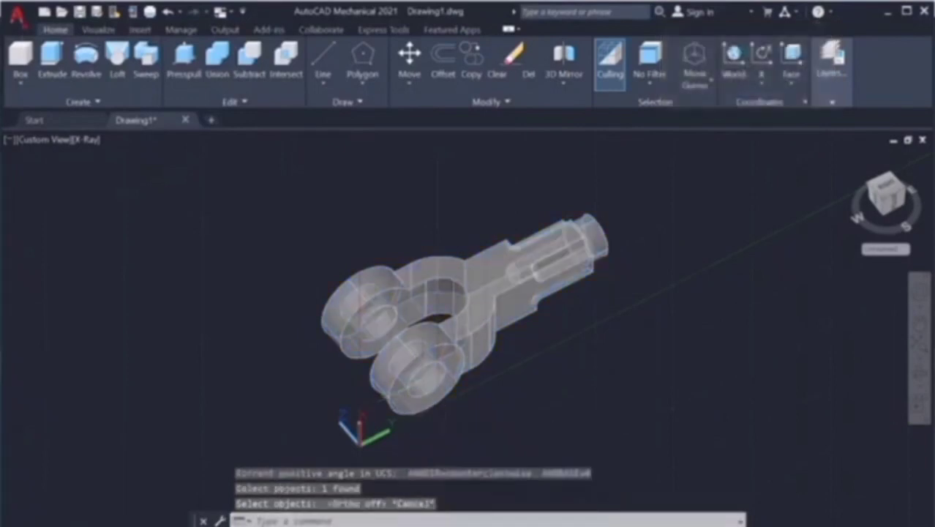
key("Return")
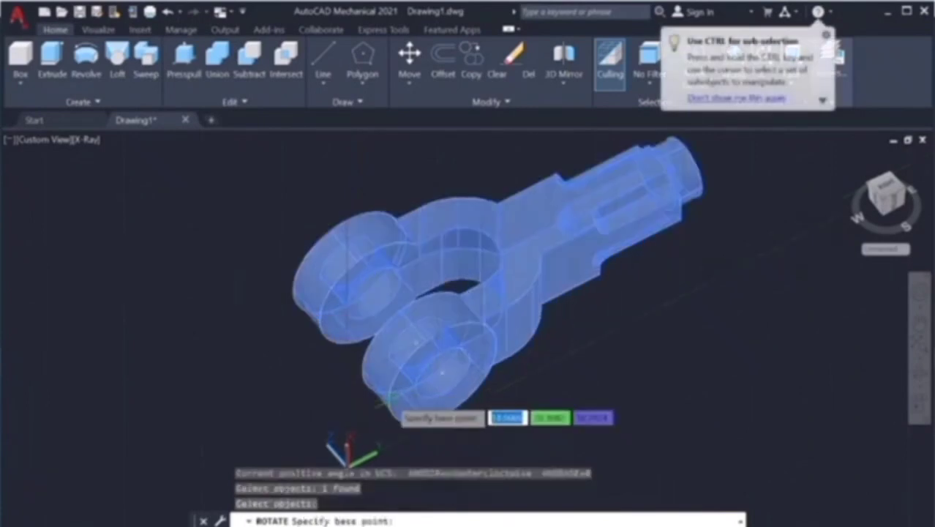
left_click(321, 301)
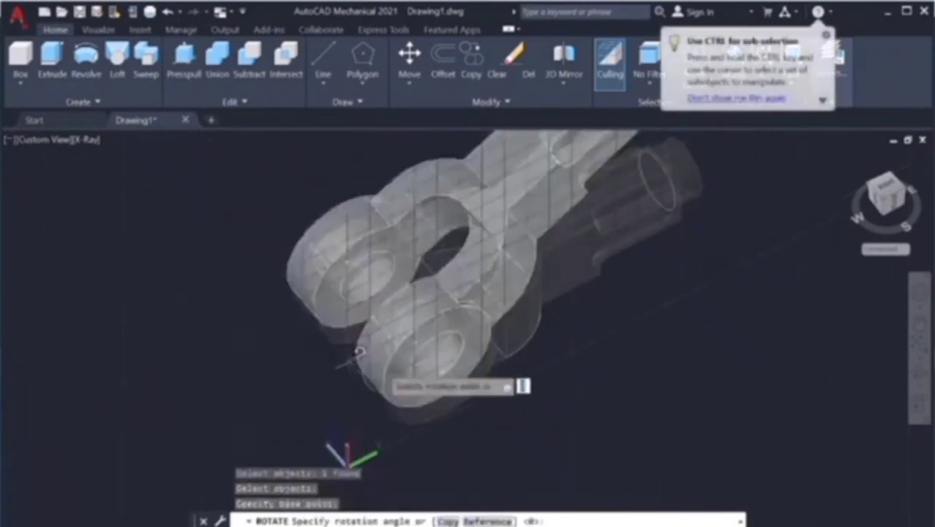
key("Escape")
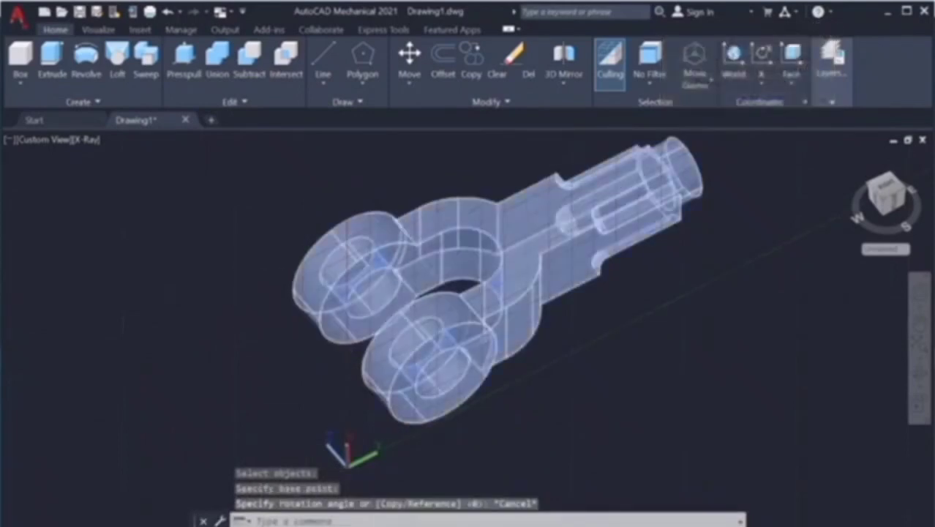
Step: Rotate the fork about a base point at its eye to a new angle
type("ro")
key("Return")
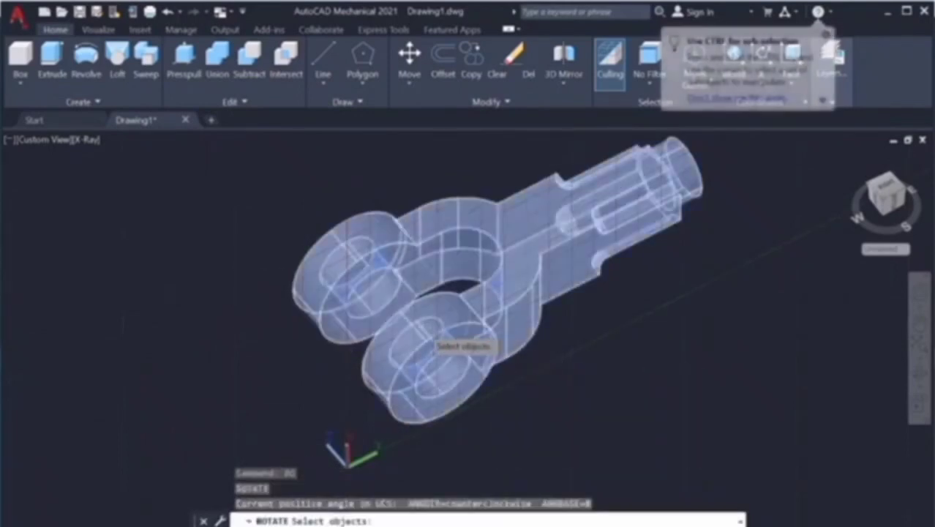
left_click(441, 331)
key("Return")
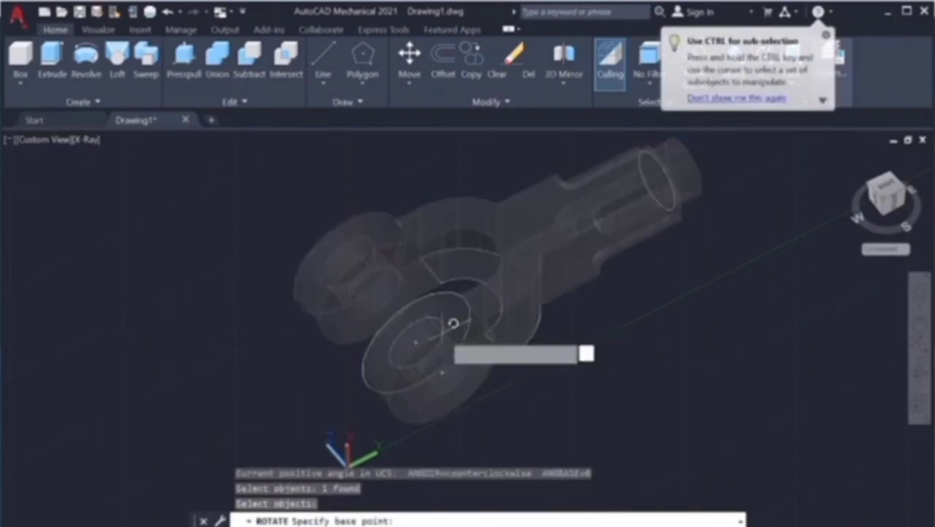
left_click(446, 328)
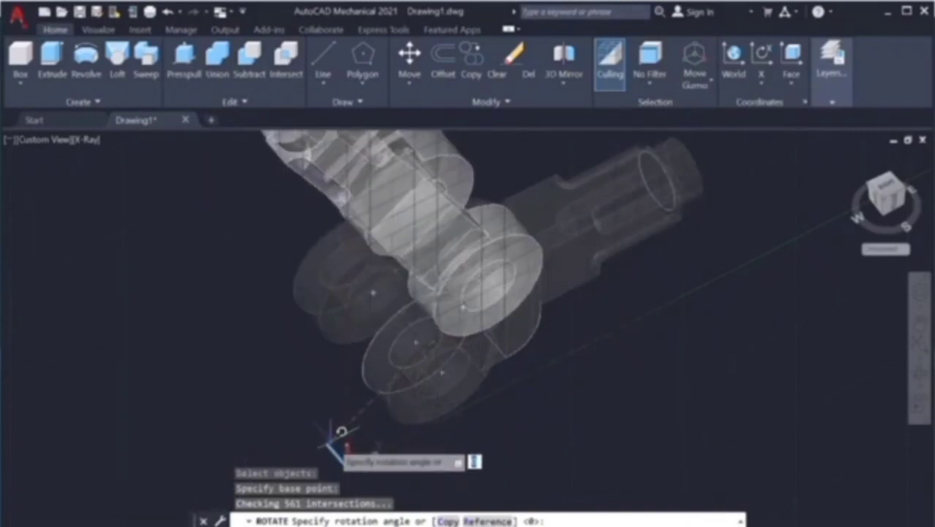
left_click(764, 263)
Step: Rotate the UCS about Z, then start and cancel another rotation of the part
left_click(762, 55)
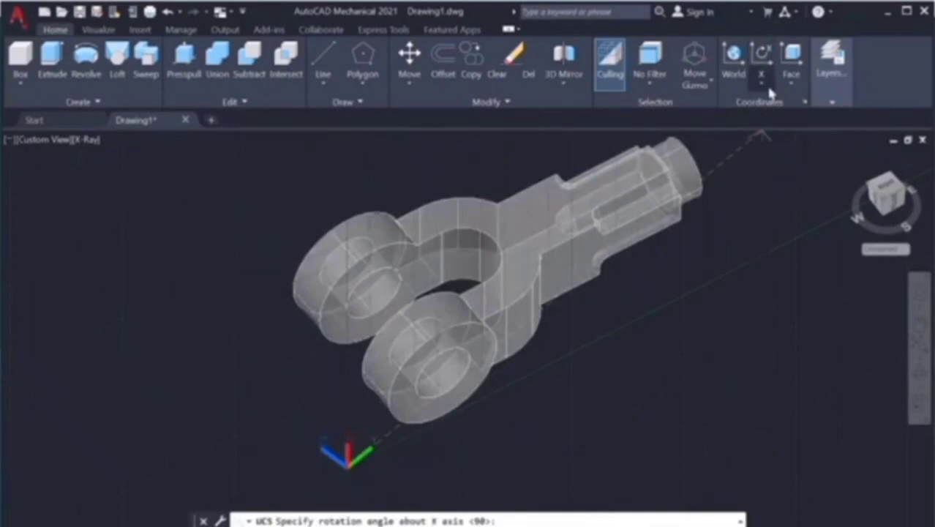
left_click(766, 167)
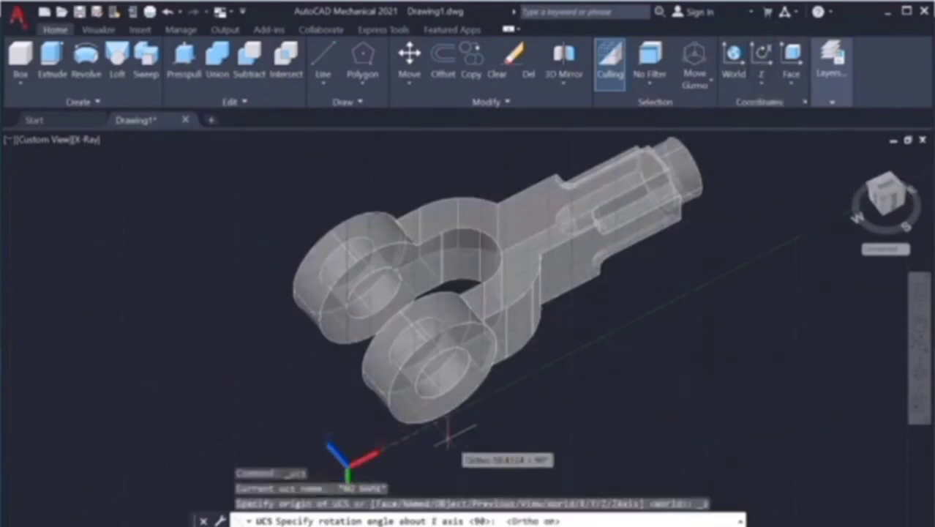
left_click(303, 363)
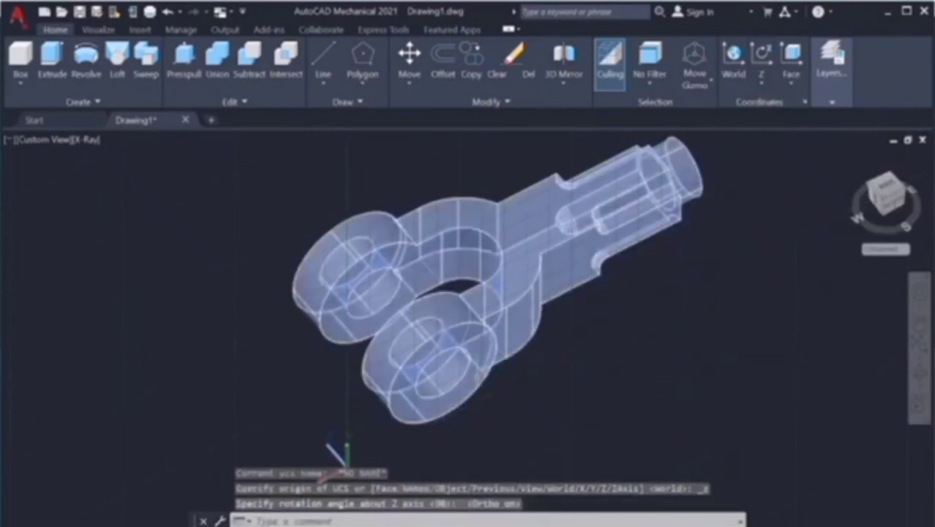
key("Return")
left_click(432, 342)
key("Return")
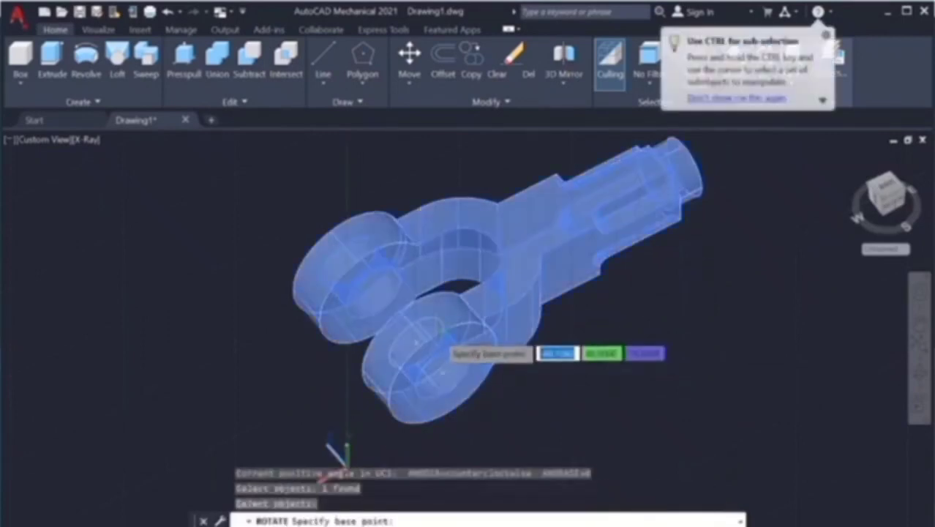
left_click(441, 331)
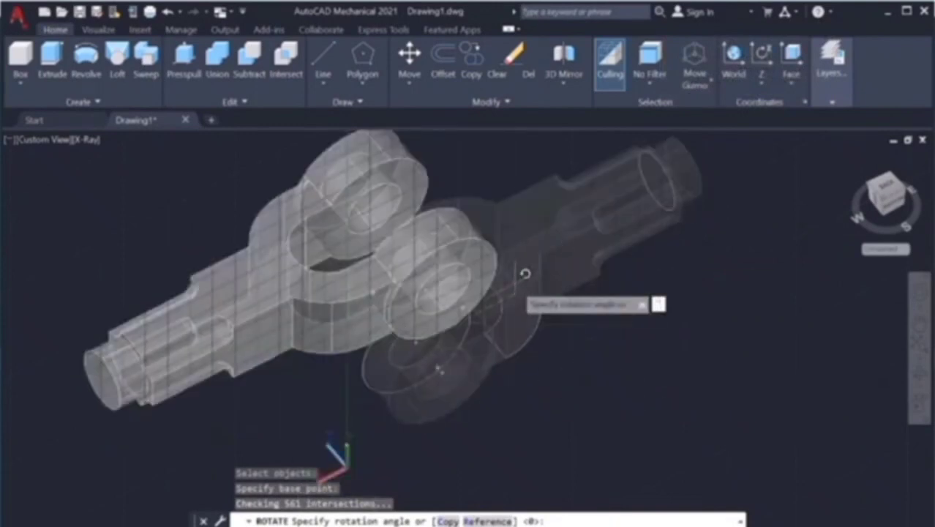
key("Escape")
key("Escape")
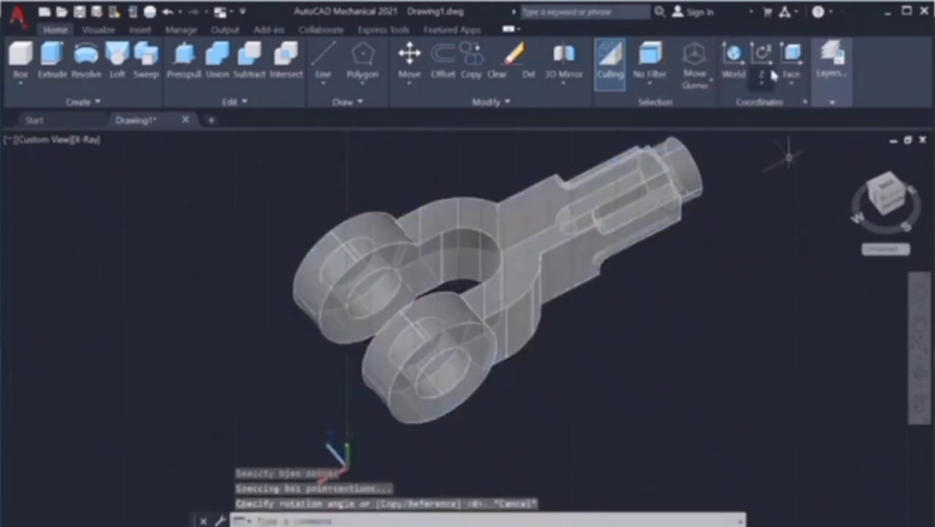
Step: Turn the UCS 90° about Y and rotate the fork part to its new orientation
left_click(765, 135)
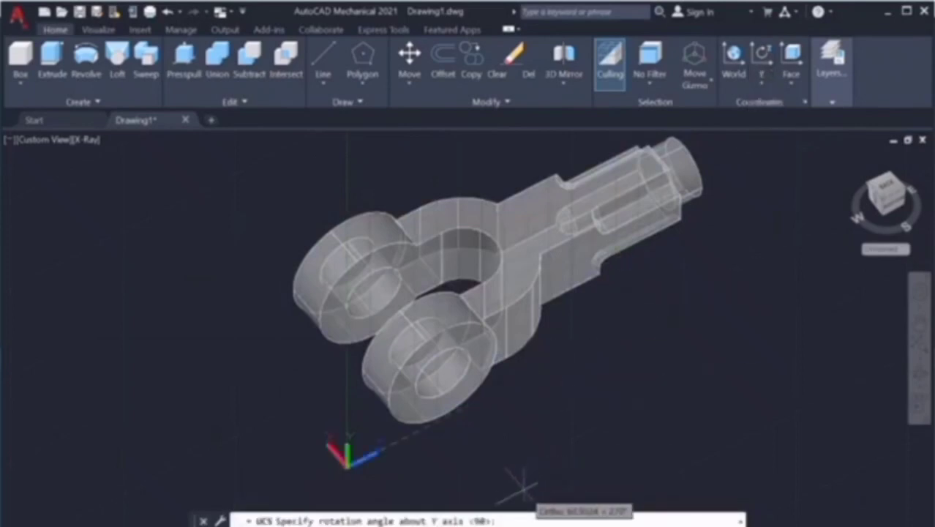
key("Return")
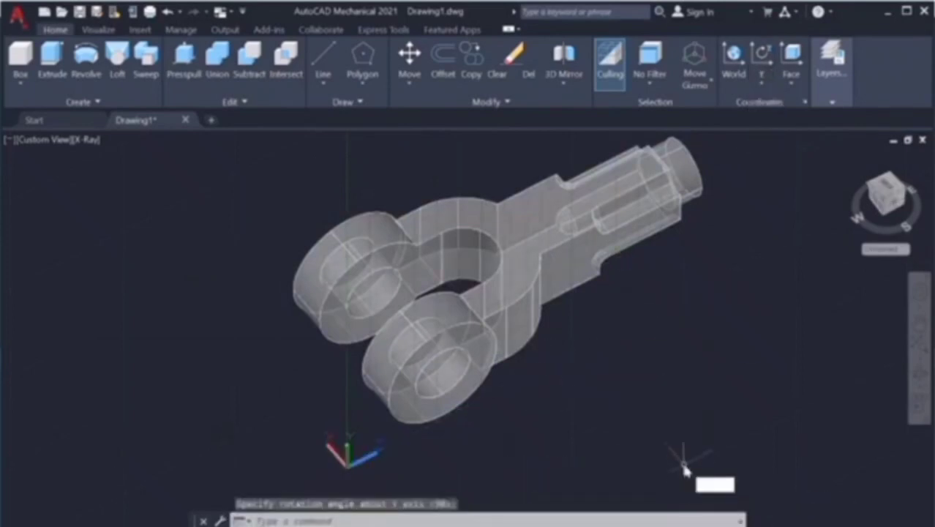
type("ro")
key("Return")
left_click(485, 377)
key("Return")
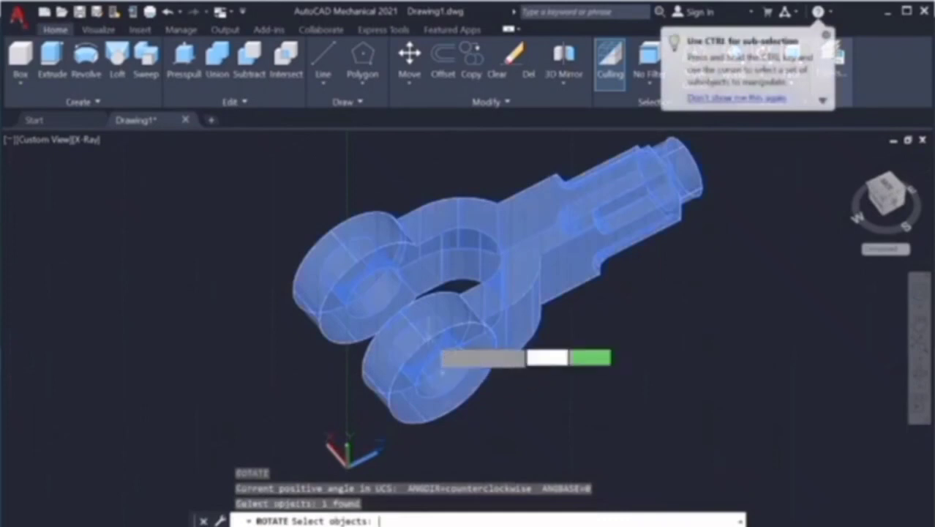
left_click(437, 334)
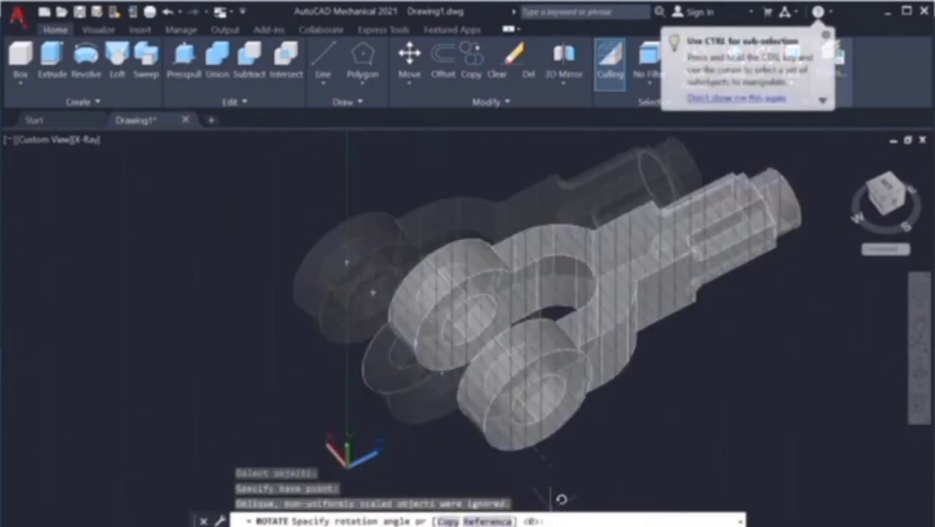
scroll(500, 475, "down", 2)
left_click(501, 476)
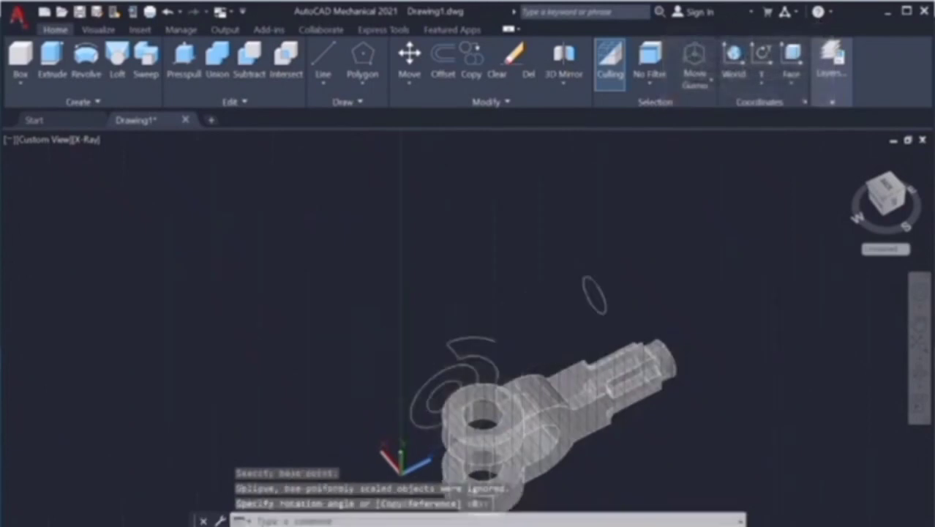
scroll(693, 393, "down", 3)
scroll(699, 421, "up", 2)
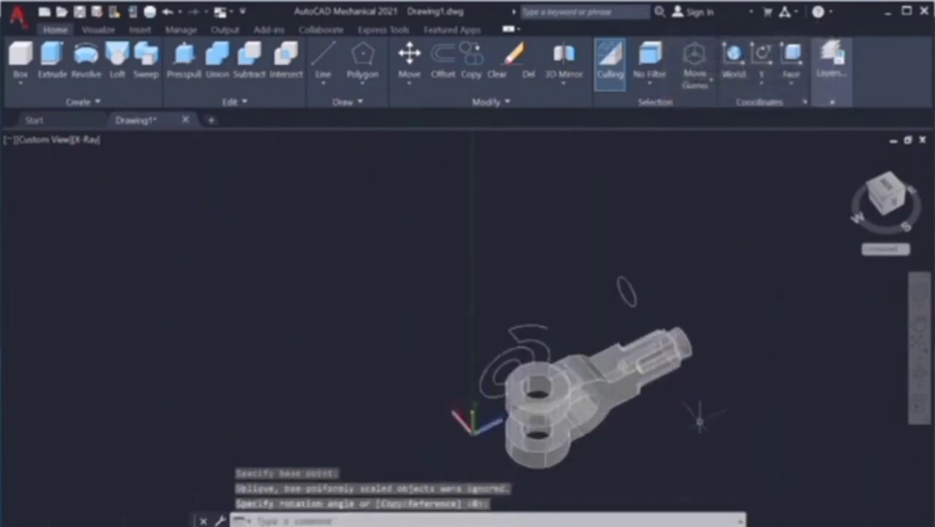
scroll(699, 421, "up", 2)
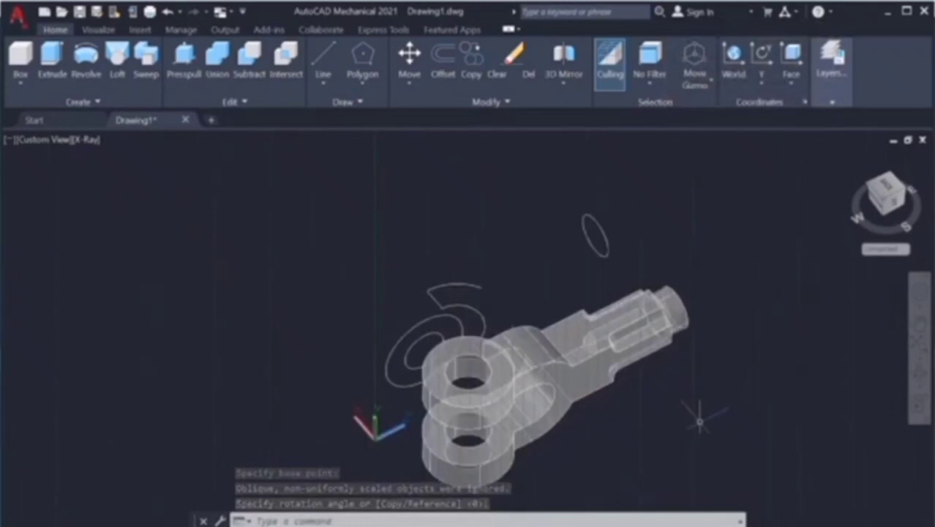
type("m")
key("Return")
Step: Move the fork part to a new location with Ortho turned off
left_click(553, 381)
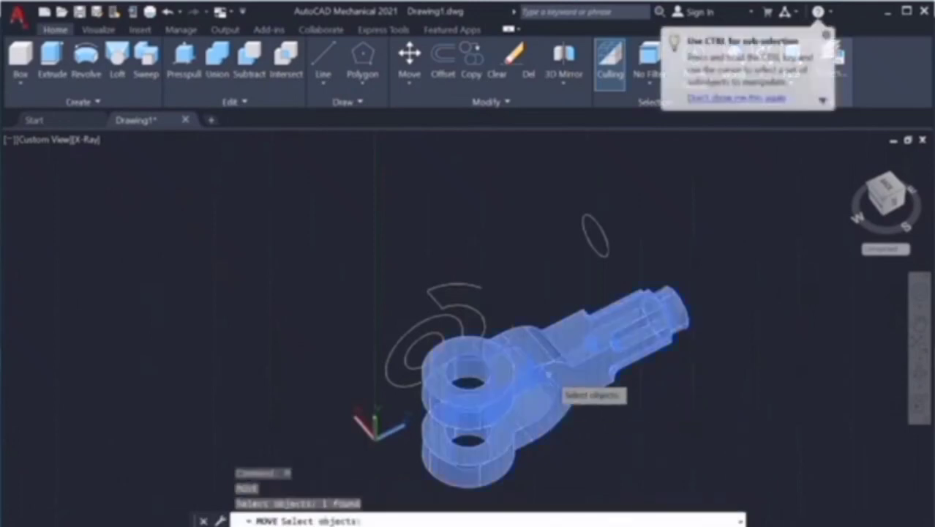
key("Return")
left_click(583, 348)
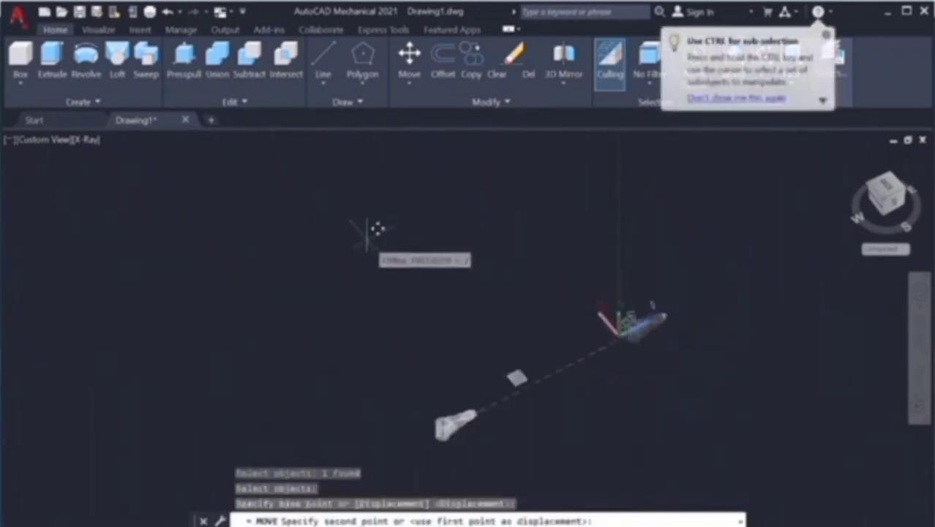
key("F8")
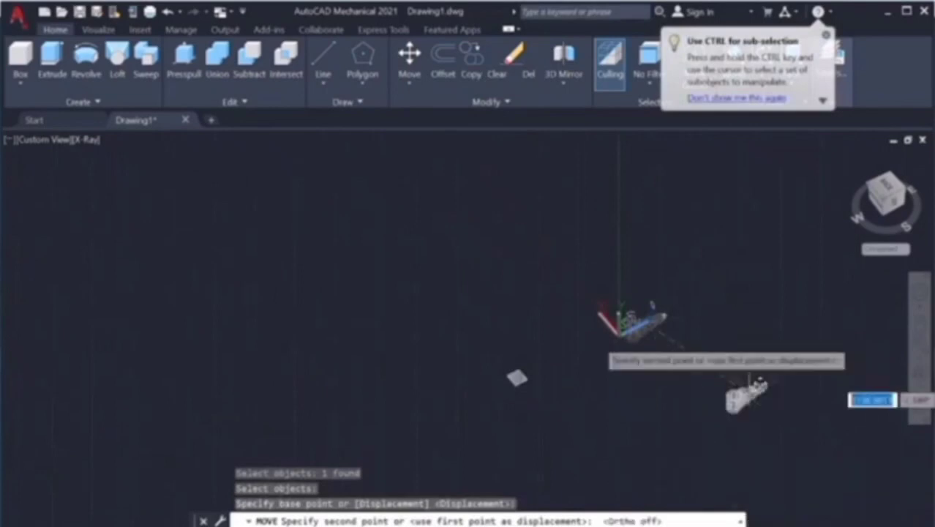
left_click(792, 344)
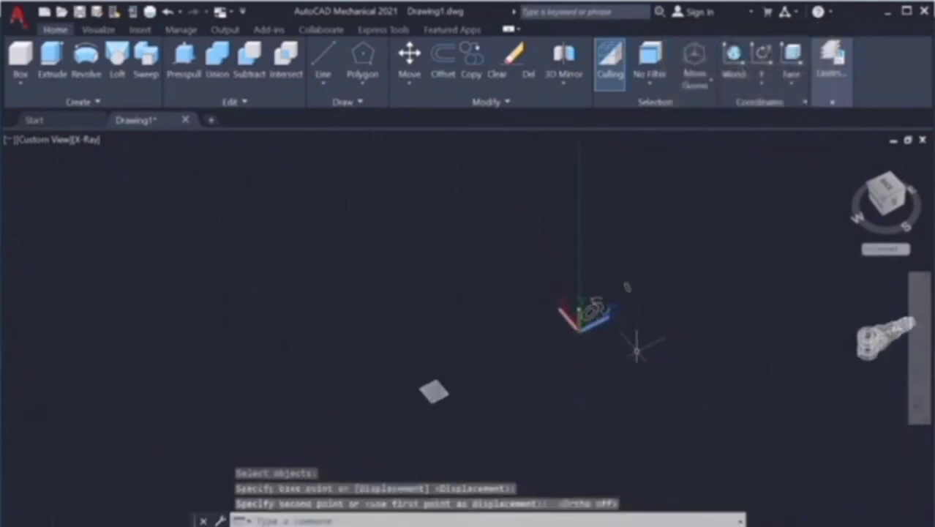
key("Escape")
Step: Window-select the stray circles and ellipses and delete them
scroll(674, 322, "up", 5)
left_click(668, 324)
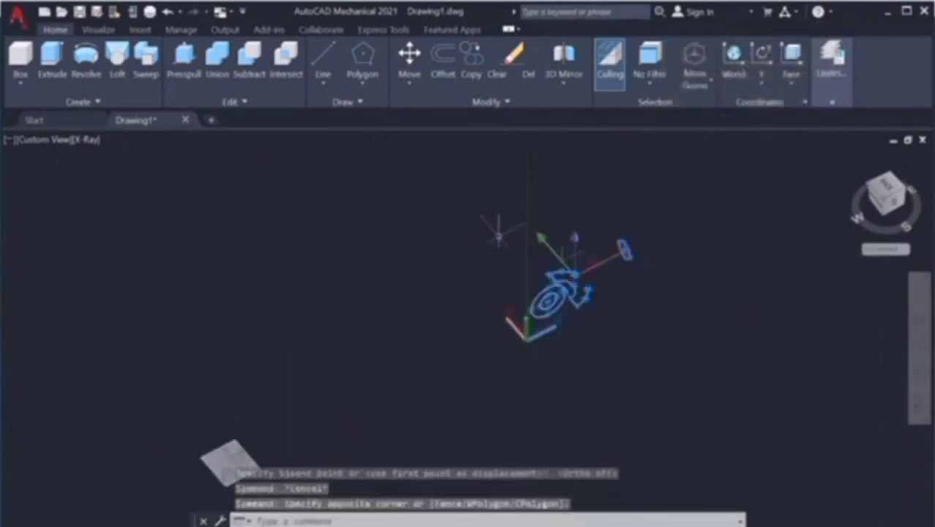
left_click(499, 236)
key("Delete")
Step: Pan and zoom to centre the part close up, then orbit it to a new angle
key("Return")
mouse_move(825, 318)
left_mouse_down()
mouse_move(381, 262)
mouse_move(369, 302)
left_mouse_up()
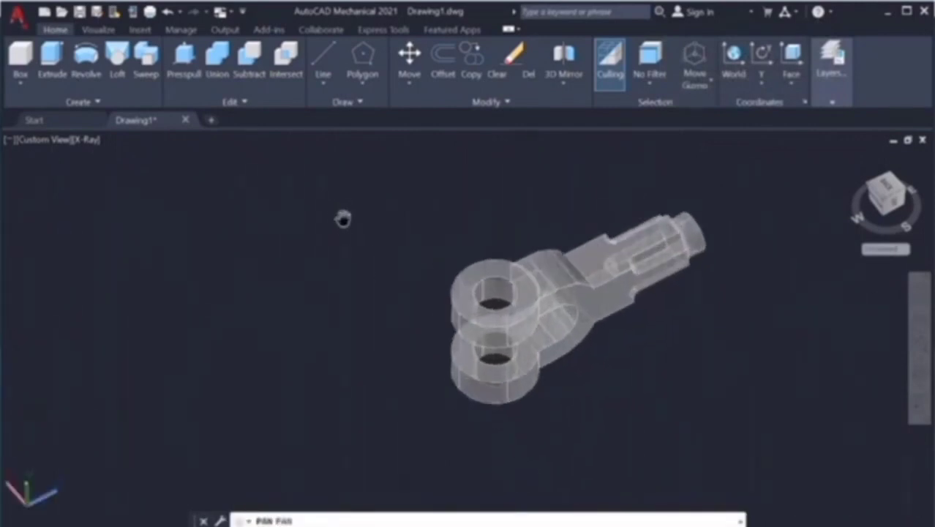
key("Escape")
scroll(651, 399, "up", 1)
scroll(670, 410, "up", 2)
scroll(674, 415, "up", 2)
scroll(655, 293, "down", 4)
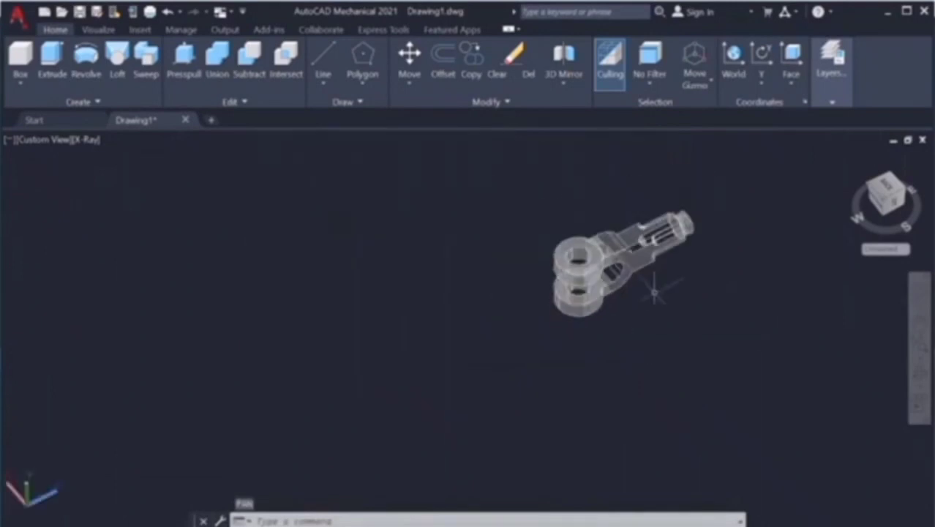
scroll(673, 282, "up", 2)
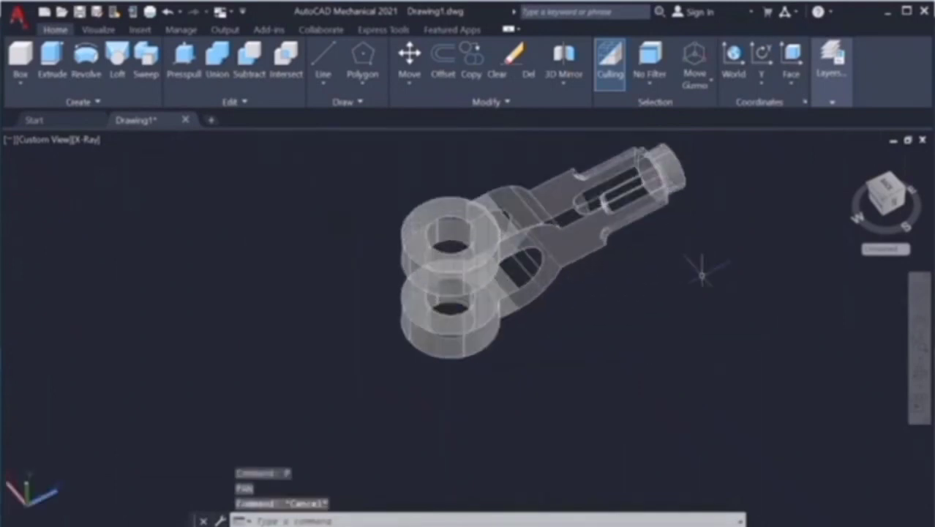
scroll(673, 249, "up", 2)
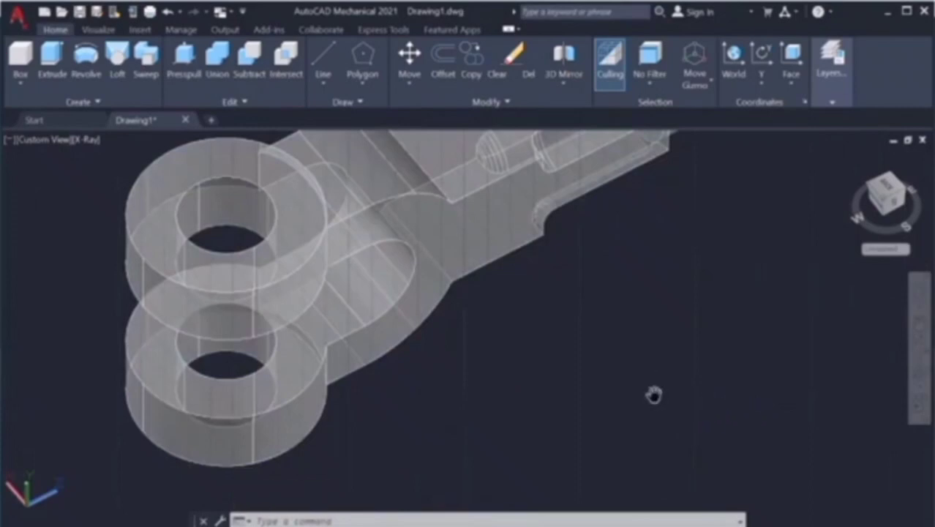
middle_click_drag(293, 352, 420, 333)
left_click(920, 376)
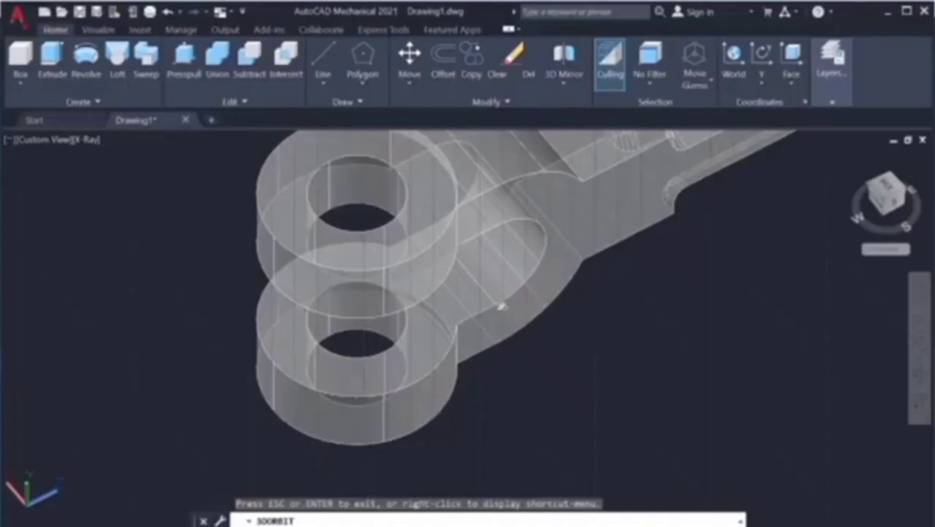
left_click_drag(502, 306, 596, 276)
Step: Start a circle, then cancel it and a stray selection window
type("c")
key("Return")
left_click(214, 371)
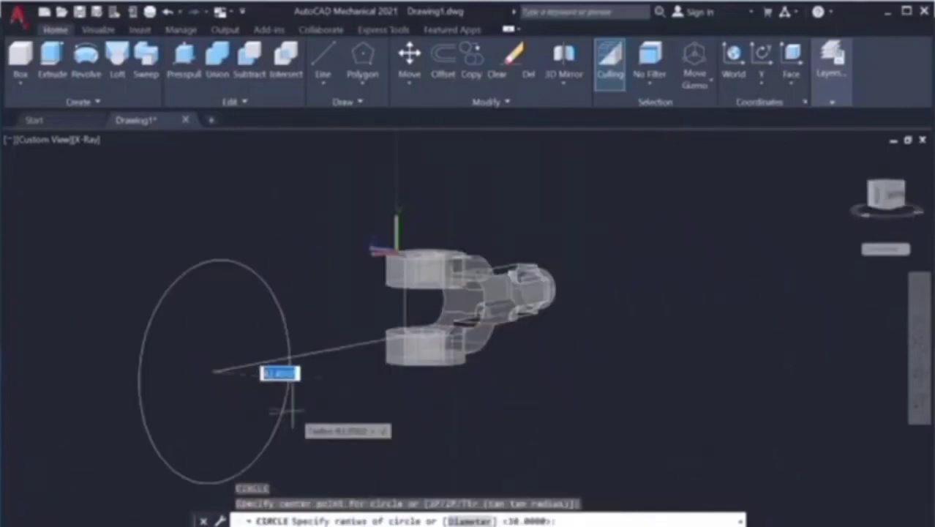
key("Escape")
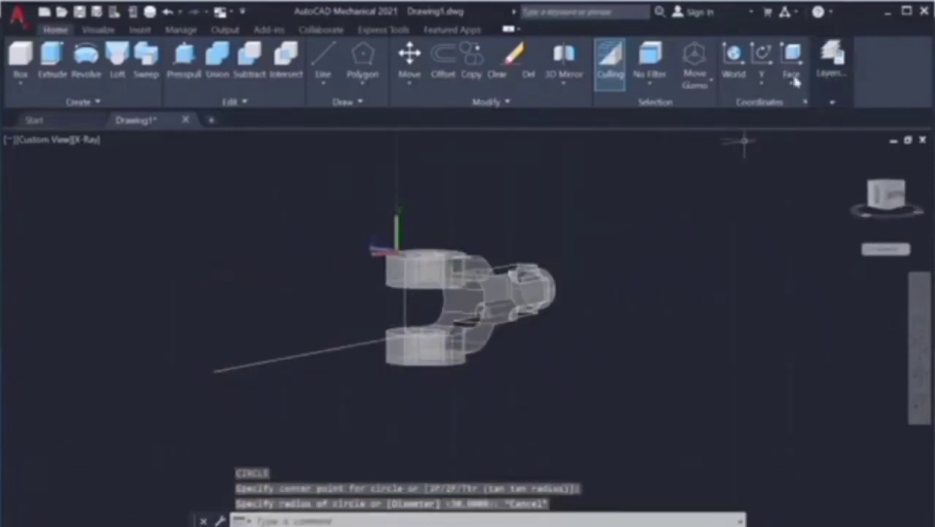
scroll(514, 247, "down", 3)
left_click(349, 163)
key("Escape")
Step: Pan the model to the centre and orbit it to a new 3D angle
mouse_move(869, 285)
middle_mouse_down()
mouse_move(755, 263)
mouse_move(388, 242)
middle_mouse_up()
key("Escape")
left_click(920, 328)
mouse_move(229, 268)
left_mouse_down()
mouse_move(487, 348)
mouse_move(464, 375)
left_mouse_up()
key("Escape")
left_click(920, 374)
mouse_move(817, 341)
left_mouse_down()
mouse_move(554, 437)
mouse_move(591, 324)
left_mouse_up()
key("Escape")
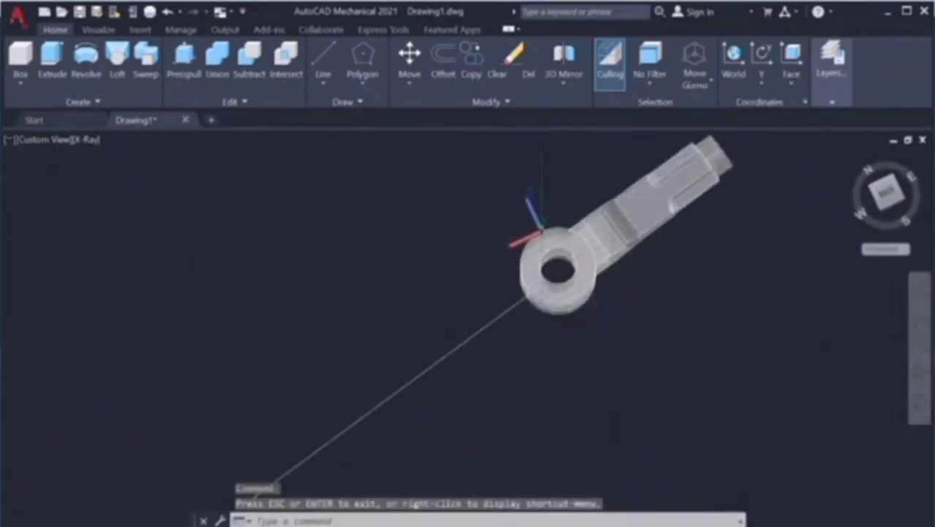
Step: Align the UCS to the eye's flat ring face and orbit to a side view
left_click(789, 74)
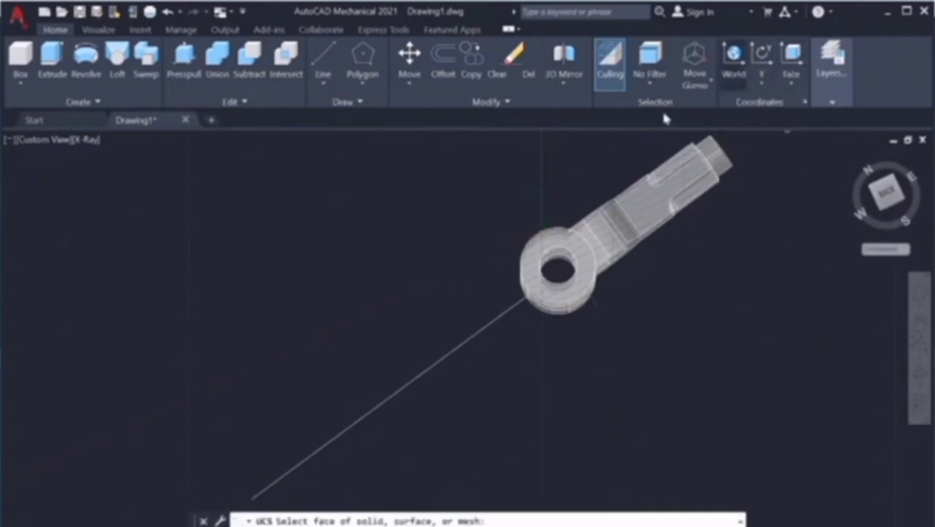
left_click(584, 288)
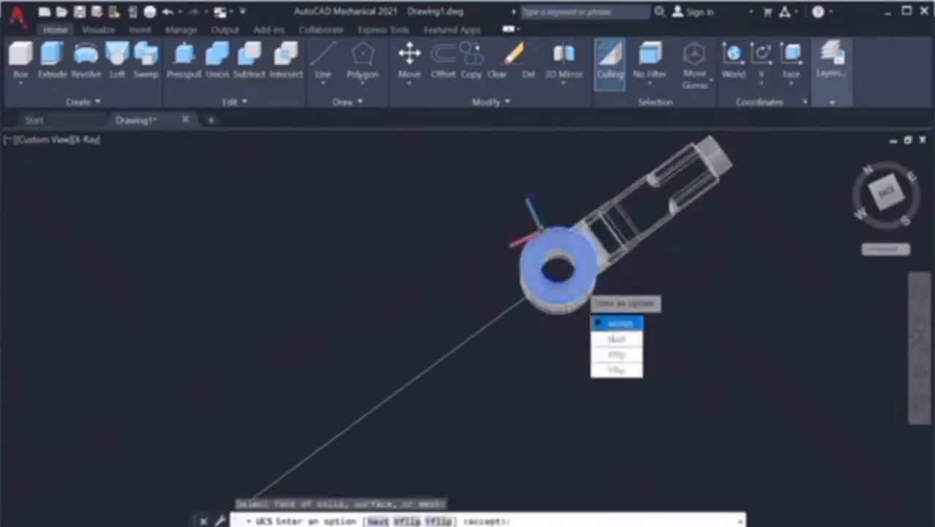
left_click(617, 323)
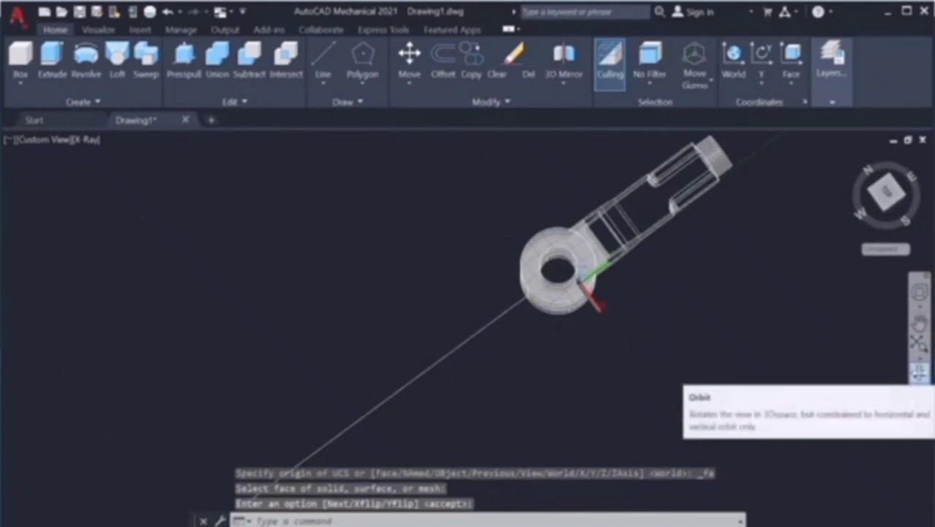
left_click(921, 348)
left_click_drag(469, 352, 388, 287)
key("Escape")
type("c")
key("Return")
Step: Draw a trial radius-5 circle at the line's end, check the reference, then delete it
left_click(264, 391)
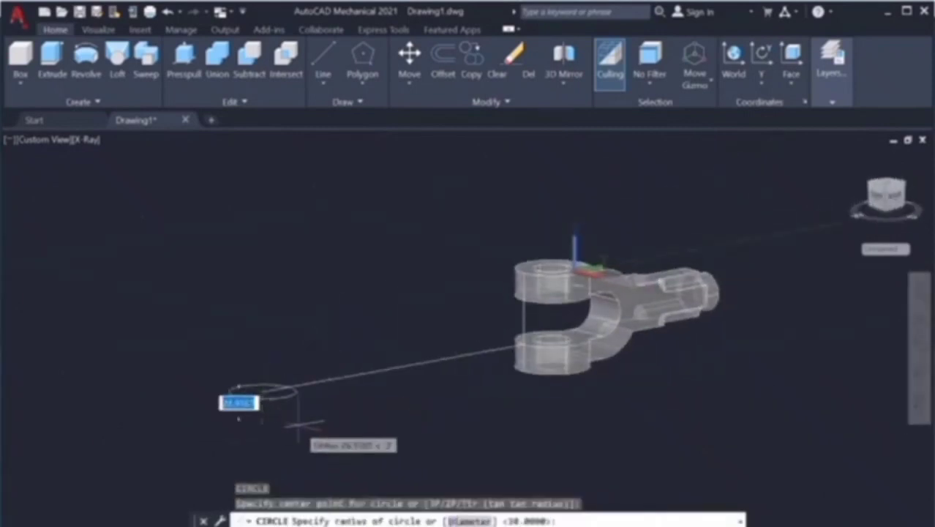
type("5")
key("Return")
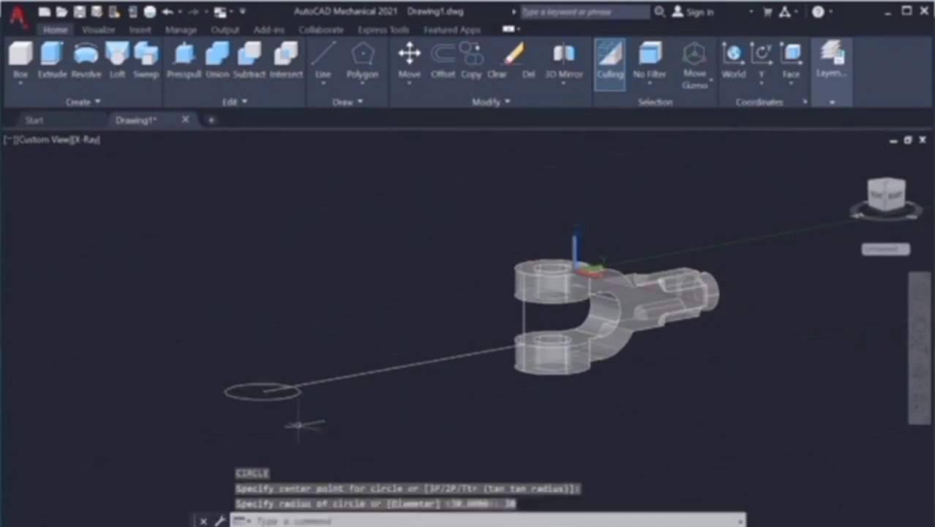
key("alt+Tab")
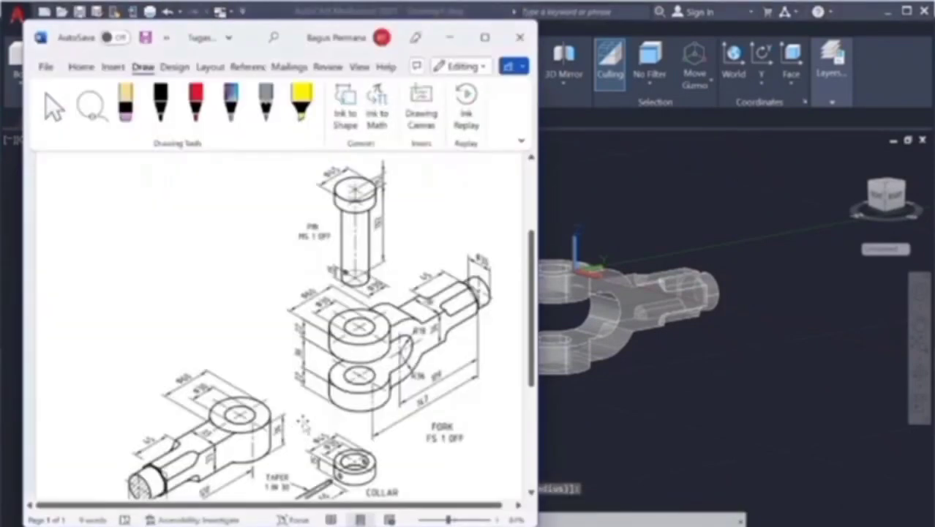
key("alt+Tab")
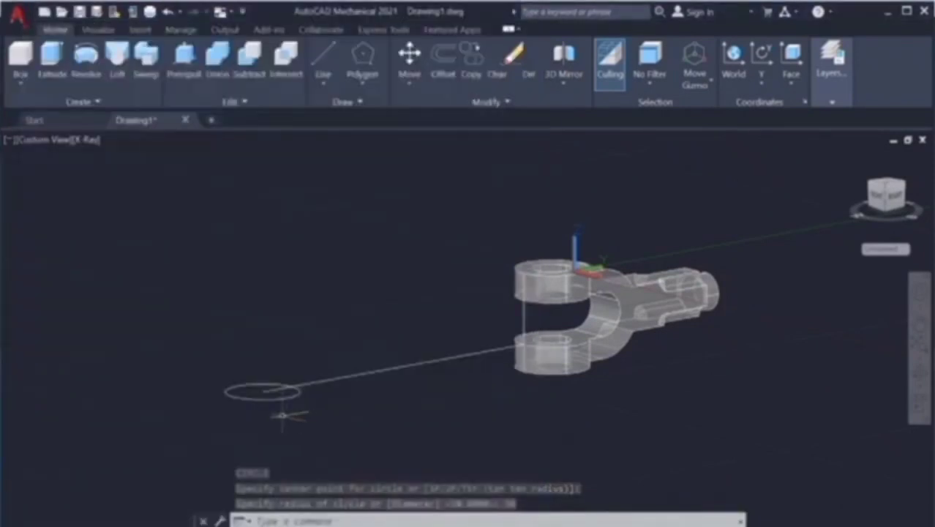
type("c")
key("Return")
key("Escape")
left_click(297, 396)
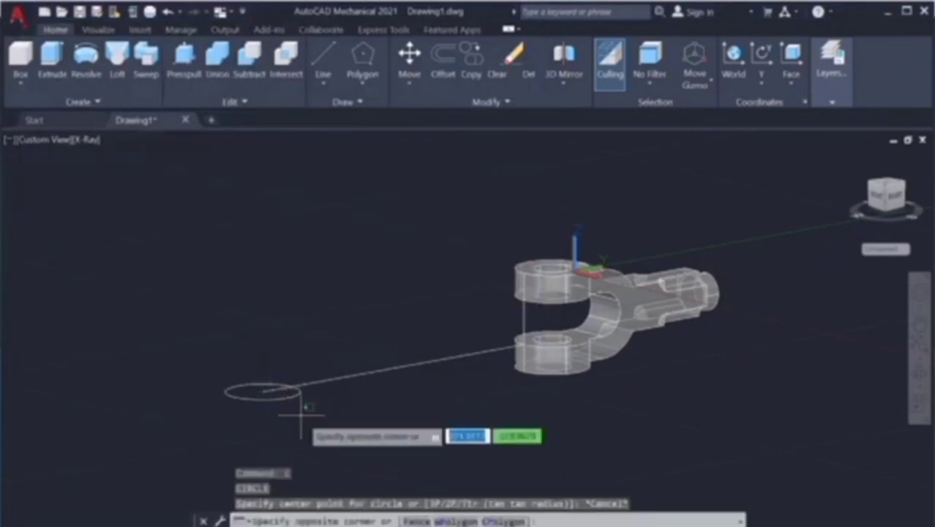
left_click(295, 395)
key("Delete")
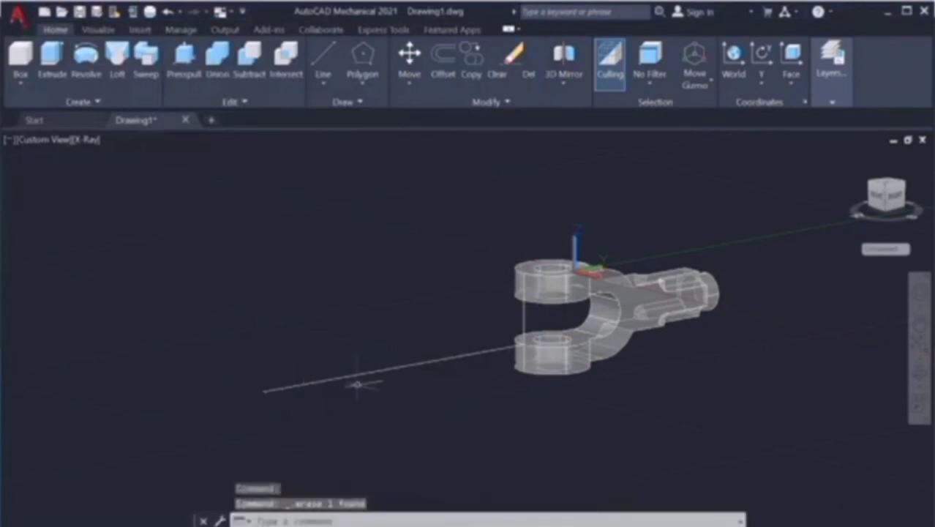
Step: Draw a 30-diameter circle at the far end of the long line
left_click(920, 326)
left_click_drag(388, 303, 554, 303)
key("Escape")
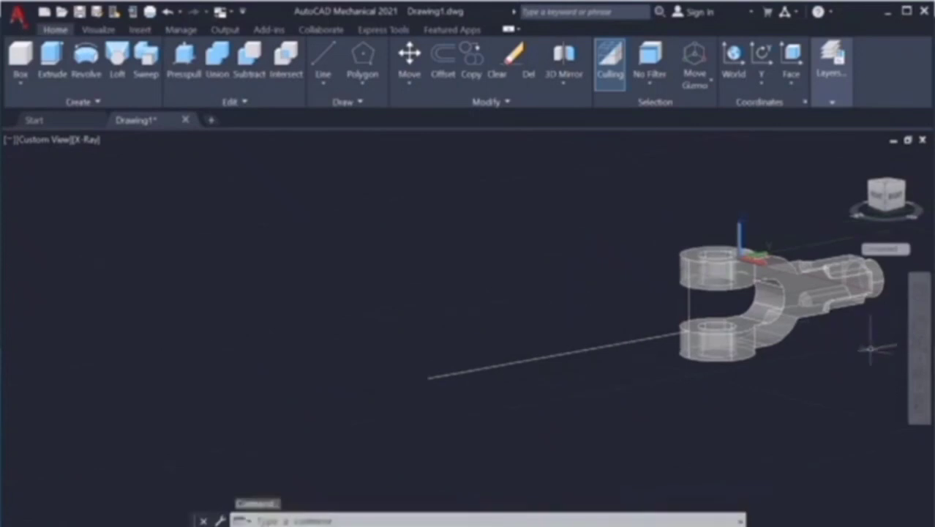
left_click(918, 375)
mouse_move(615, 325)
left_mouse_down()
mouse_move(644, 321)
mouse_move(585, 345)
left_mouse_up()
key("Escape")
type("c")
key("Return")
left_click(352, 364)
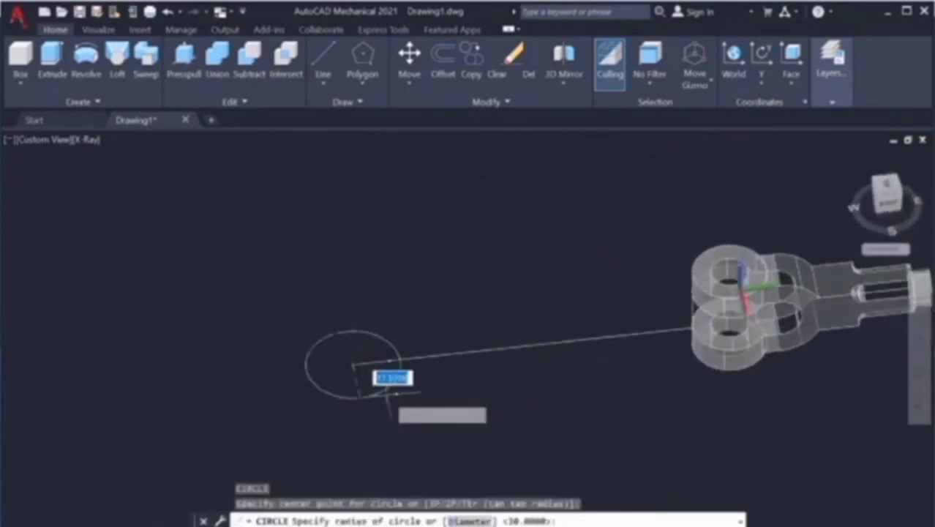
type("d")
key("Return")
key("Return")
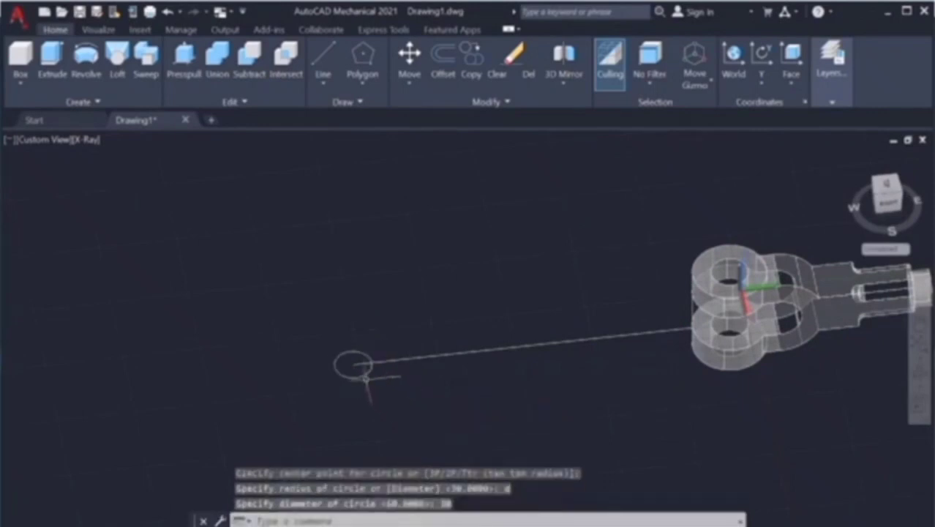
key("Return")
Step: Add a concentric 40-diameter circle and compare it with the Word reference drawing
type("d")
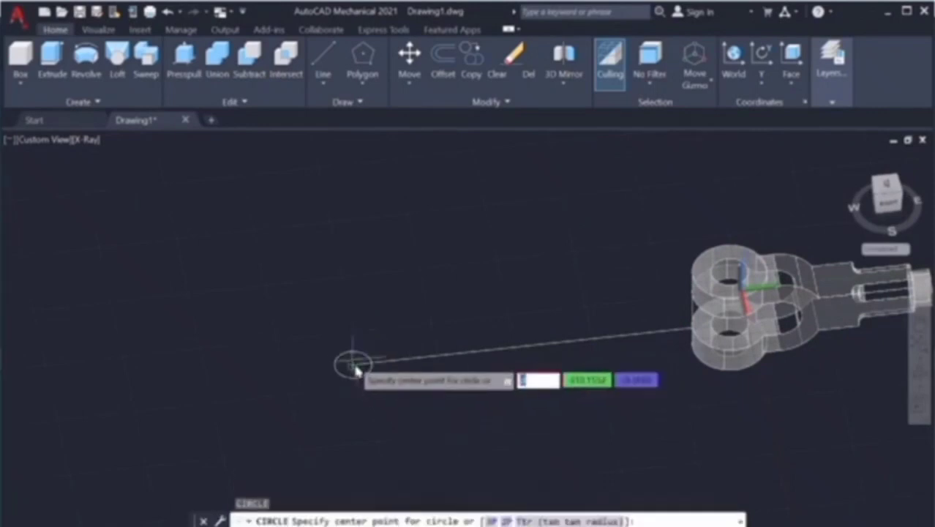
key("Escape")
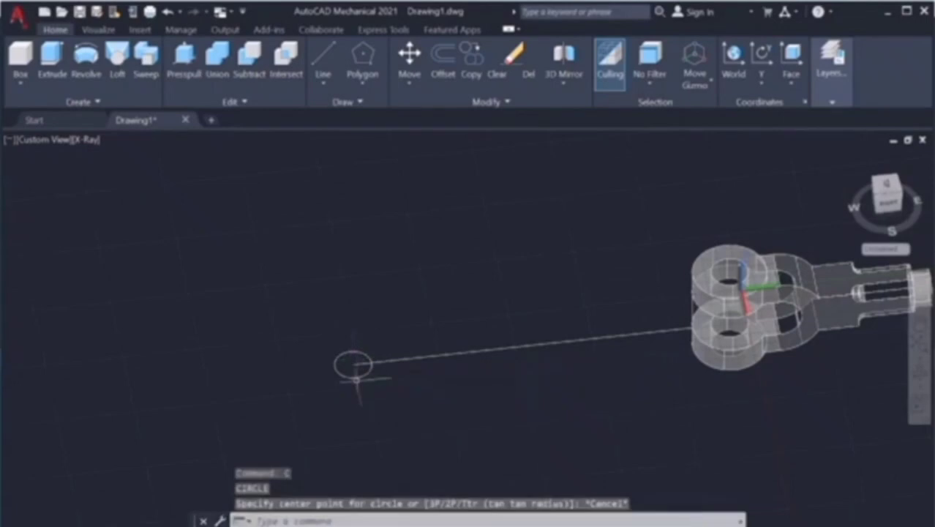
type("c")
key("Return")
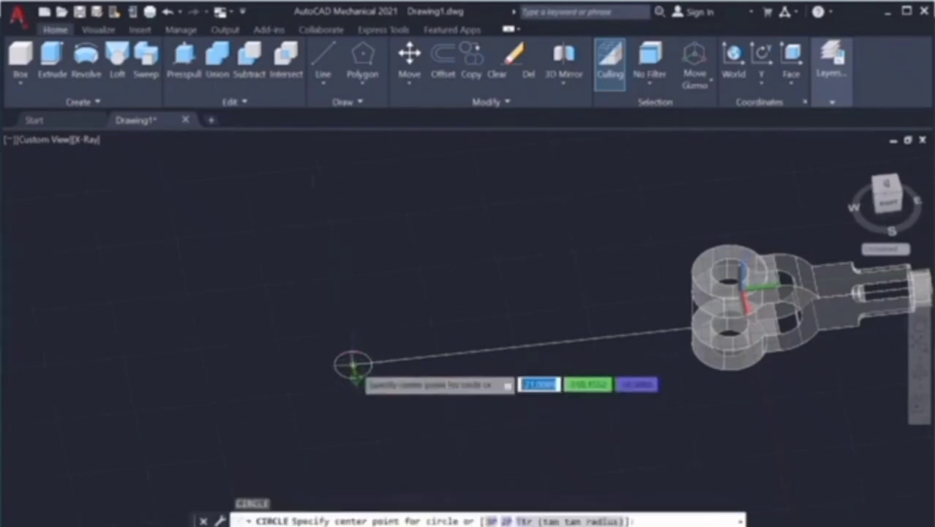
left_click(355, 363)
type("d")
key("Return")
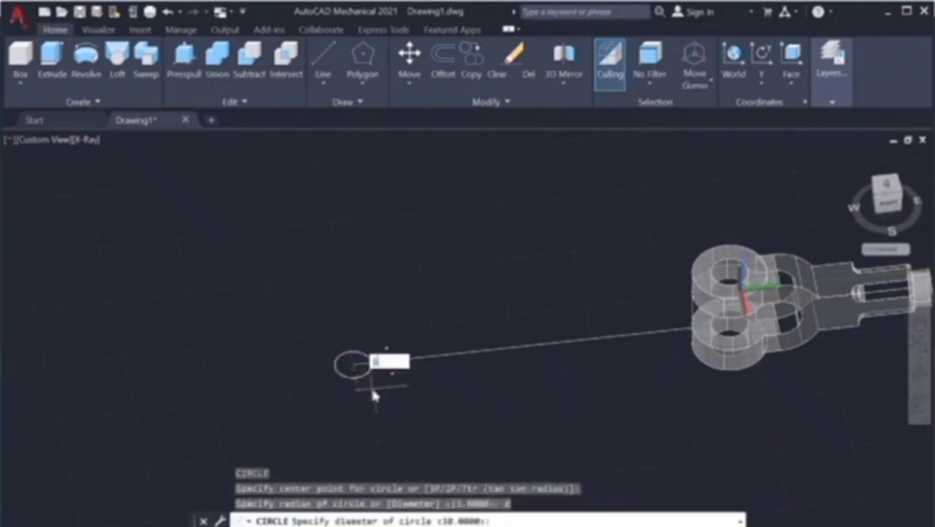
type("40")
key("Return")
key("alt+Tab")
key("alt+Tab")
key("alt+Tab")
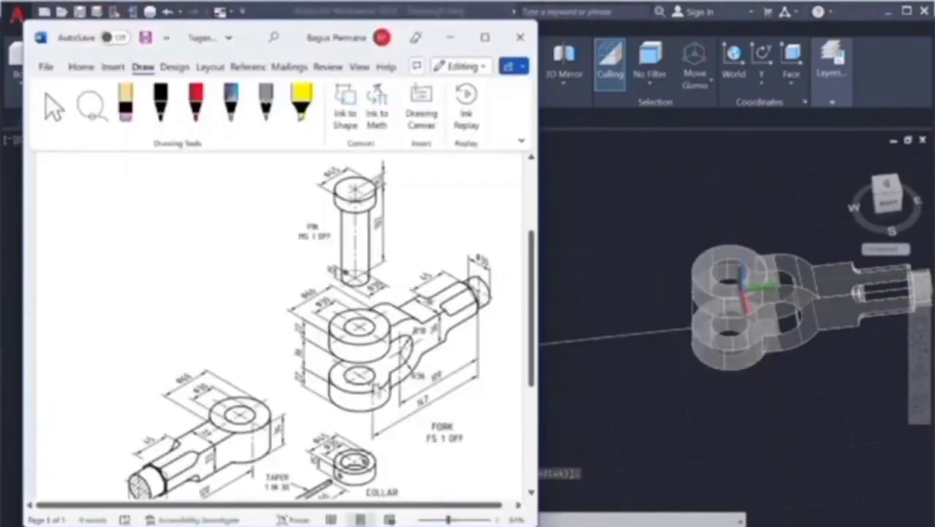
key("alt+Tab")
key("alt+Tab")
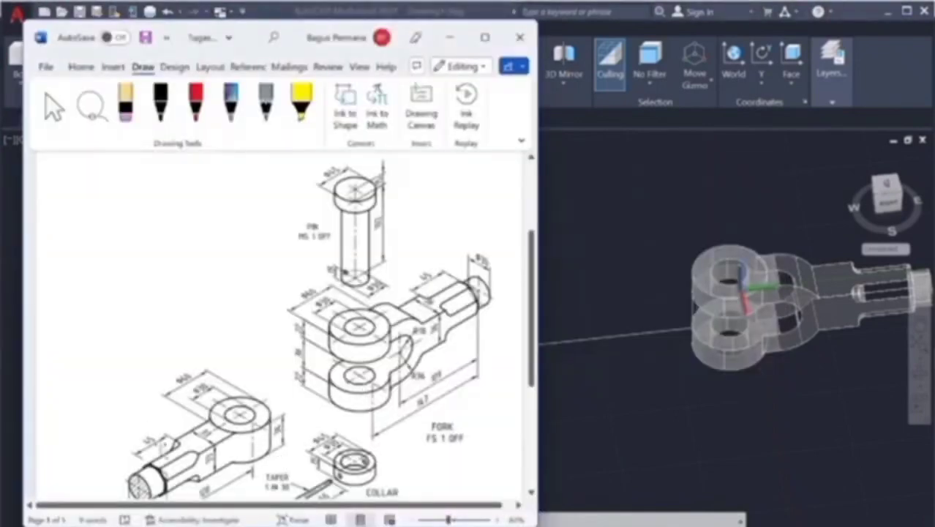
key("alt+Tab")
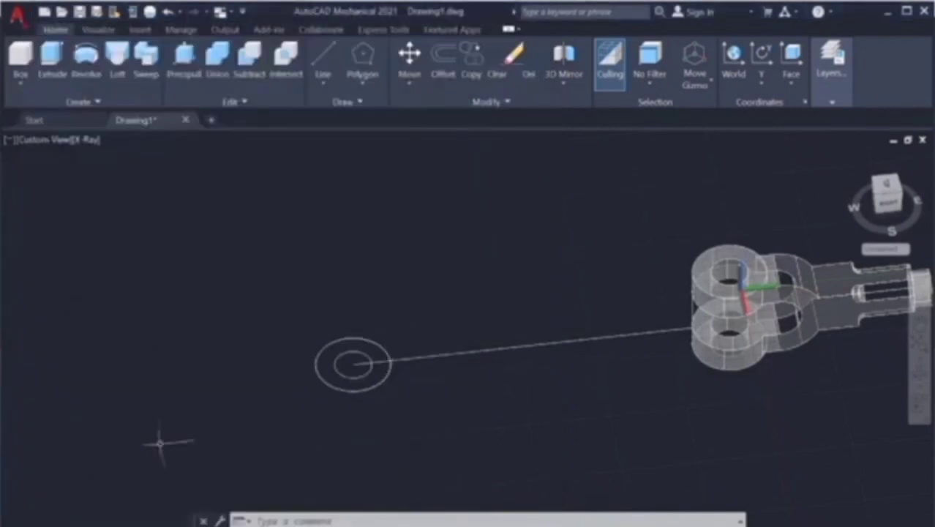
Step: Draw a 16.5-long line down from the concentric circles' centre
type("l")
key("Return")
scroll(333, 363, "up", 2)
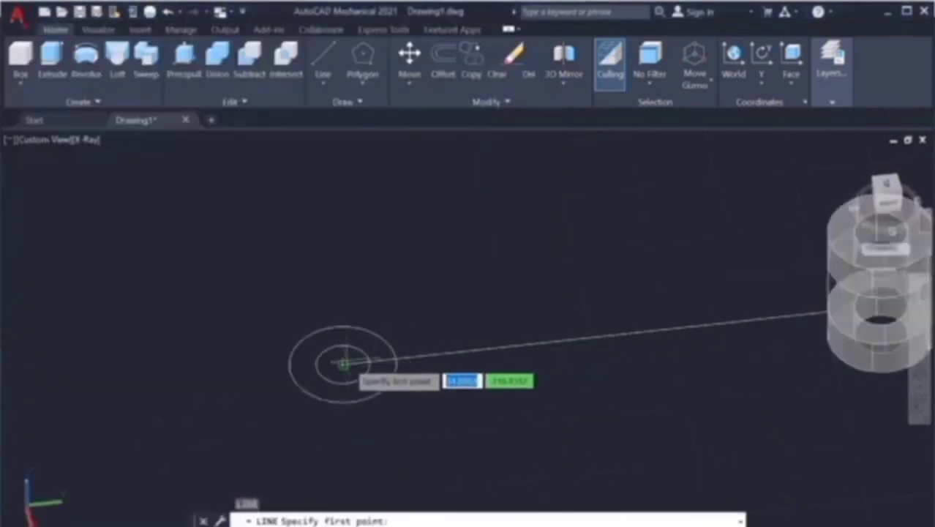
left_click(344, 364)
key("alt+Tab")
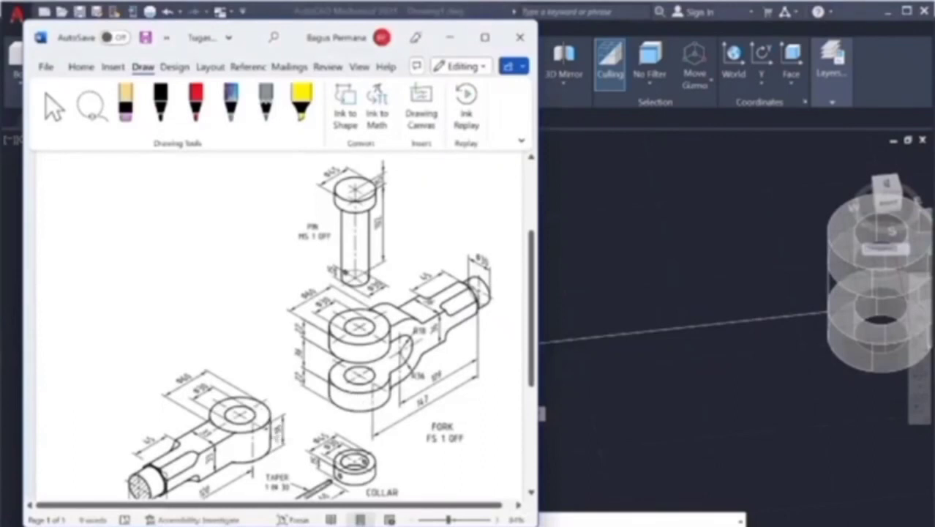
key("alt+Tab")
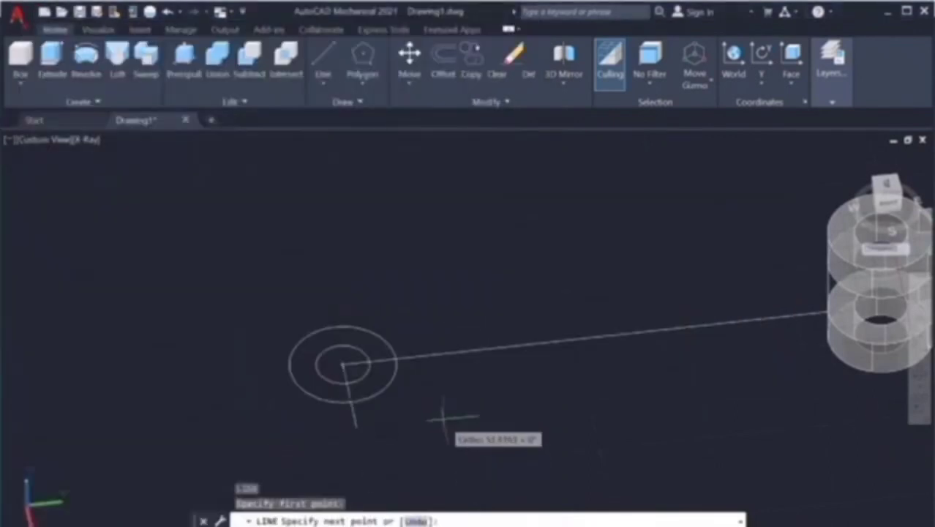
type("1")
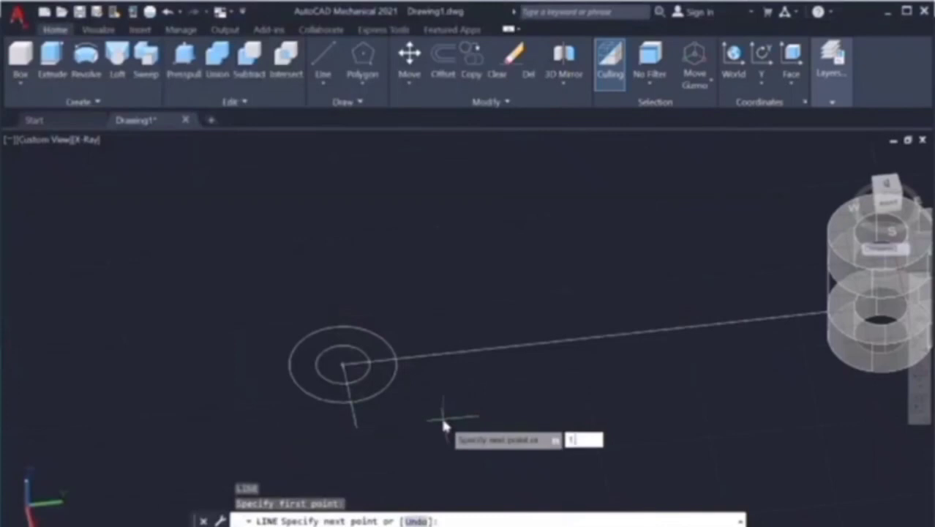
type("6.5")
key("Return")
key("Escape")
scroll(344, 396, "up", 3)
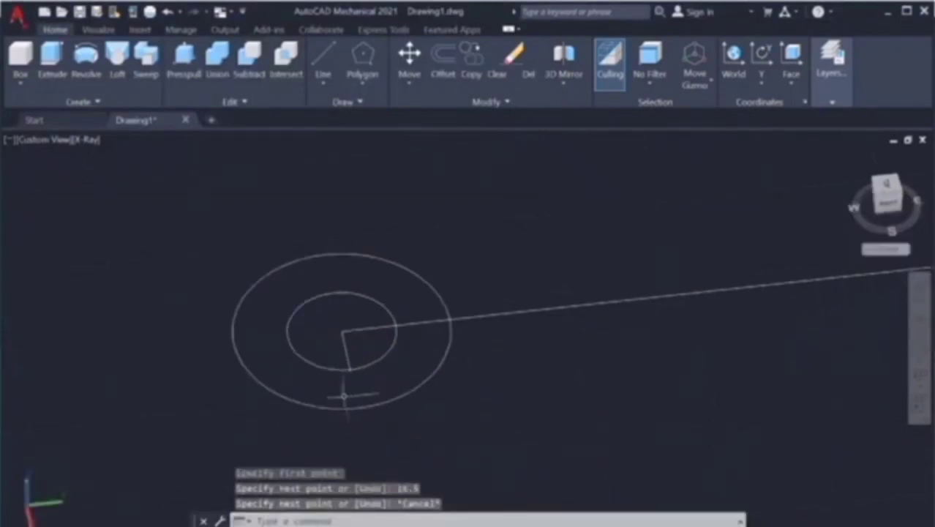
Step: Draw a 120 by 33 rectangle from the circles' centre, then undo it
type("c")
left_click(443, 446)
left_click(350, 371)
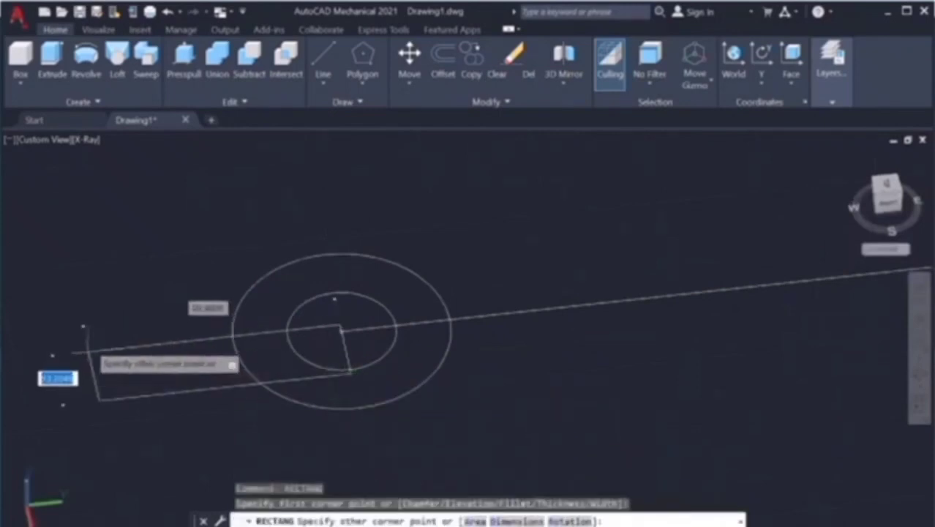
scroll(62, 282, "down", 2)
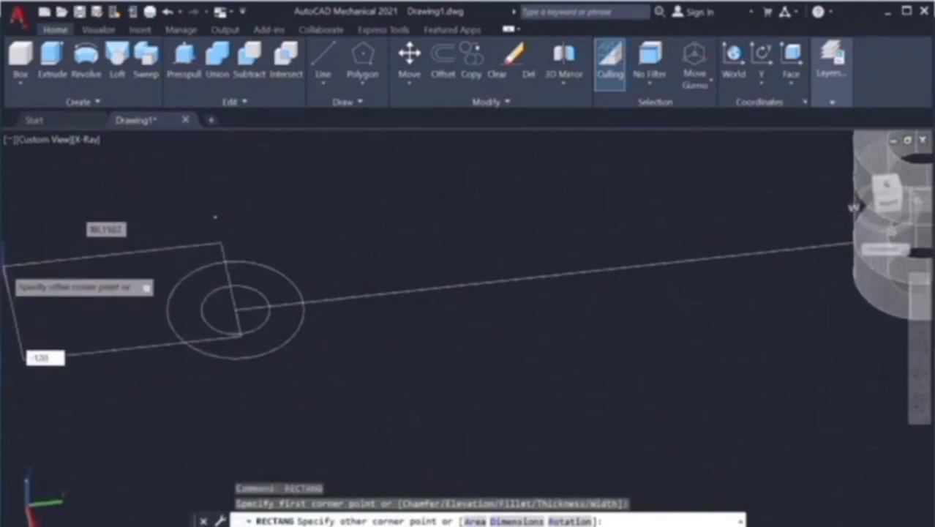
key("Return")
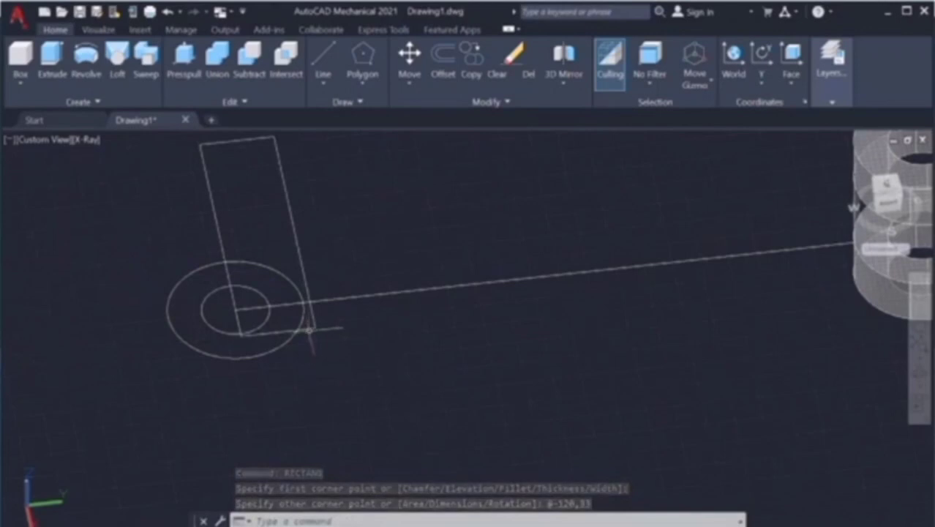
key("ctrl+z")
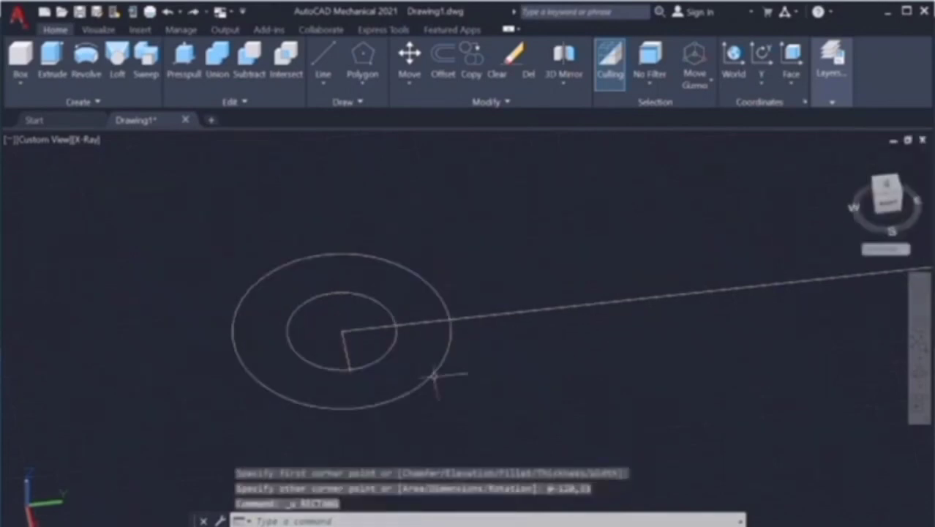
left_click(762, 83)
Step: Try X, Y and Z UCS rotations, cancel each, and reset the coordinate system to World
left_click(766, 127)
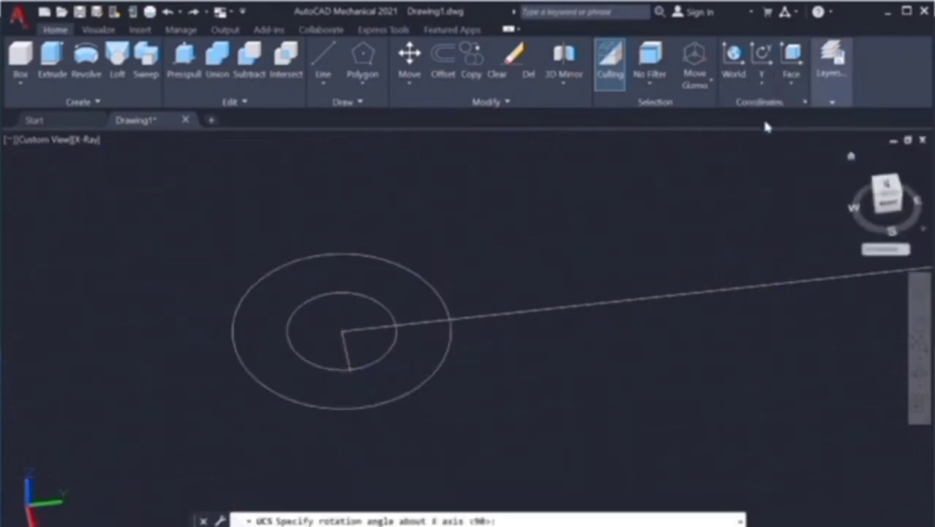
scroll(22, 476, "down", 4)
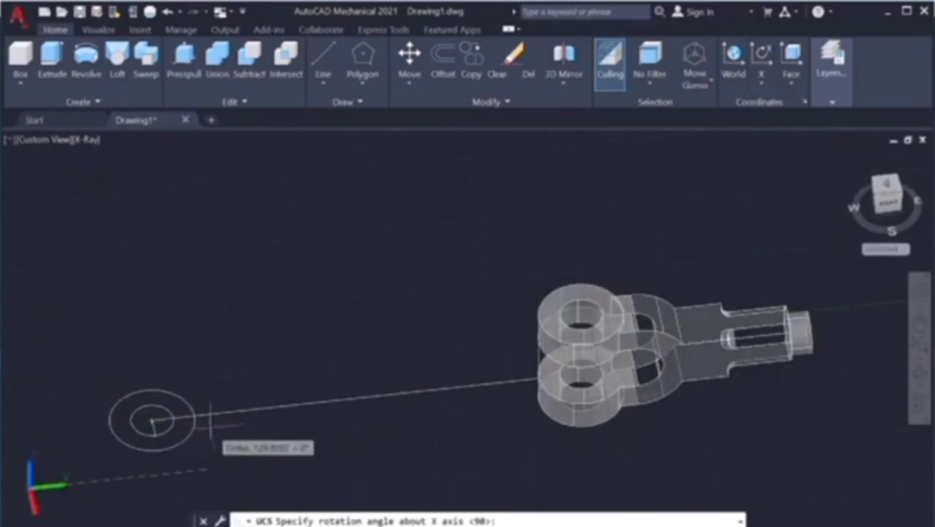
key("Escape")
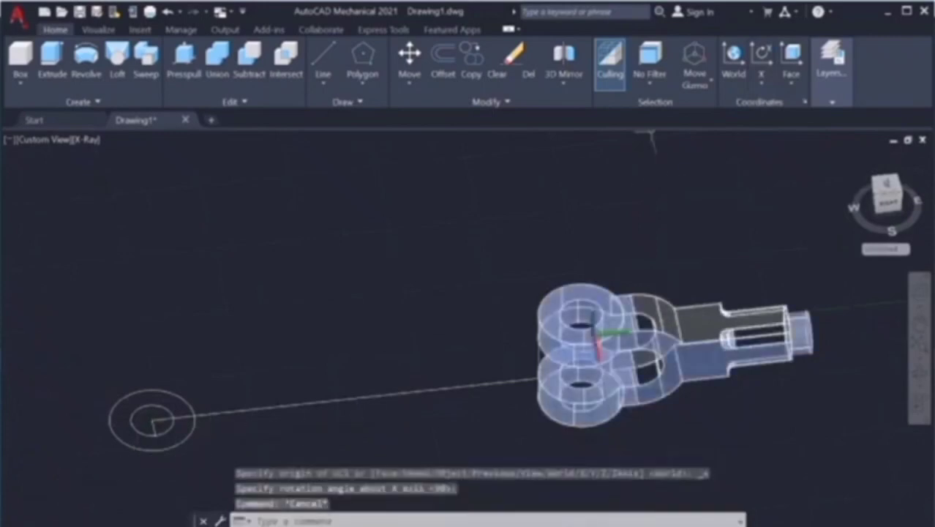
left_click(761, 83)
left_click(766, 138)
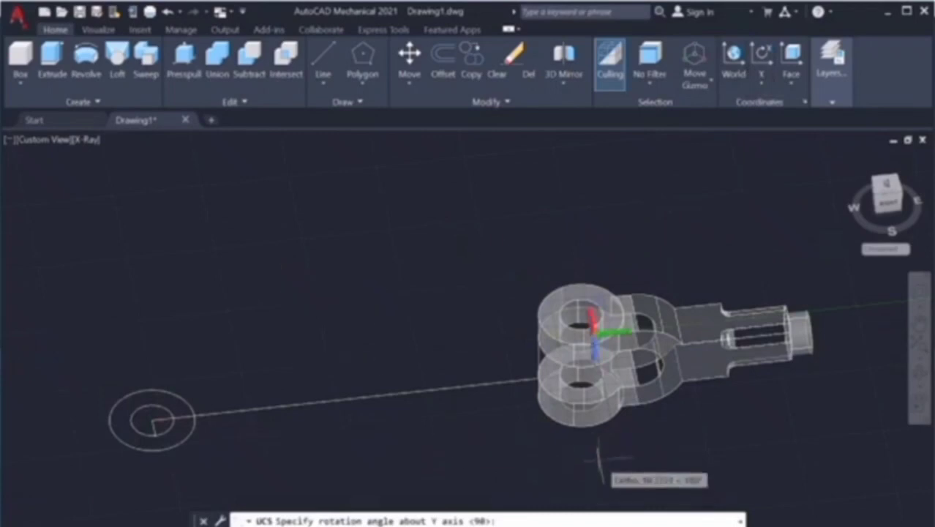
key("Escape")
left_click(762, 80)
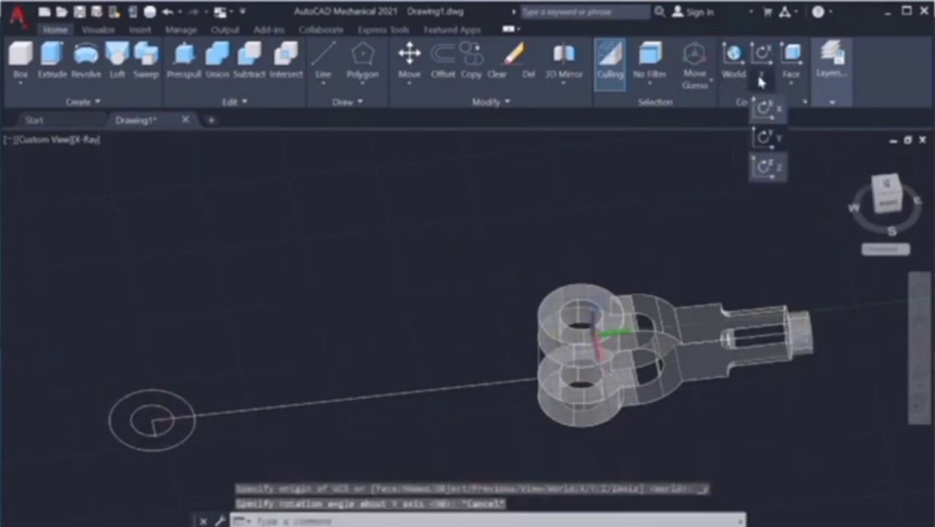
left_click(782, 166)
key("Escape")
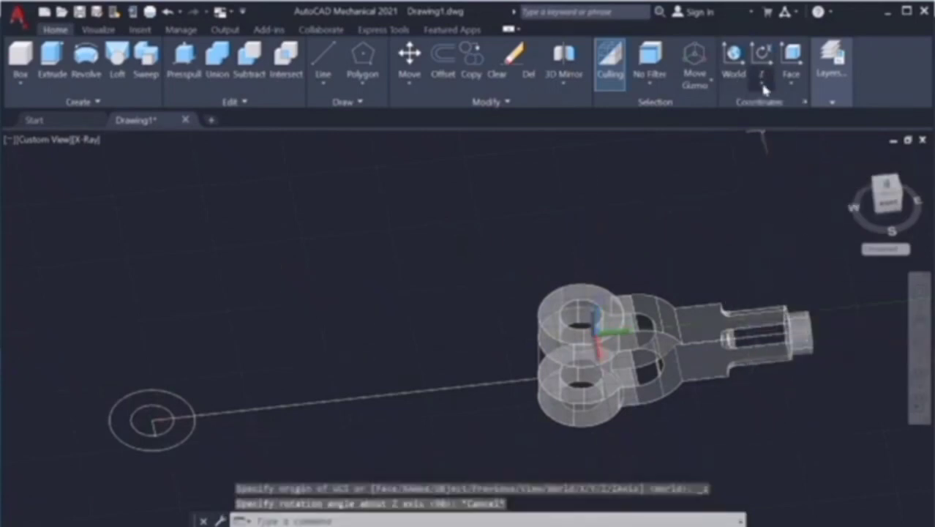
left_click(737, 73)
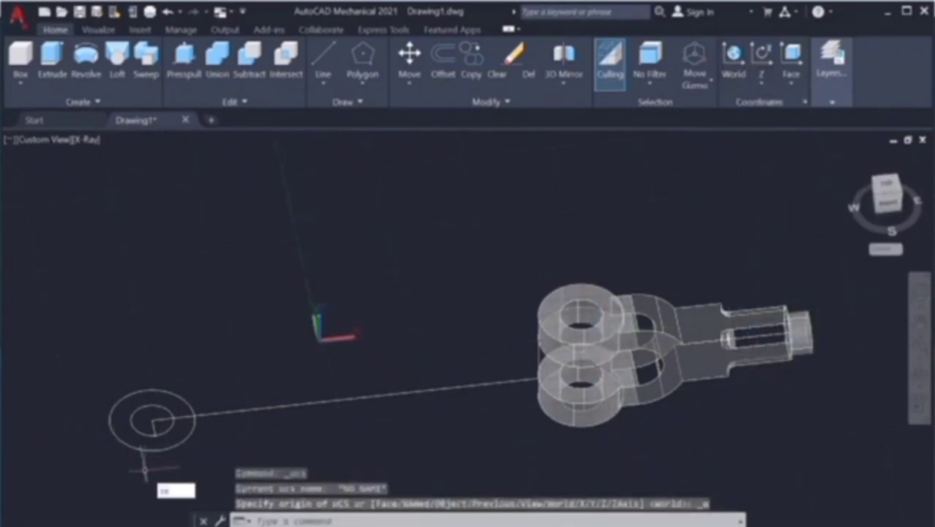
type("c")
key("Return")
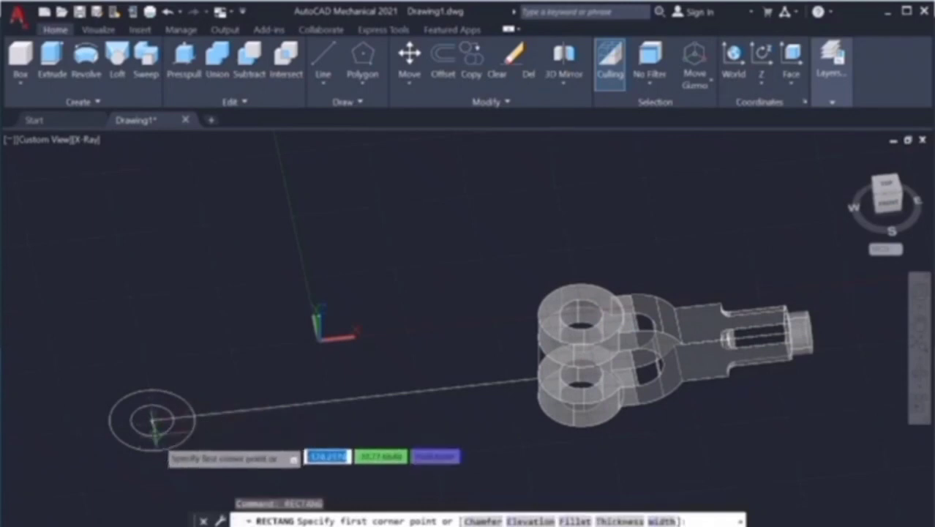
Step: Draw a 120 by 33 rectangle from the circles' centre and pan it to mid-screen
left_click(153, 419)
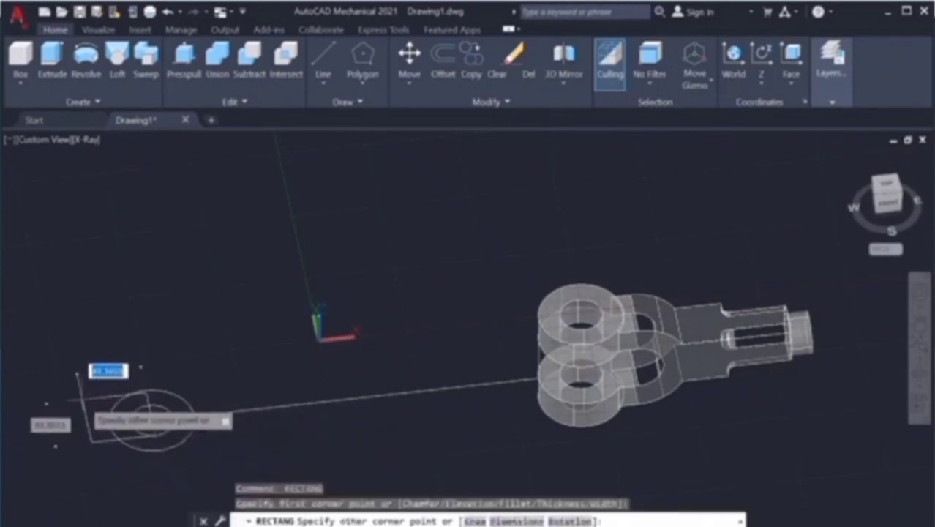
type(",33")
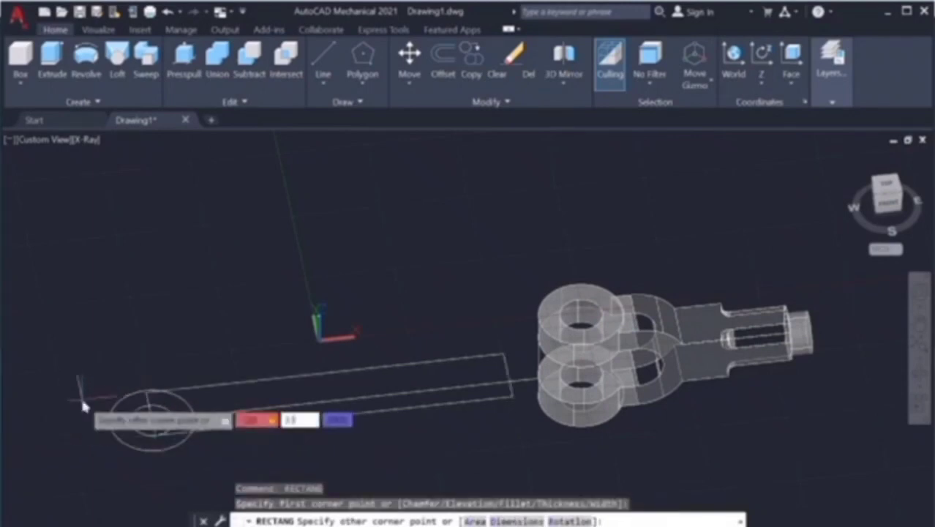
key("Return")
mouse_move(250, 320)
middle_mouse_down()
mouse_move(325, 314)
mouse_move(357, 273)
middle_mouse_up()
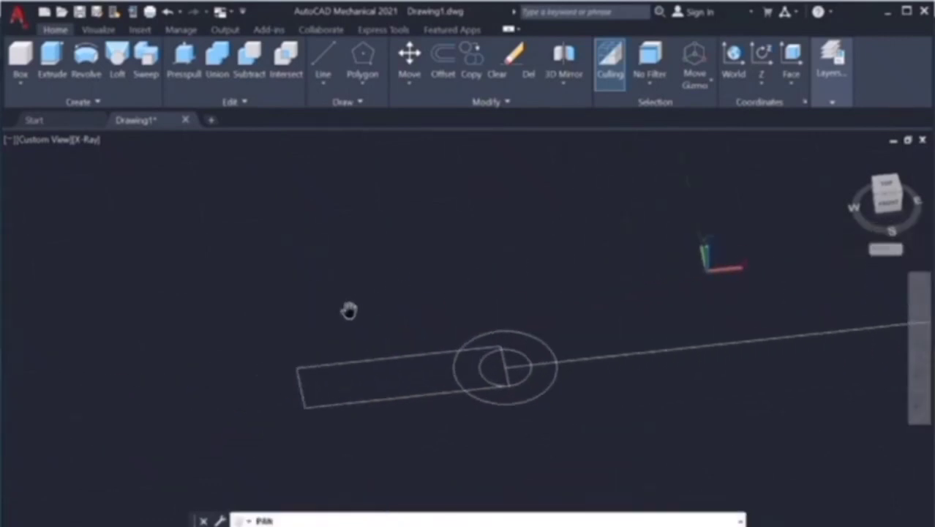
Step: Press-pull the circle into a 30-high cylinder and the rectangle into a box
left_click(189, 55)
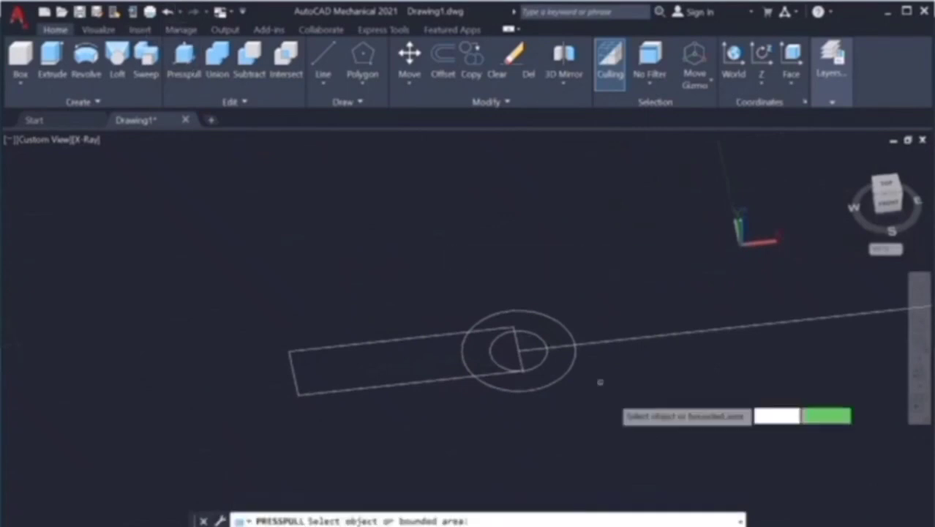
left_click(563, 373)
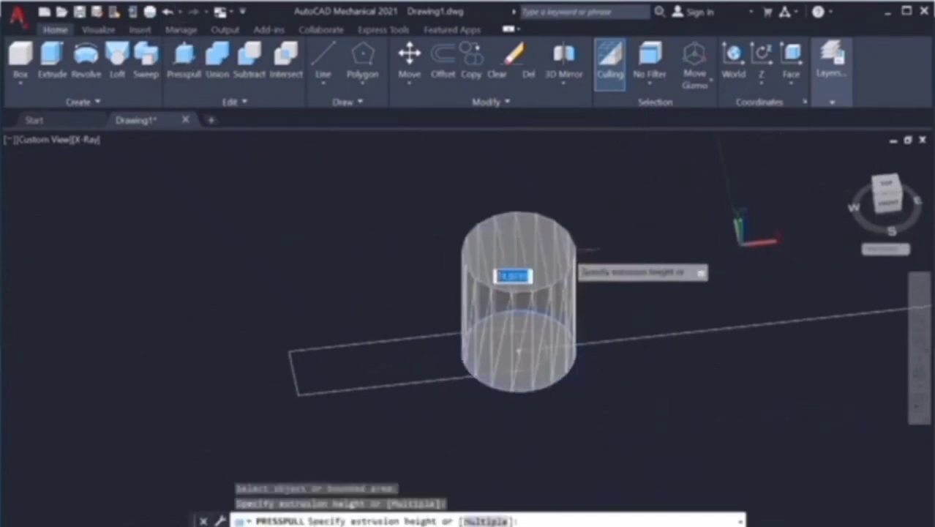
type("30")
key("Return")
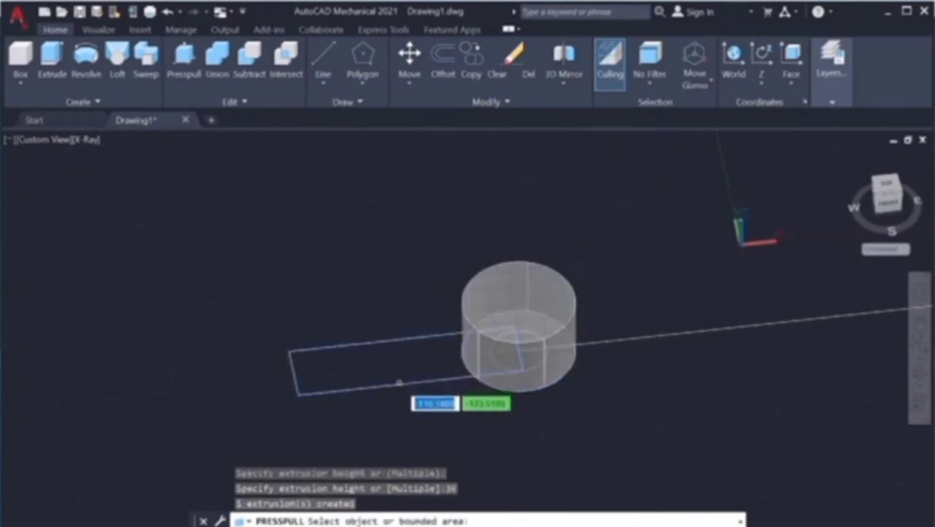
left_click(399, 377)
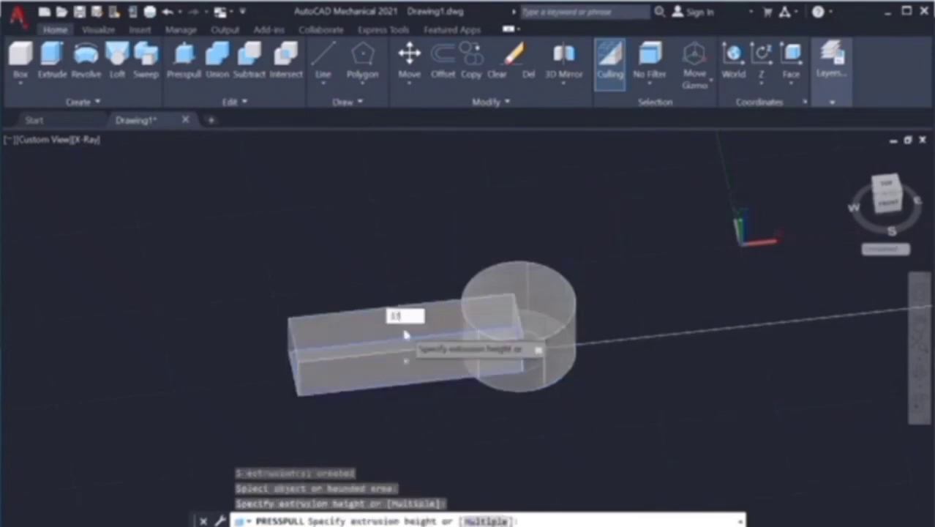
type("0")
key("Return")
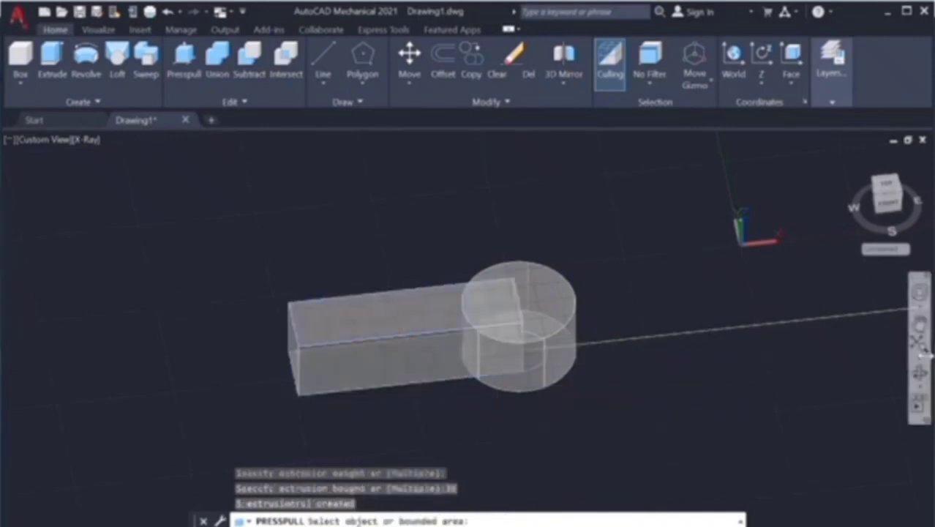
Step: Raise the box's top face by 1.5
left_click(920, 374)
mouse_move(606, 288)
left_mouse_down()
mouse_move(612, 205)
mouse_move(606, 378)
mouse_move(590, 366)
left_mouse_up()
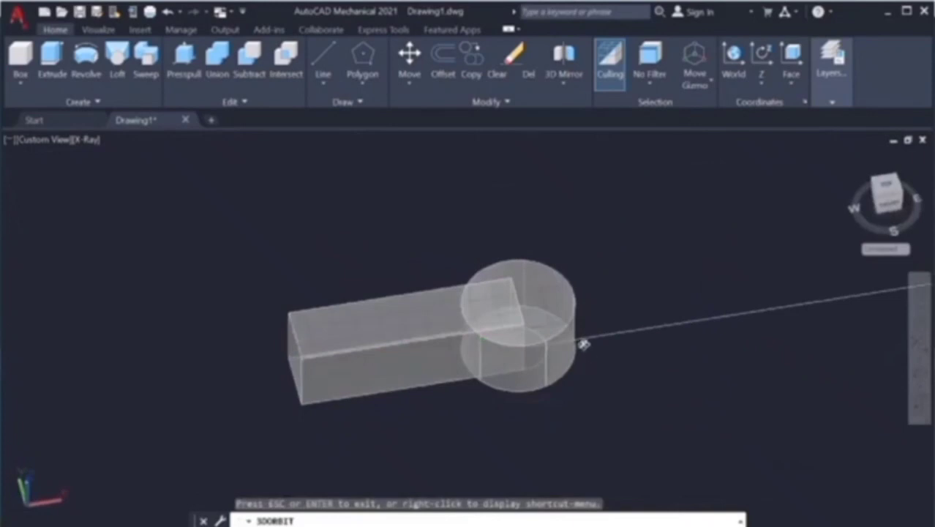
key("Escape")
left_click(196, 65)
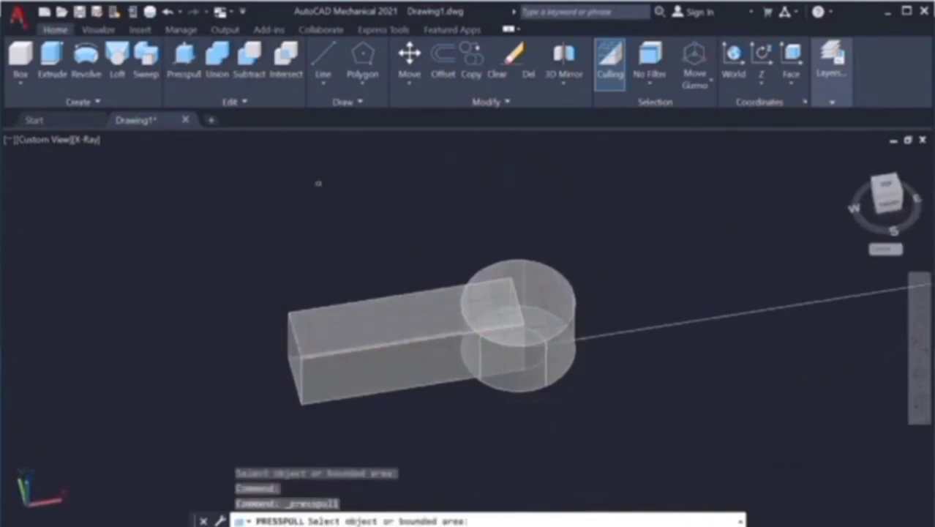
left_click(414, 311)
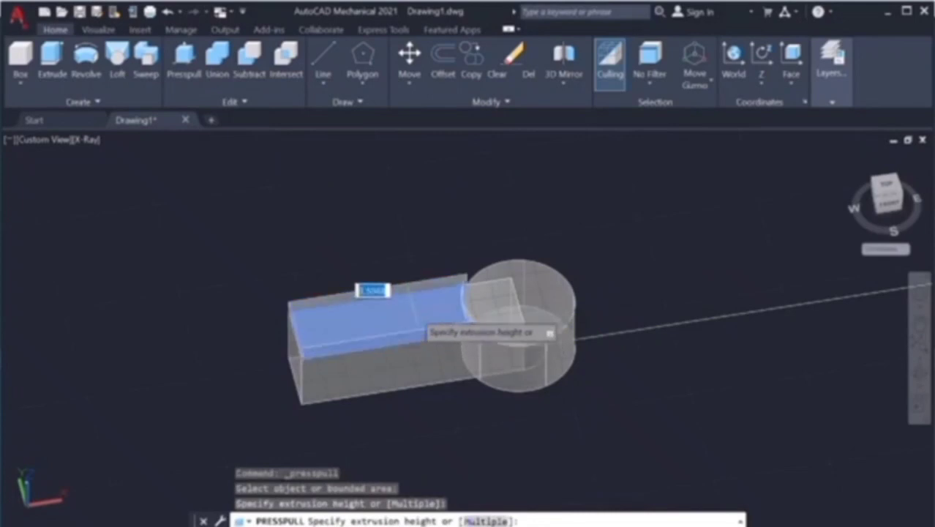
type("15")
key("Return")
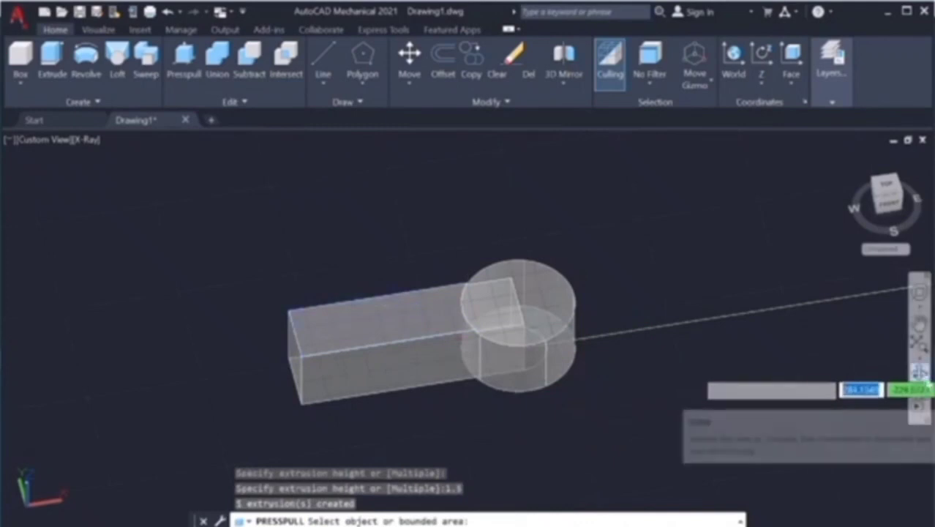
left_click(923, 373)
left_click_drag(653, 271, 543, 295)
Step: Pull the box's bottom face out by 15
key("Escape")
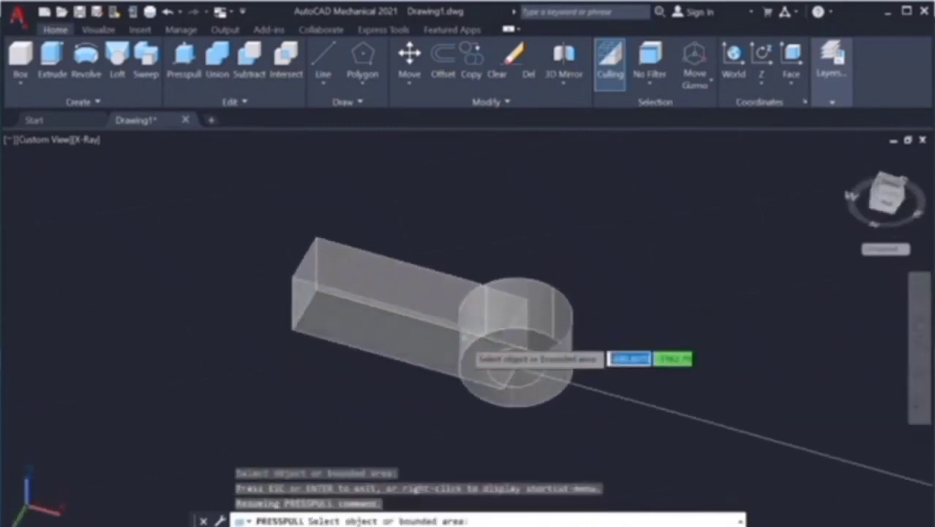
left_click(468, 338)
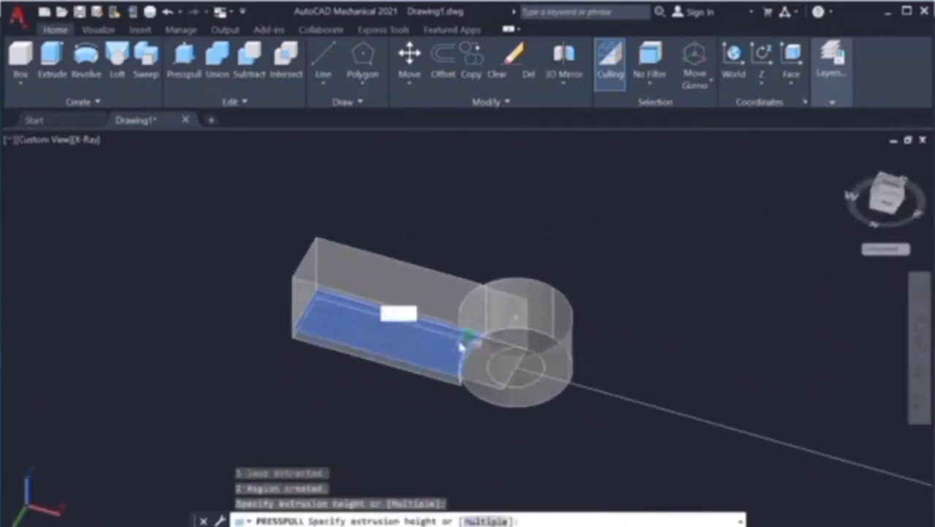
type("15")
key("Return")
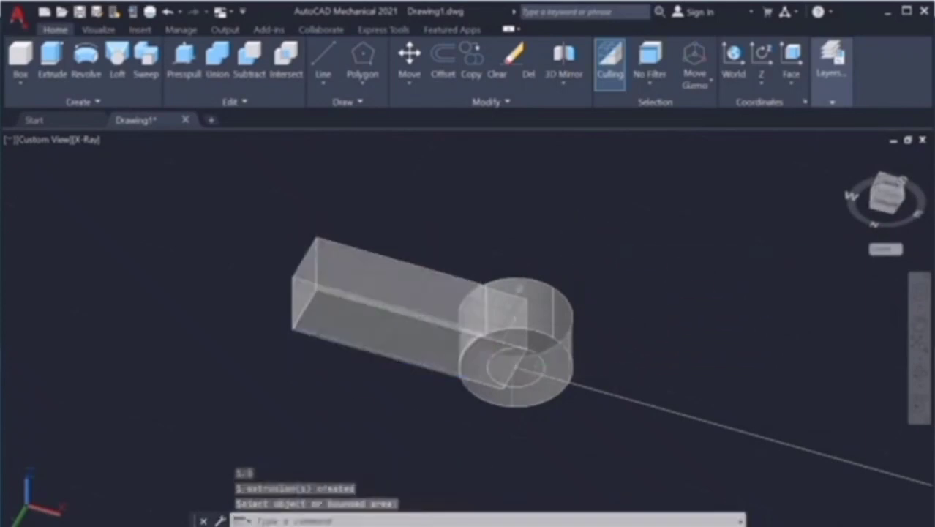
scroll(434, 291, "up", 3)
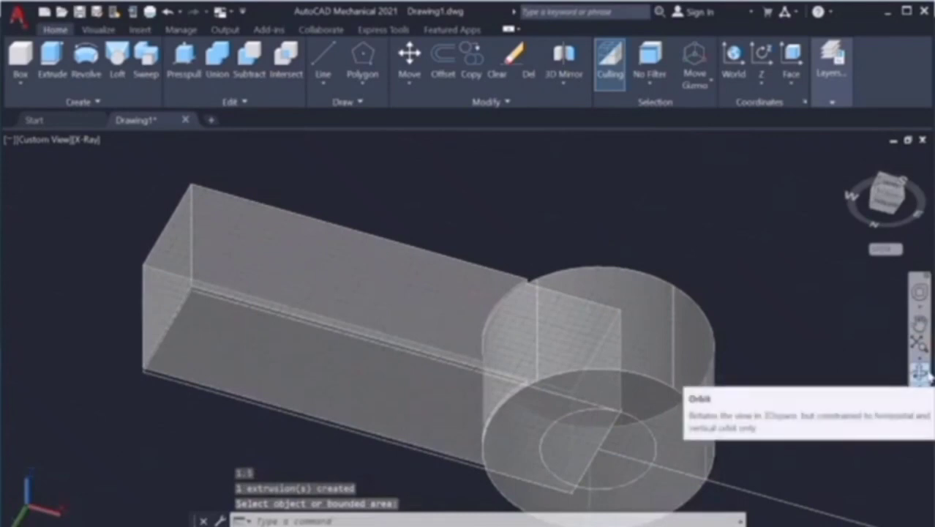
scroll(563, 380, "down", 2)
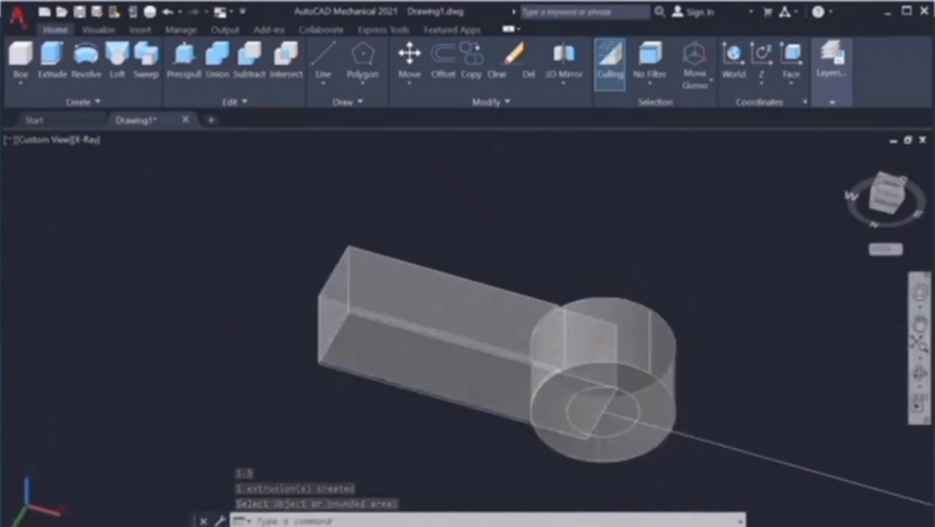
mouse_move(662, 318)
middle_mouse_down("shift")
mouse_move(639, 438)
mouse_move(610, 361)
middle_mouse_up("shift")
scroll(610, 360, "down", 2)
scroll(609, 361, "up", 5)
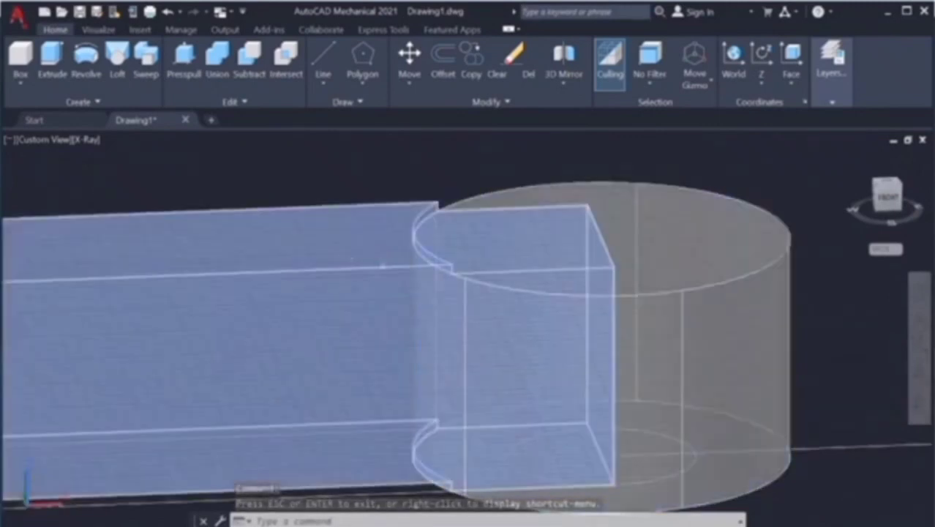
Step: Pull the bar's top face up another 3 units
left_click(305, 231)
key("Escape")
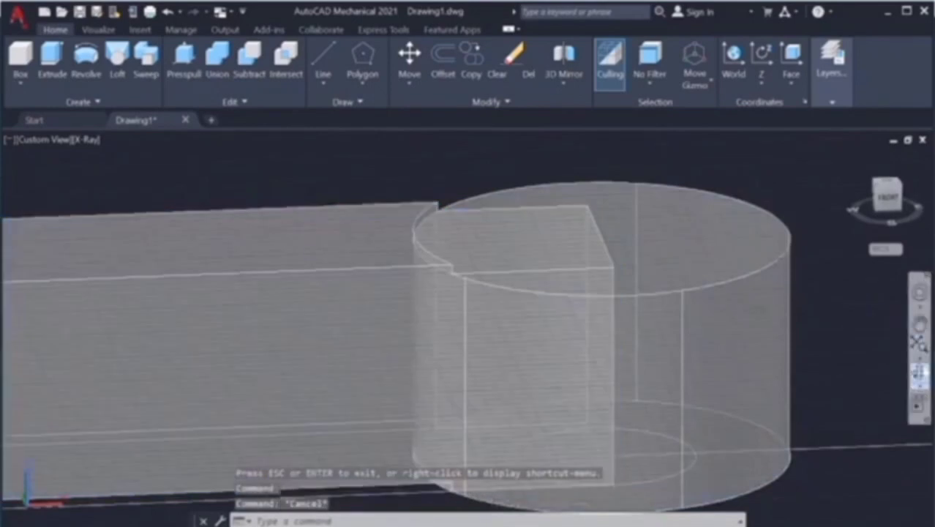
middle_click_drag(314, 289, 644, 290)
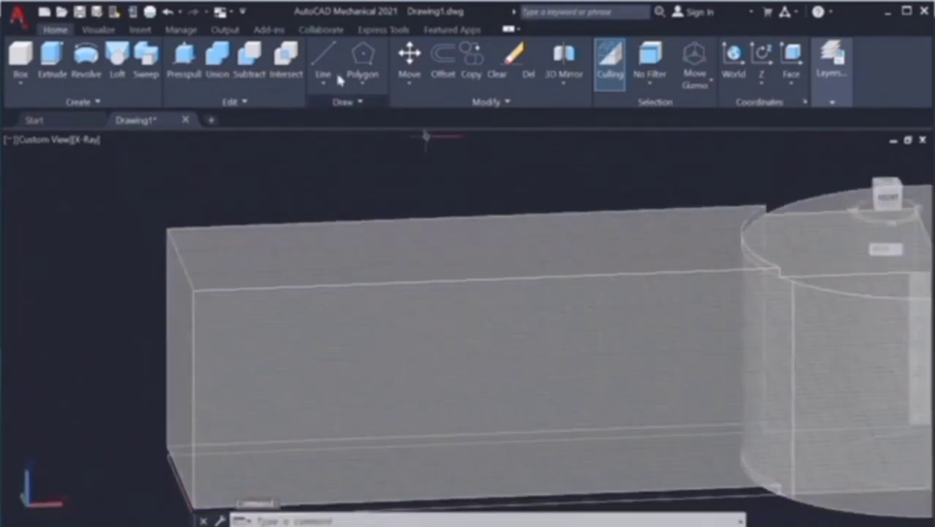
left_click(188, 64)
left_click(619, 250)
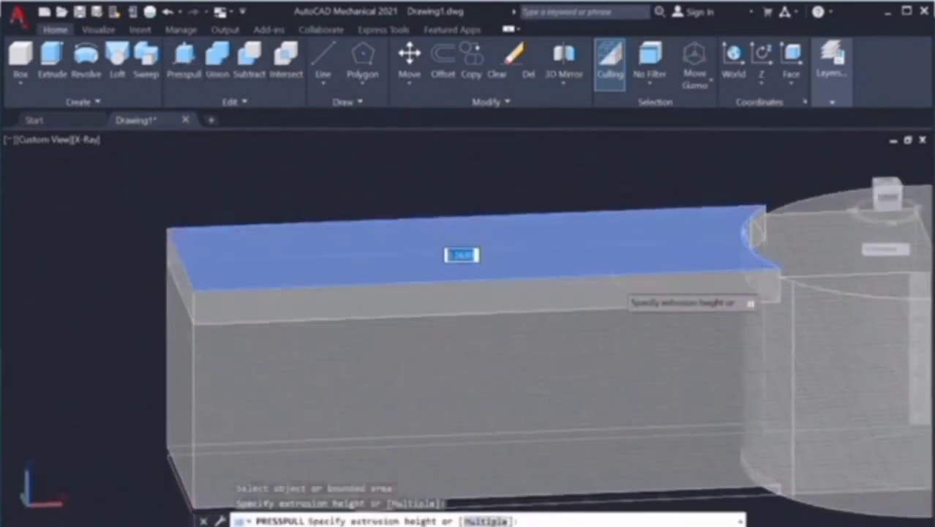
left_click(617, 289)
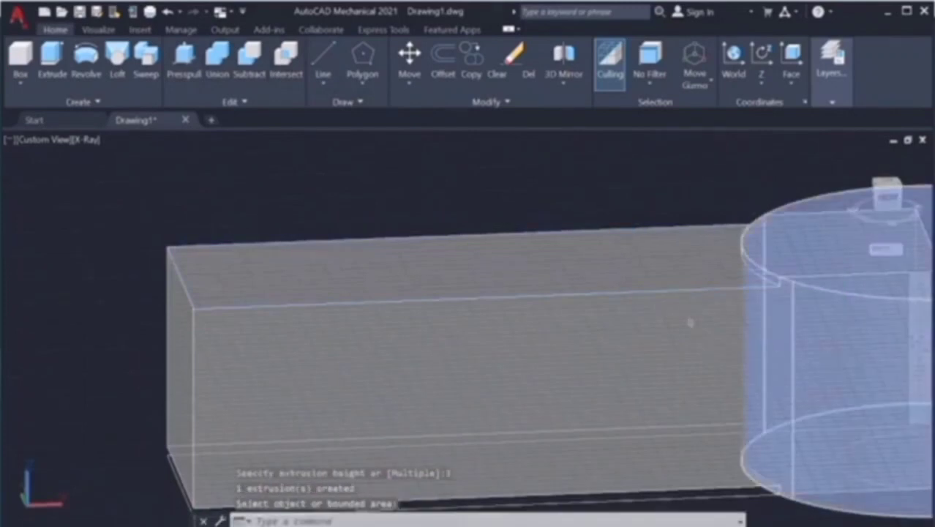
Step: Union the box and cylinder into one solid
mouse_move(919, 329)
middle_mouse_down()
mouse_move(439, 273)
mouse_move(497, 270)
middle_mouse_up()
left_click(497, 270)
left_click(418, 282)
key("Escape")
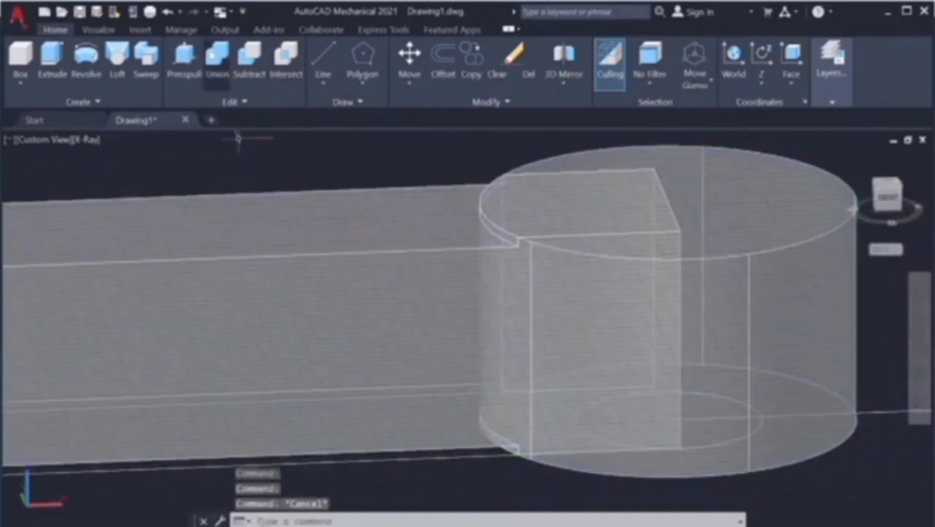
left_click(217, 62)
left_click(338, 301)
left_click(562, 311)
key("Return")
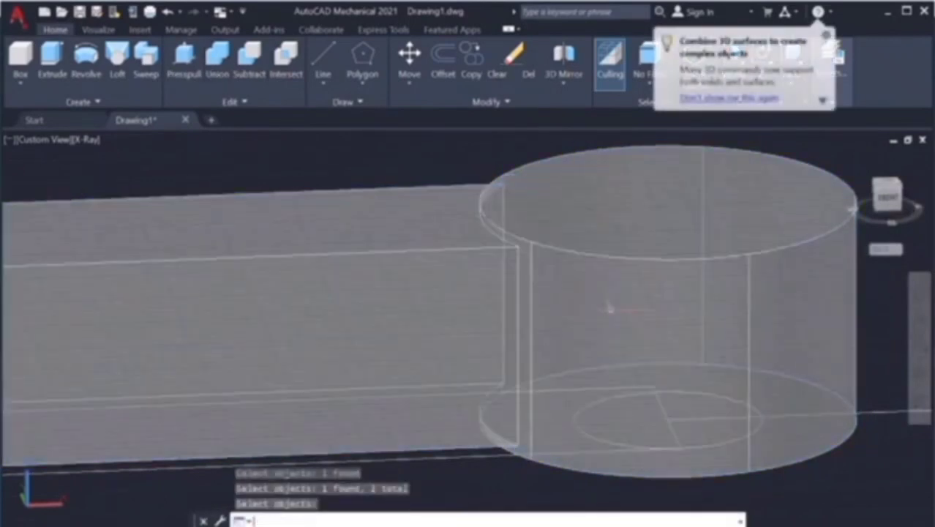
key("Escape")
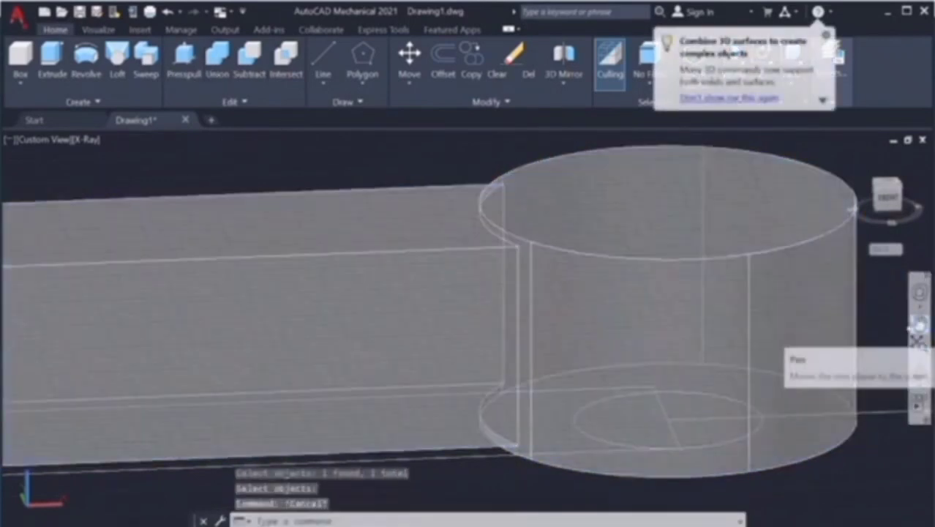
Step: Delete the leftover line on the bottom face
left_click(468, 456)
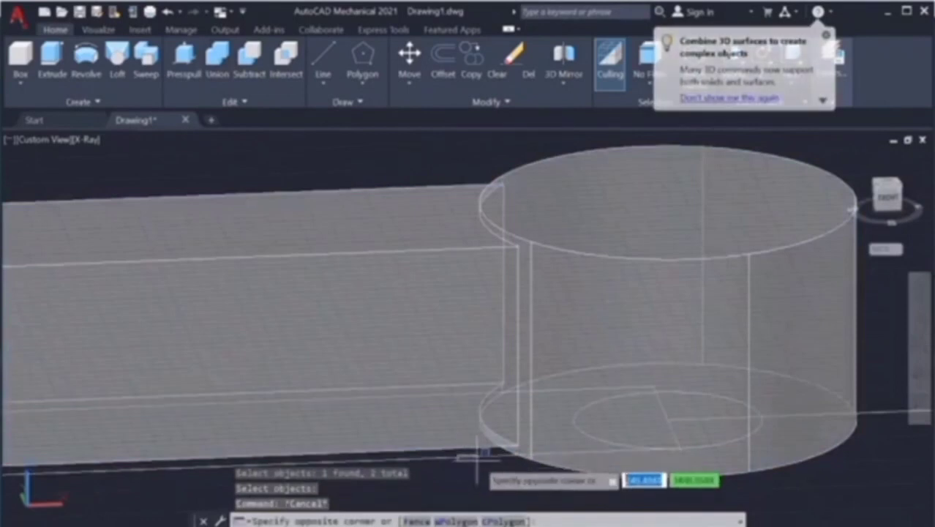
left_click(479, 456)
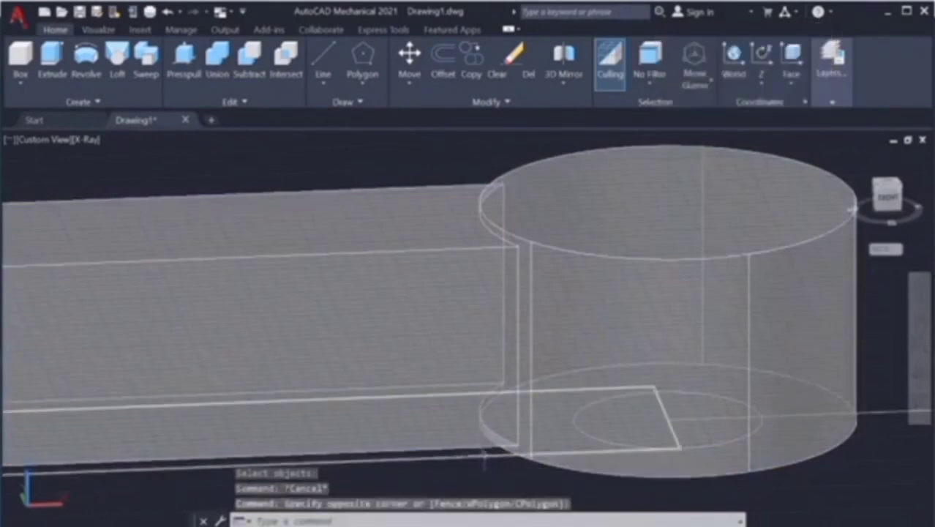
left_click(479, 455)
key("Delete")
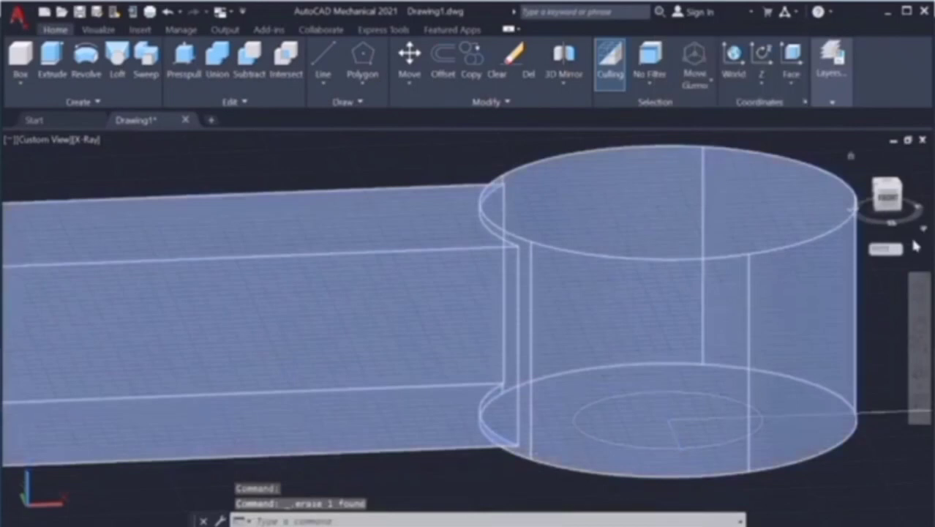
Step: Erase the helper line running across the cylinder's top
middle_click_drag(671, 426, 633, 226, "shift")
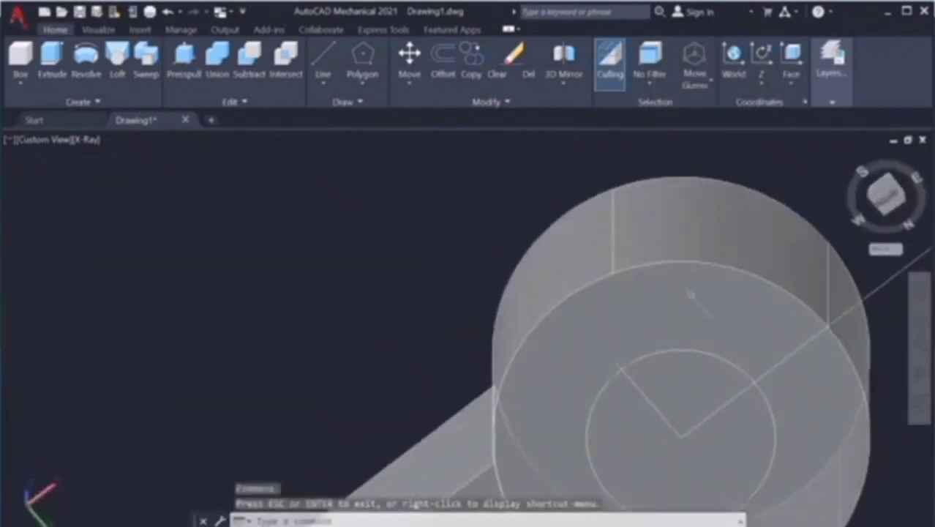
left_click(890, 275)
key("Escape")
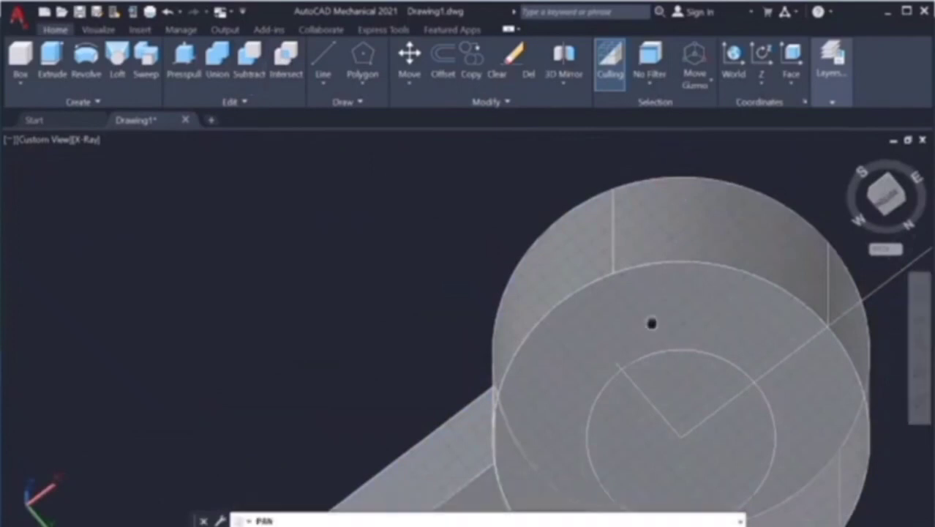
middle_click_drag(651, 322, 484, 325)
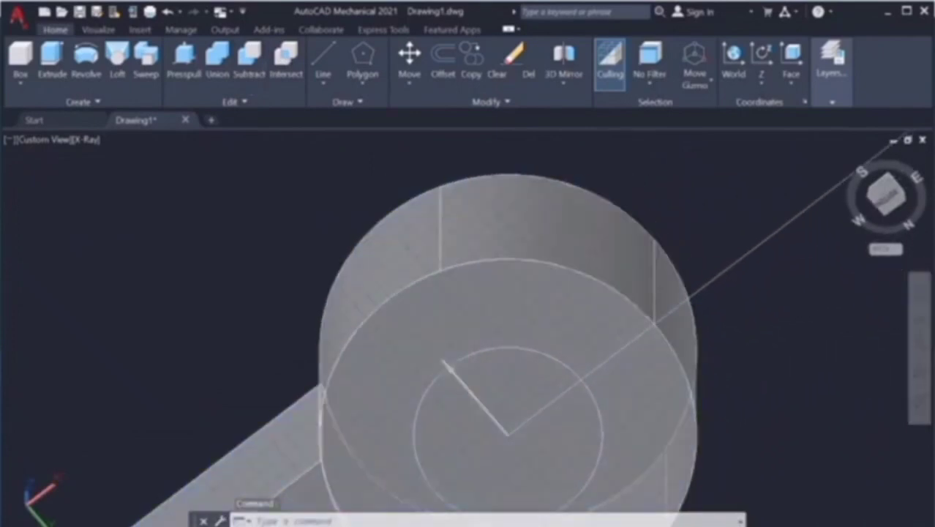
key("Escape")
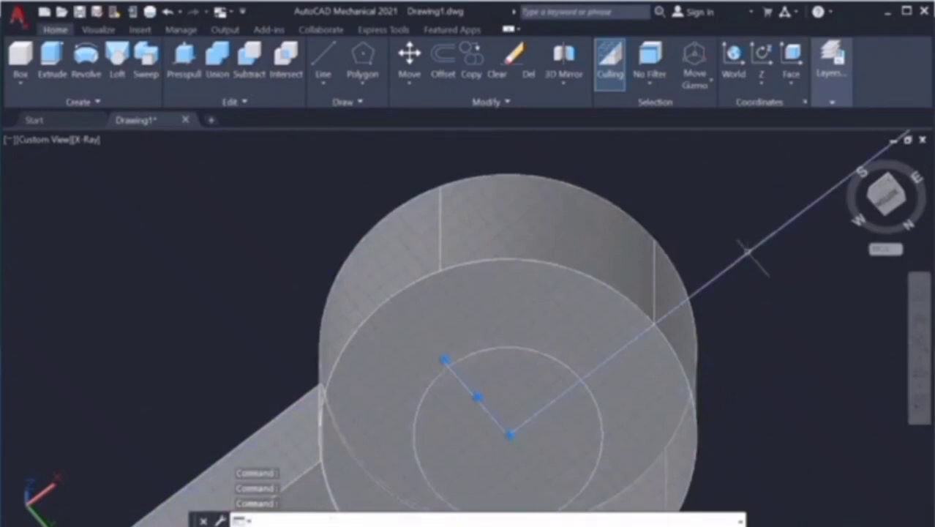
key("Escape")
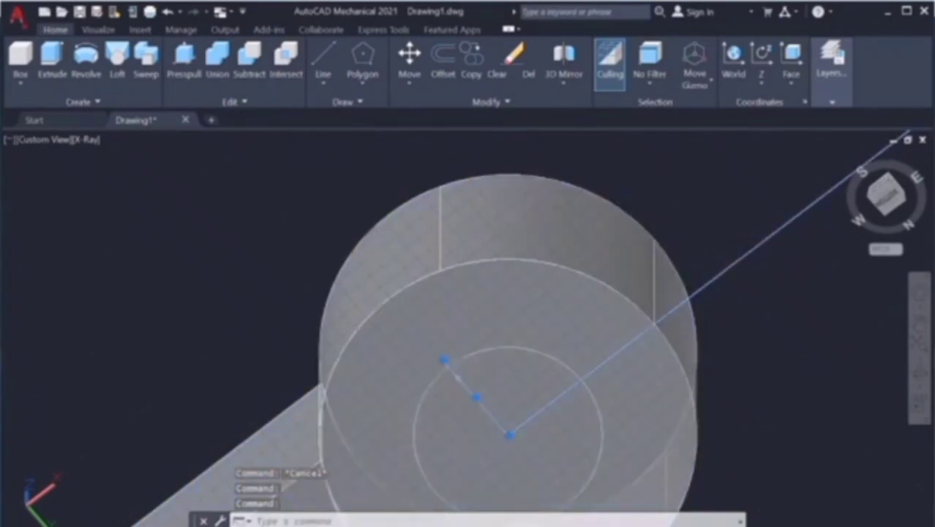
key("Delete")
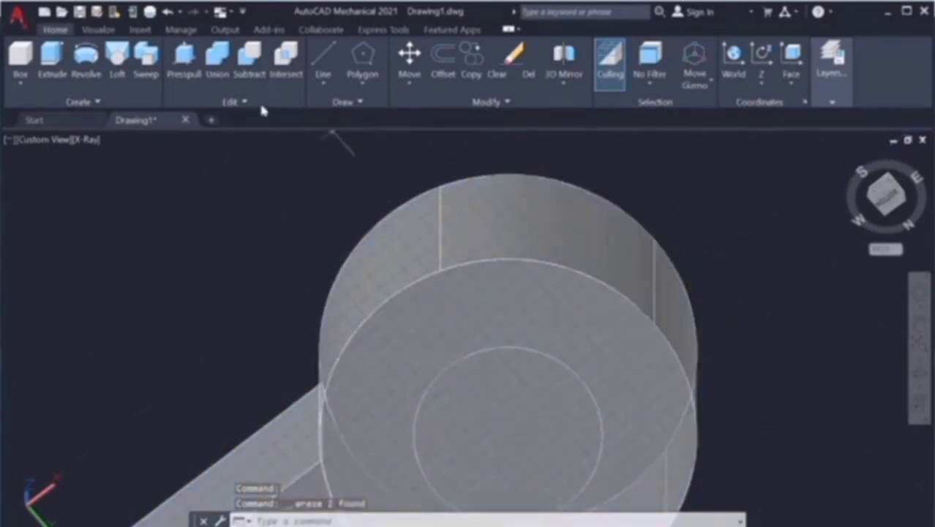
Step: Push the inner circle through the cylinder to cut a hole
left_click(204, 71)
left_click(545, 392)
left_click(745, 313)
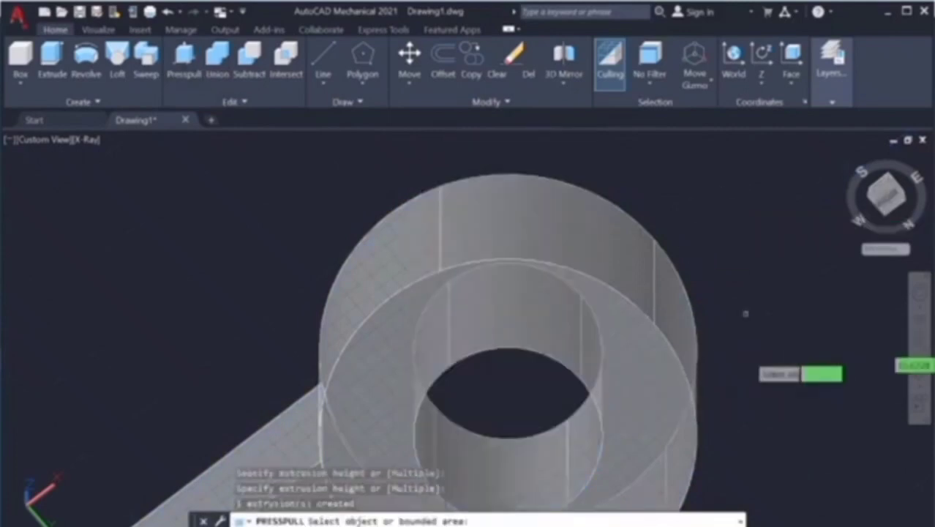
left_click(919, 326)
left_click_drag(461, 301, 644, 261)
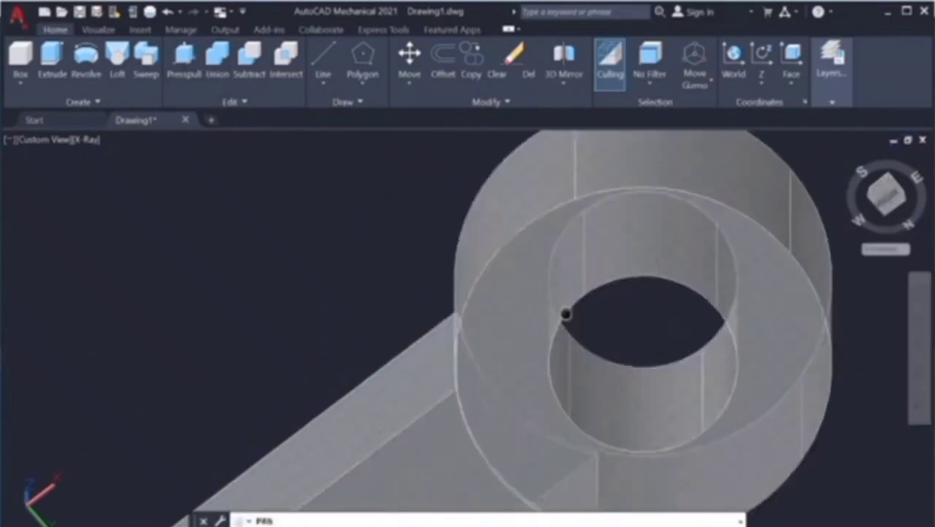
key("Escape")
Step: Orbit the model to a frontal side view and compare it with the Word reference drawing
left_click(919, 372)
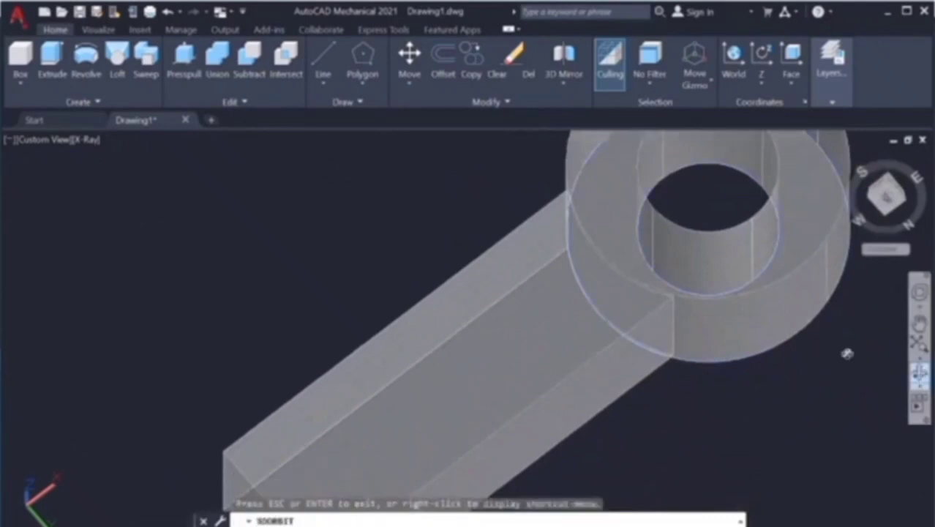
left_click_drag(845, 351, 607, 449)
key("Escape")
left_click(915, 324)
mouse_move(480, 139)
left_mouse_down()
mouse_move(511, 393)
mouse_move(500, 366)
left_mouse_up()
key("Escape")
left_click(919, 373)
mouse_move(468, 395)
left_mouse_down()
mouse_move(452, 344)
mouse_move(495, 341)
left_mouse_up()
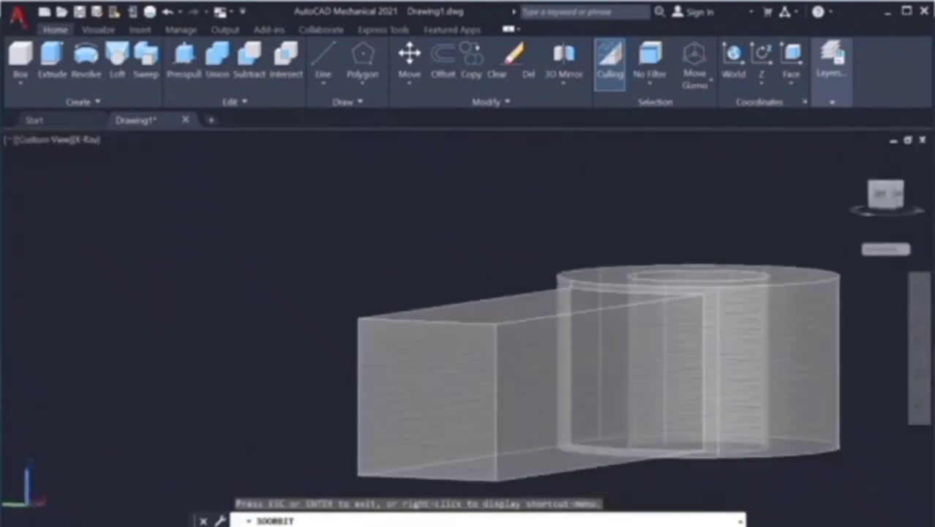
key("Escape")
key("alt+Tab")
scroll(278, 322, "down", 1)
scroll(278, 322, "down", 1)
scroll(278, 322, "down", 1)
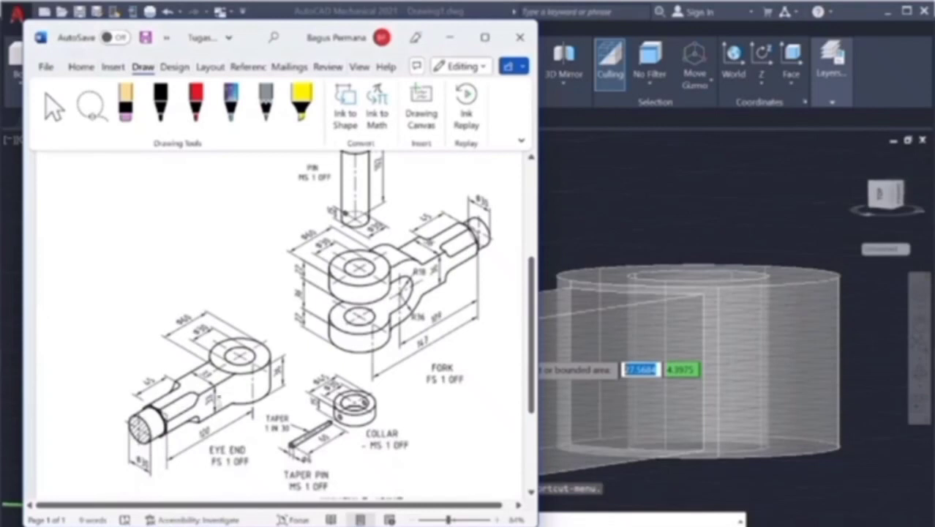
key("alt+Tab")
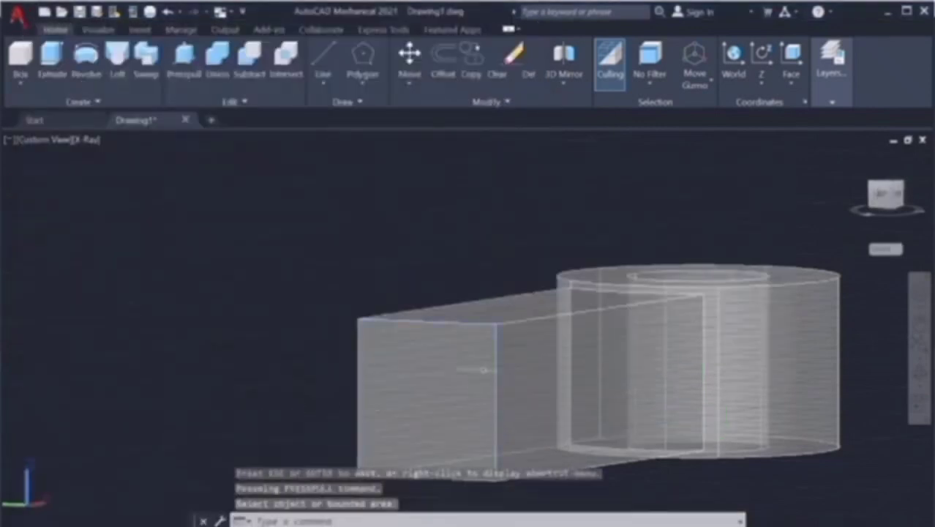
Step: Draw a 10.5-long guide line from the end-face edge midpoint
left_click(917, 324)
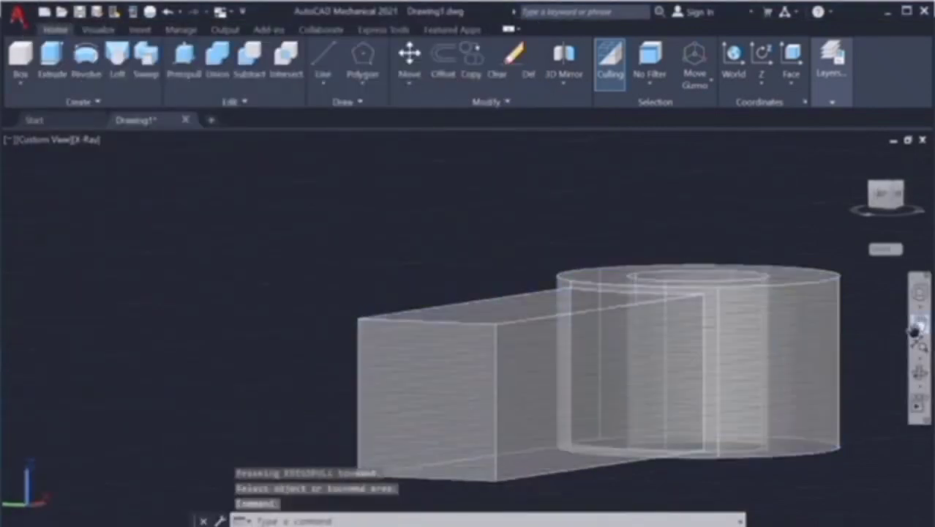
left_click_drag(492, 370, 560, 265)
key("Escape")
key("Return")
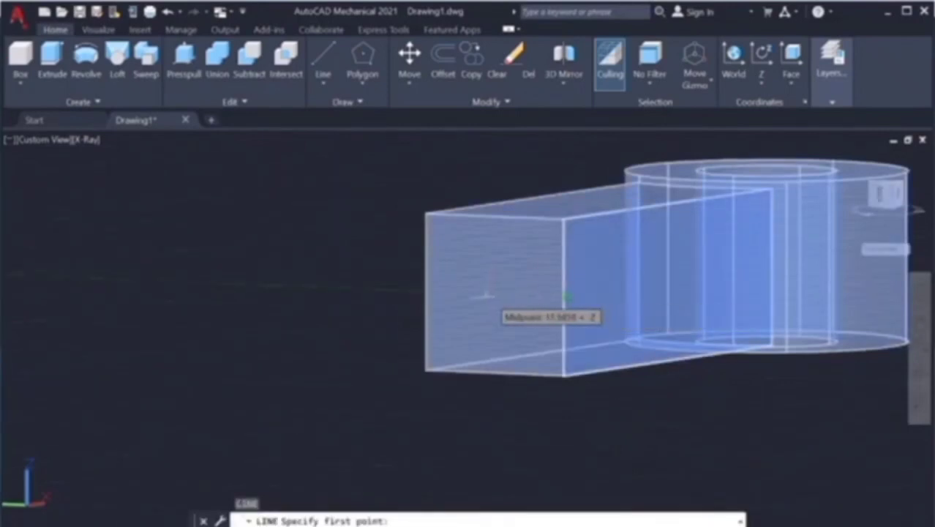
left_click(542, 297)
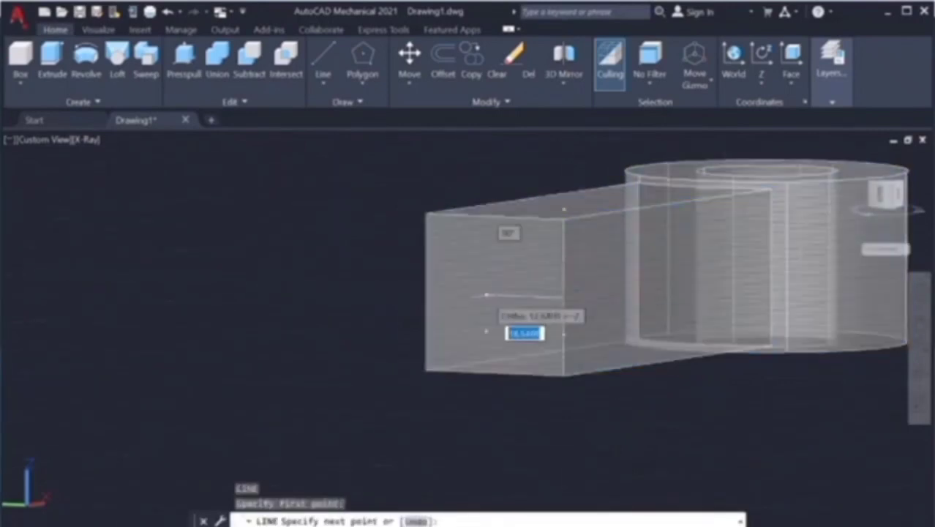
key("alt+Tab")
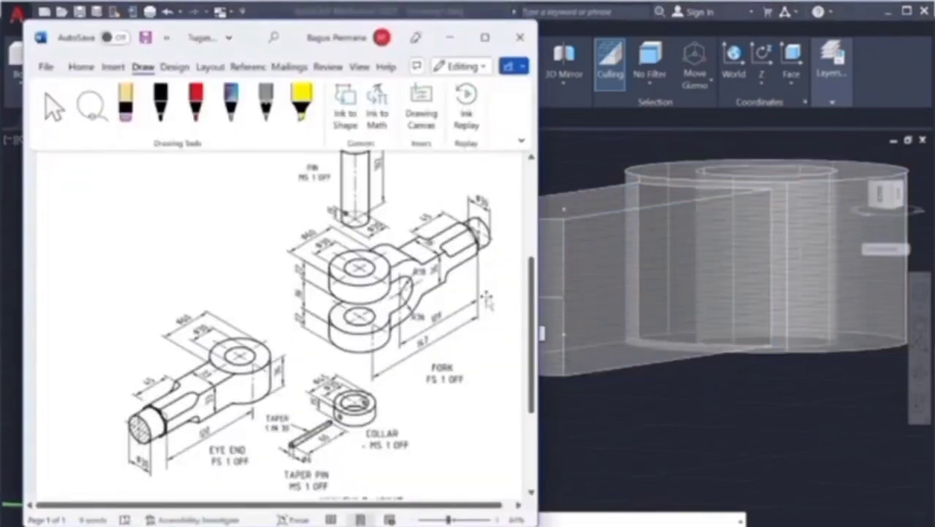
key("alt+Tab")
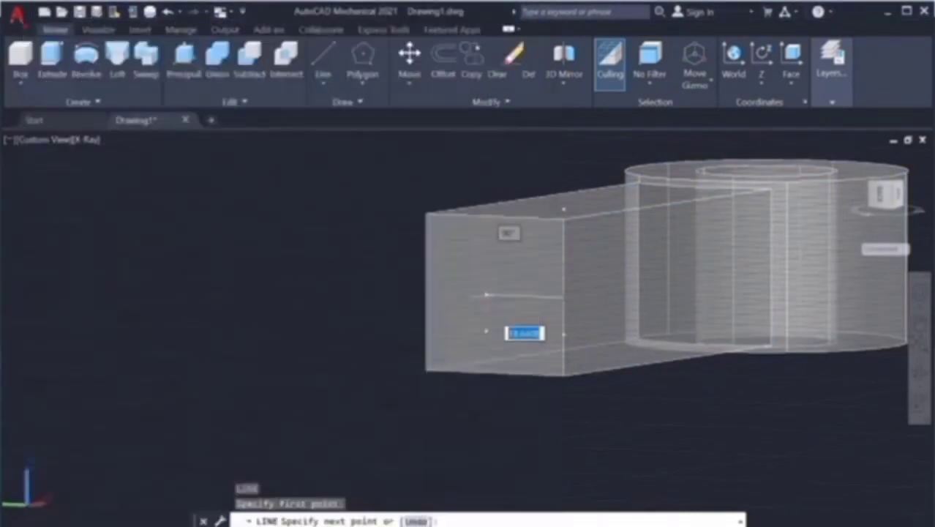
type(".5")
key("Return")
key("Escape")
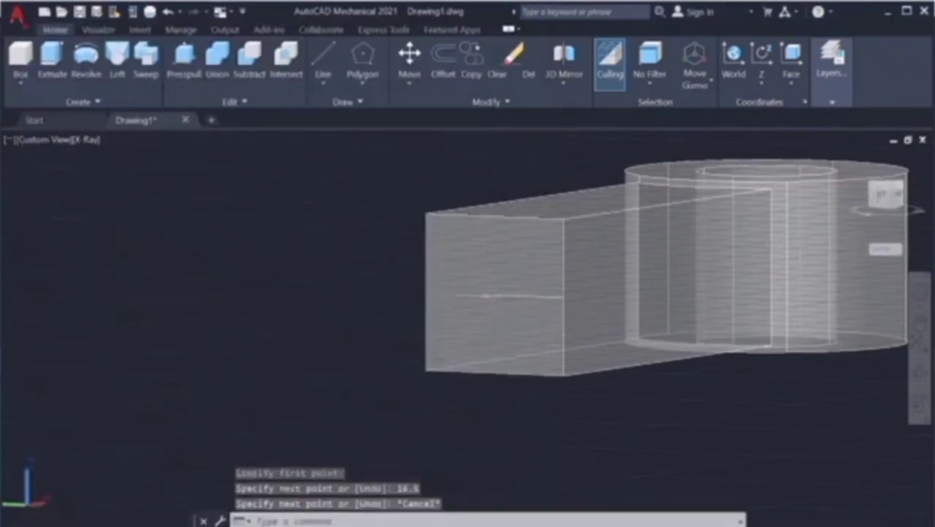
Step: Start a circle centred on the bar's end face using the Diameter option
type("c")
key("Return")
left_click(495, 296)
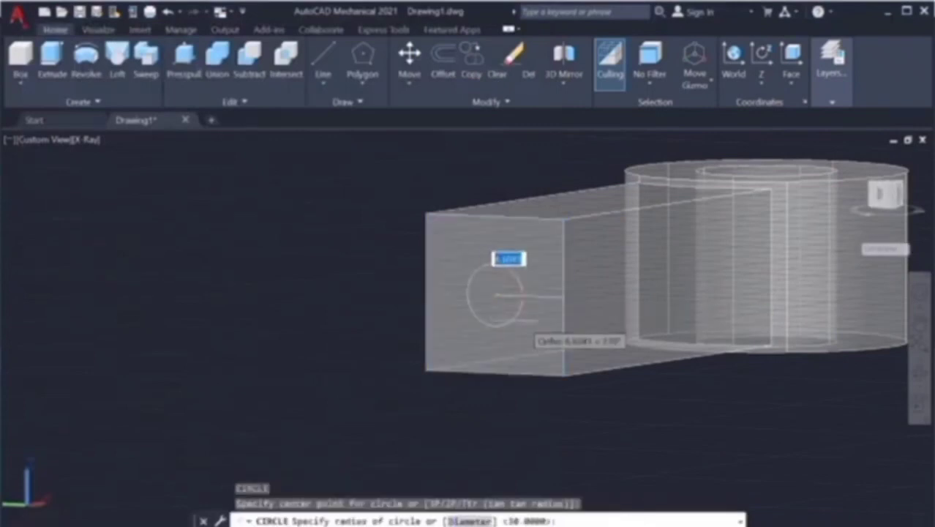
type("d")
key("Return")
key("Return")
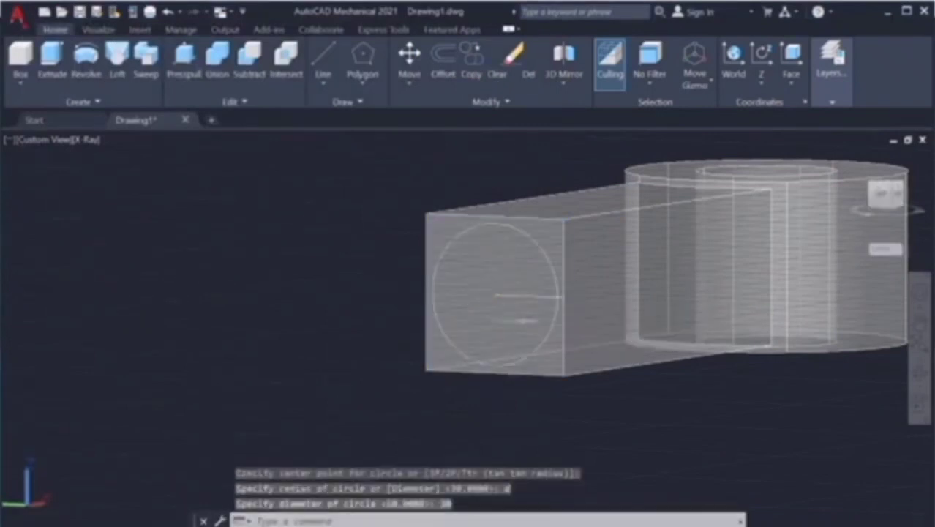
key("Escape")
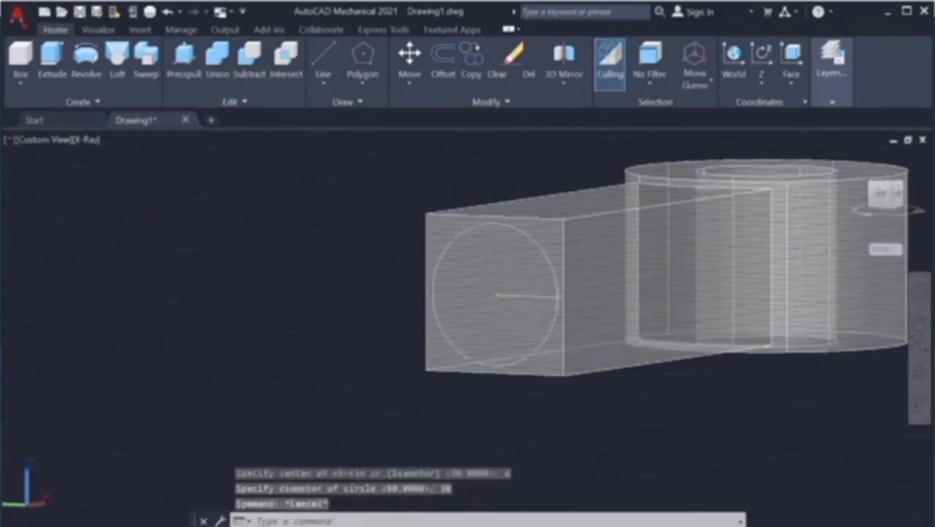
Step: Zoom in and select the bar solid near its end face
left_click(535, 296)
key("Escape")
scroll(535, 296, "up", 3)
left_click(538, 296)
key("Escape")
left_click(540, 294)
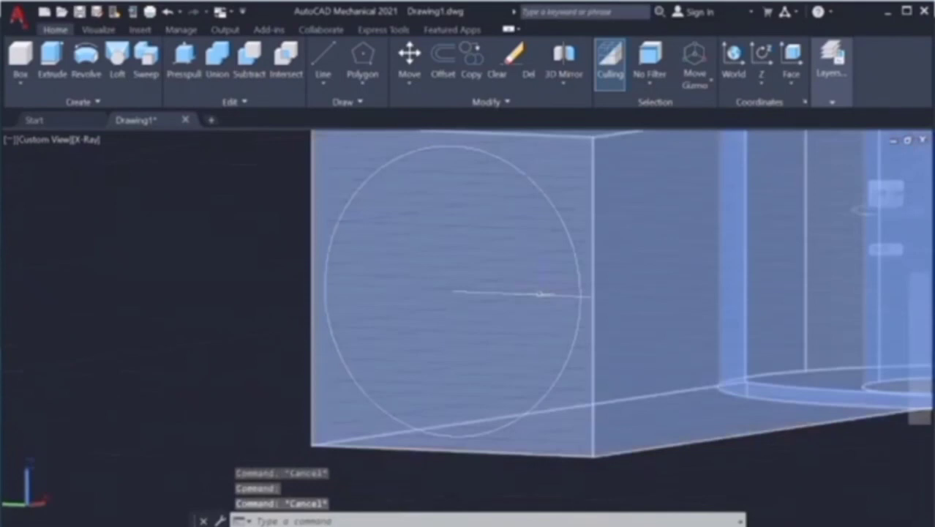
Step: Orbit to face the bar's end and erase the horizontal guide line
left_click(922, 378)
left_click_drag(683, 338, 664, 351)
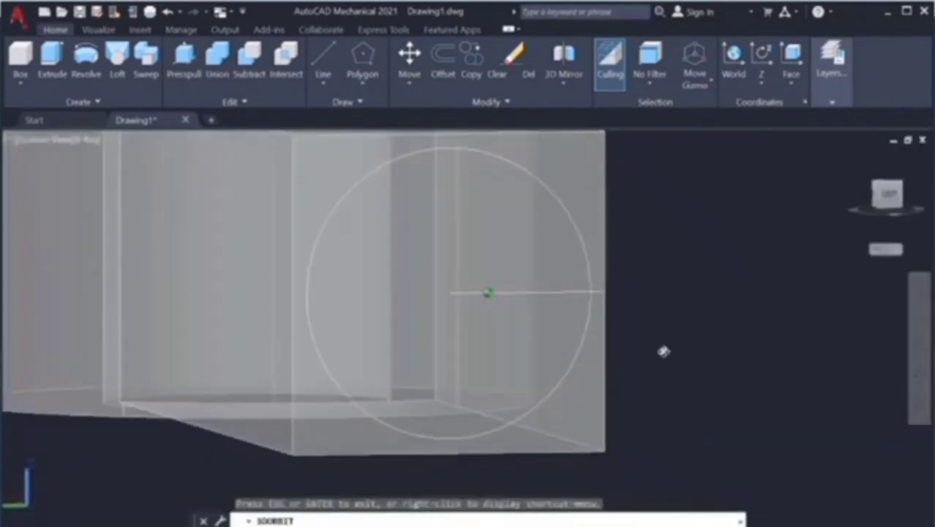
key("Escape")
left_click(466, 293)
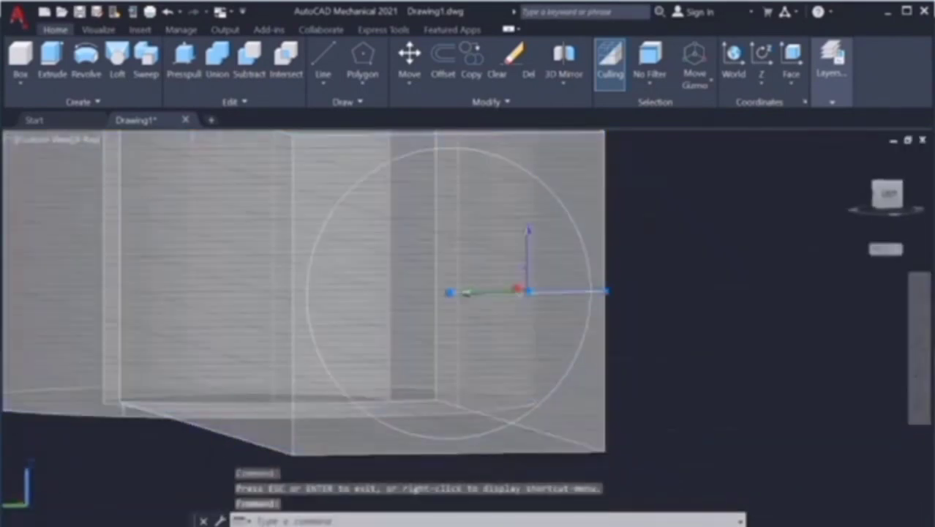
key("Delete")
Step: Reorient the view onto the bar's end face, cancelling a misplaced circle
left_click(921, 378)
mouse_move(643, 282)
left_mouse_down()
mouse_move(609, 303)
mouse_move(580, 299)
mouse_move(740, 289)
left_mouse_up()
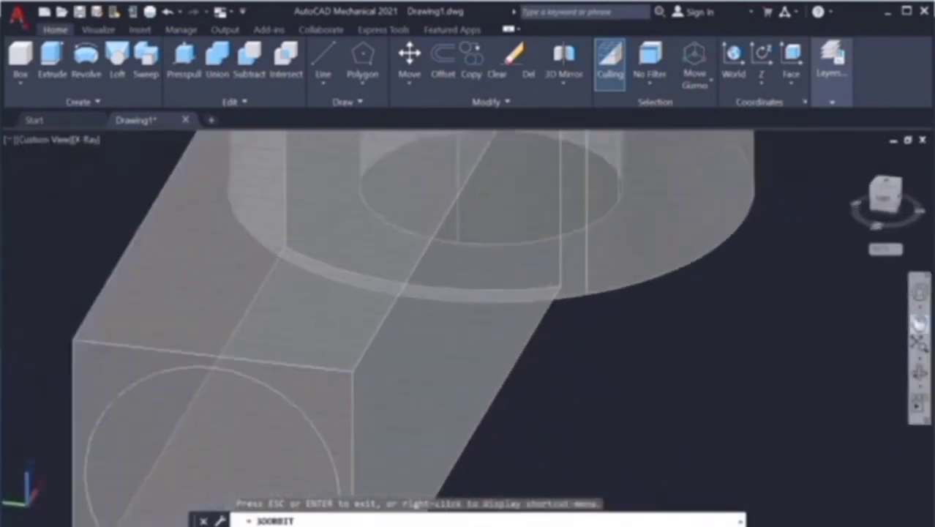
left_click(919, 324)
left_click_drag(420, 309, 523, 200)
key("Escape")
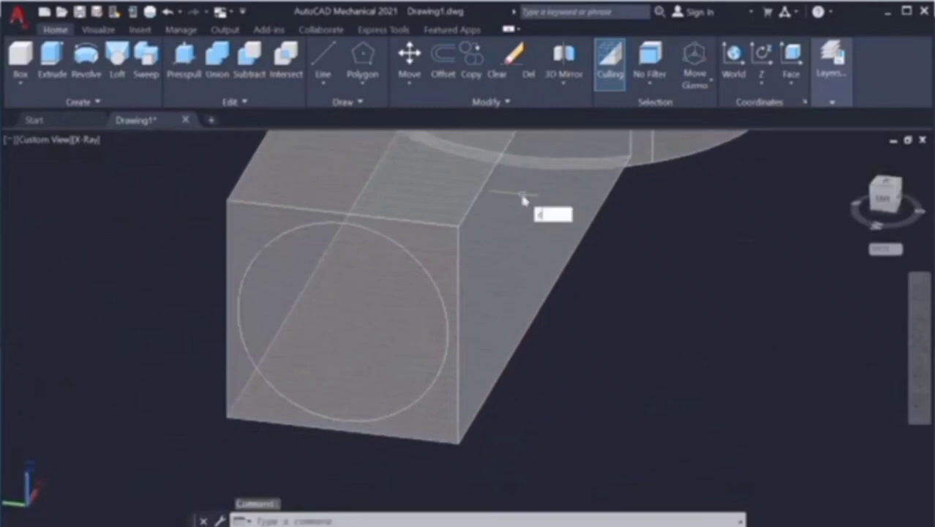
key("Return")
left_click(459, 225)
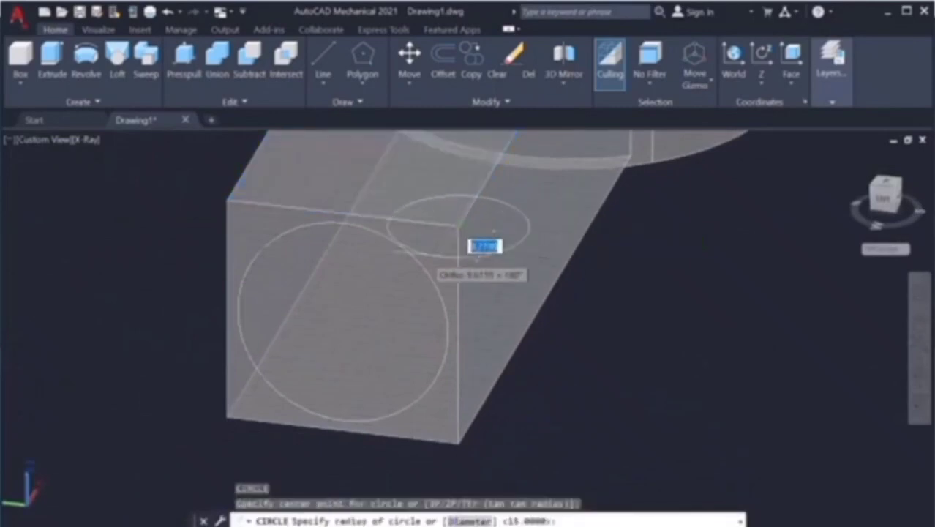
key("Escape")
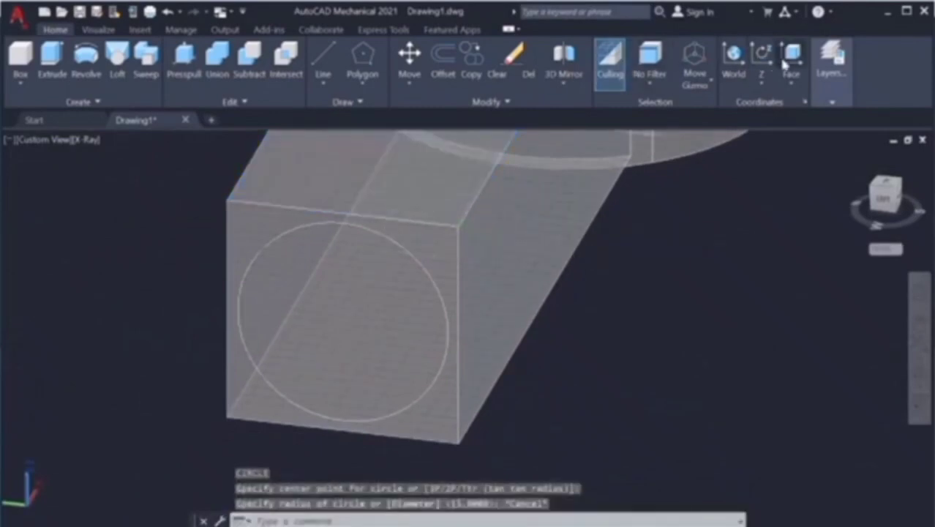
Step: Align the UCS to the bar's end face and begin a circle at its corner
left_click(788, 63)
left_click(247, 239)
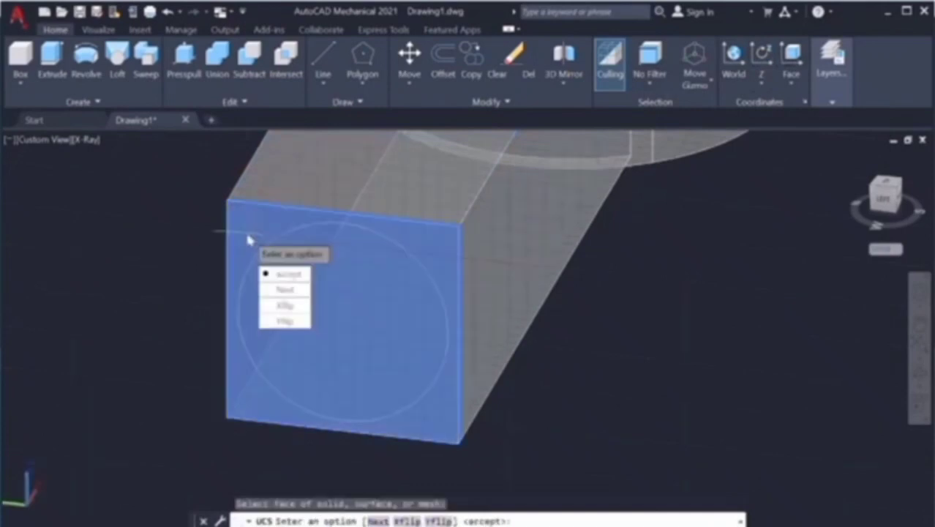
left_click(290, 275)
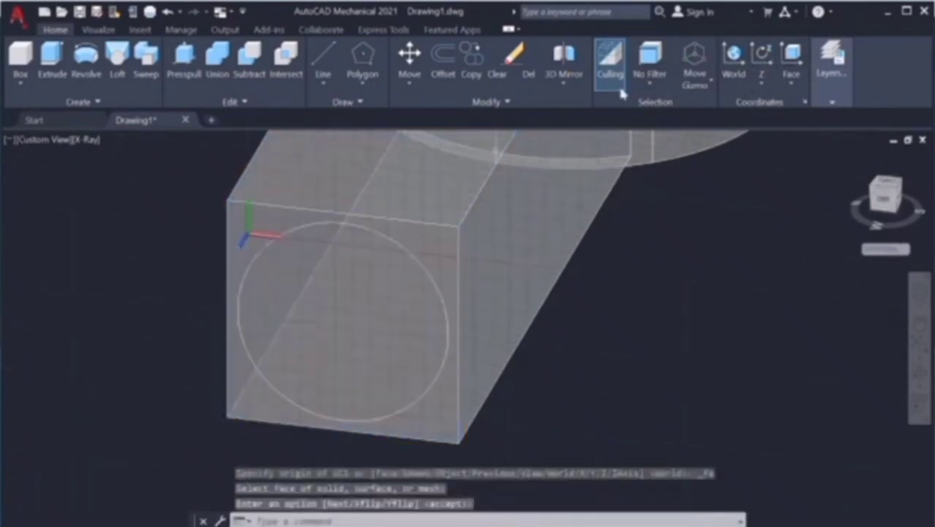
key("Return")
left_click(459, 229)
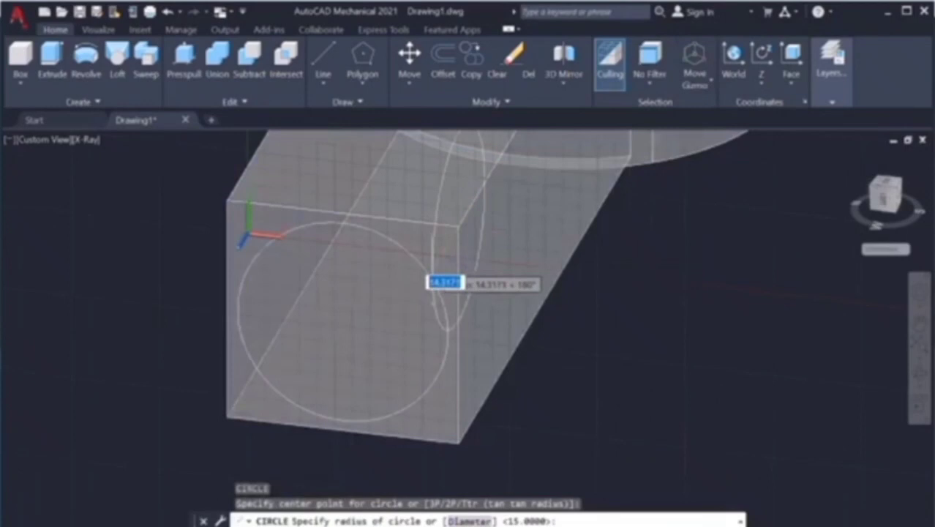
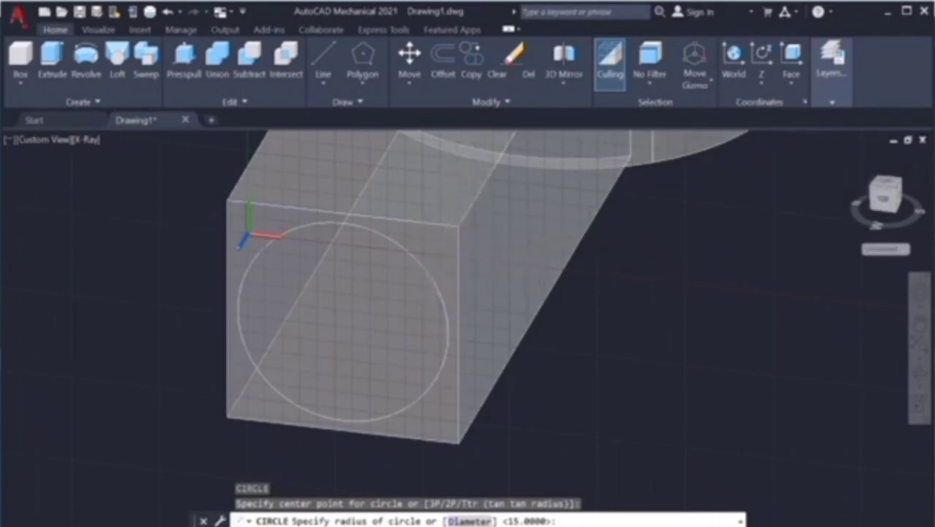
Step: Align the UCS to the block's square front face
key("Escape")
left_click(793, 55)
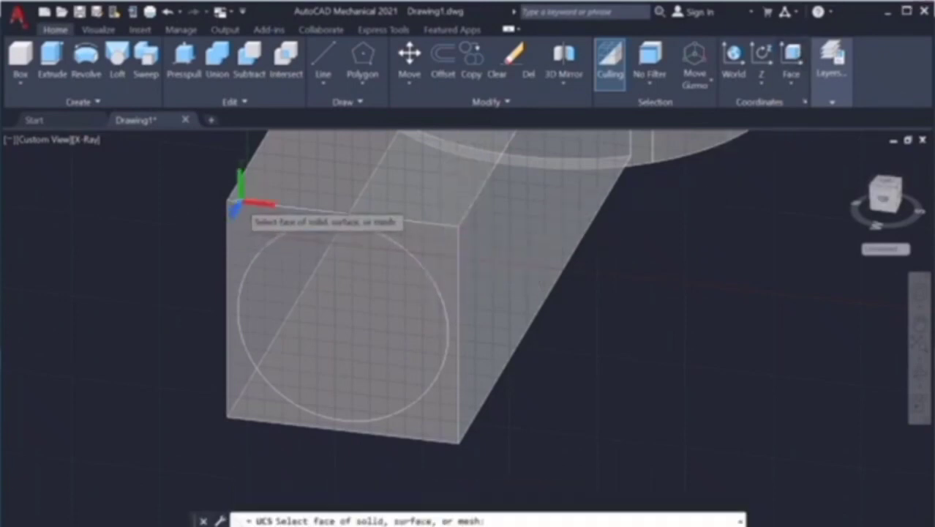
left_click(233, 211)
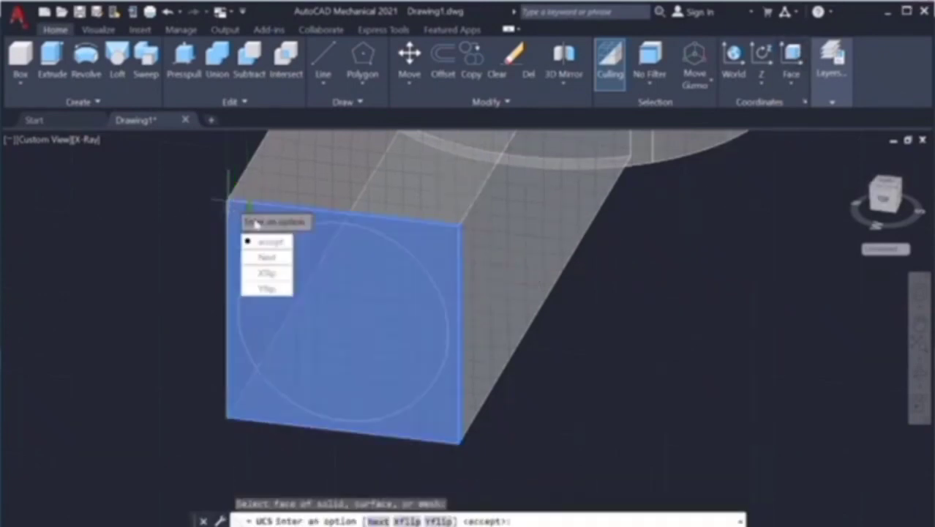
left_click(270, 242)
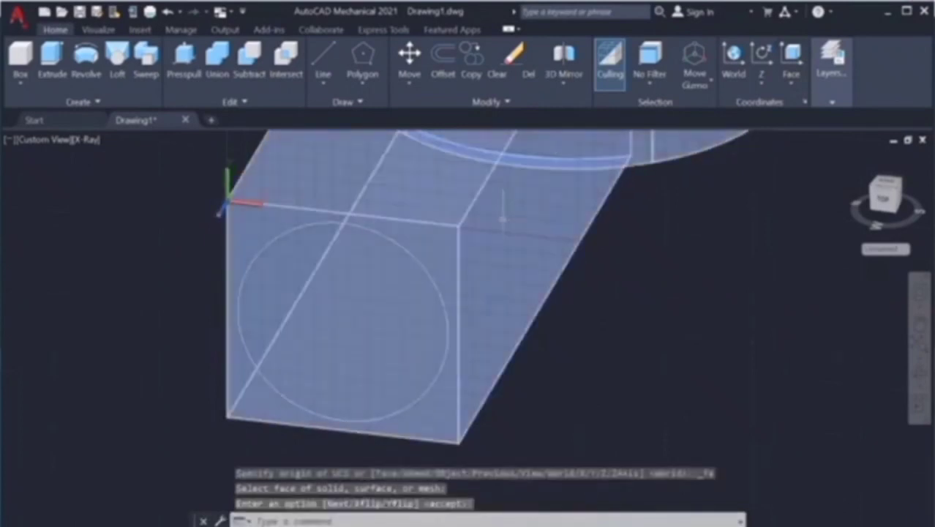
type("c")
key("Return")
left_click(459, 226)
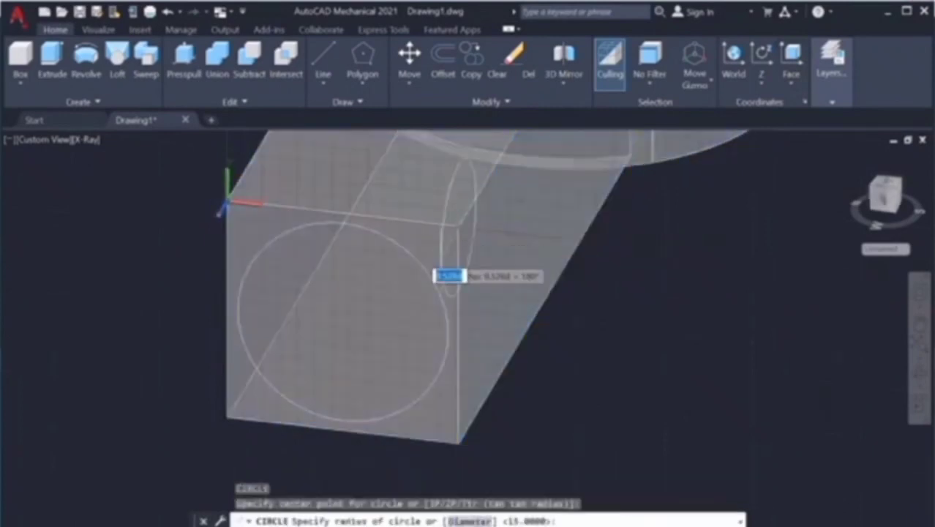
key("Escape")
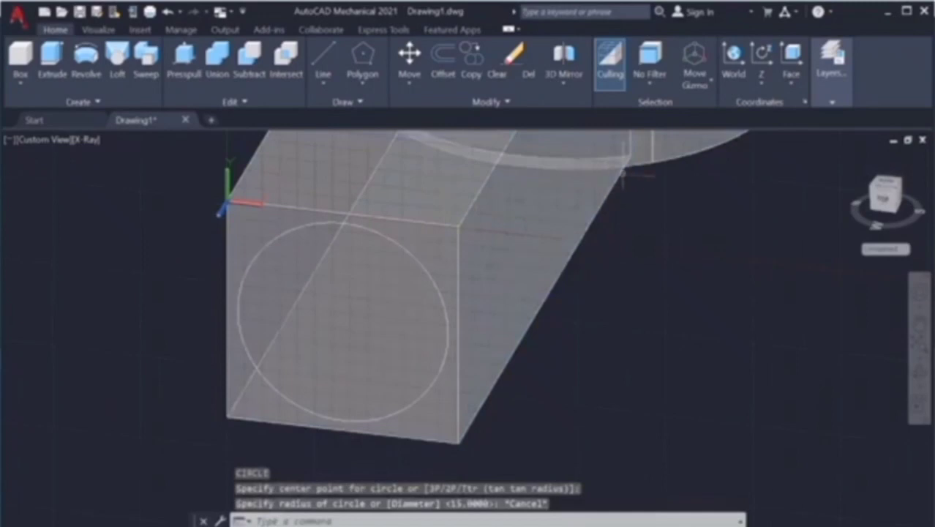
Step: Rotate the UCS 90° about its Y axis, then restart the circle command
left_click(767, 80)
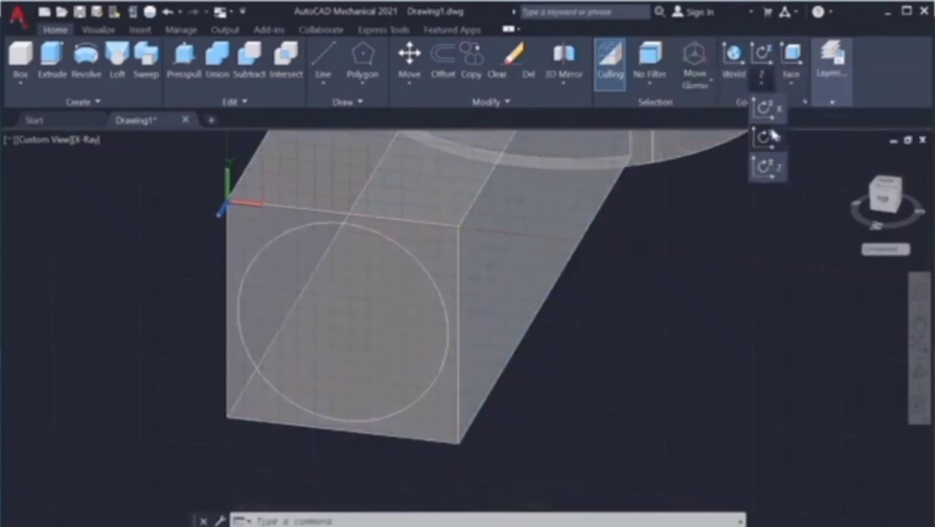
left_click(765, 142)
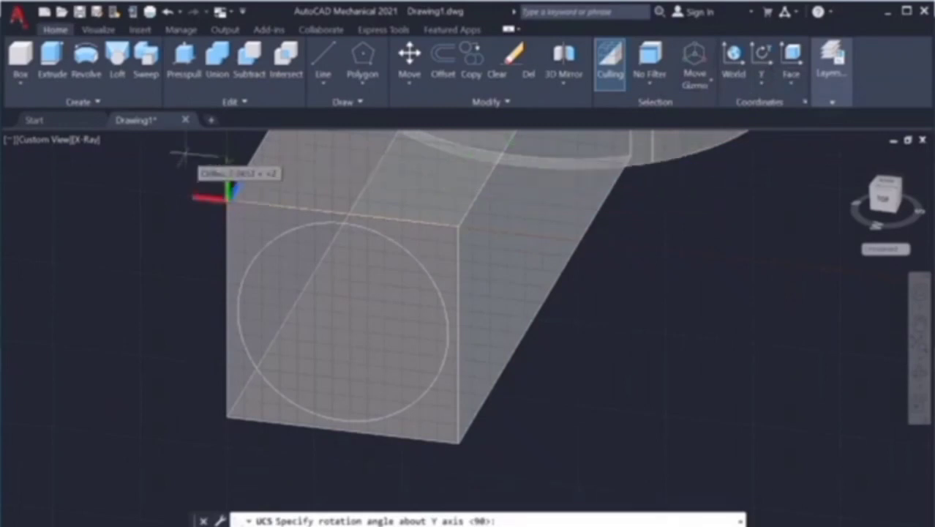
key("Return")
type("c")
key("Return")
type("c")
key("Return")
key("Escape")
key("Return")
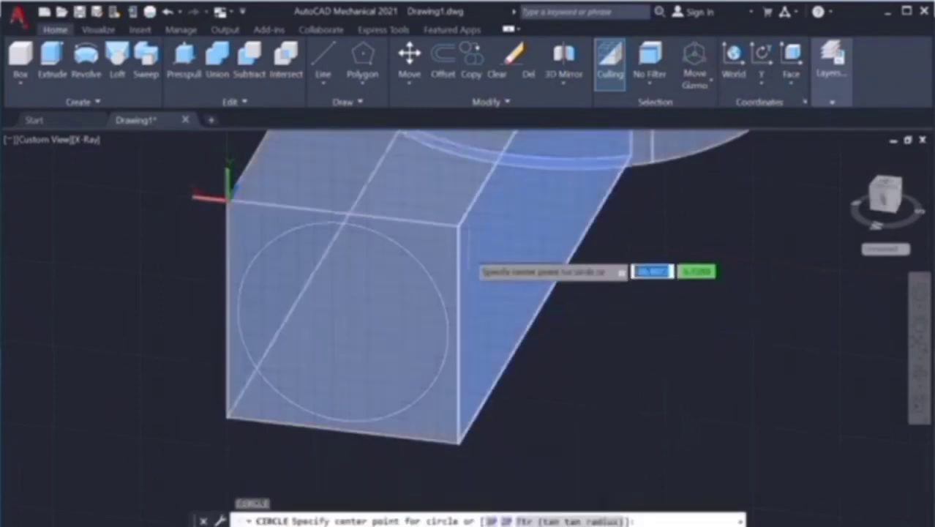
Step: Orbit to the underside and draw small circles on the top edge and origin corner
left_click(460, 227)
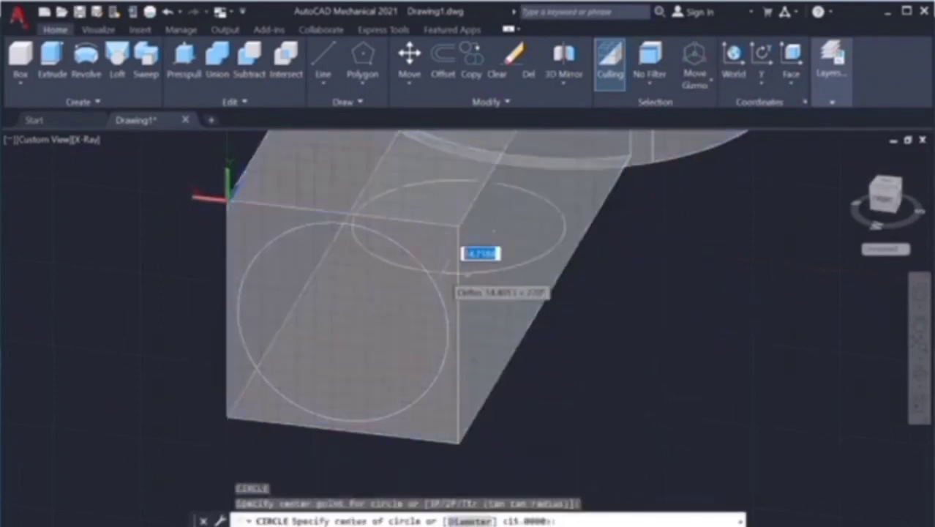
key("Escape")
mouse_move(792, 377)
middle_mouse_down("shift")
mouse_move(587, 303)
mouse_move(599, 324)
mouse_move(554, 296)
middle_mouse_up("shift")
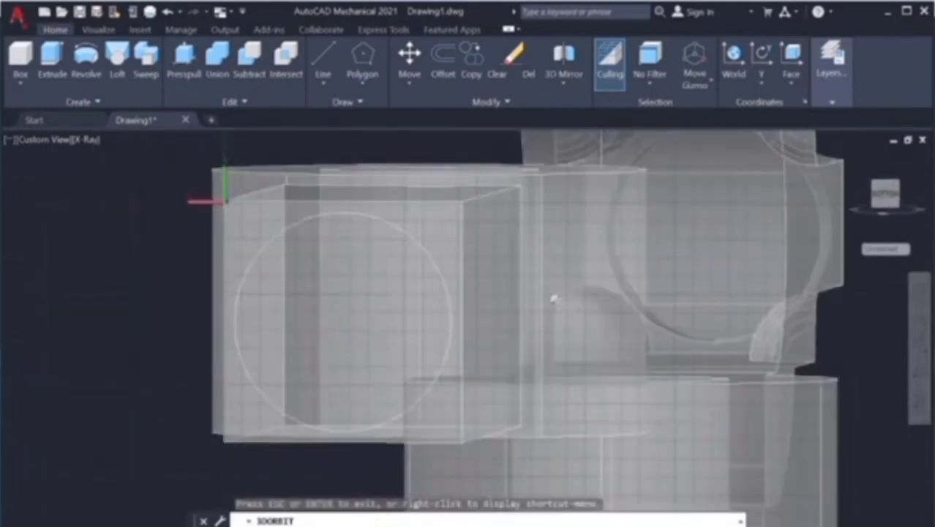
left_click(341, 321)
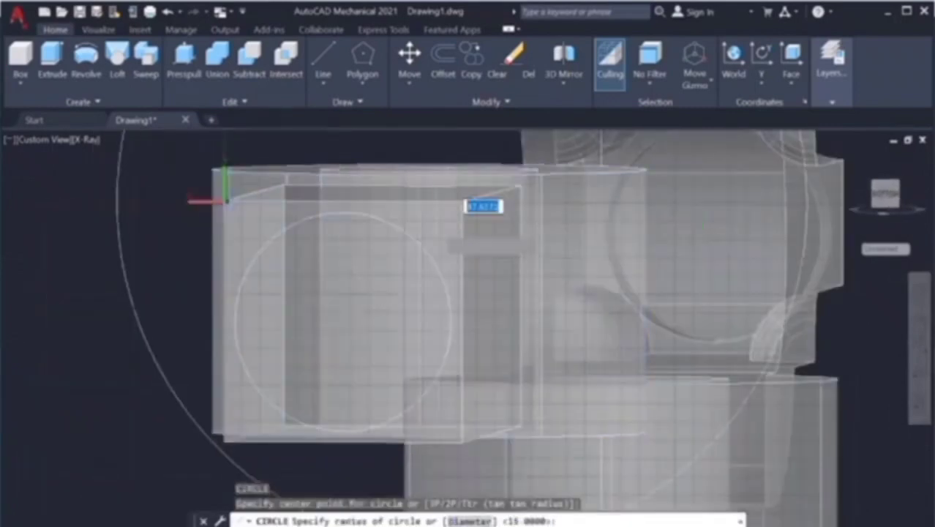
left_click(418, 246)
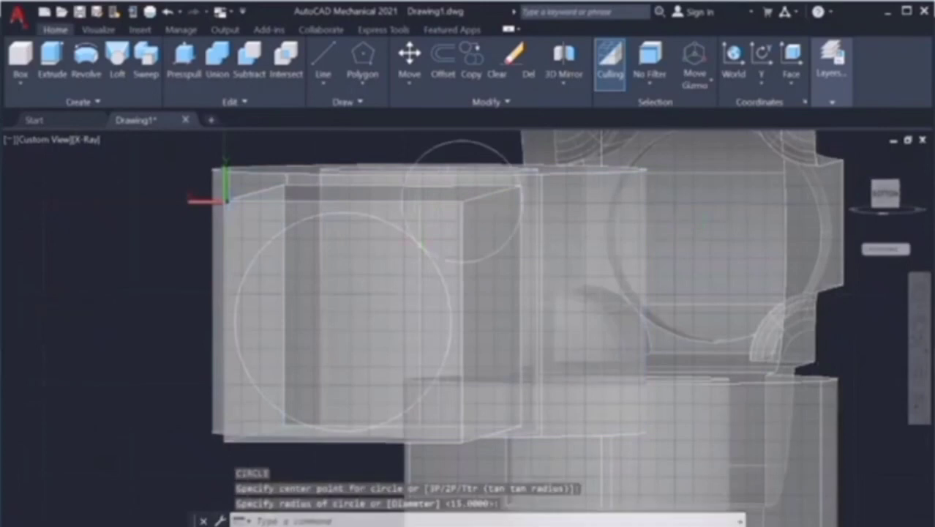
key("Return")
key("Return")
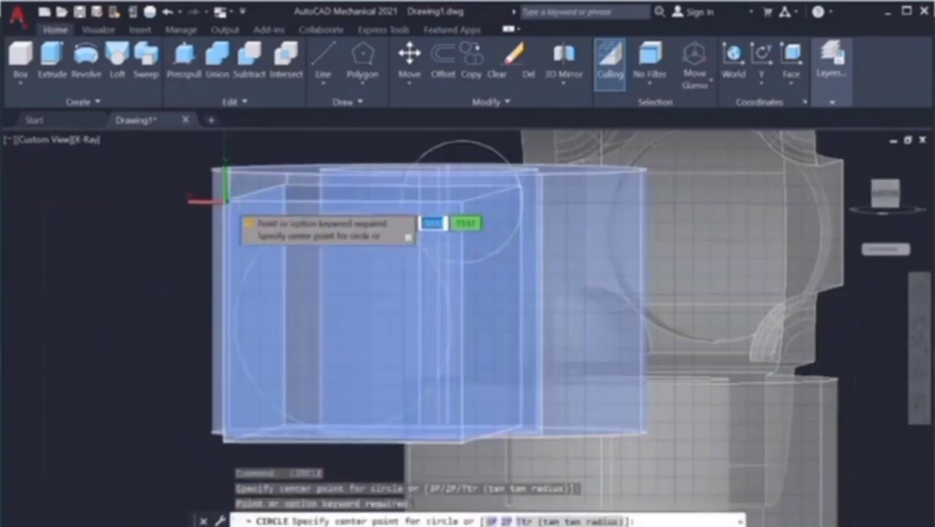
left_click(225, 199)
left_click(268, 246)
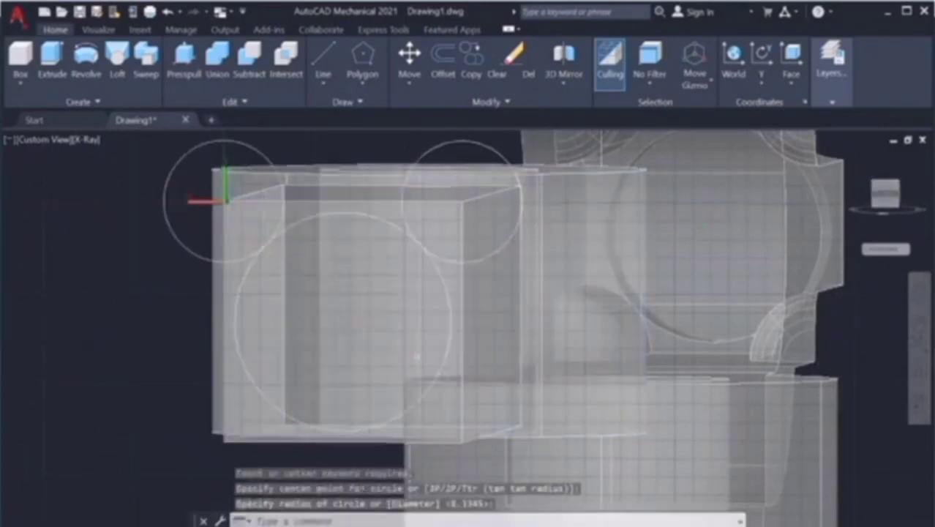
Step: Add circles on the lower edge and at the bottom-left corner with the default radius
key("Return")
left_click(464, 448)
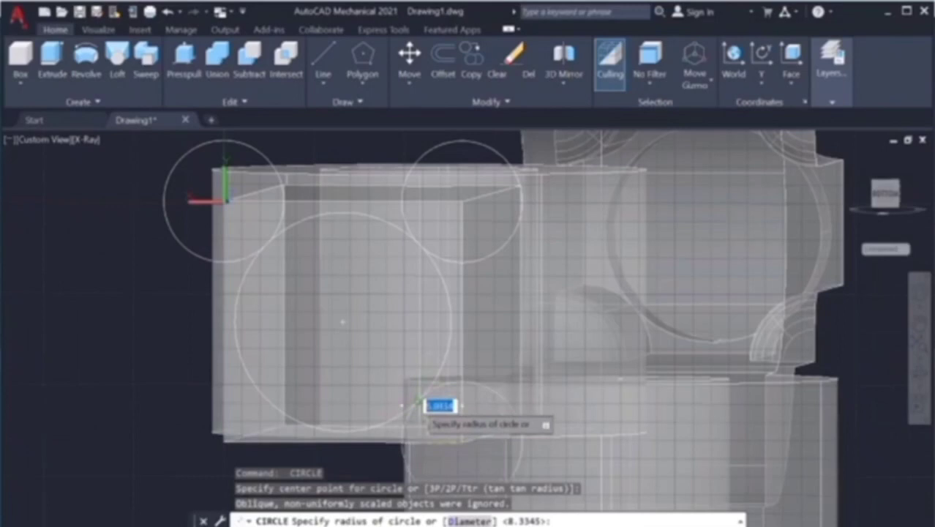
left_click(421, 395)
key("Return")
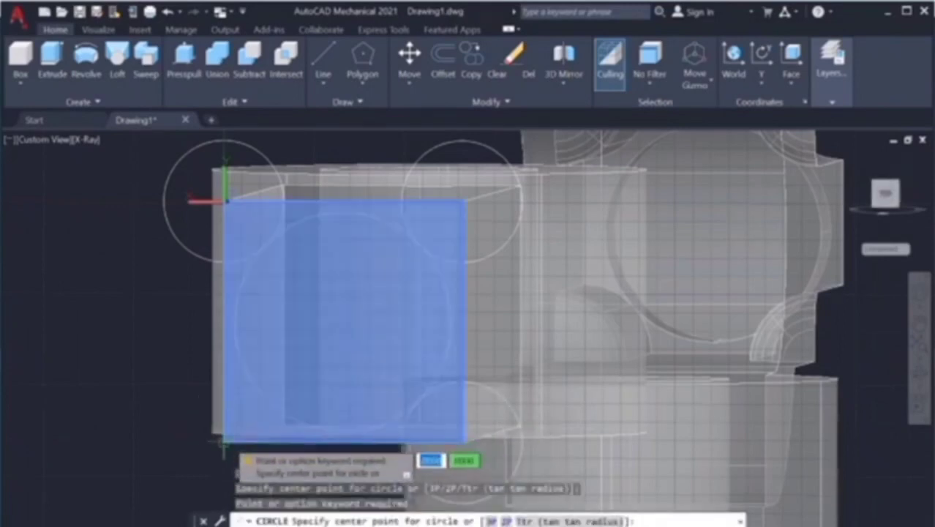
left_click(223, 437)
key("Return")
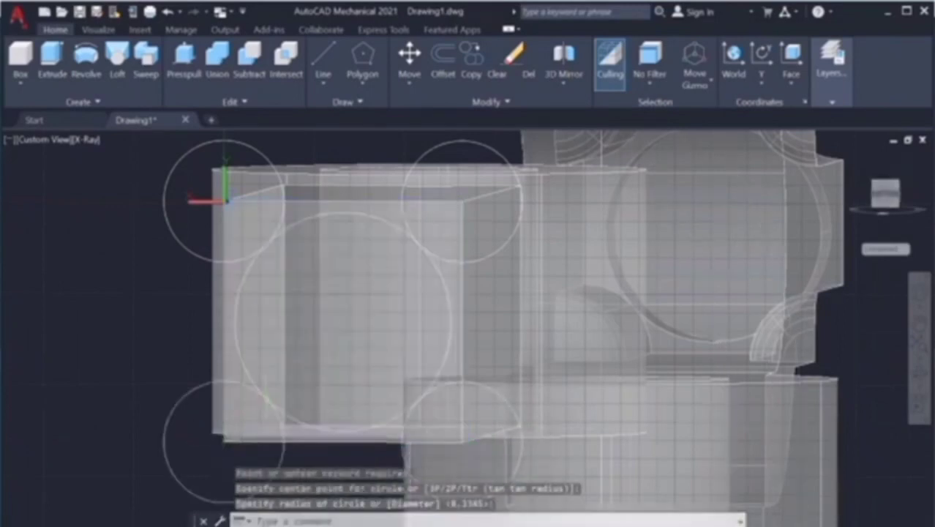
key("Return")
scroll(475, 351, "down", 2)
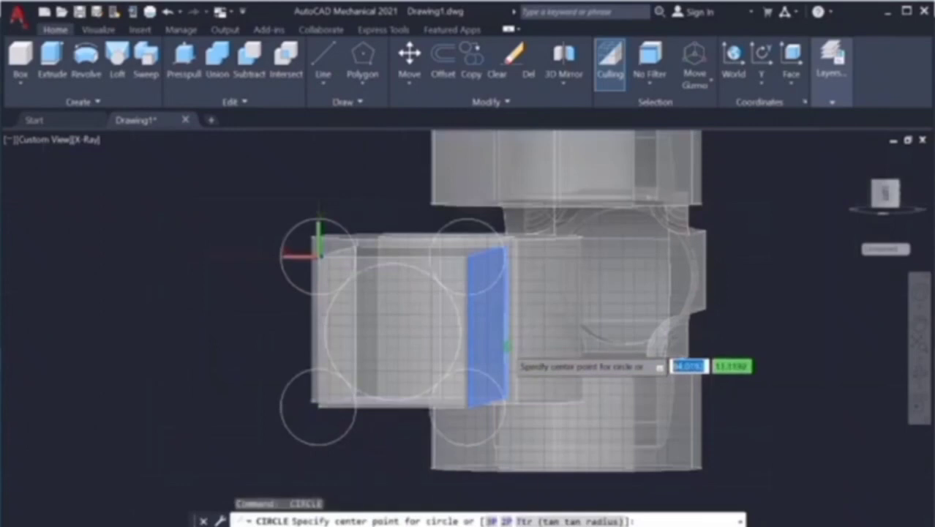
key("Escape")
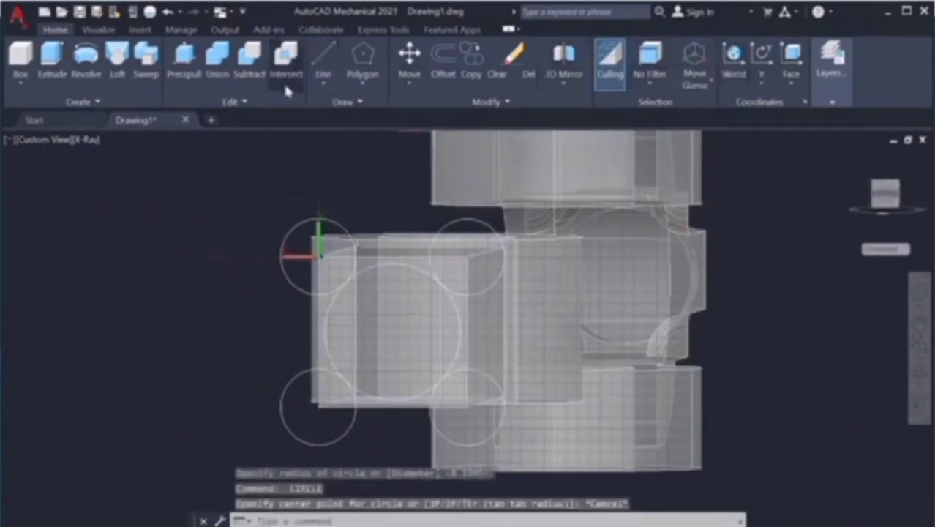
Step: Presspull the areas inside the four small circles and the large centre circle
left_click(184, 57)
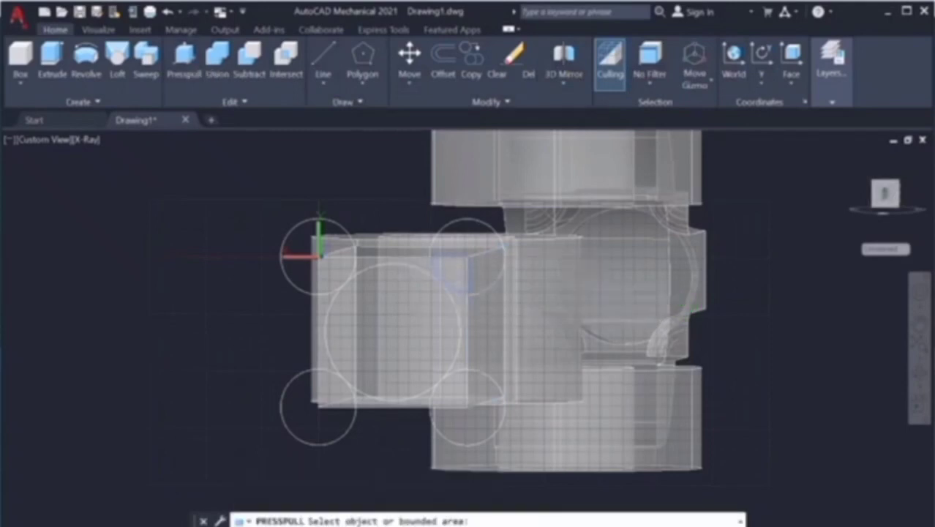
left_click(503, 263)
key("Return")
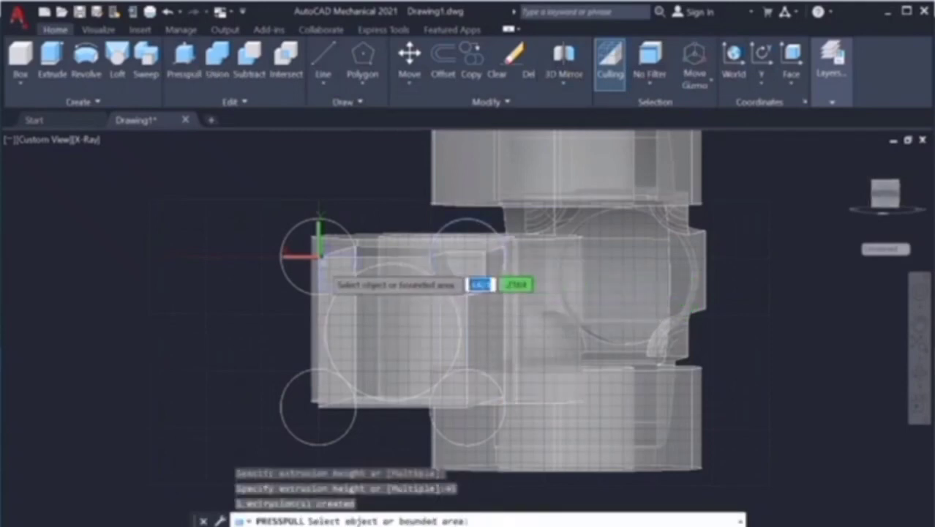
left_click(333, 267)
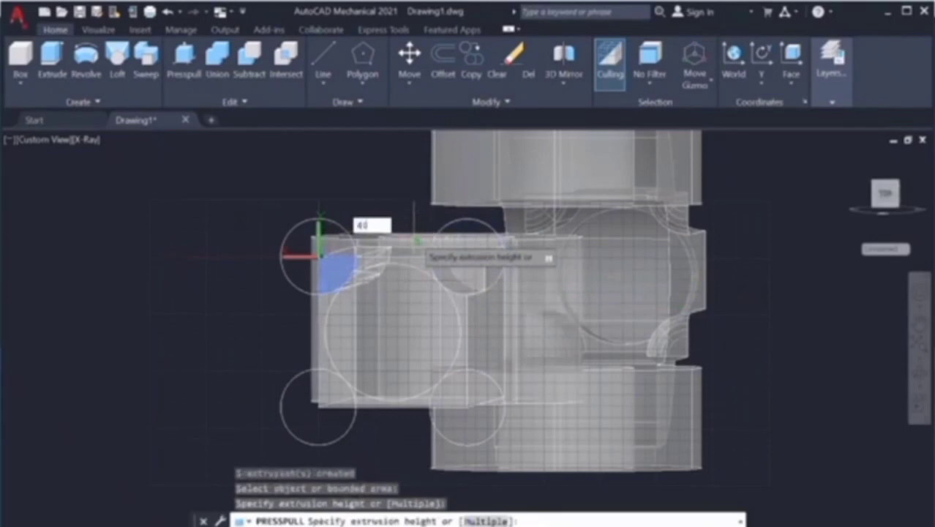
key("Return")
left_click(457, 402)
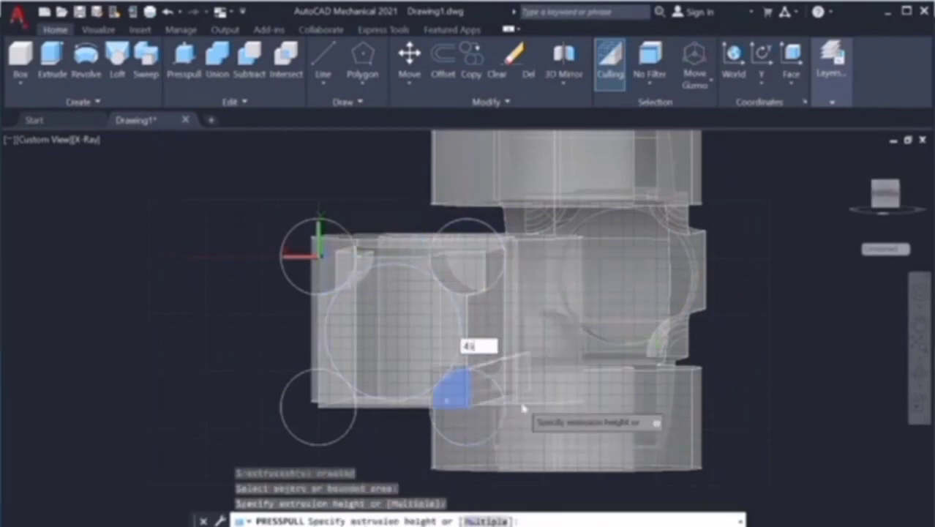
key("Return")
left_click(344, 395)
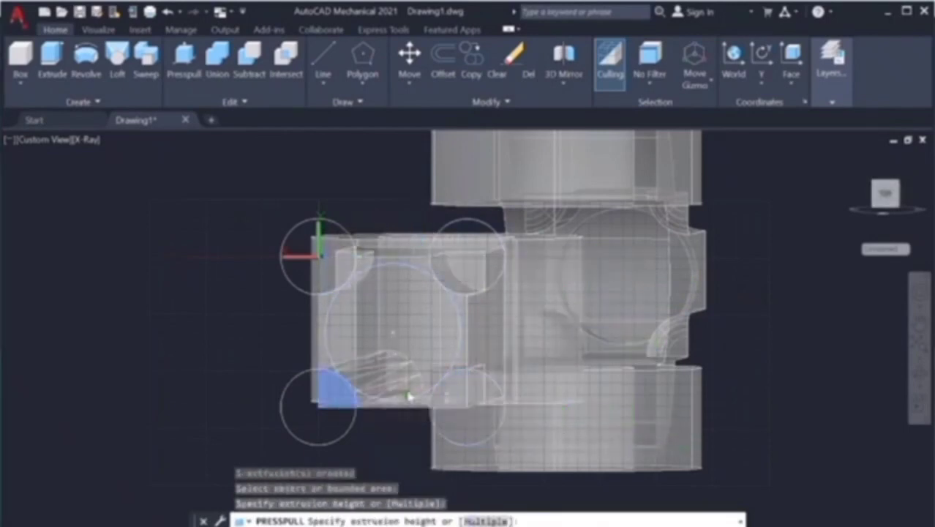
key("Return")
left_click(381, 392)
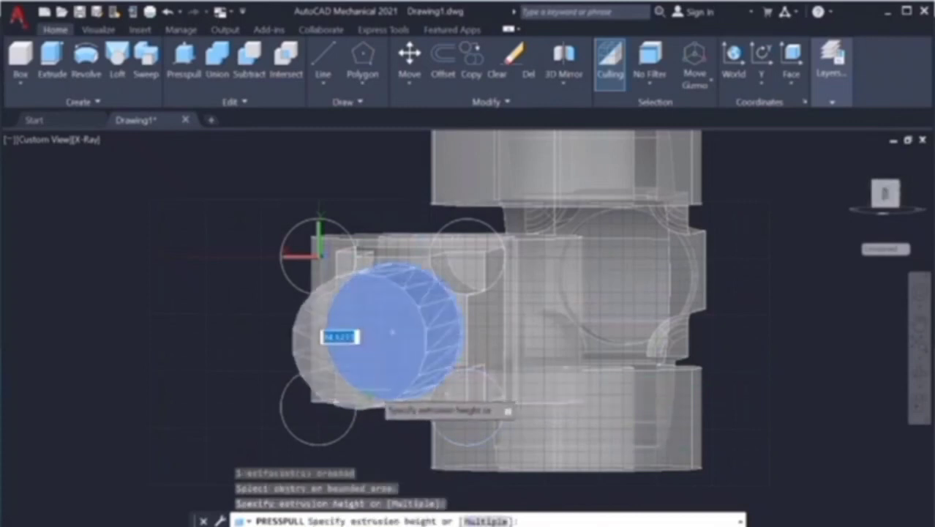
key("Return")
key("Return")
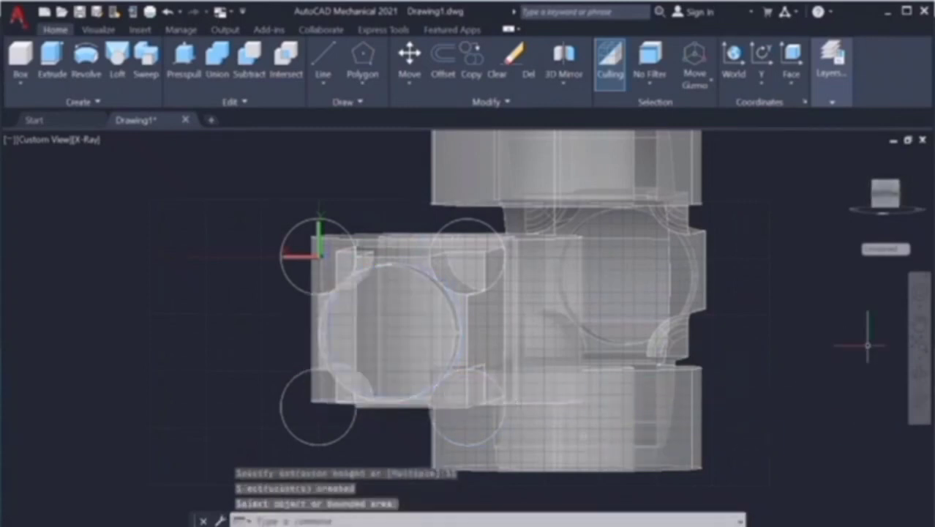
Step: Orbit to an isometric view and delete the four leftover circles around the eye end
left_click(919, 327)
left_click_drag(701, 300, 644, 323)
left_click(919, 374)
mouse_move(586, 329)
left_mouse_down()
mouse_move(430, 417)
mouse_move(359, 401)
left_mouse_up()
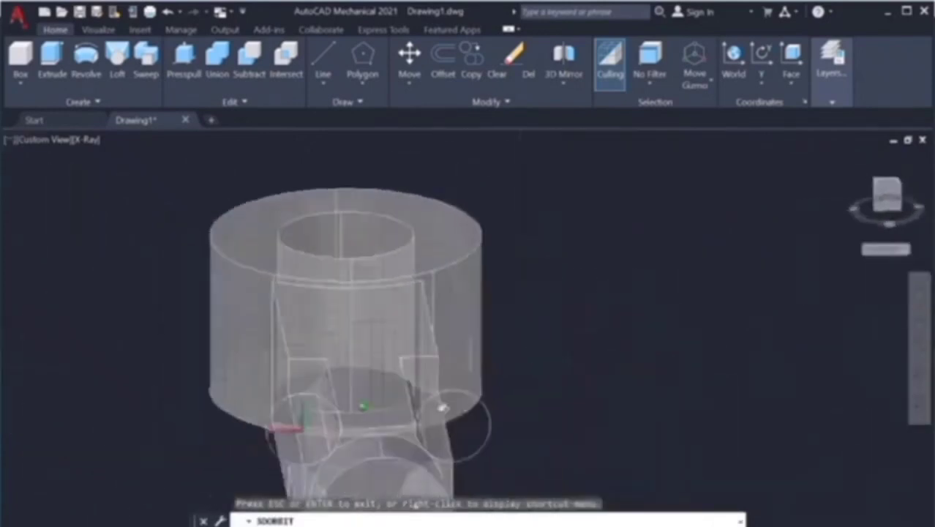
key("Escape")
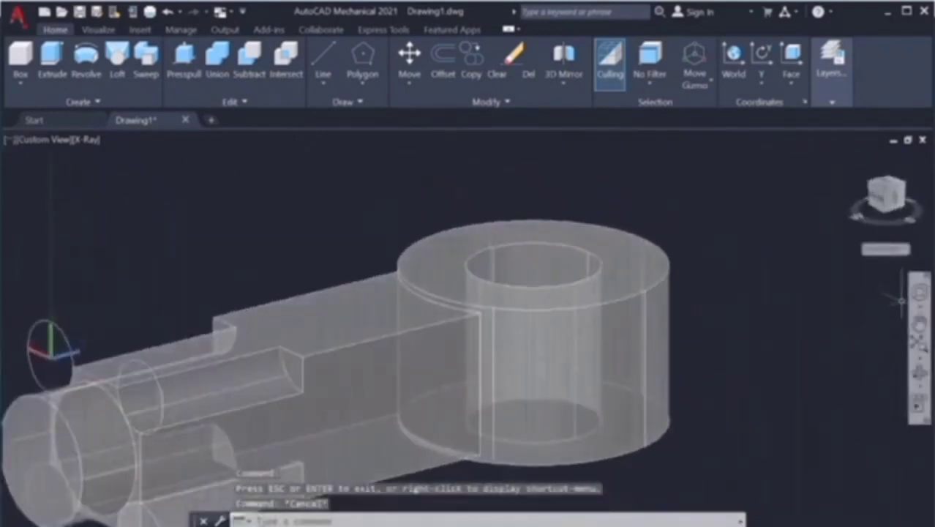
left_click(914, 326)
left_click_drag(350, 335, 548, 281)
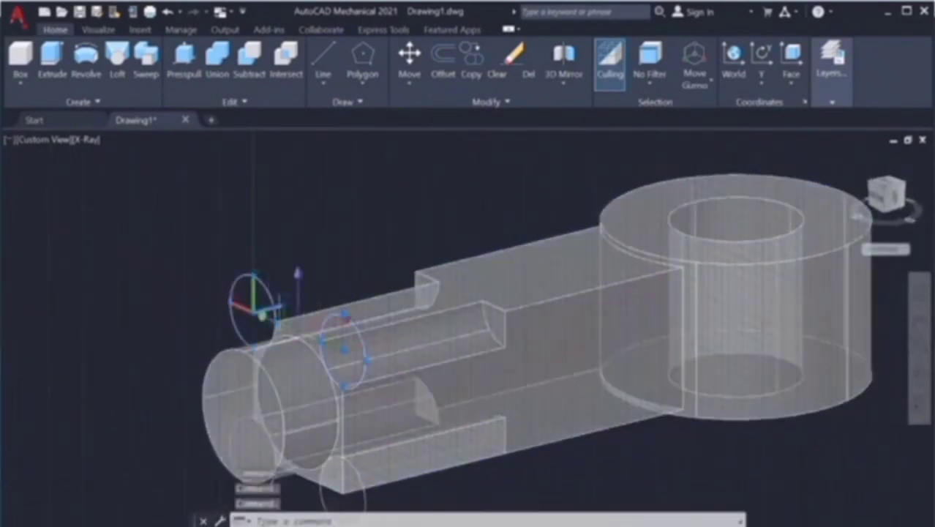
scroll(379, 465, "down", 2)
left_click(379, 467)
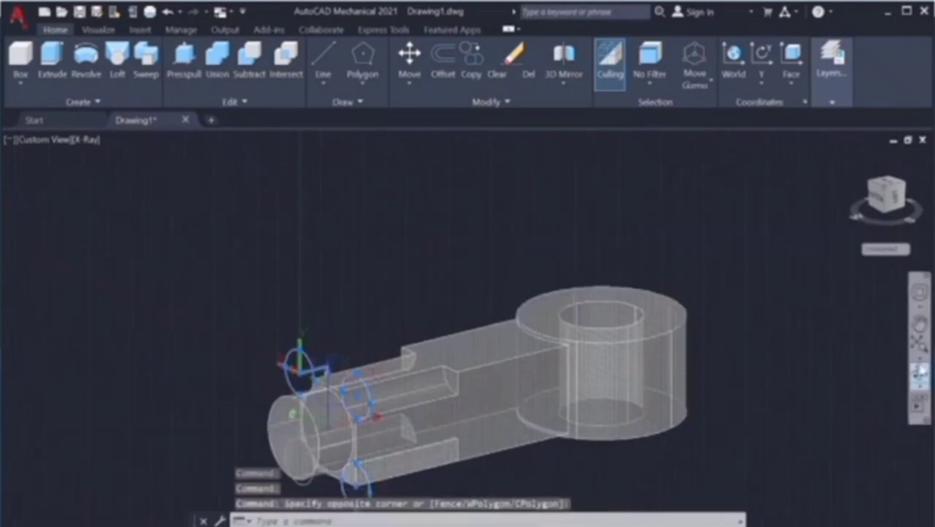
middle_click_drag(557, 391, 411, 428, "shift")
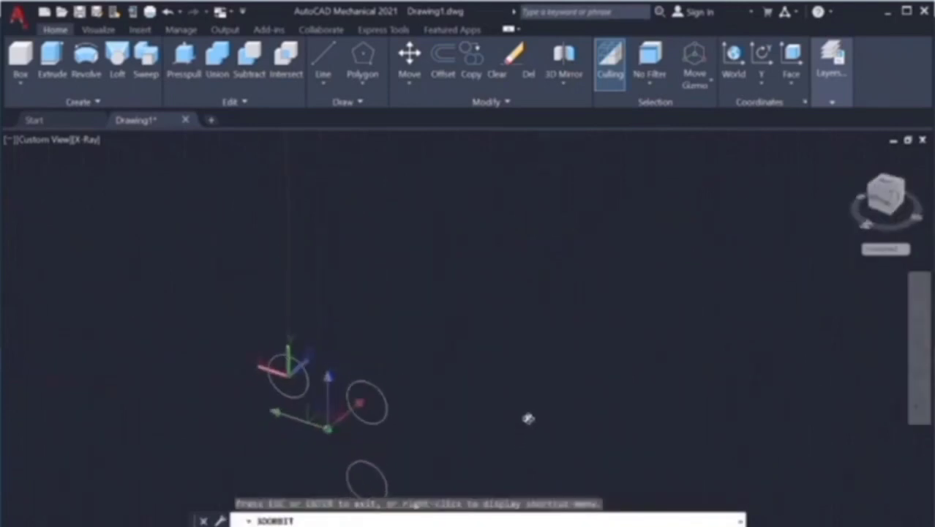
key("Delete")
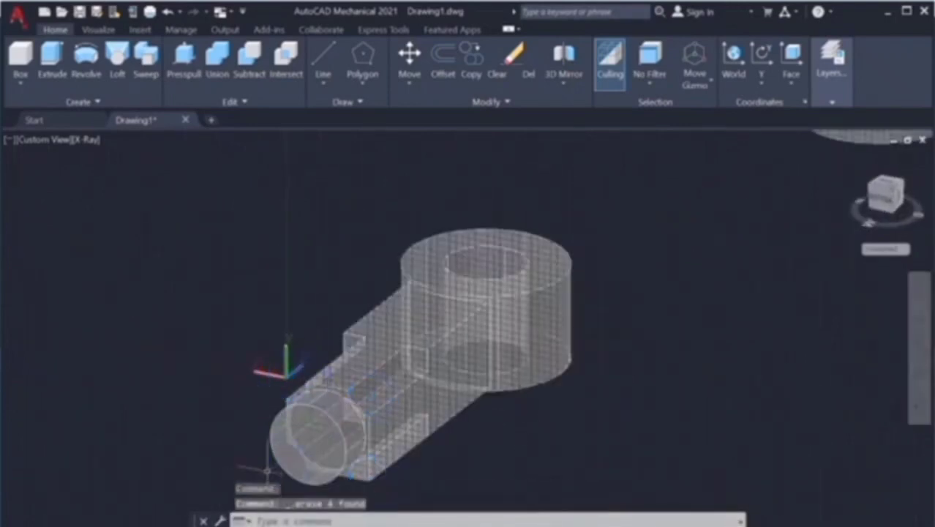
scroll(432, 355, "up", 3)
Step: Start FILLETEDGE with radius 5 and pick the flat section's inner corner edge
type("ILL")
left_click(465, 418)
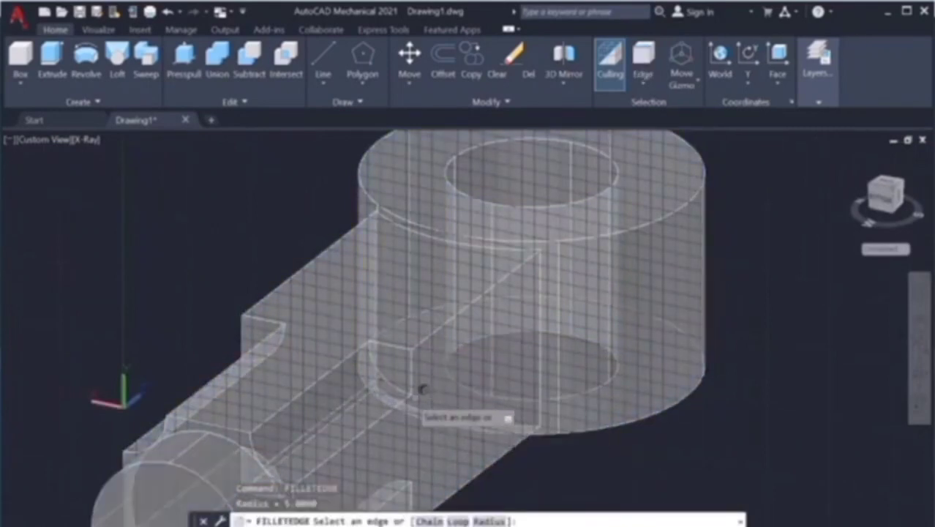
key("Return")
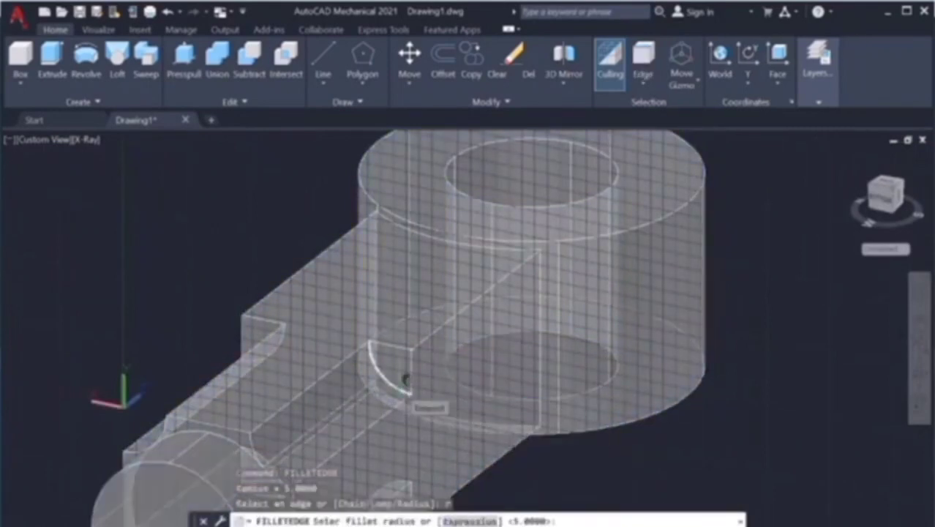
left_click(405, 379)
left_click(388, 366)
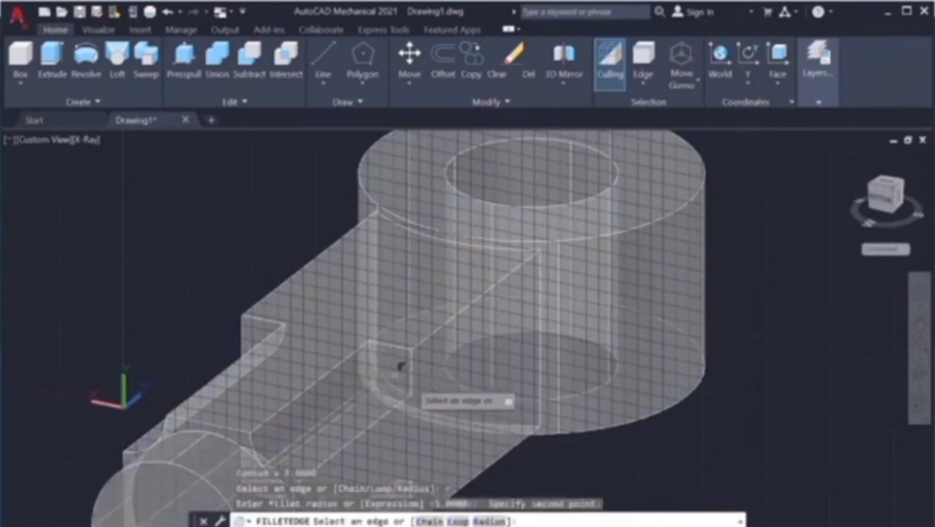
type("r")
key("Return")
key("Return")
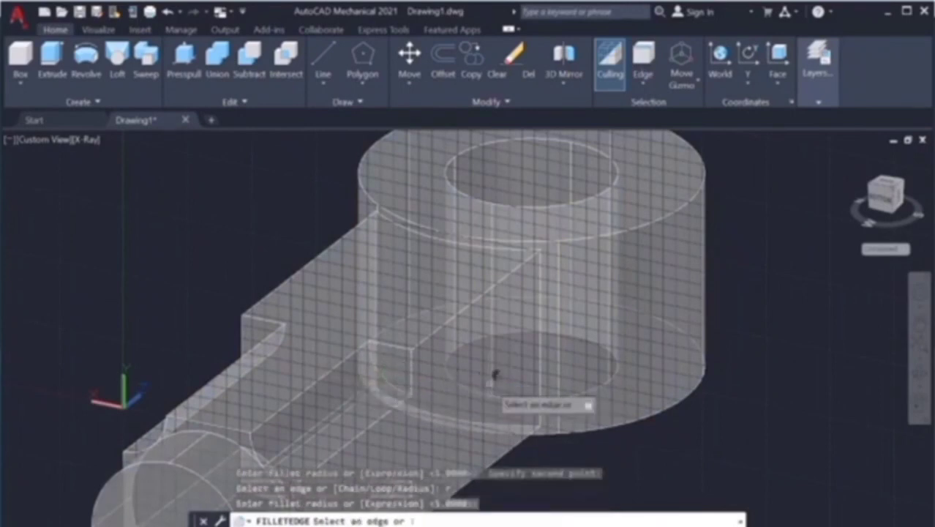
left_click(405, 379)
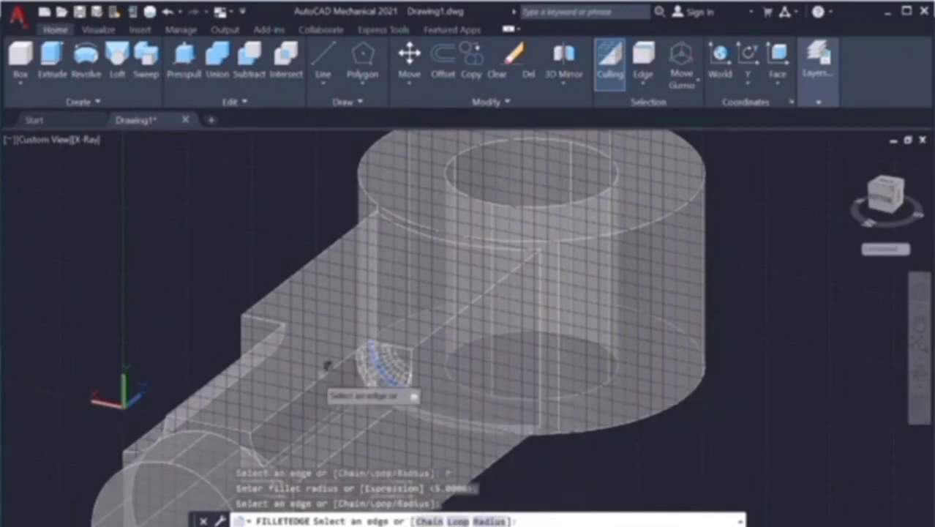
Step: Orbit to the other side, add the step edge near the rod end, and finish selection
scroll(359, 410, "down", 5)
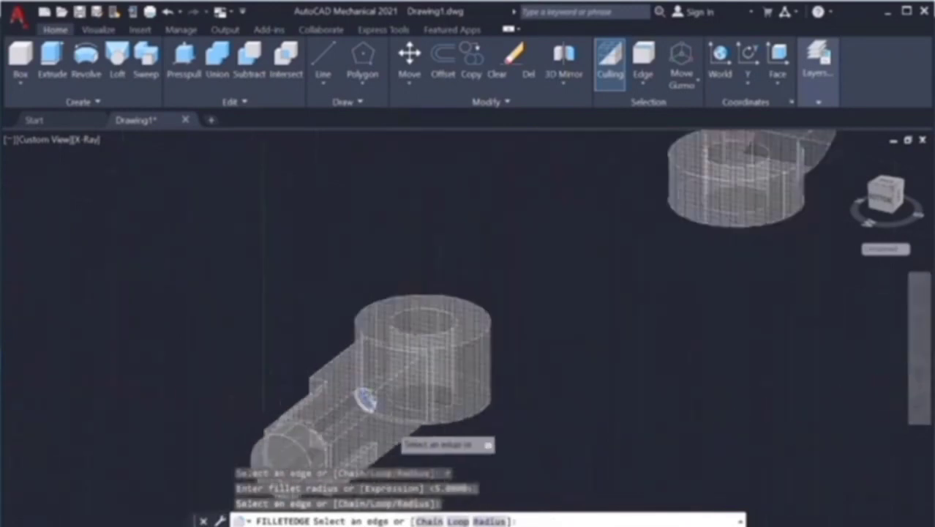
scroll(369, 424, "down", 3)
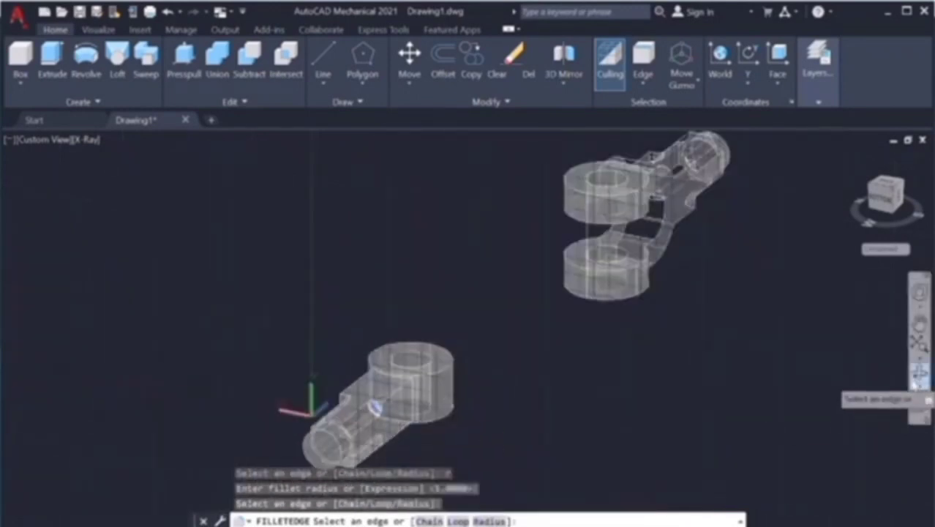
left_click(919, 388)
left_click_drag(529, 378, 553, 382)
scroll(545, 388, "up", 3)
scroll(527, 403, "up", 3)
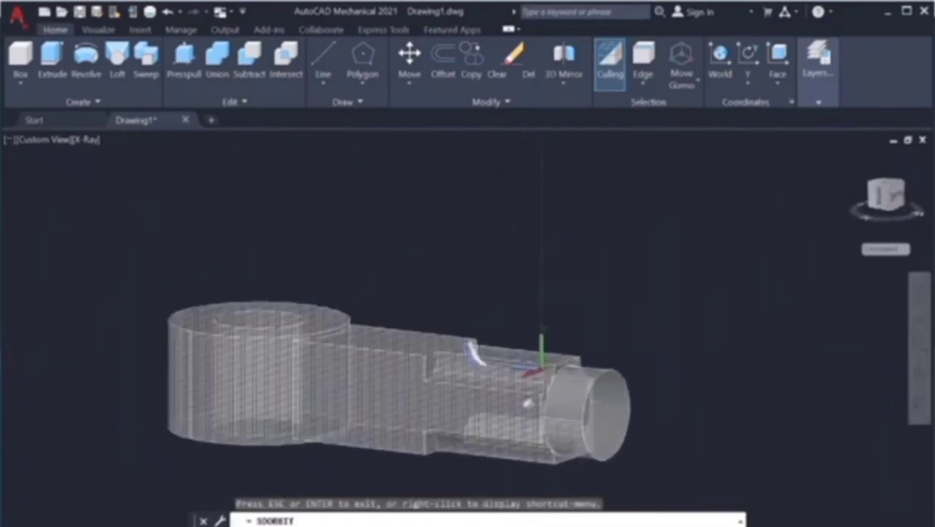
scroll(441, 380, "up", 3)
key("Escape")
scroll(448, 384, "down", 3)
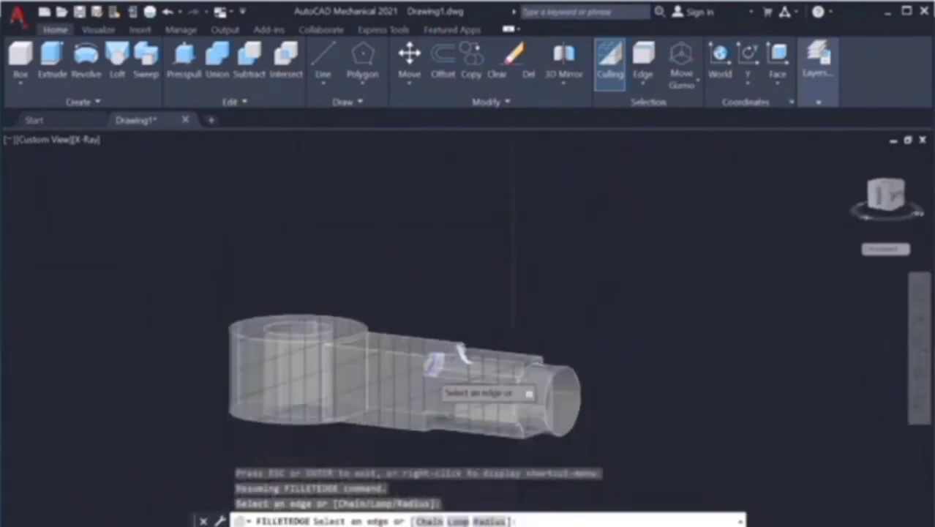
scroll(450, 426, "up", 3)
left_click(407, 288)
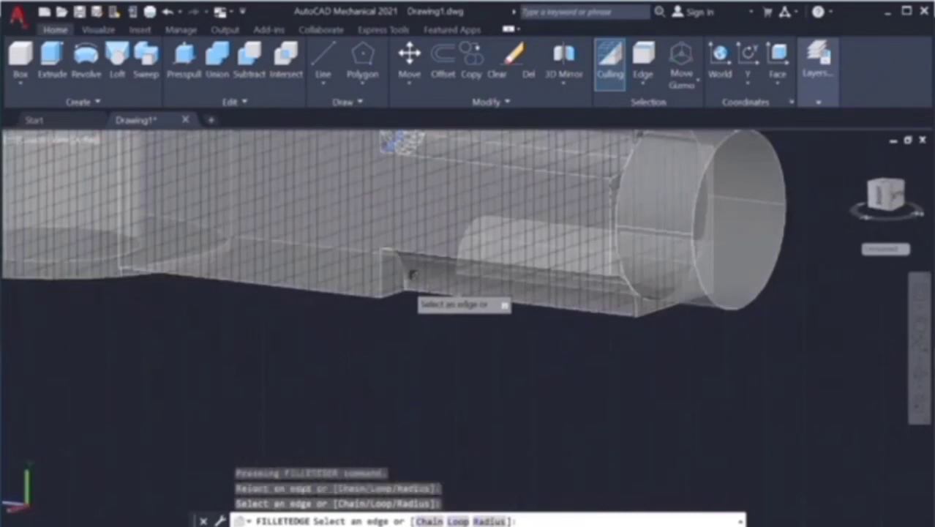
key("Return")
key("Return")
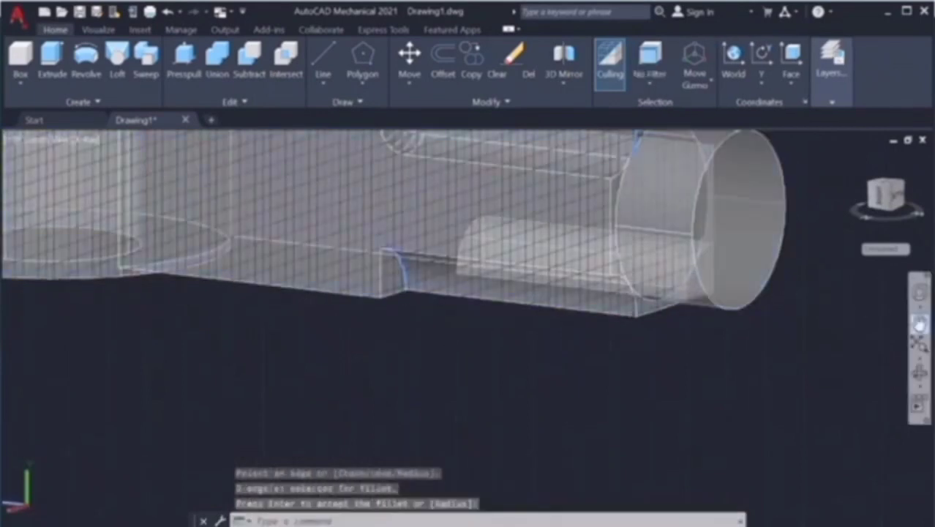
middle_click_drag(615, 329, 513, 344, "shift")
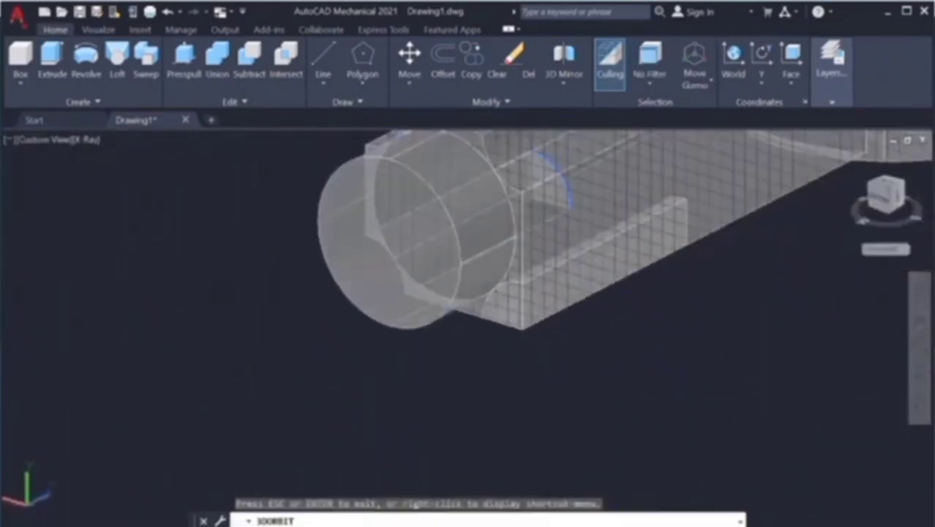
Step: Make a test Presspull extrusion of the filleted corner area and delete it
left_click(185, 58)
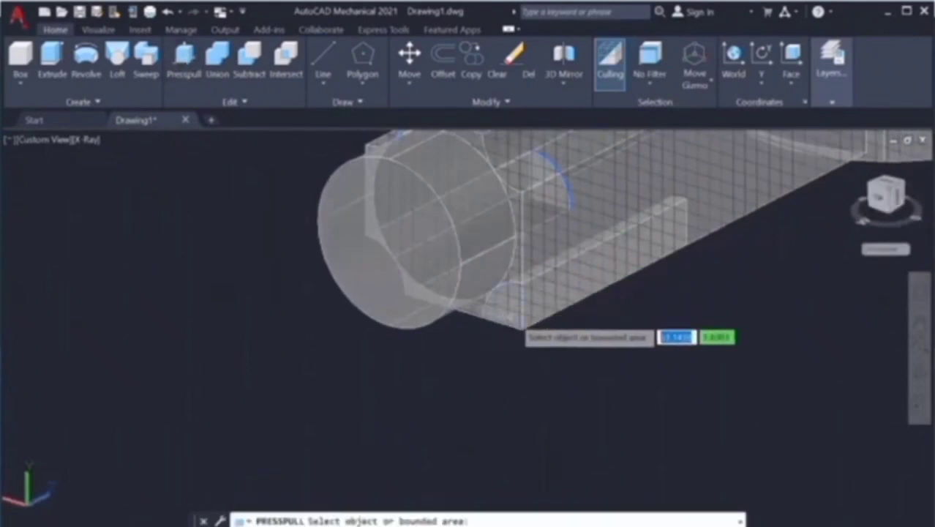
left_click(513, 307)
left_click(661, 298)
key("Return")
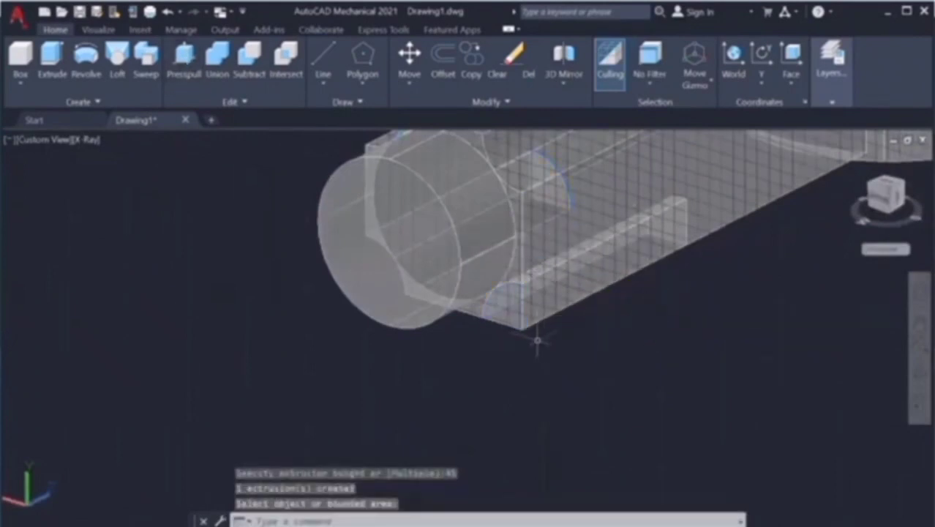
key("Delete")
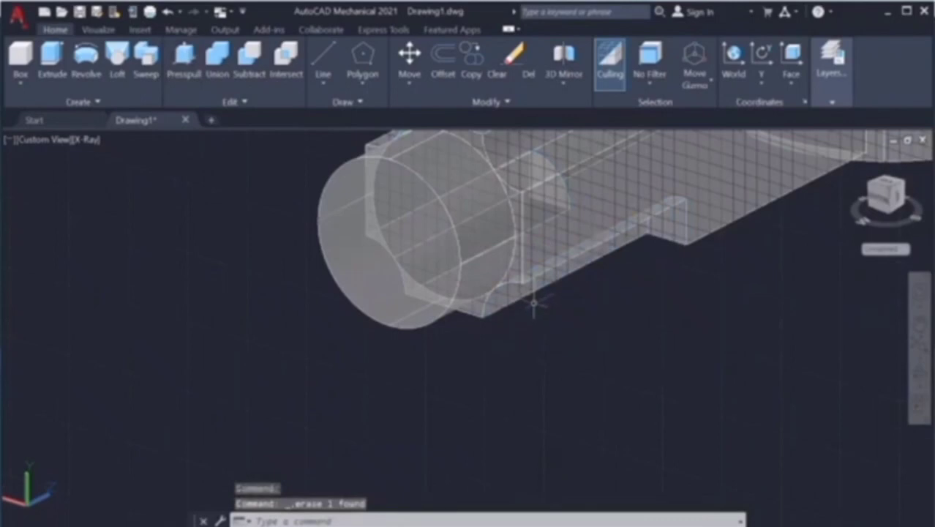
Step: Orbit under the flat section, run FILLETEDGE, and pick the first flat-to-rod step edge
left_click(920, 373)
left_click_drag(556, 293, 600, 232)
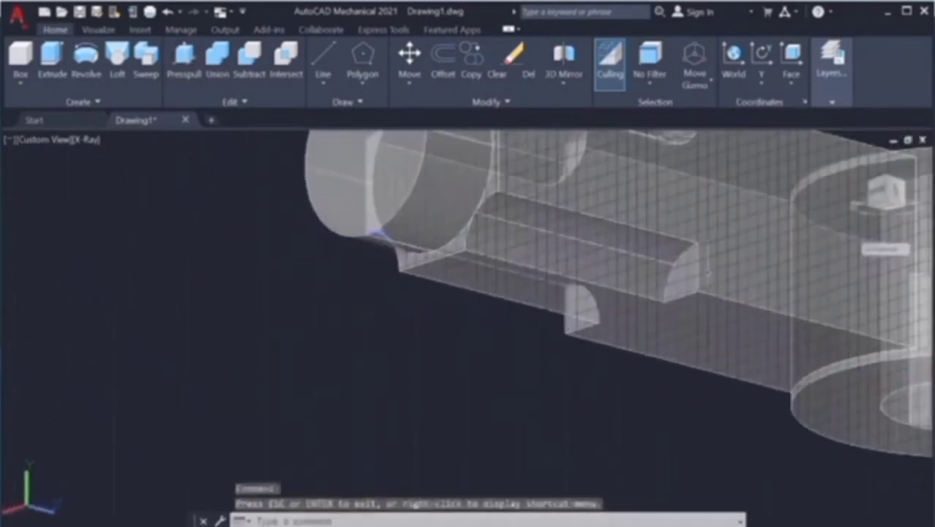
type("illetedge")
key("Return")
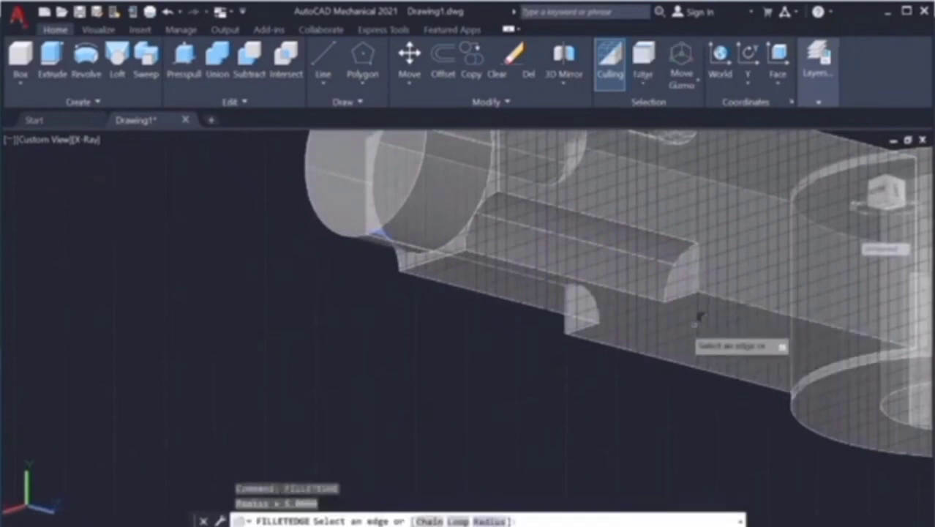
type("r")
key("Return")
key("Return")
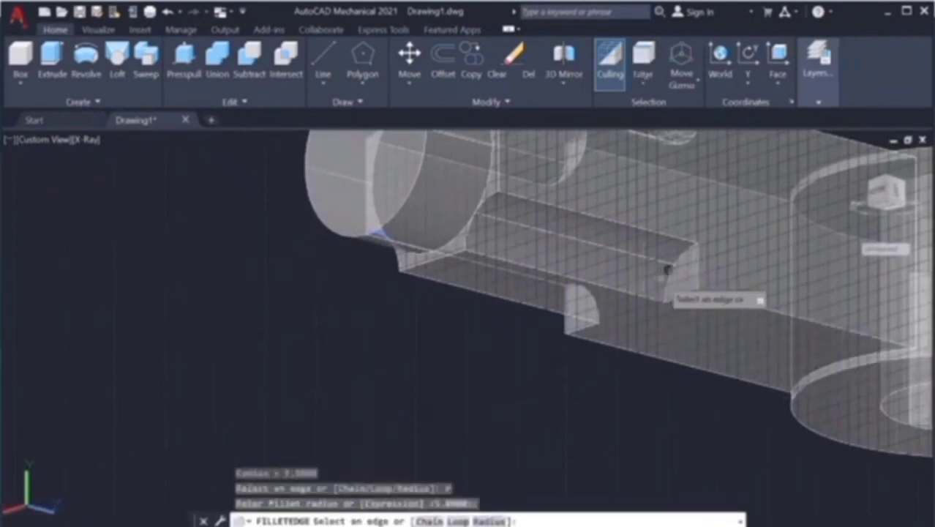
left_click(677, 293)
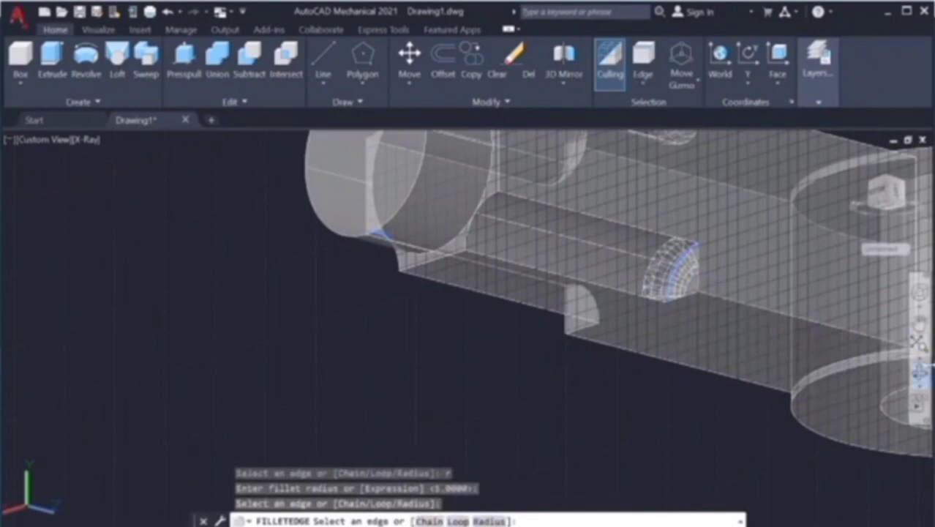
Step: Pick the matching opposite step edge and apply the radius 5 fillet
left_click(920, 373)
left_click_drag(731, 368, 664, 361)
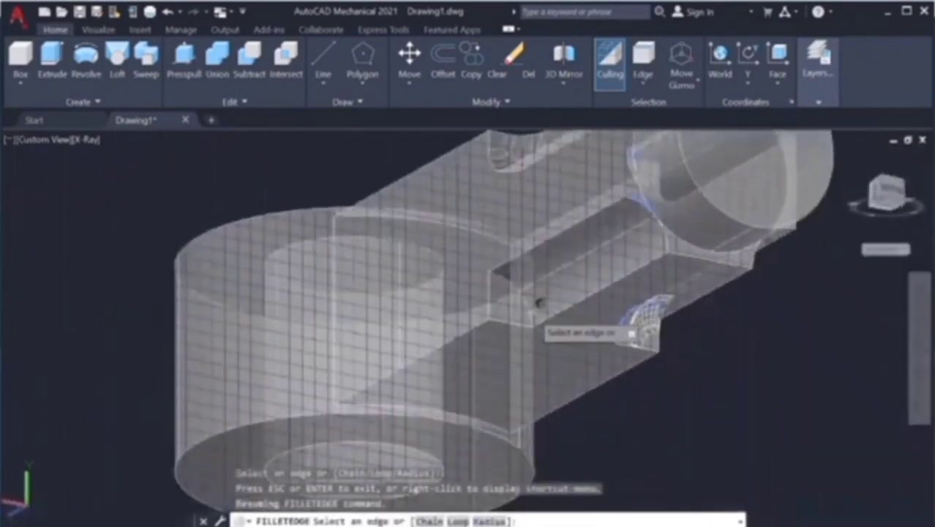
left_click(543, 303)
key("Return")
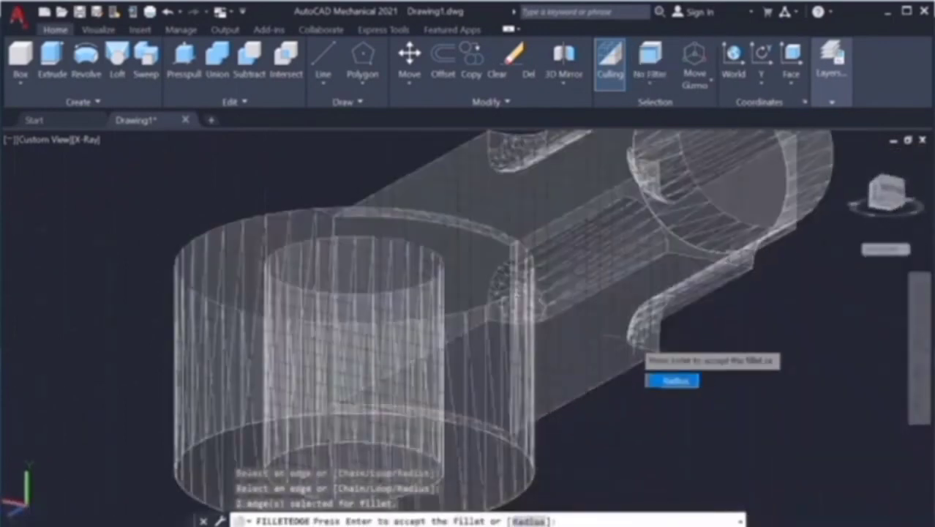
left_click(688, 381)
key("Return")
key("Return")
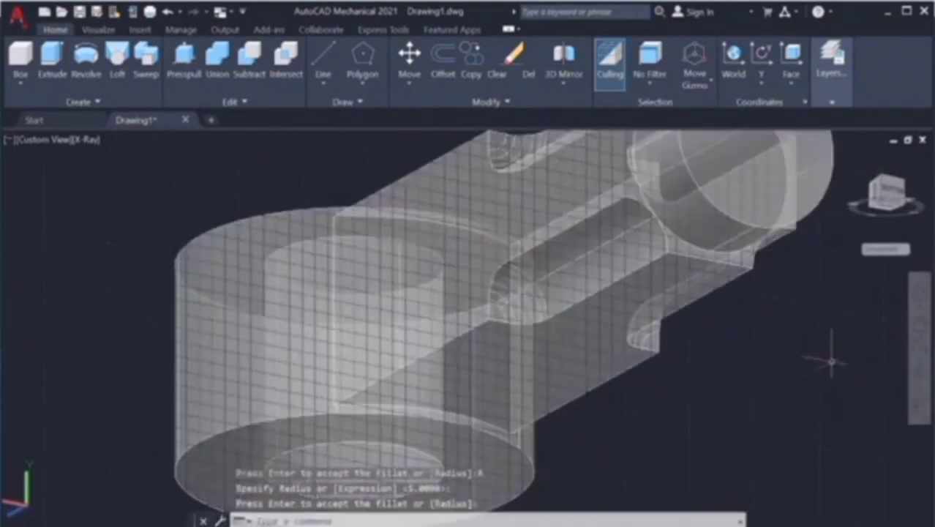
Step: Pan and orbit the eye end to an end-on view, then consult the Word reference drawing
left_click(920, 326)
left_click_drag(639, 313, 543, 387)
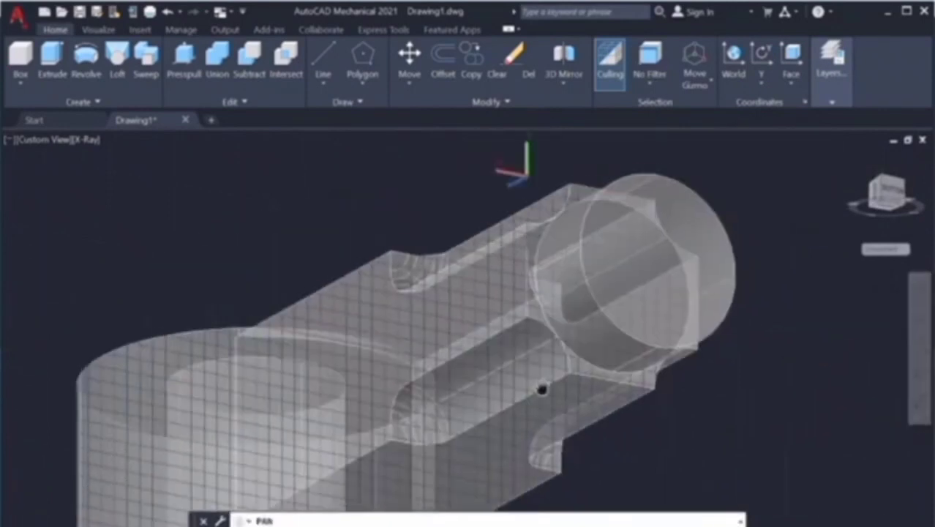
mouse_move(665, 340)
left_mouse_down()
mouse_move(585, 398)
mouse_move(510, 382)
mouse_move(568, 388)
mouse_move(609, 313)
left_mouse_up()
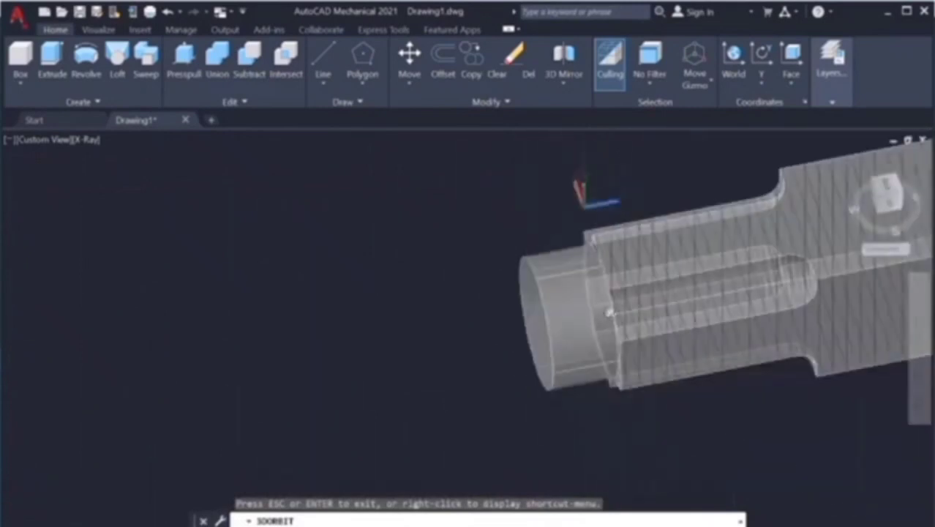
key("alt+Tab")
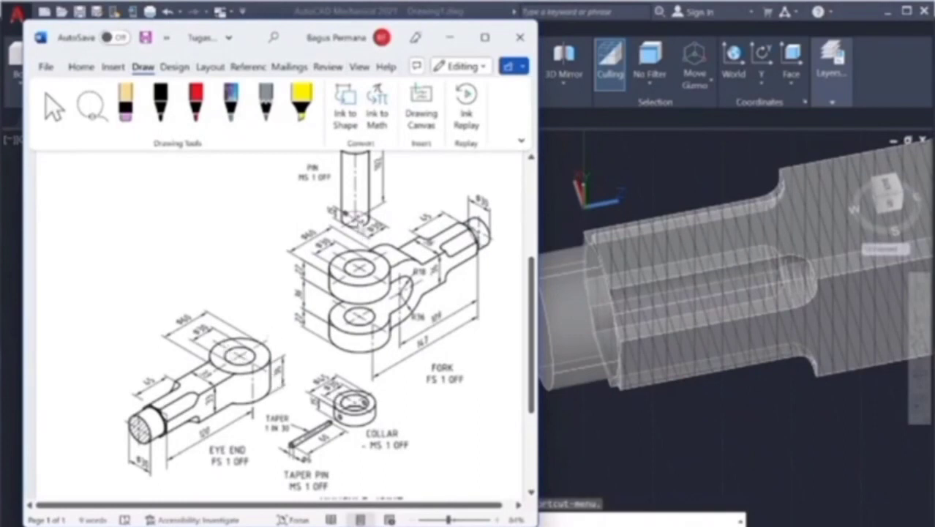
Step: Zoom out and pan until both the eye end and the fork are in view
scroll(390, 232, "up", 2)
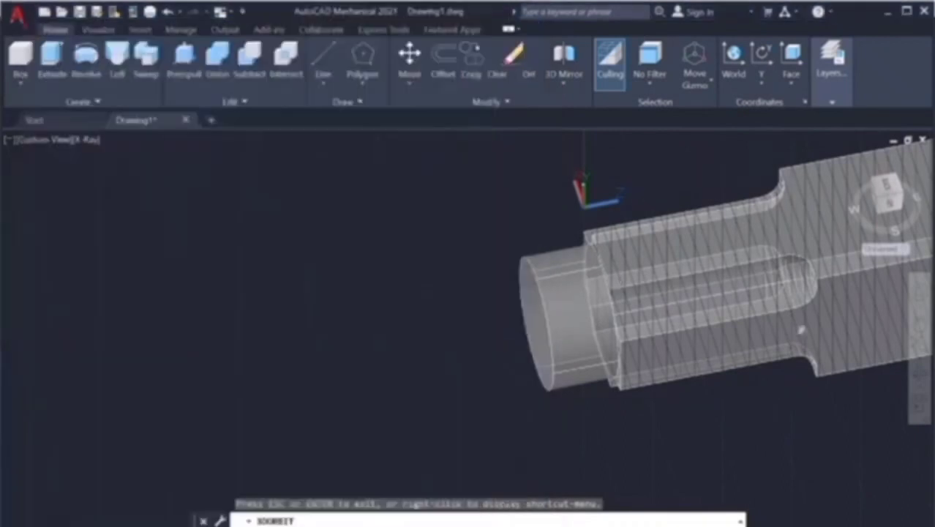
left_click_drag(746, 274, 309, 317)
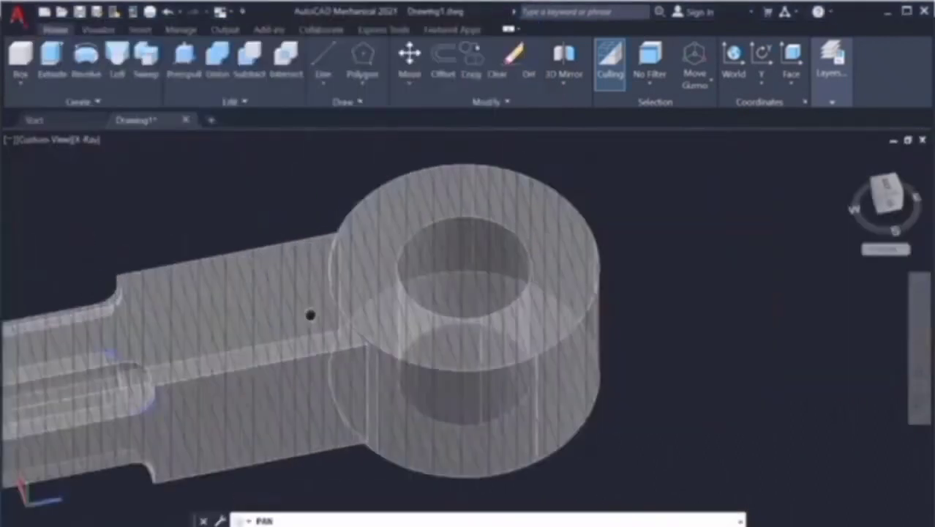
scroll(601, 240, "down", 3)
scroll(705, 234, "down", 2)
mouse_move(705, 234)
left_mouse_down()
mouse_move(587, 287)
mouse_move(670, 194)
mouse_move(502, 344)
mouse_move(530, 277)
mouse_move(435, 205)
left_mouse_up()
Step: Zoom and pan to bring the fork into the lower right of the view
key("Escape")
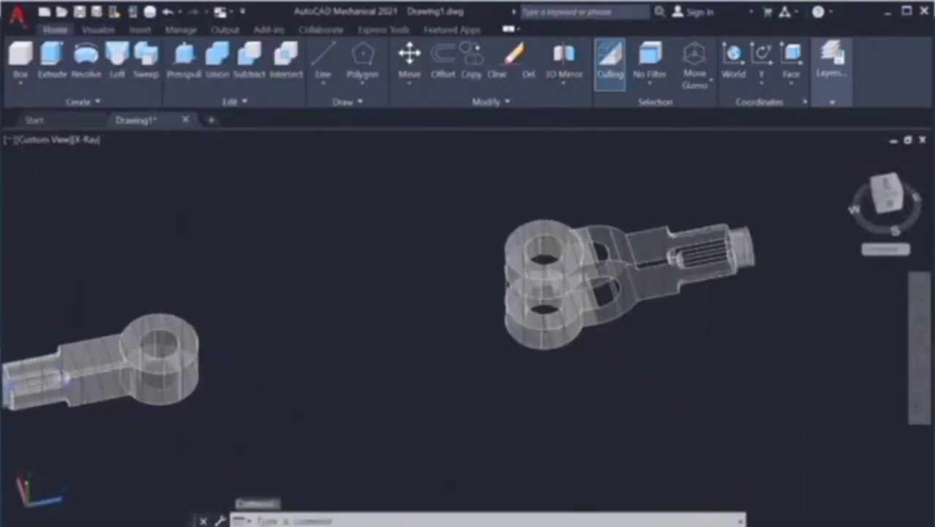
scroll(566, 217, "up", 4)
scroll(547, 236, "up", 2)
scroll(598, 271, "down", 3)
scroll(598, 270, "down", 1)
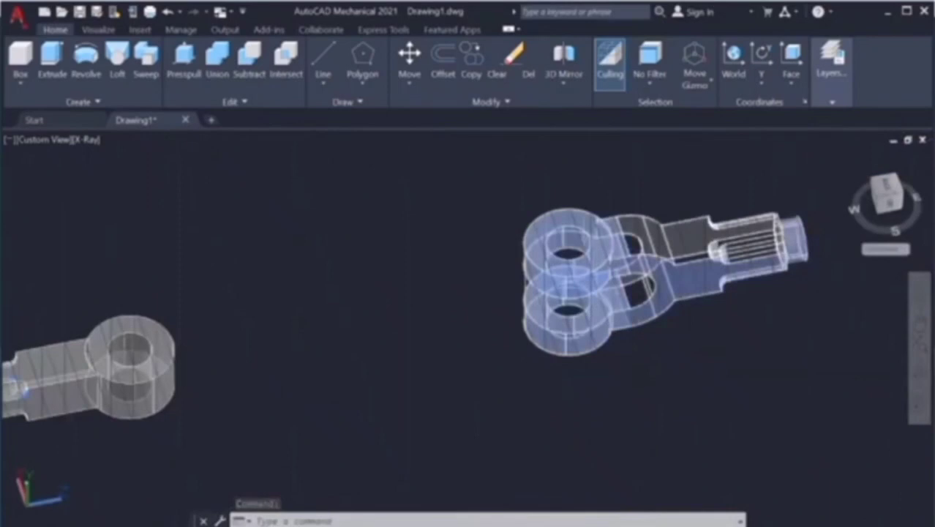
left_click(919, 326)
left_click_drag(614, 267, 570, 334)
scroll(571, 333, "up", 2)
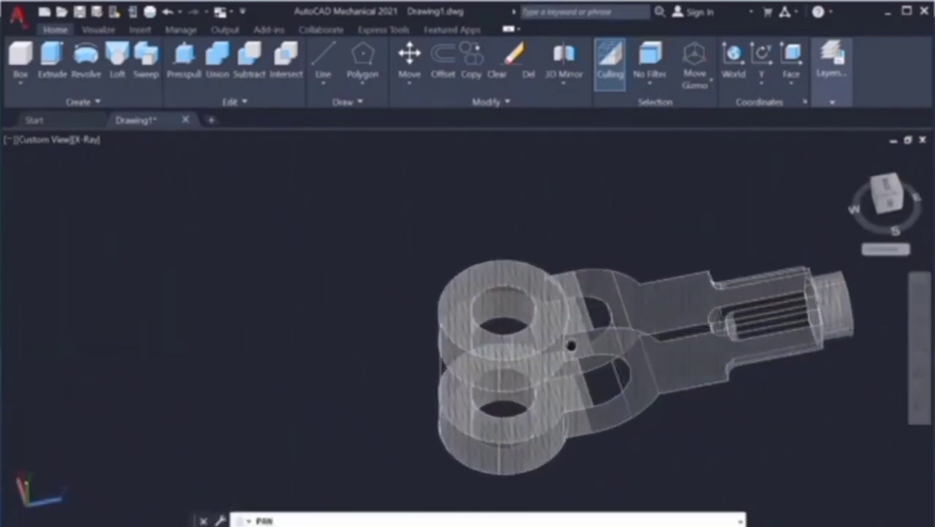
Step: Draw a 100-unit vertical line up from the centre of the fork's eye
key("Return")
scroll(562, 376, "up", 2)
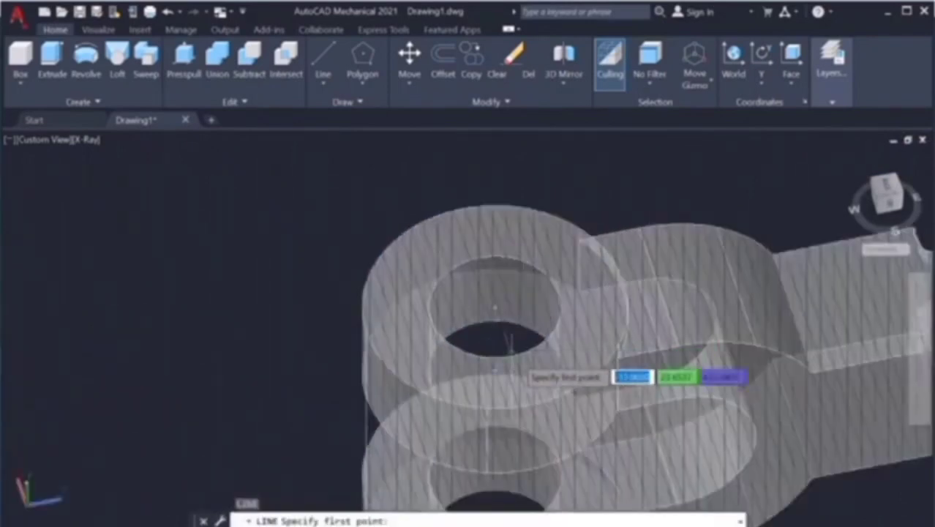
left_click(498, 307)
scroll(482, 194, "down", 4)
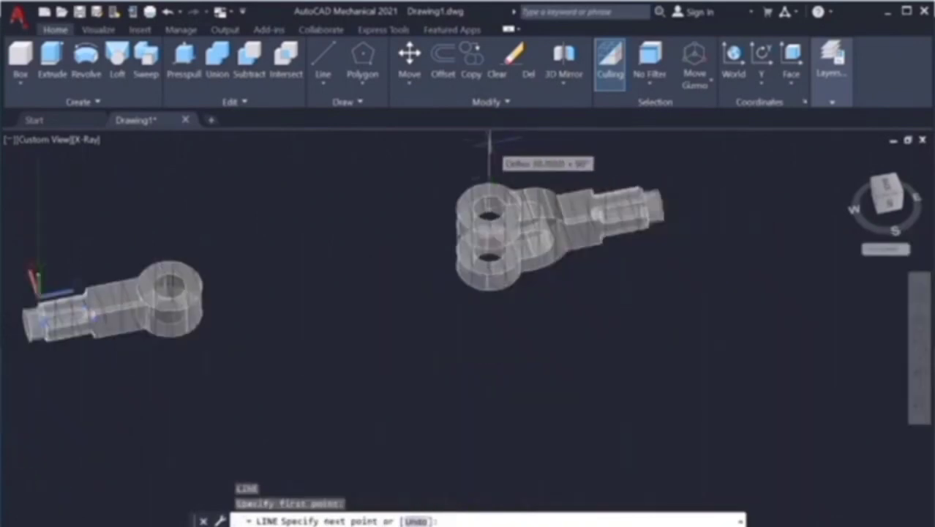
type("6")
key("Return")
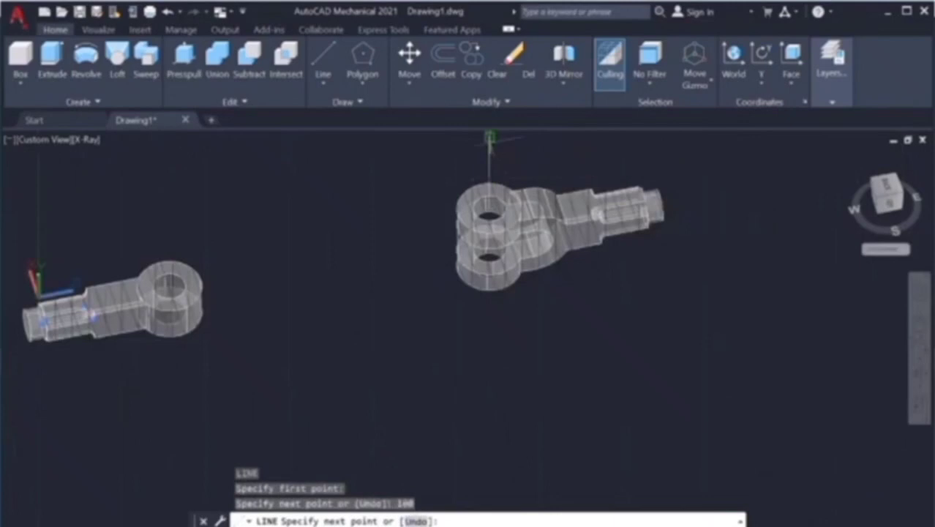
key("Escape")
Step: Reframe the fork and start a circle centred at the line's top end
left_click(920, 325)
left_click_drag(659, 220, 664, 344)
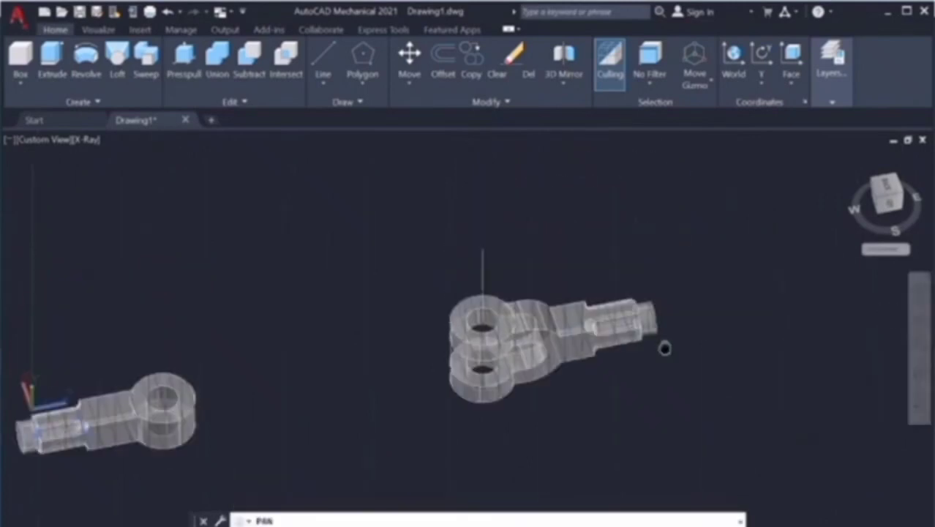
scroll(487, 235, "up", 2)
scroll(589, 292, "up", 2)
key("Escape")
type("c")
key("Return")
left_click(505, 315)
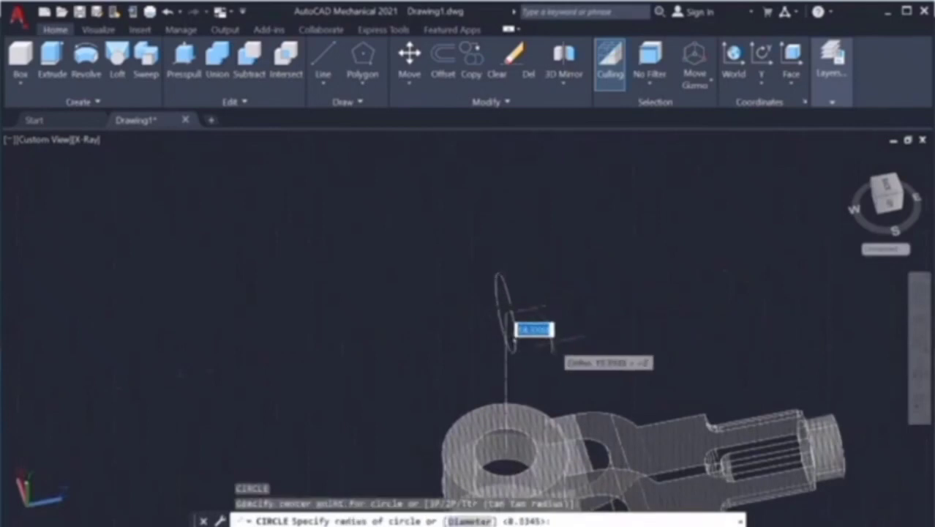
Step: After checking the Word reference drawing, align the UCS to the fork eye's top face
key("Escape")
key("alt+Tab")
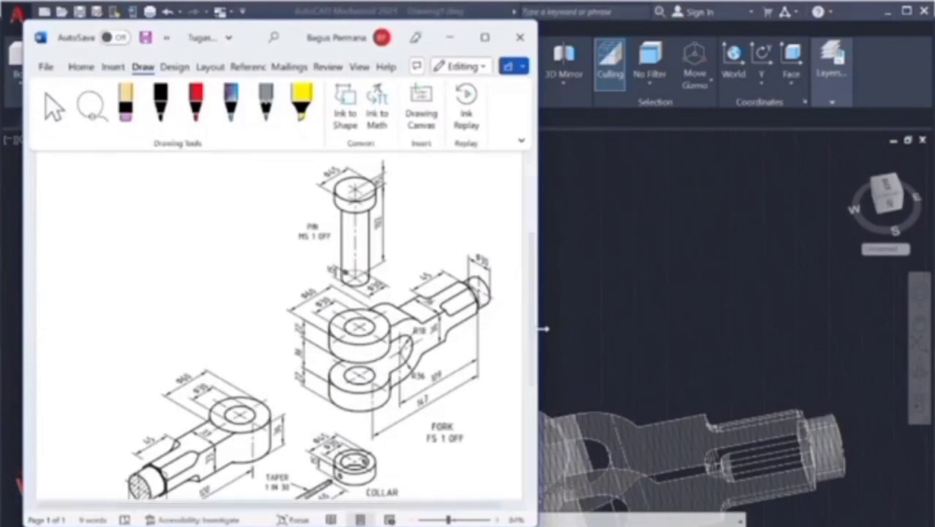
left_click(543, 326)
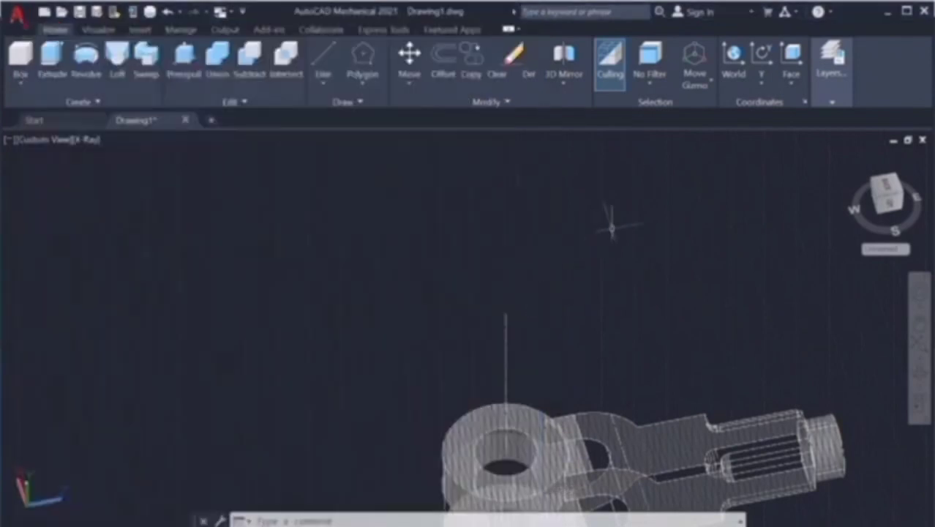
left_click(792, 54)
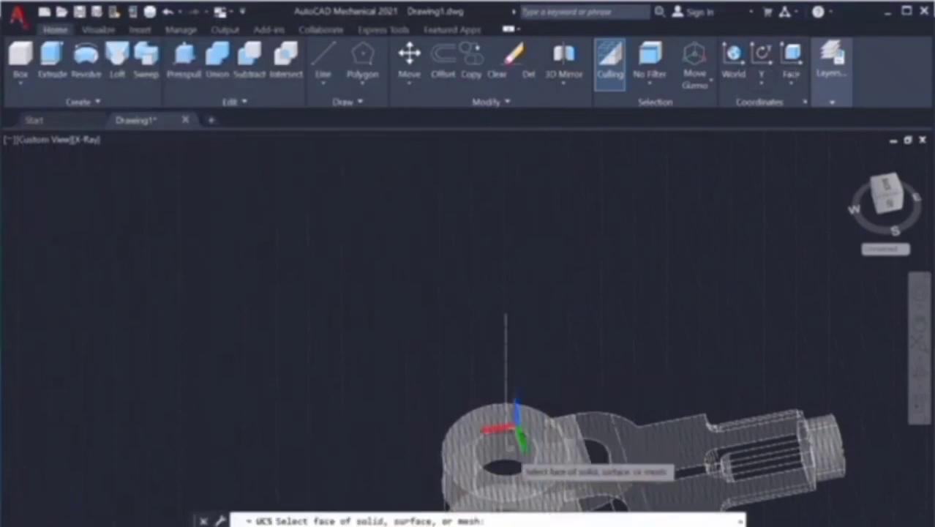
left_click(465, 452)
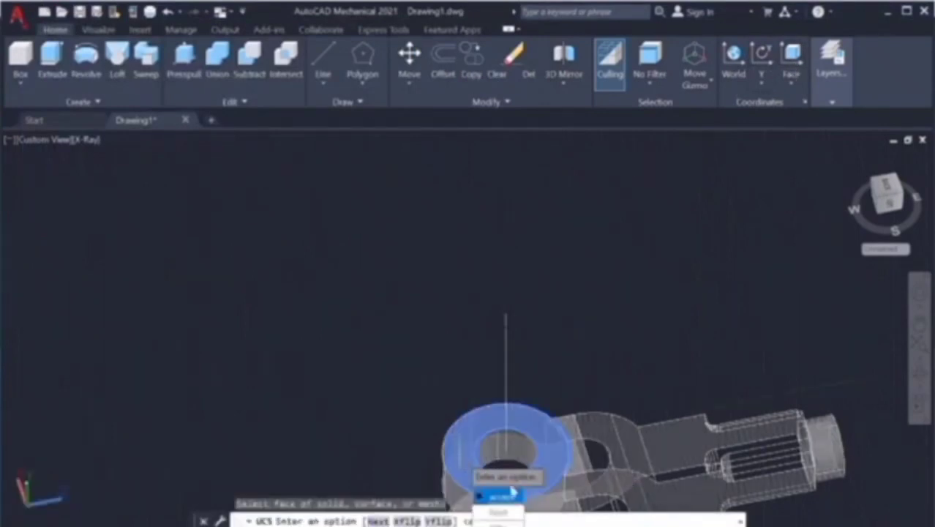
left_click(505, 498)
Step: Draw a circle sized by diameter, centred at the top of the guide line
type("c")
key("Return")
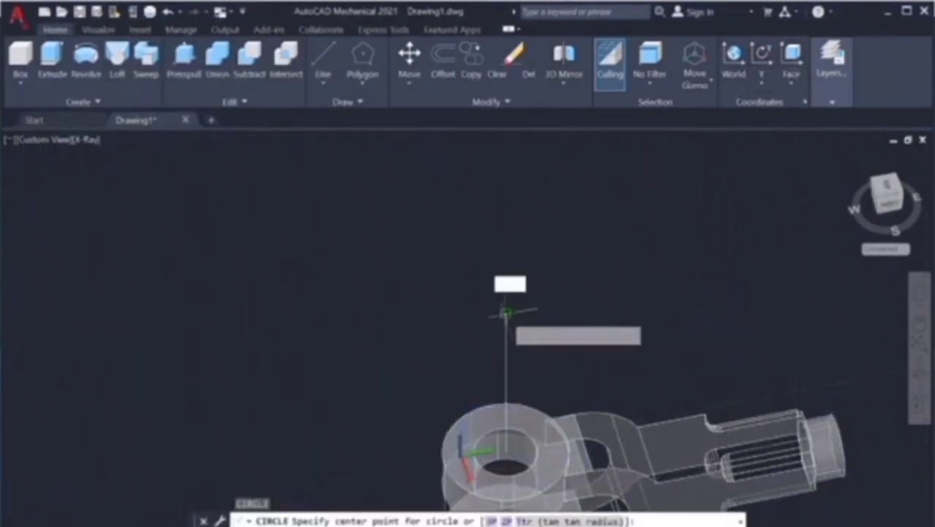
left_click(504, 315)
type("1")
key("BackSpace")
type("d")
key("Return")
key("Return")
key("Escape")
Step: Presspull the circle upward into the pin shaft cylinder
left_click(183, 55)
left_click(523, 315)
key("alt+Tab")
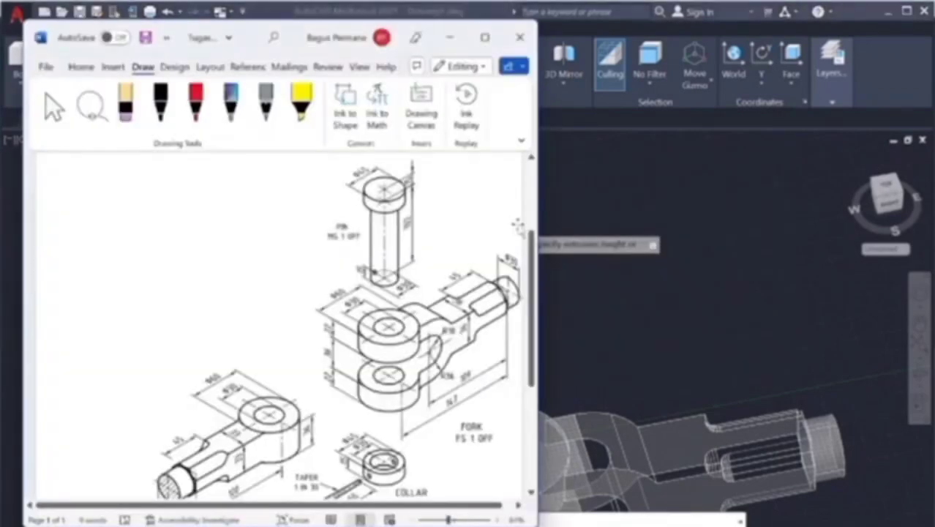
key("alt+Tab")
key("Return")
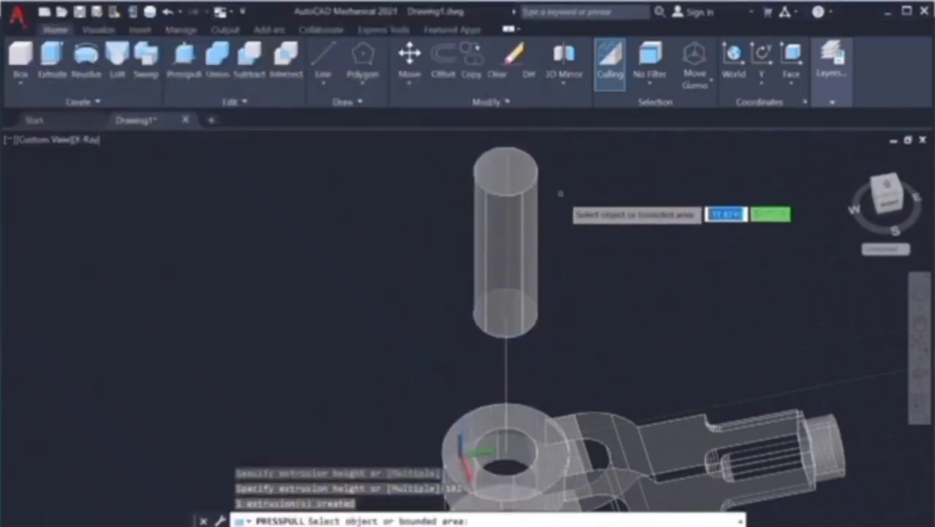
Step: Draw a 45-diameter circle centred on the top of the pin cylinder
type("c")
key("Return")
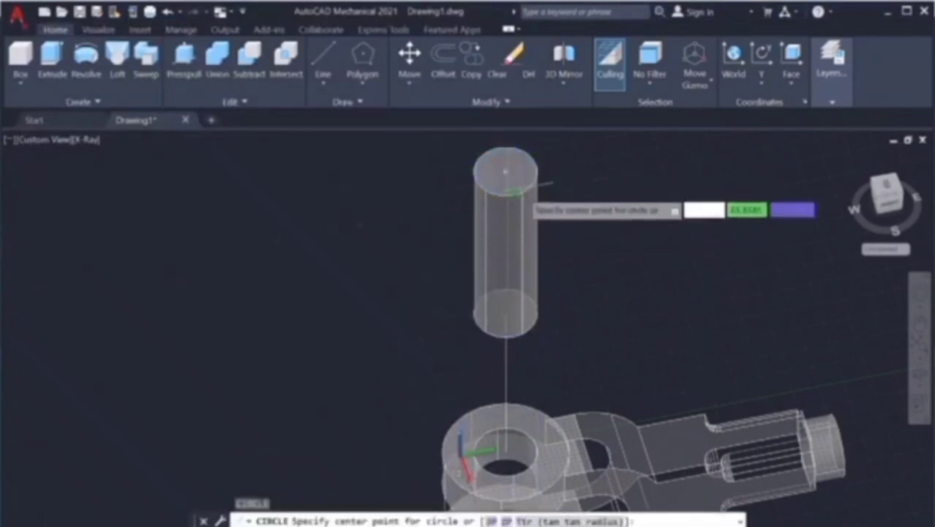
left_click(504, 169)
type("d")
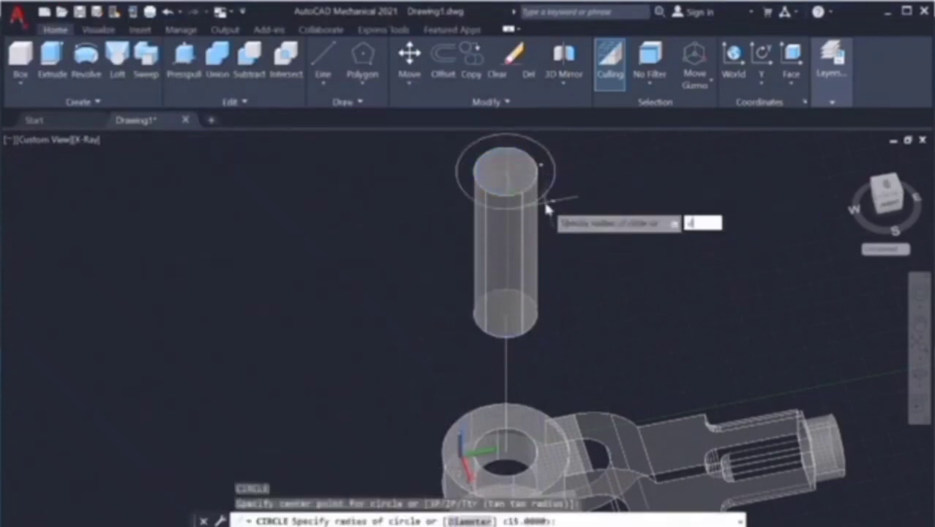
key("Return")
type("45")
key("Return")
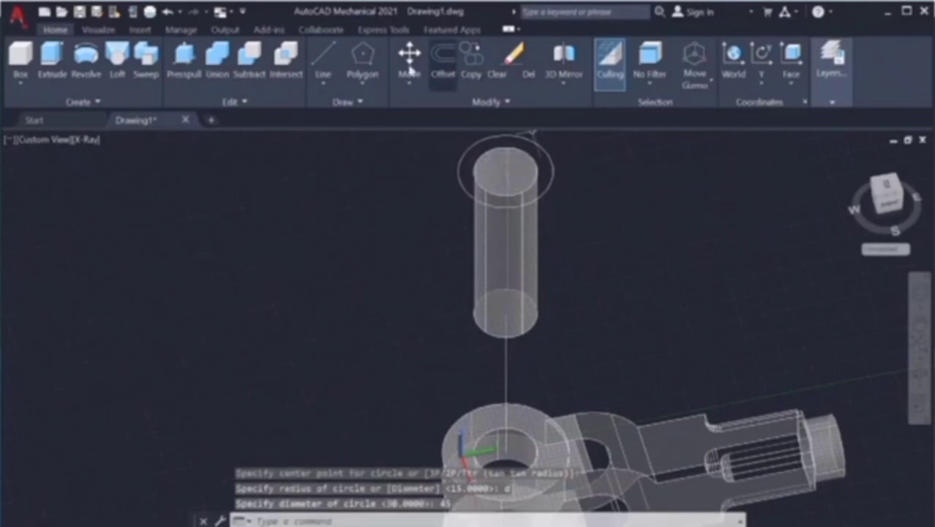
Step: Presspull the 45-diameter circle upward to form the pin head
left_click(184, 59)
left_click(537, 207)
key("alt+Tab")
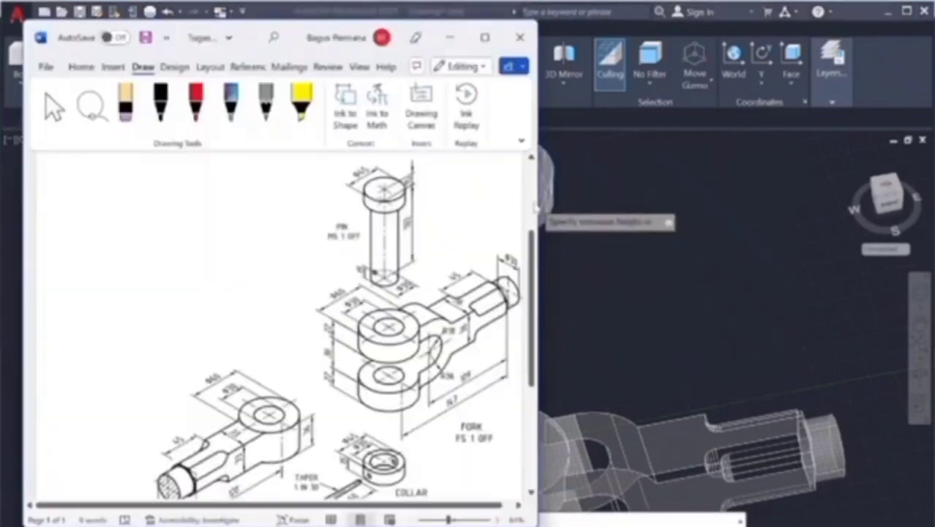
key("alt+Tab")
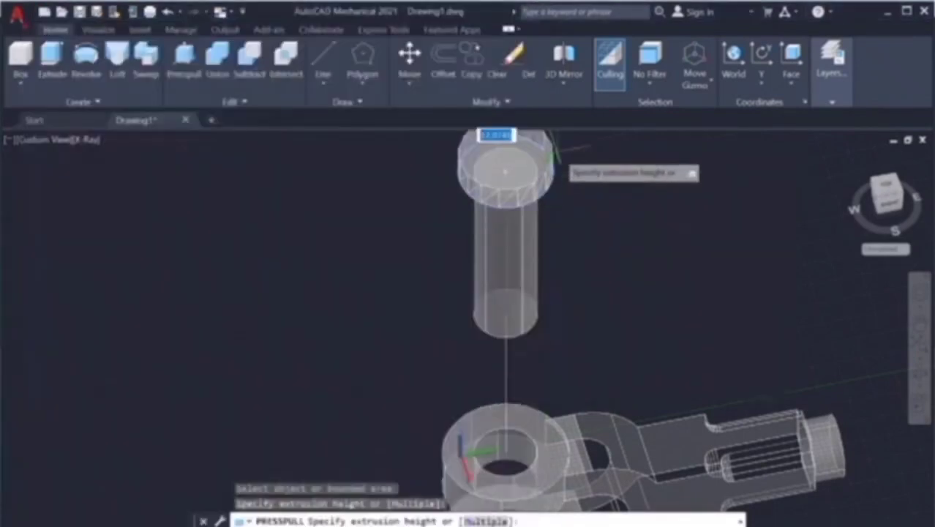
key("Return")
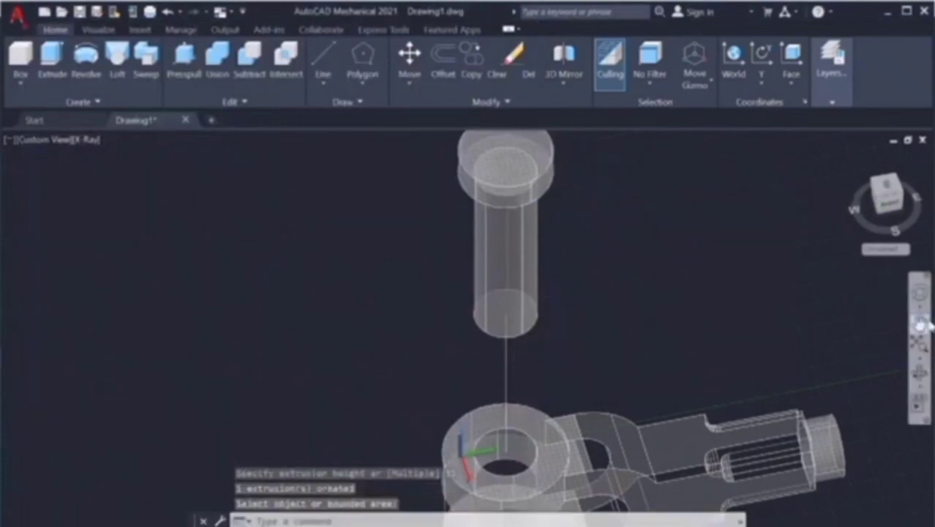
Step: Pan the pin down and right, and begin selecting the vertical guide line
left_click(920, 301)
left_click_drag(598, 214, 612, 273)
key("alt+Tab")
key("alt+Tab")
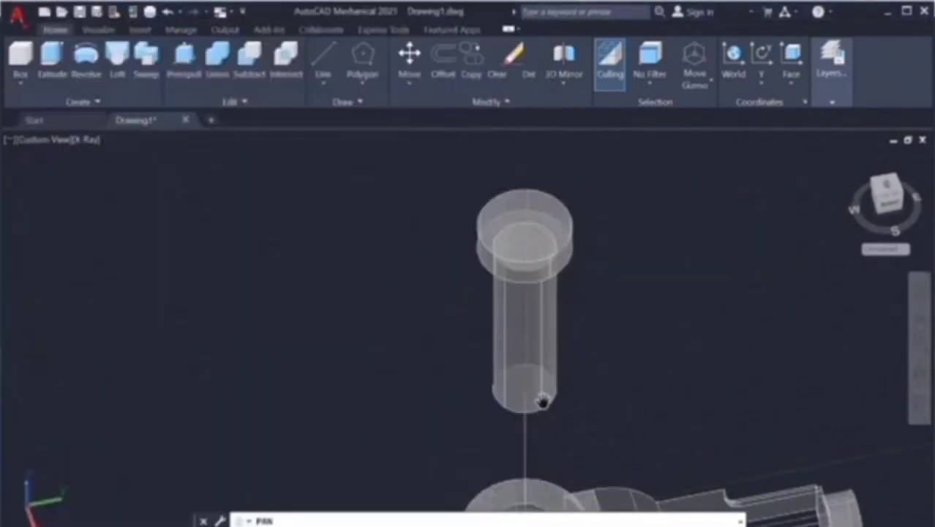
key("Escape")
left_click(526, 435)
Step: Erase the vertical guide line and orbit to see the pin's lower end
left_click(533, 413)
key("Delete")
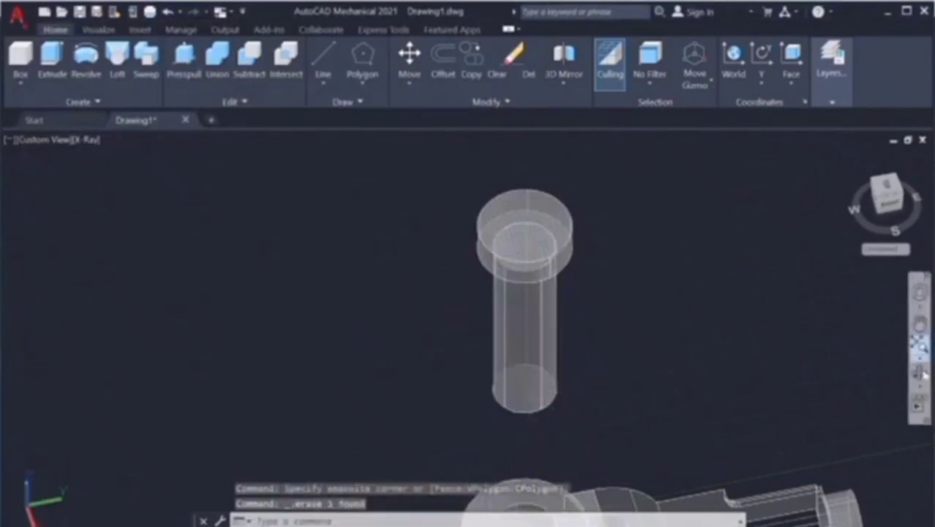
scroll(847, 312, "up", 2)
left_click(919, 386)
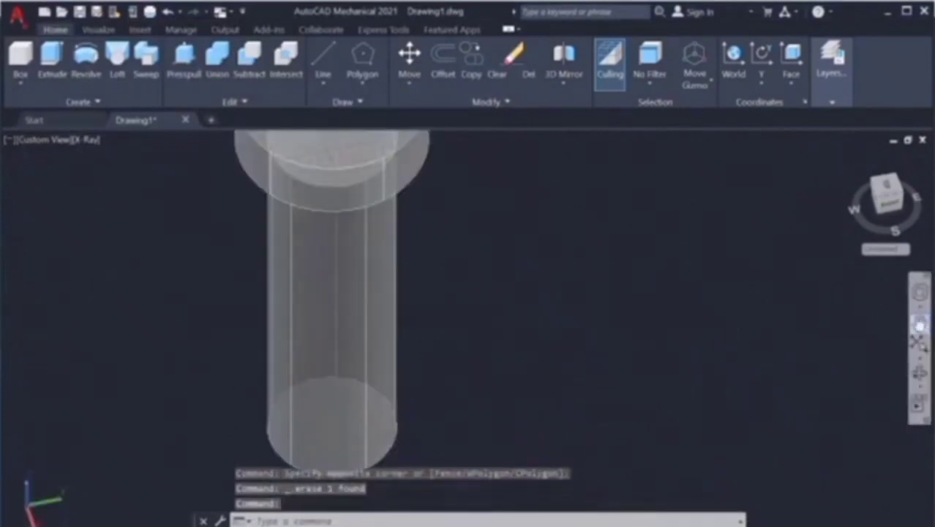
left_click(920, 373)
left_click_drag(439, 334, 450, 258)
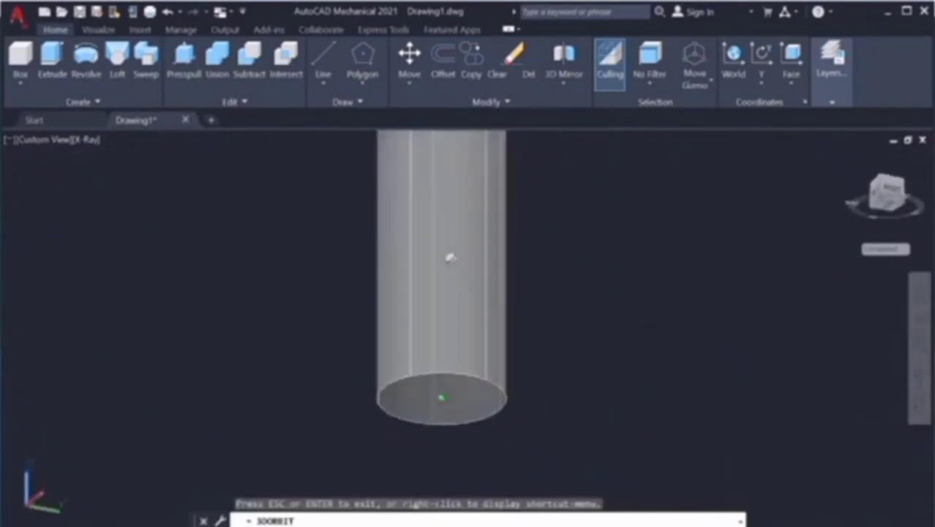
key("Escape")
Step: Draw a line from the pin's bottom centre to the cylinder base's edge
type("l")
key("Return")
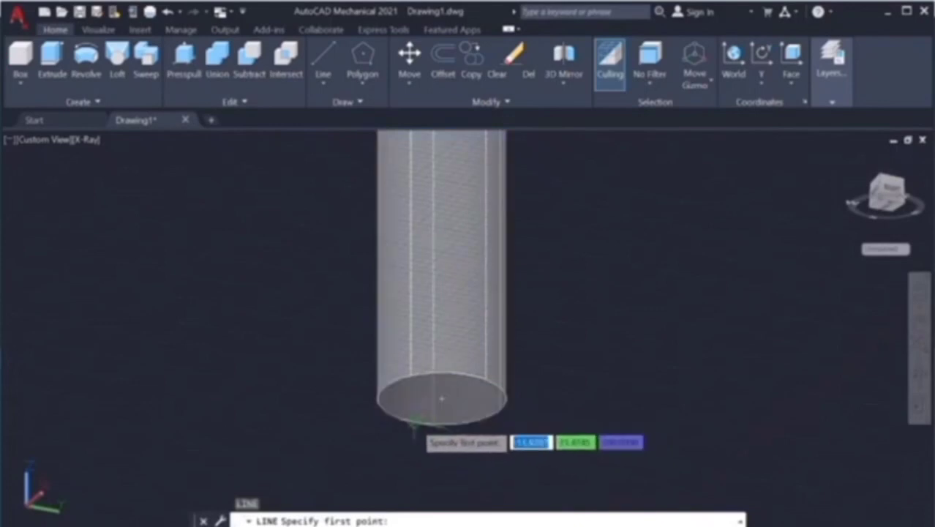
left_click(423, 399)
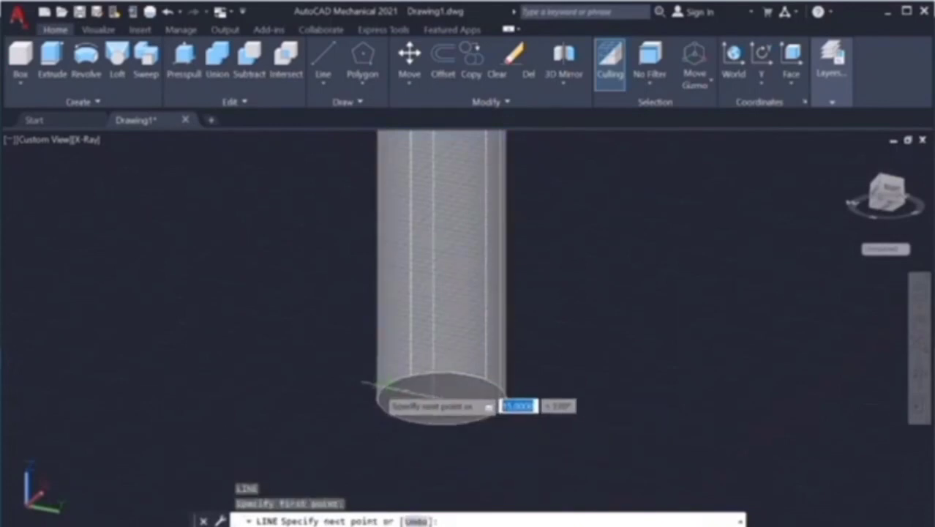
left_click(386, 385)
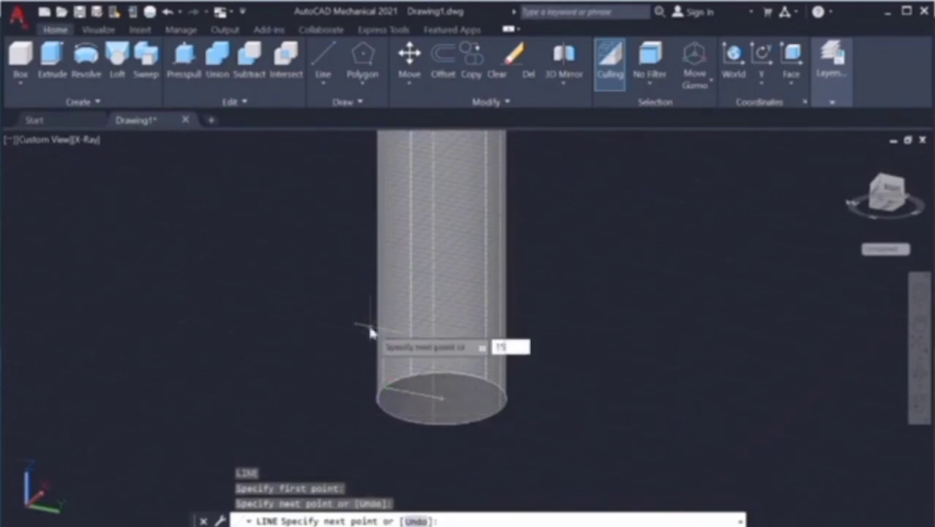
left_click(372, 327)
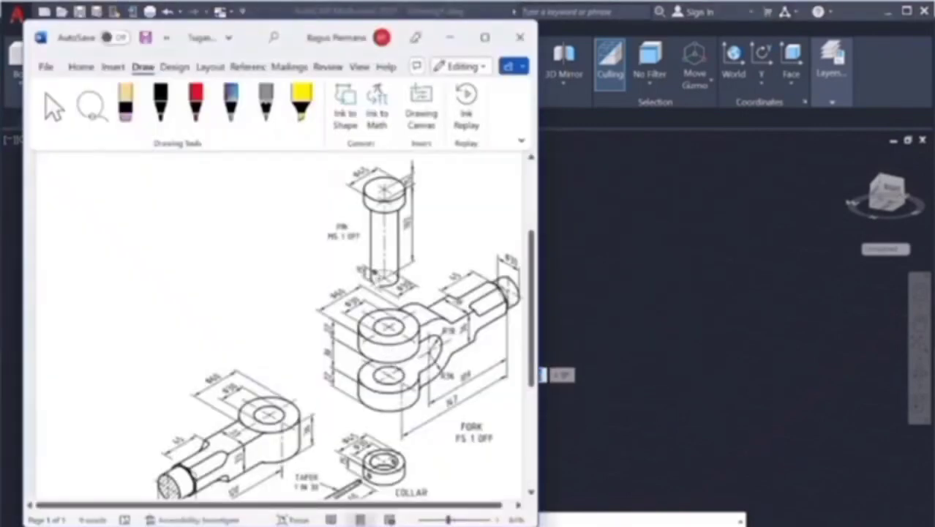
Step: Review the EYE END, COLLAR and TAPER PIN drawings in Word, then return and end the line
scroll(344, 330, "up", 1)
scroll(375, 300, "down", 1)
scroll(337, 322, "down", 2)
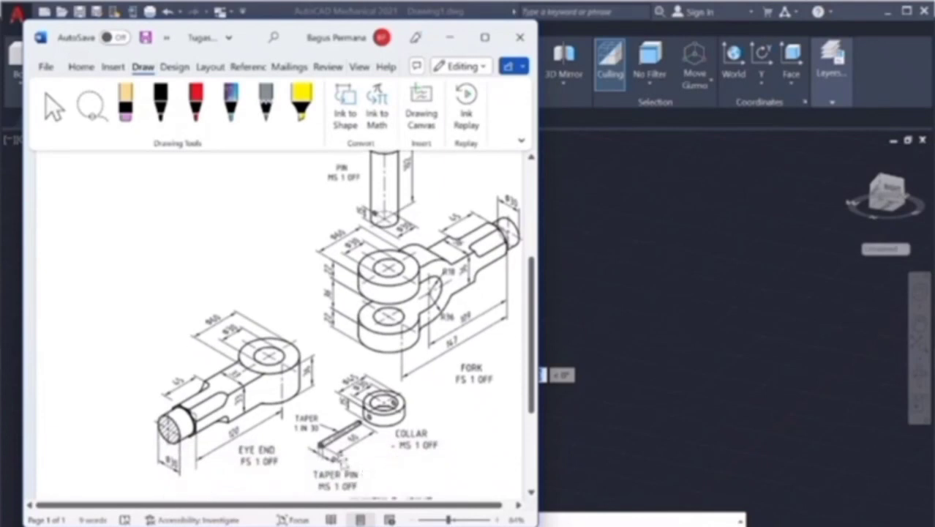
key("alt+Tab")
key("Escape")
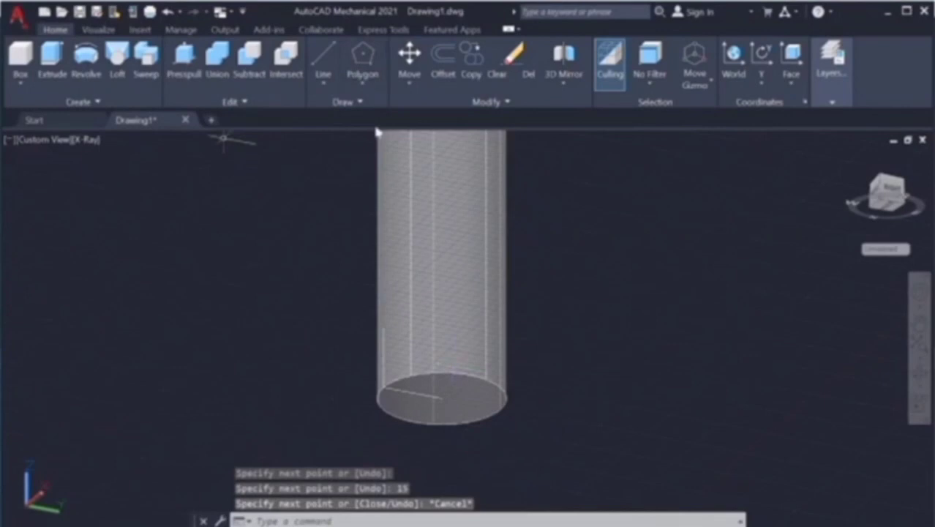
Step: Cancel a trial circle and UCS Y rotation, then zoom out and orbit around the headed pin
type("c")
key("Return")
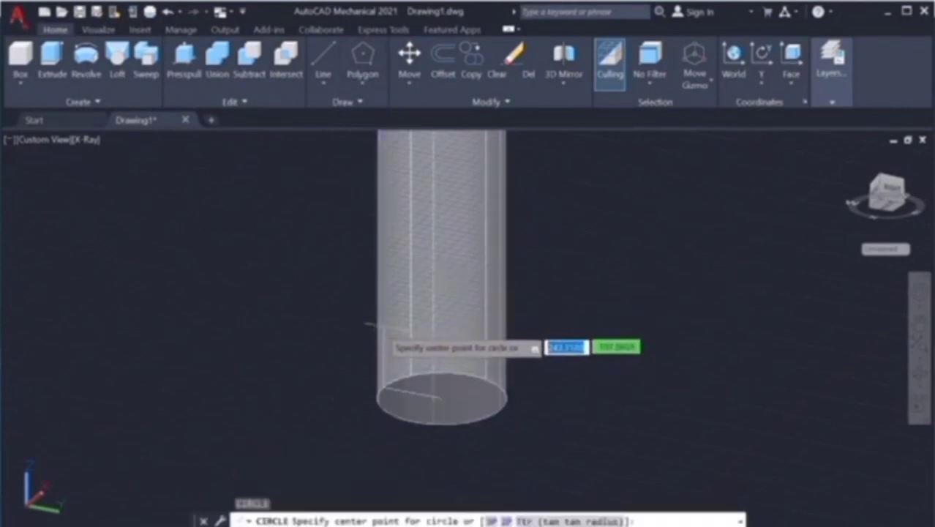
left_click(377, 327)
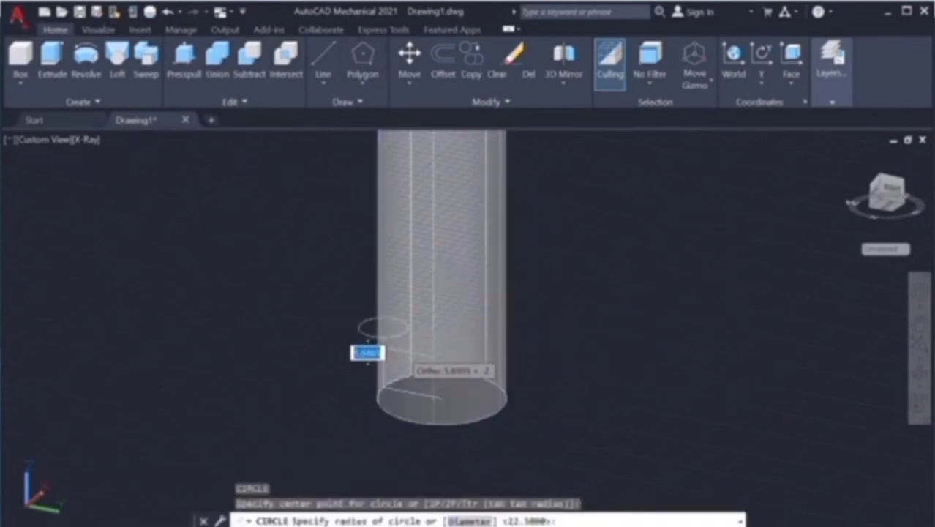
key("Escape")
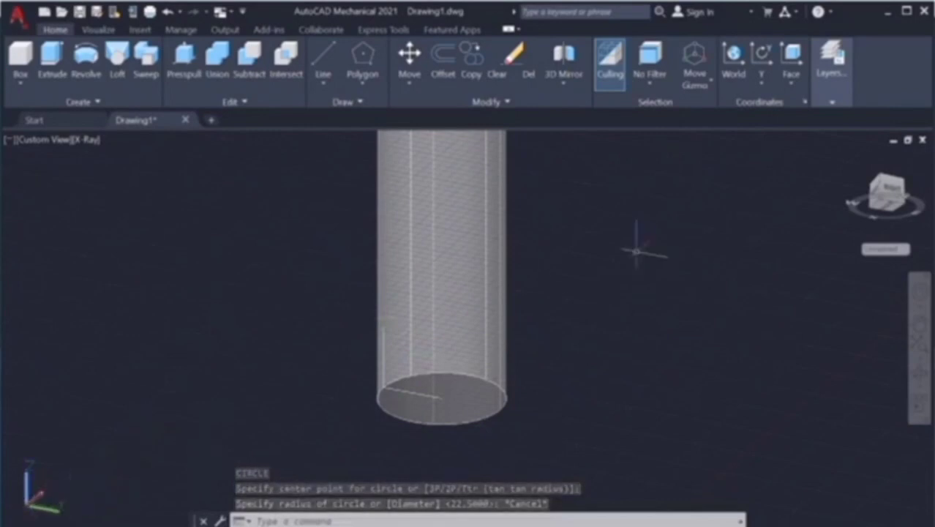
left_click(762, 53)
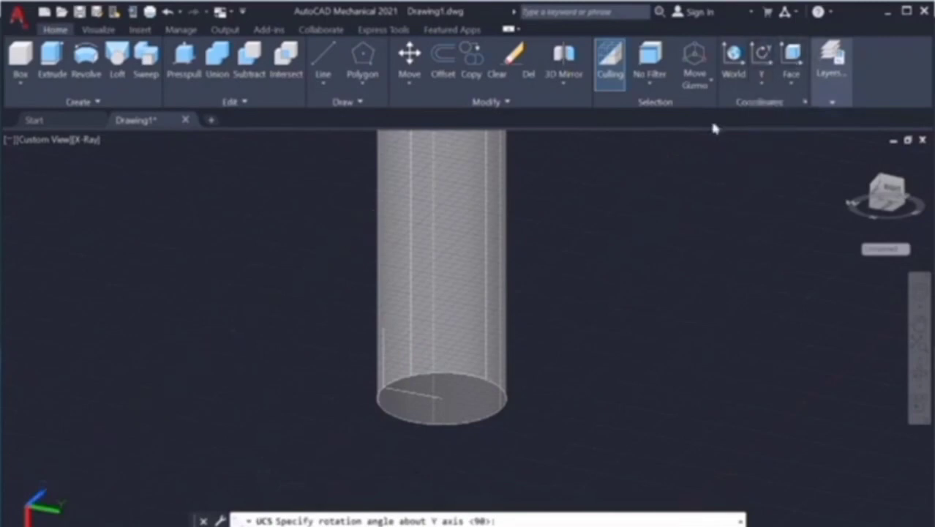
scroll(235, 472, "down", 4)
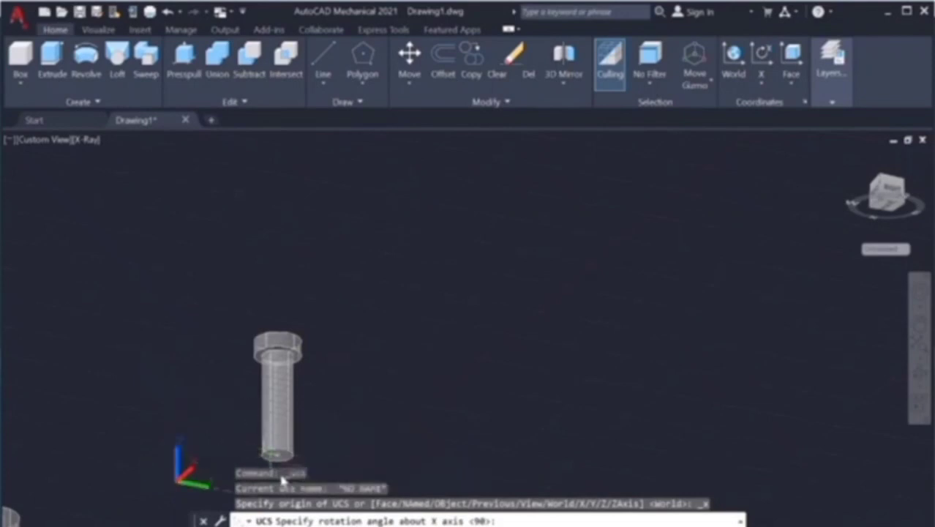
key("Escape")
mouse_move(219, 348)
middle_mouse_down("shift")
mouse_move(334, 440)
mouse_move(314, 419)
middle_mouse_up("shift")
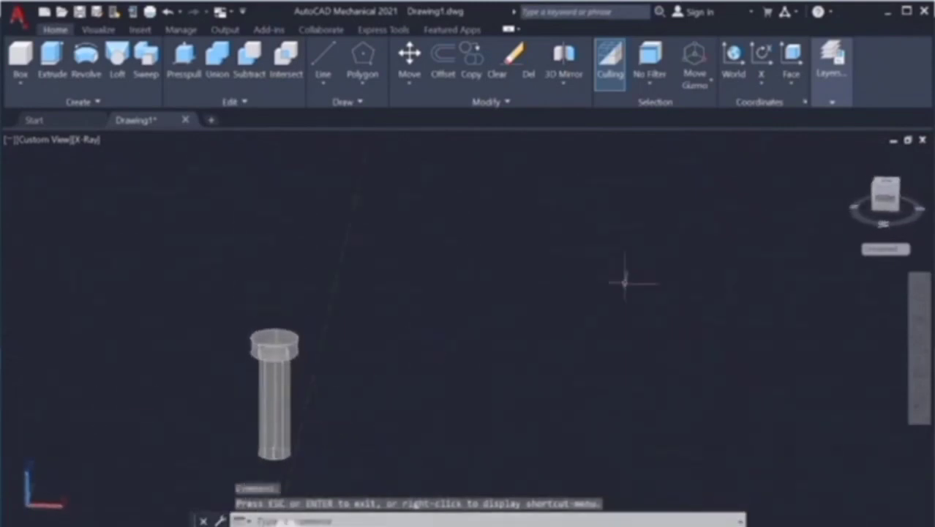
Step: Try UCS rotations about the Z and X axes, cancelling both
left_click(762, 82)
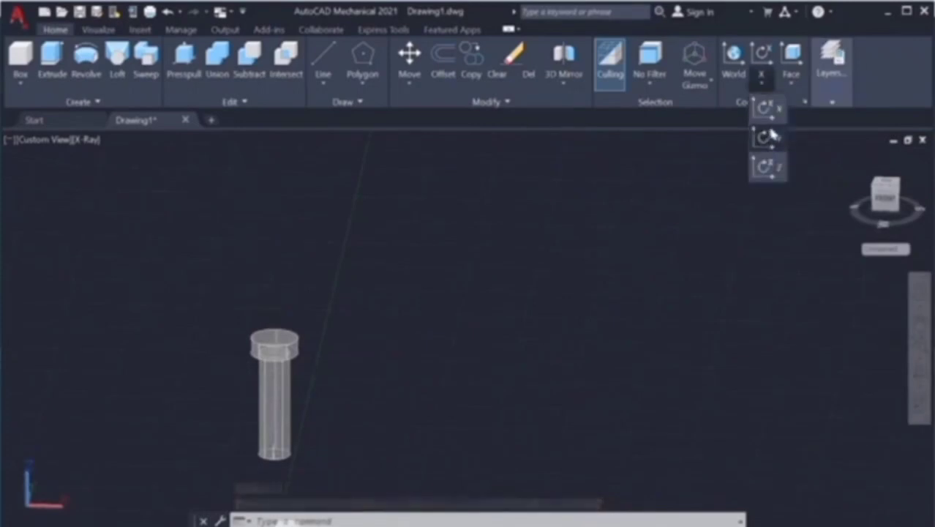
left_click(770, 167)
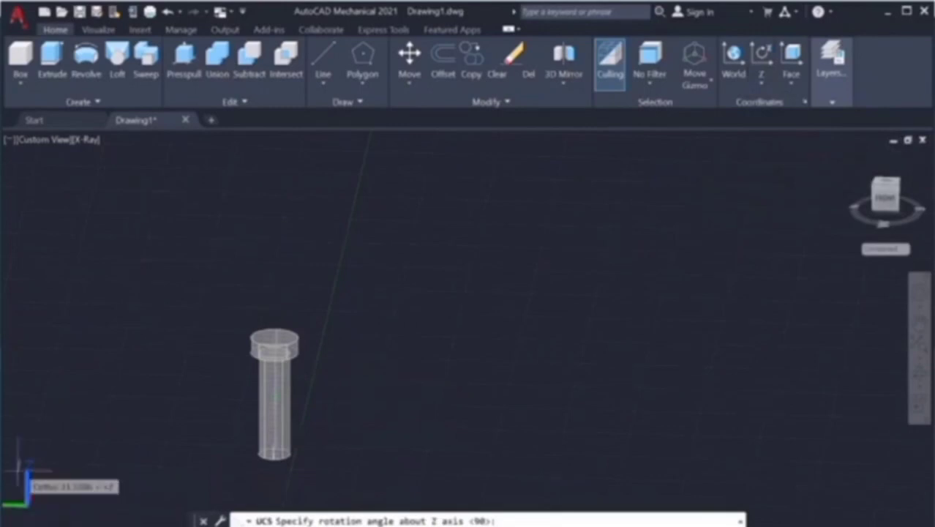
key("Escape")
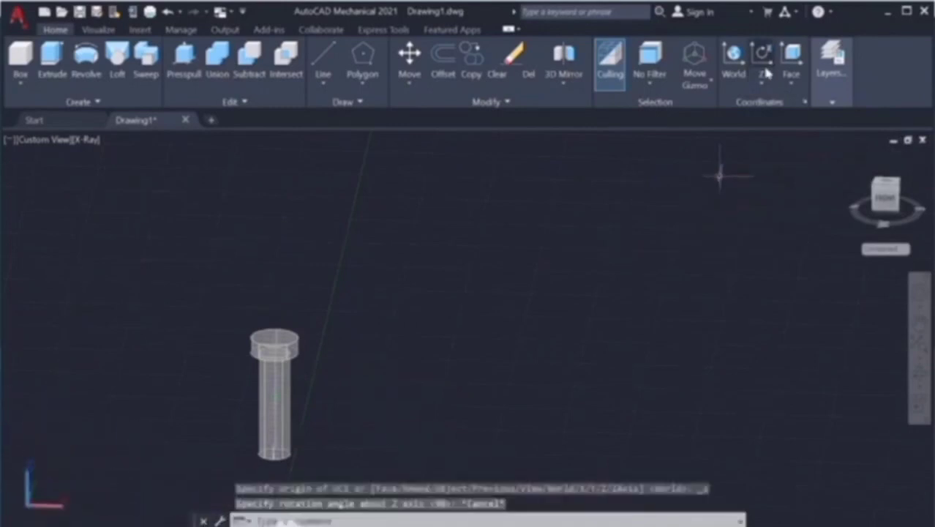
left_click(761, 58)
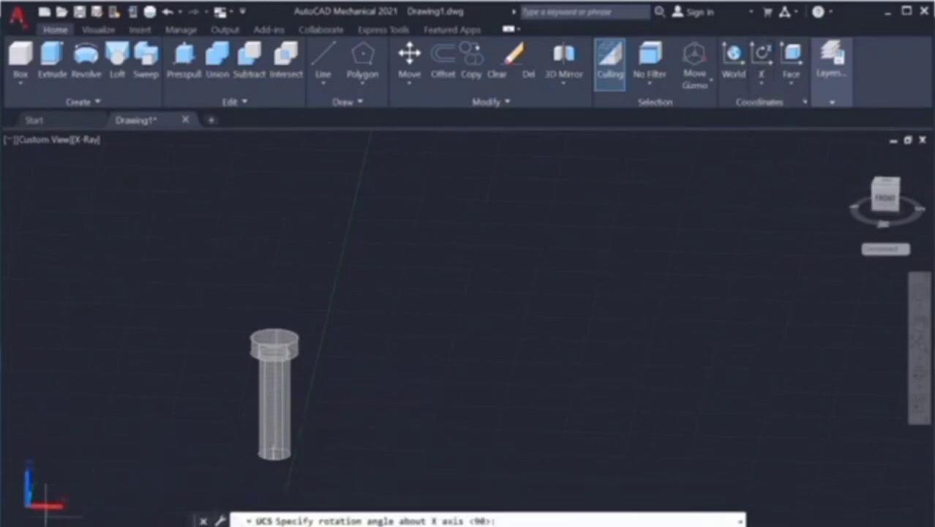
key("Escape")
scroll(606, 268, "down", 3)
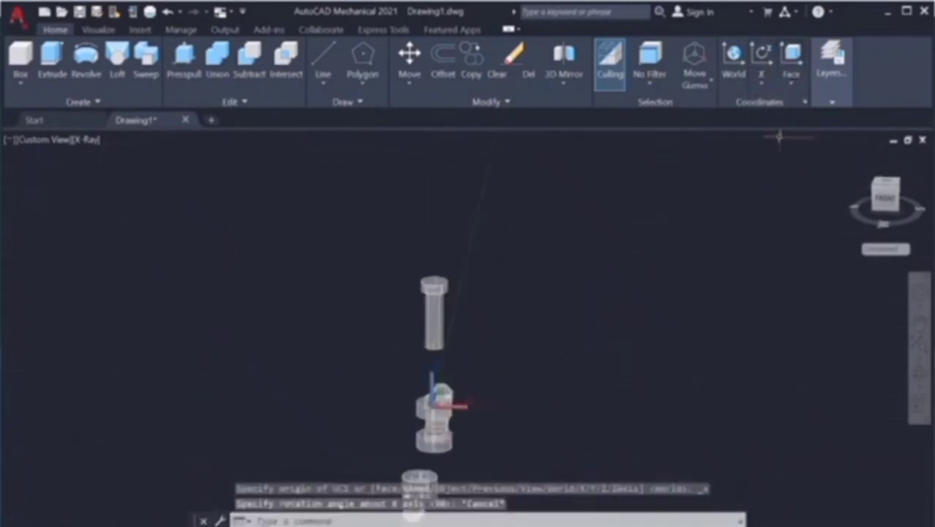
scroll(777, 136, "down", 1)
Step: Align the UCS to the lower part's curved face and pan the headed pin into view
left_click(791, 59)
scroll(515, 428, "up", 3)
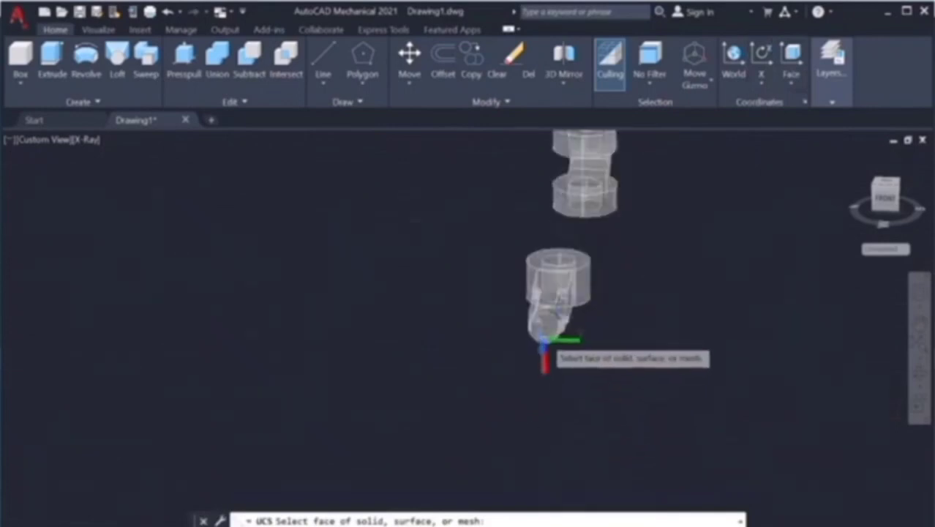
left_click(543, 331)
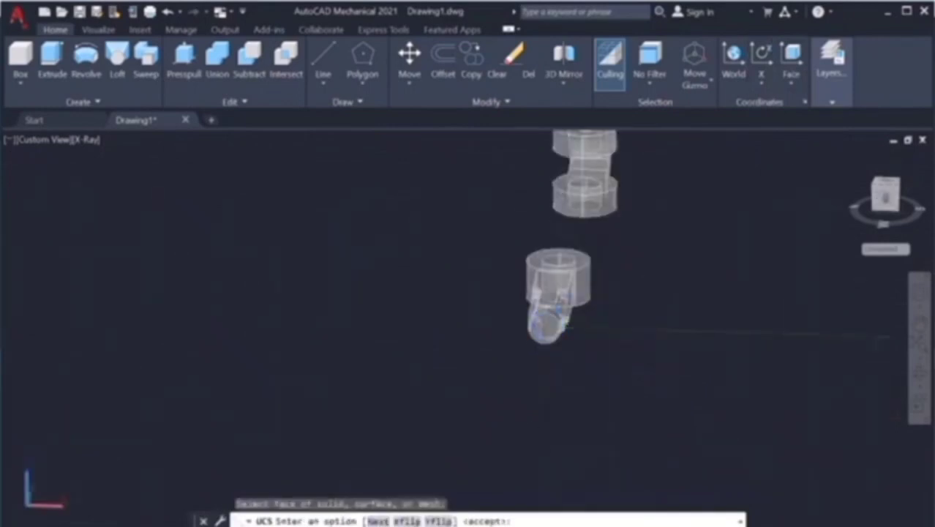
key("Return")
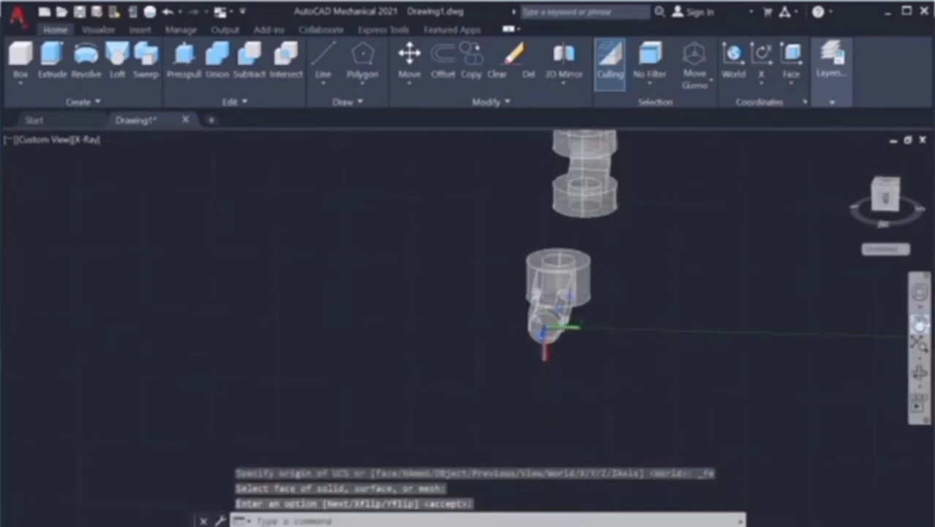
left_click(920, 324)
left_click_drag(512, 146, 514, 309)
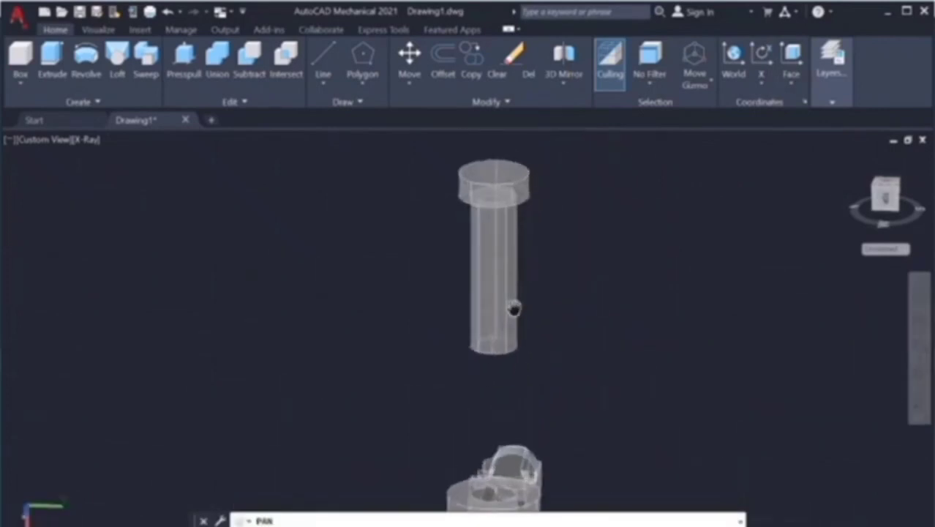
Step: Draw a small circle of radius 3 centred on the pin
key("Escape")
scroll(501, 339, "up", 3)
type("c")
key("Return")
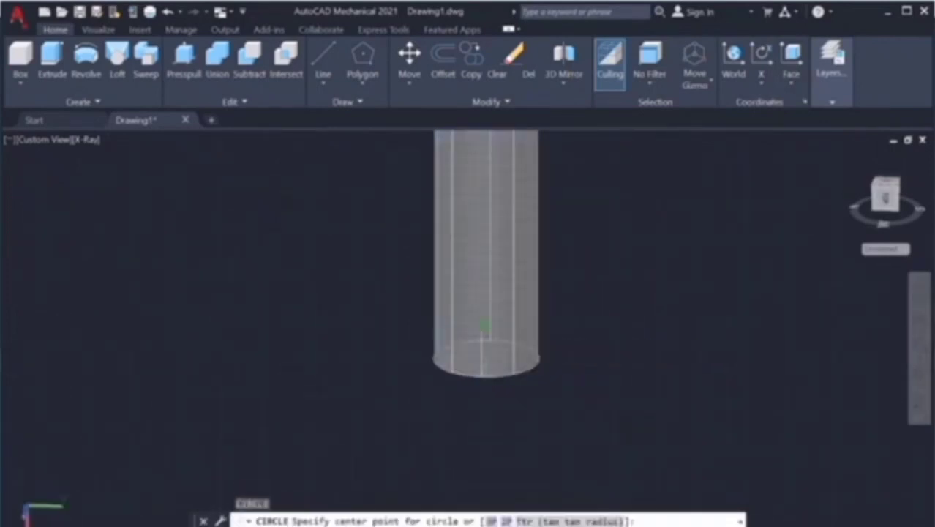
left_click(481, 329)
key("alt+Tab")
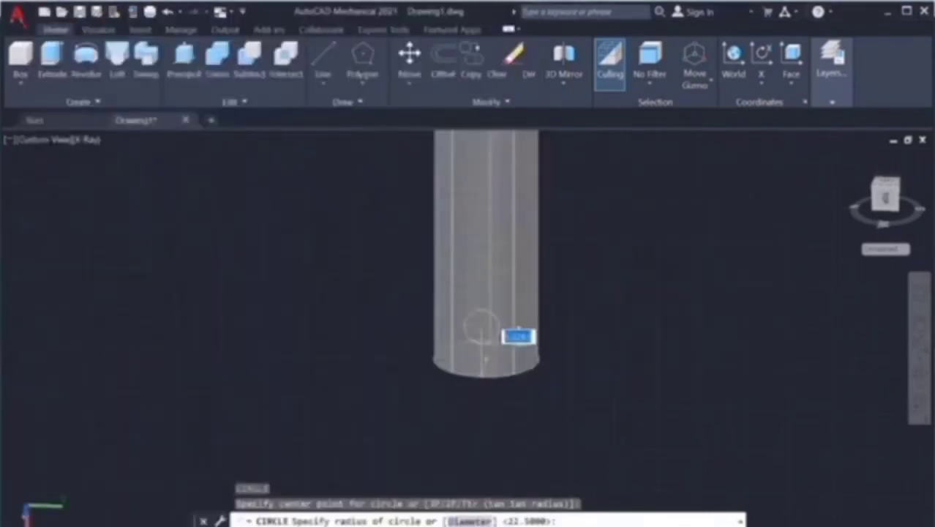
type("3")
key("Return")
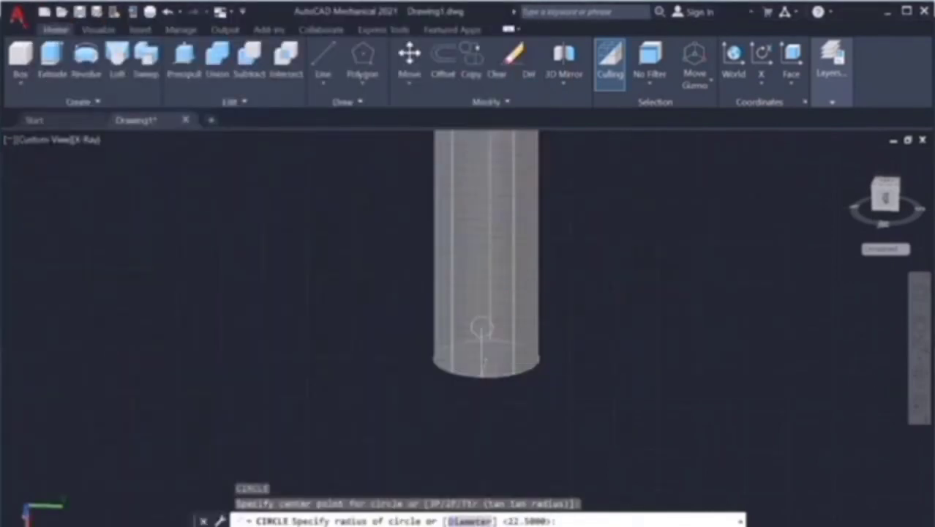
key("Escape")
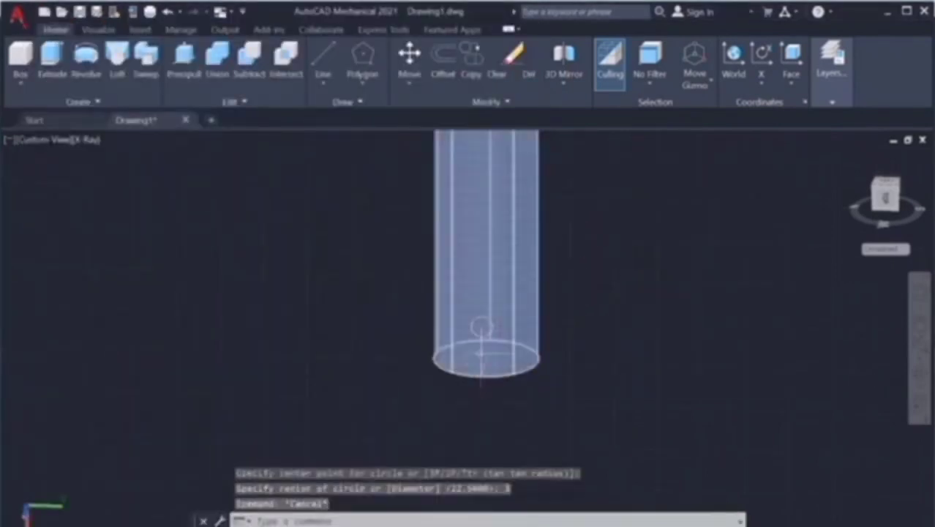
key("Escape")
Step: Orbit under the pin and delete the construction line beside the small circle
scroll(483, 373, "up", 5)
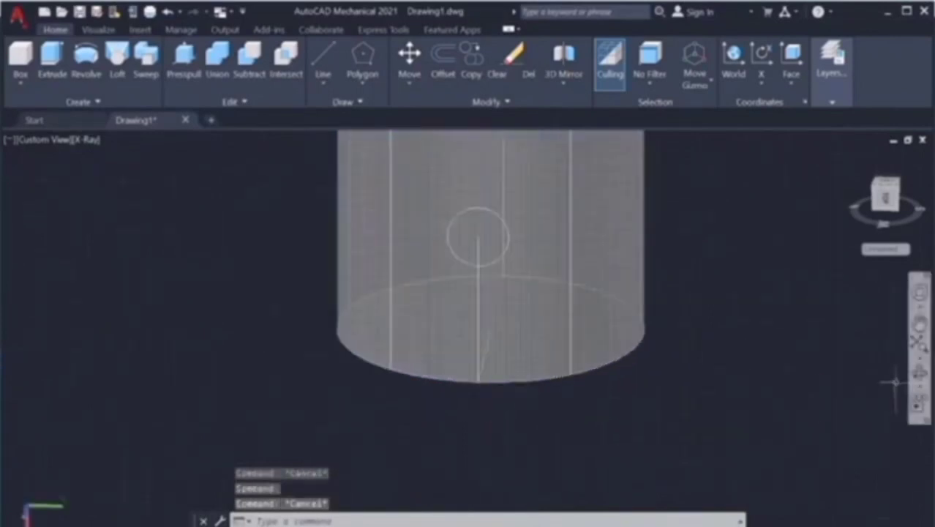
left_click(920, 375)
left_click_drag(483, 306, 482, 343)
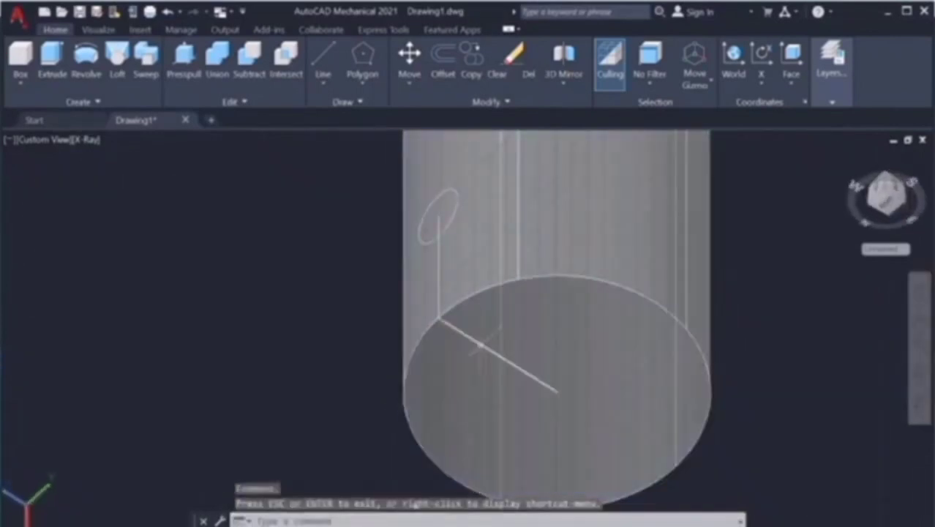
key("Escape")
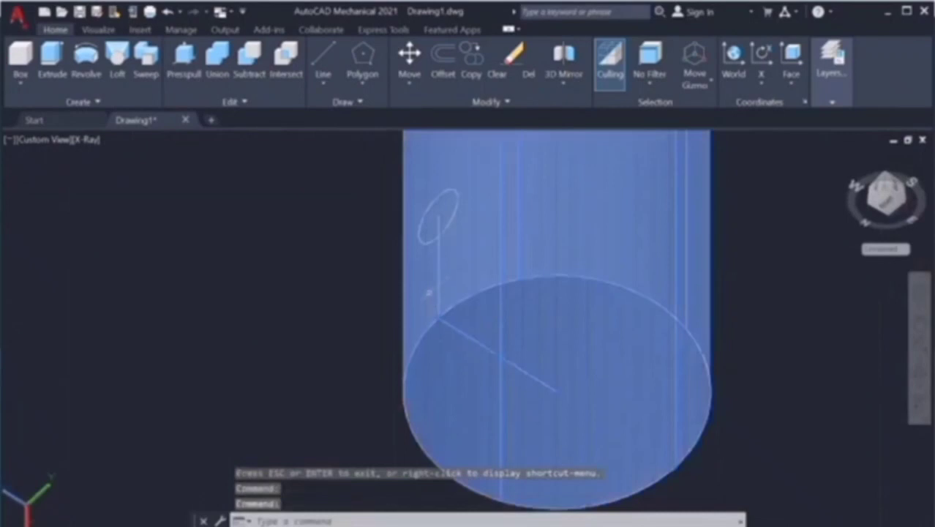
key("Delete")
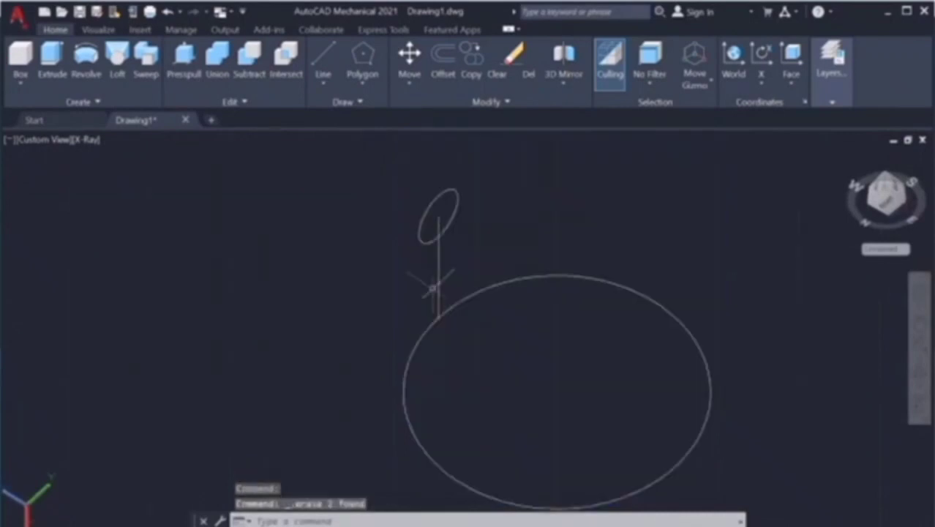
key("ctrl+z")
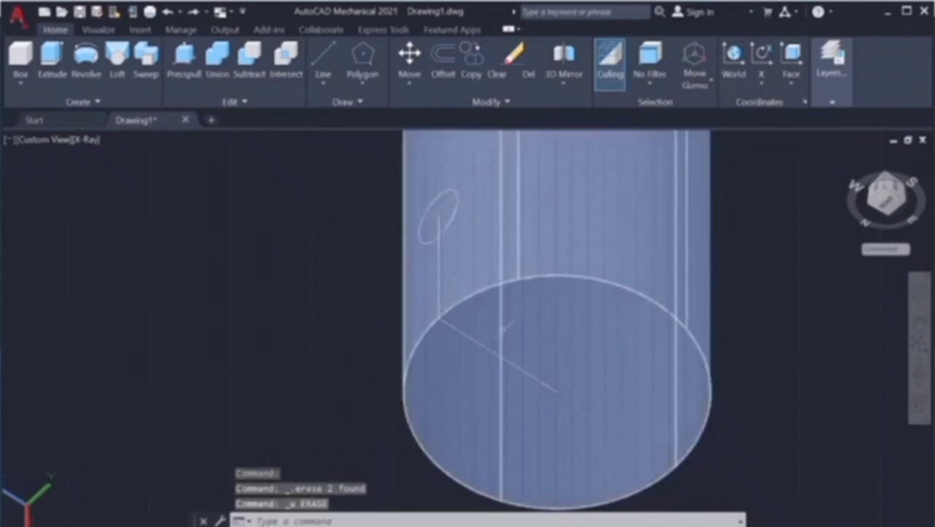
key("Escape")
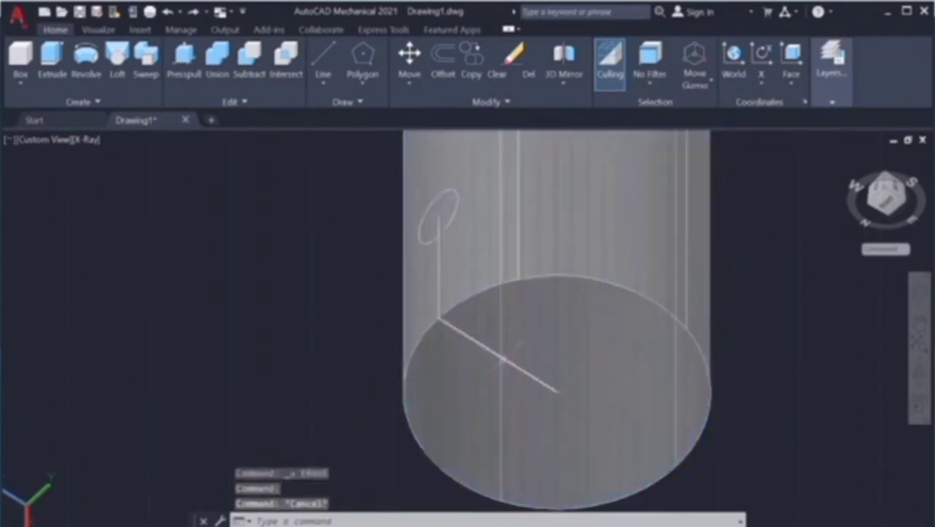
left_click(440, 273)
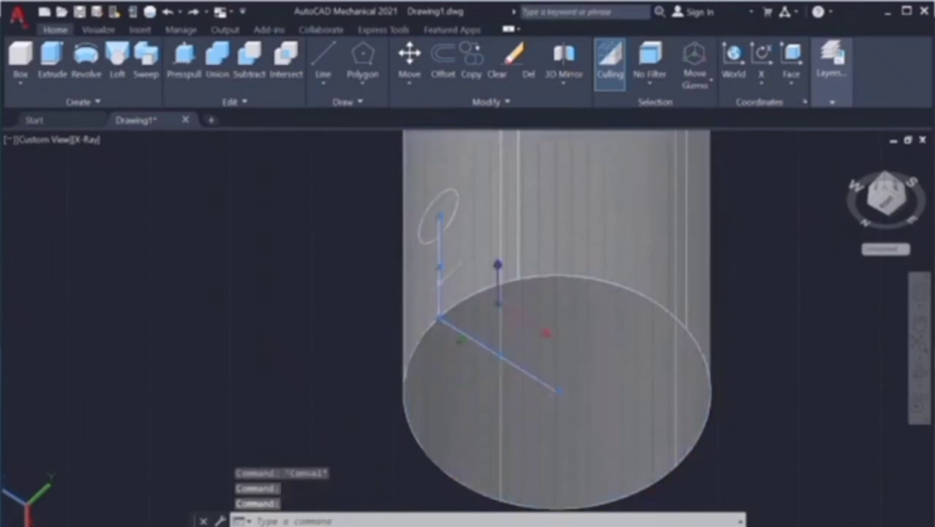
key("Delete")
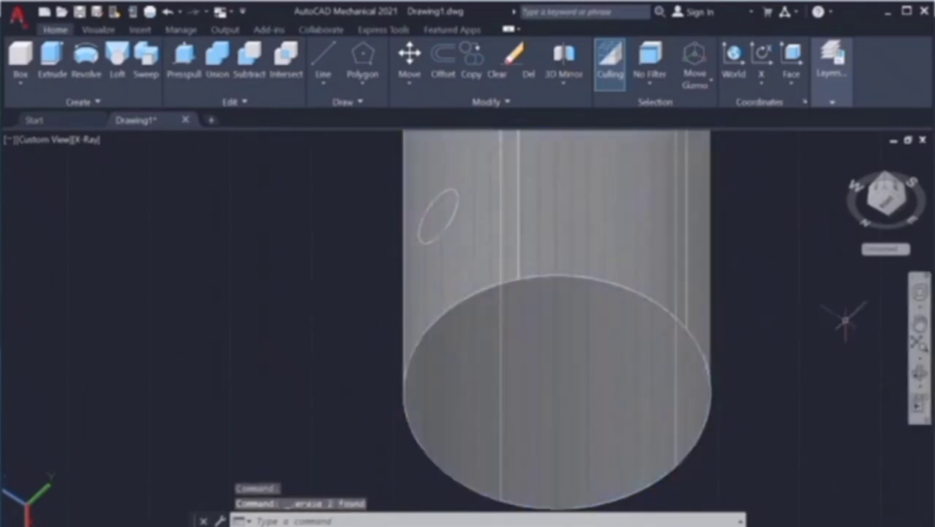
middle_click_drag(876, 372, 540, 388, "shift")
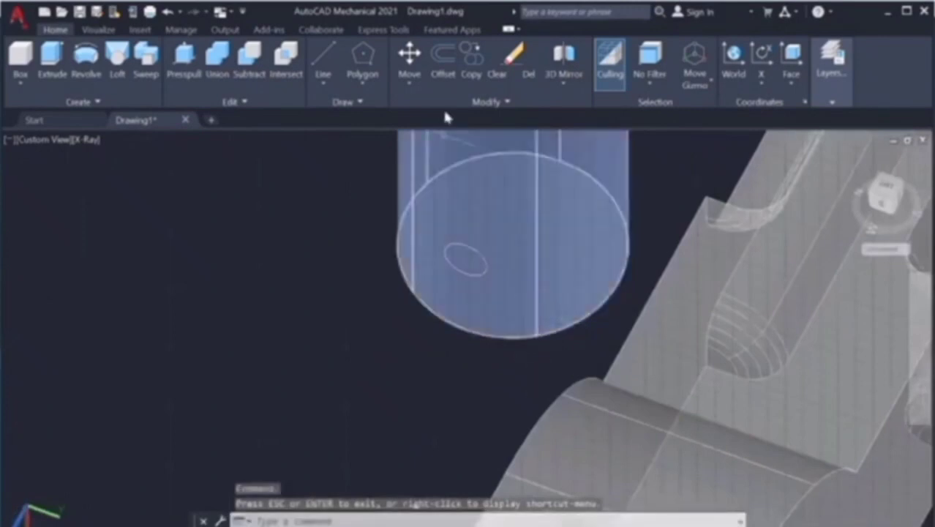
Step: Presspull the small circle into a rod, inspect it by orbiting, then undo the extrusion
left_click(189, 73)
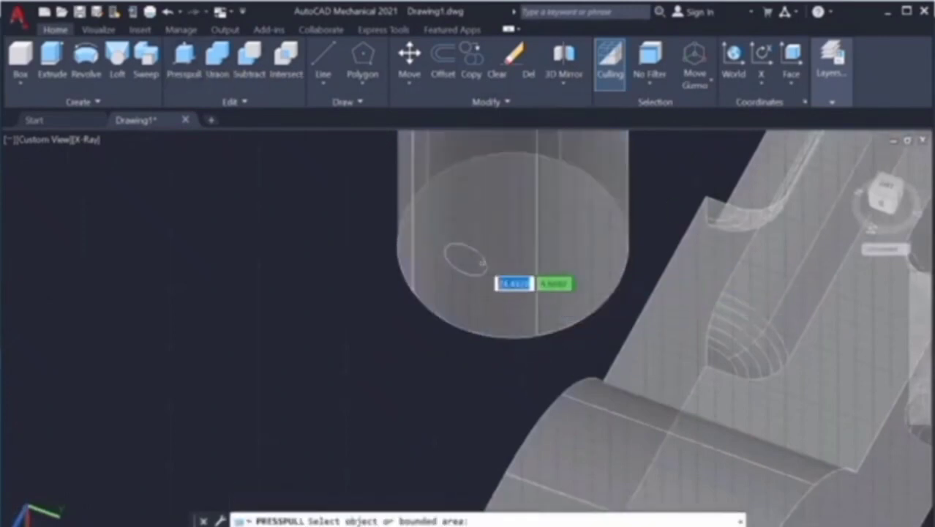
left_click(481, 261)
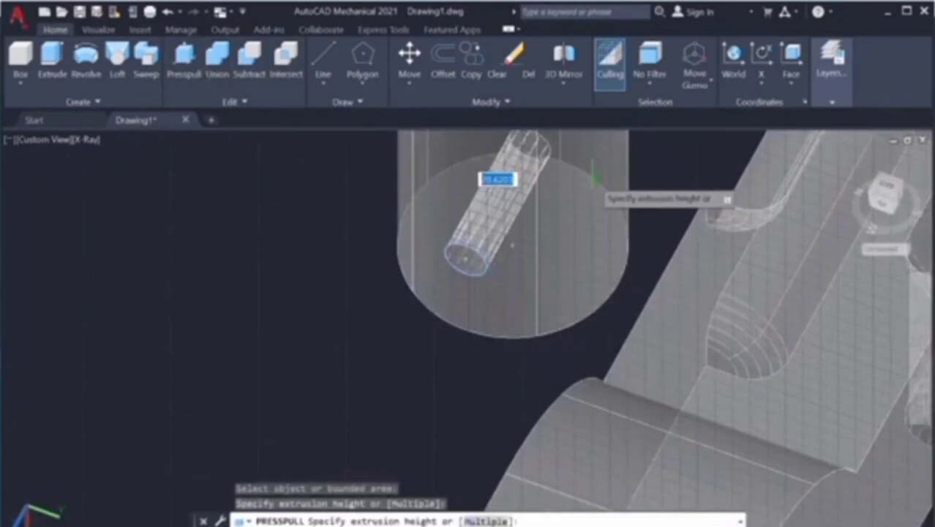
key("alt+Tab")
key("alt+Tab")
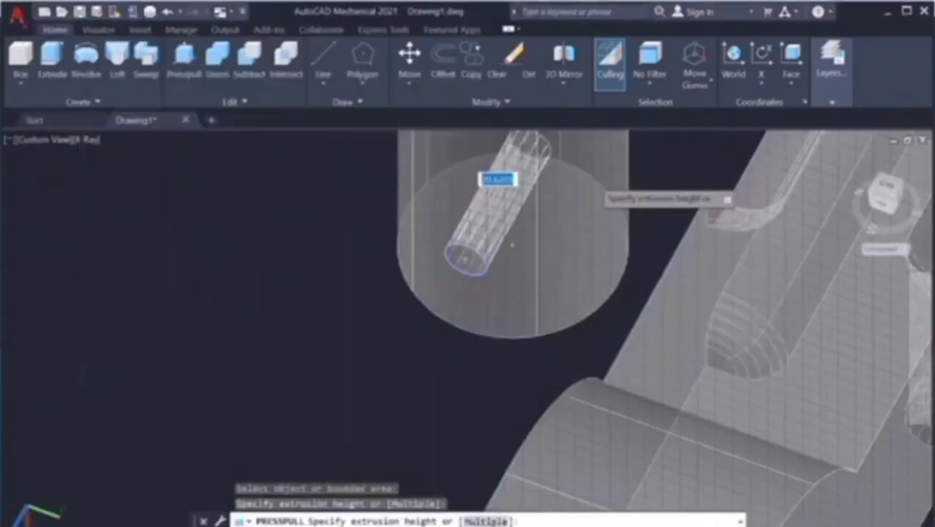
left_click(654, 168)
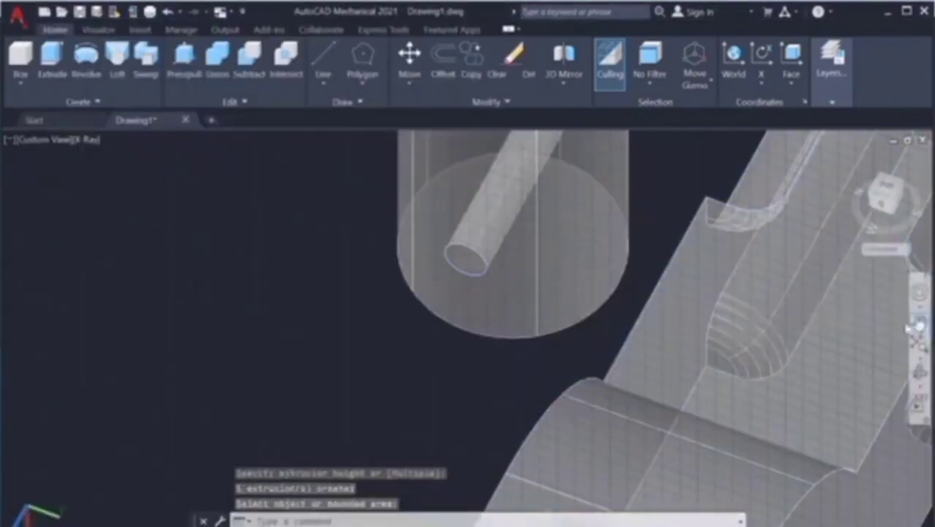
middle_click_drag(556, 322, 581, 324, "shift")
left_click(601, 265)
key("Escape")
mouse_move(601, 265)
middle_mouse_down("shift")
mouse_move(543, 279)
mouse_move(448, 268)
mouse_move(595, 279)
middle_mouse_up("shift")
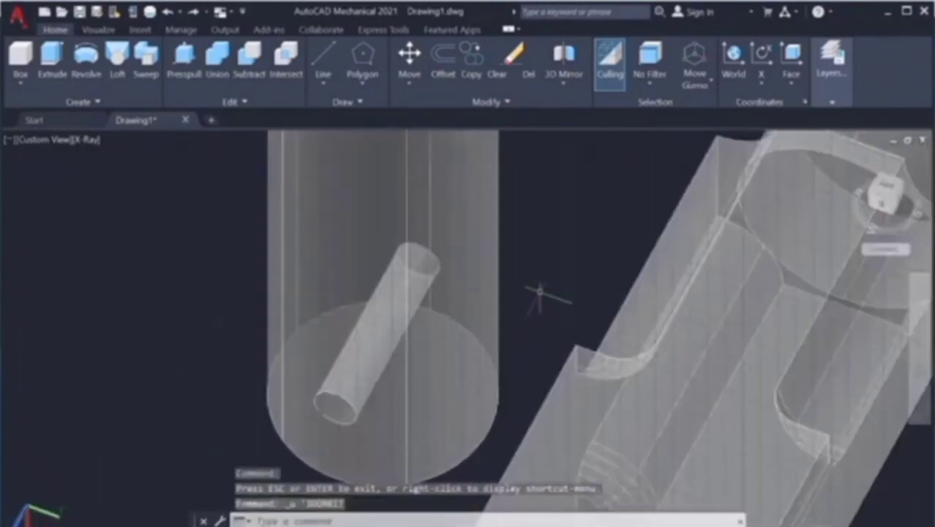
middle_click_drag(344, 484, 470, 345)
key("ctrl+shift+e")
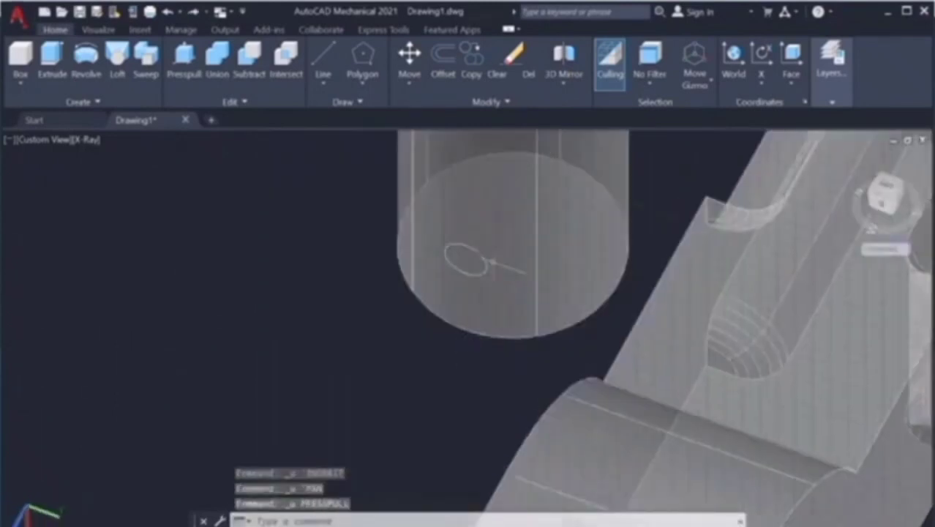
Step: Presspull the small circle again into a long slanted rod through the pin's lower end
left_click(184, 63)
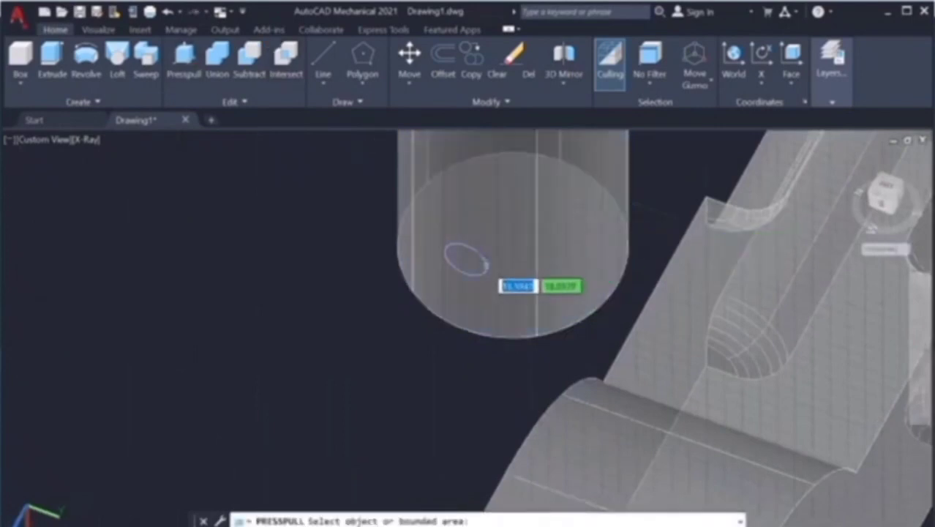
left_click(467, 260)
left_click(681, 158)
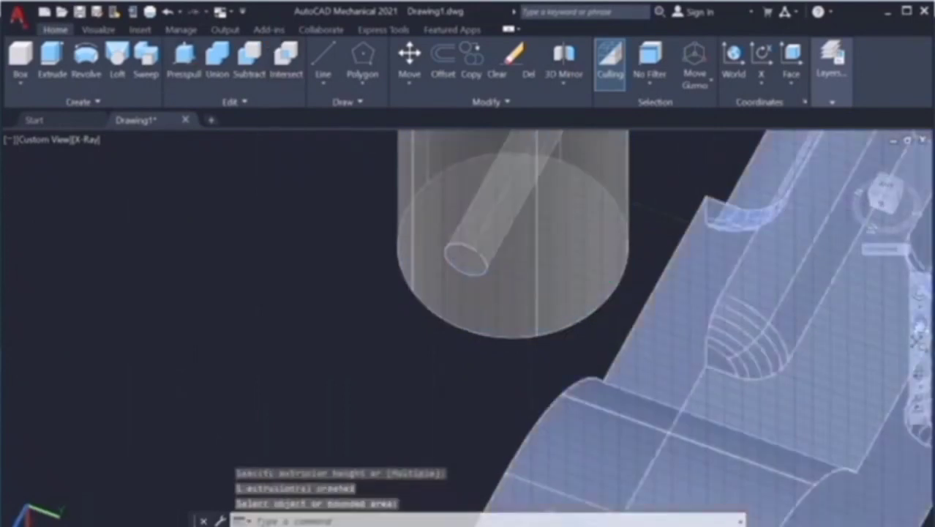
key("Escape")
middle_click_drag(484, 268, 469, 293, "shift")
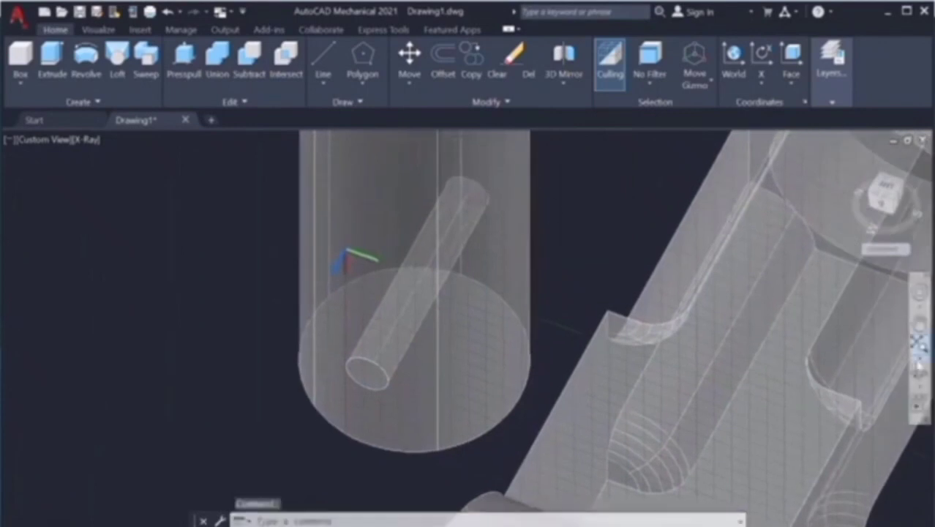
middle_click_drag(873, 356, 566, 218, "shift")
scroll(565, 217, "down", 3)
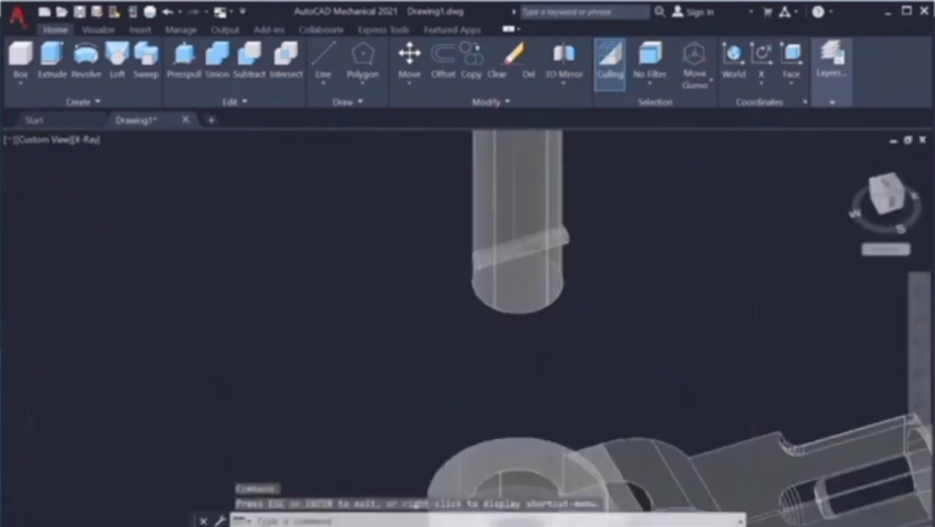
middle_click_drag(602, 235, 598, 356)
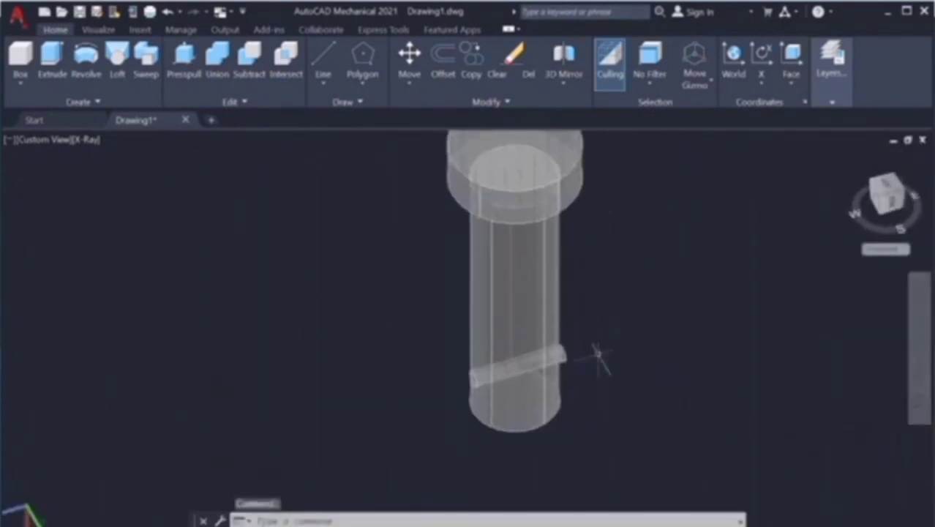
left_click(249, 58)
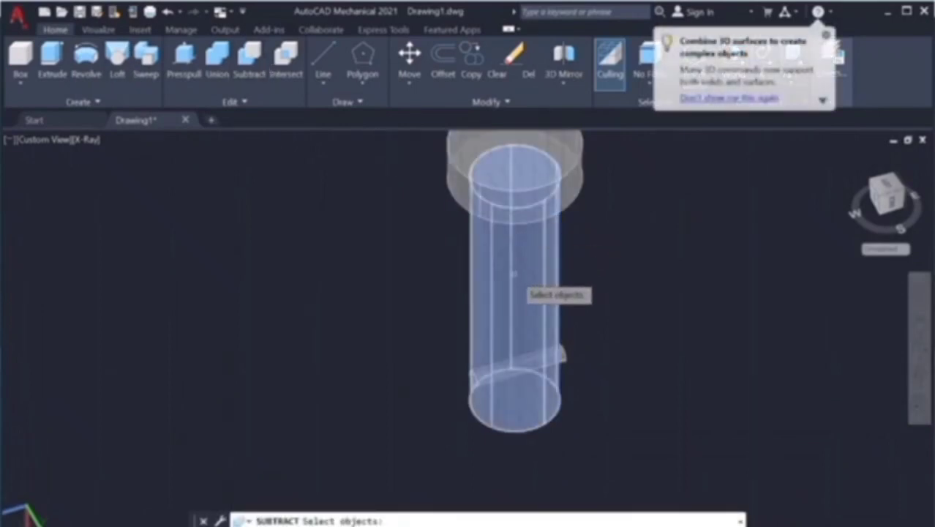
Step: Subtract the slanted rod from the pin shaft to leave a cross hole
left_click(513, 274)
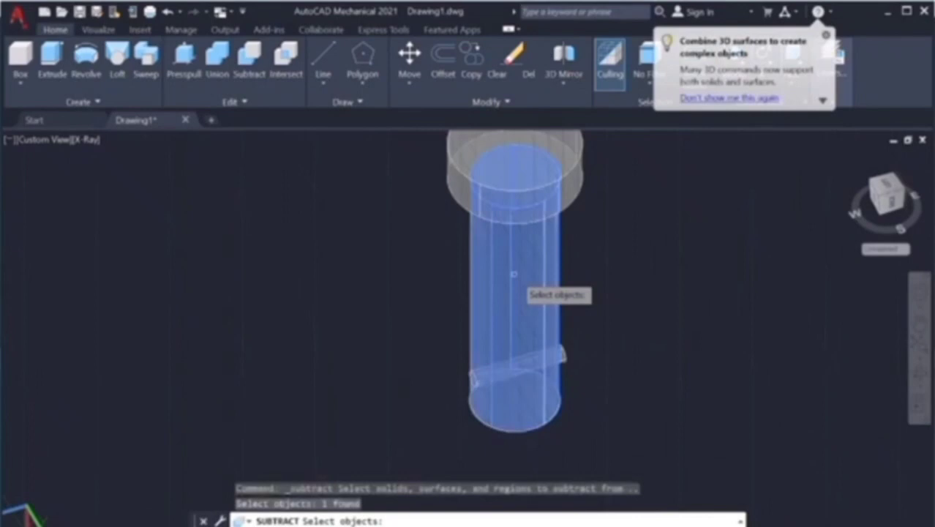
key("Return")
left_click(560, 355)
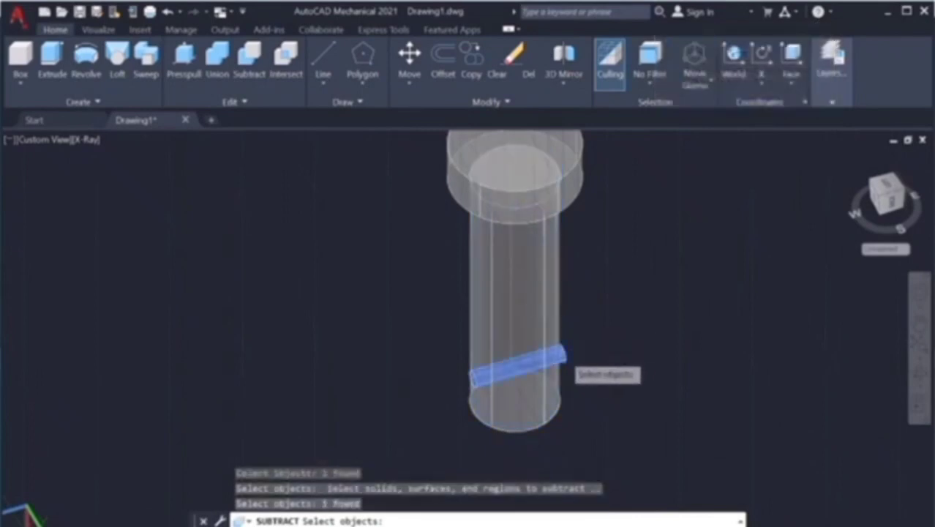
key("Return")
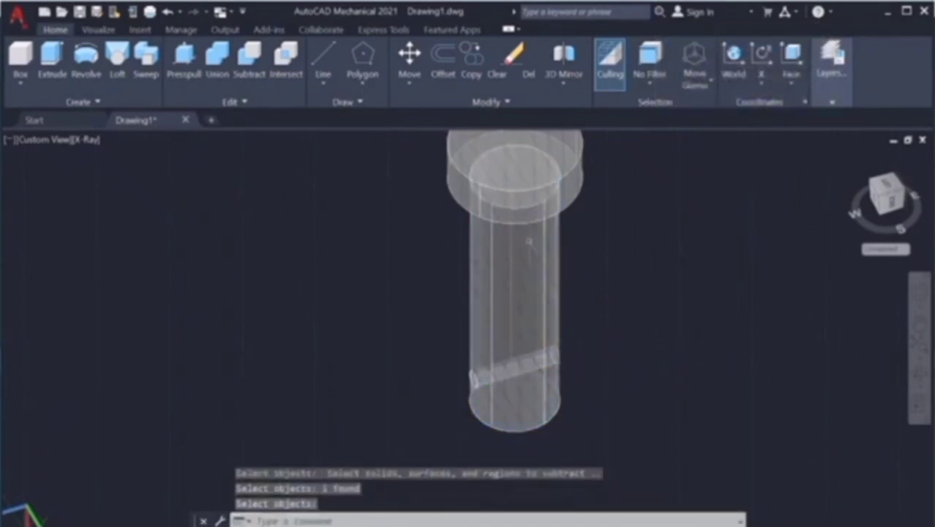
key("Escape")
Step: Union the pin's head with its shaft, then zoom out and pan to the other parts
left_click(218, 58)
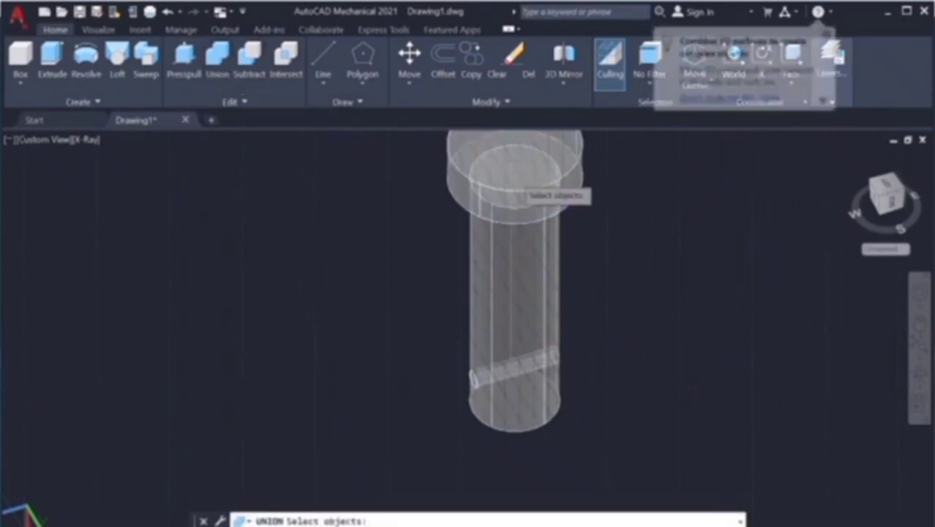
left_click(516, 179)
left_click(539, 265)
key("Return")
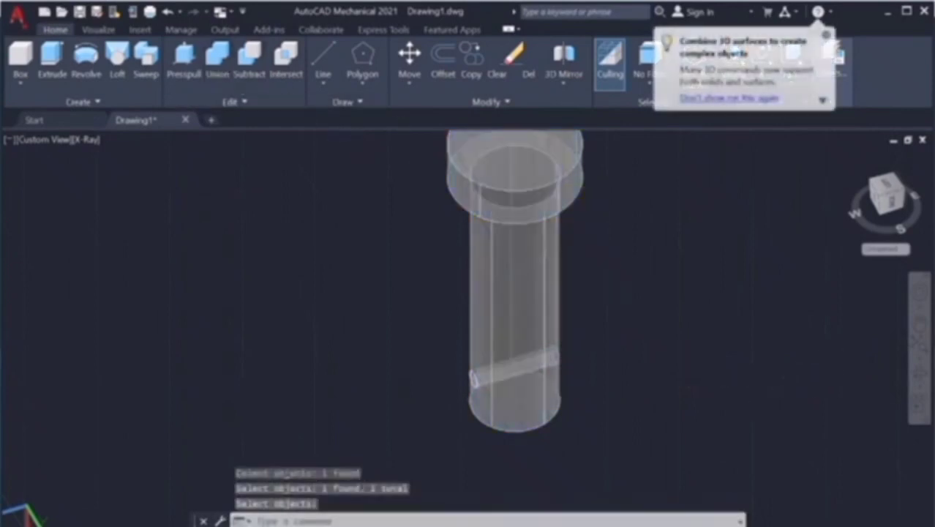
key("Escape")
scroll(519, 360, "down", 3)
mouse_move(520, 360)
middle_mouse_down()
mouse_move(557, 220)
mouse_move(549, 261)
mouse_move(602, 334)
mouse_move(549, 236)
mouse_move(546, 207)
mouse_move(536, 234)
mouse_move(532, 215)
mouse_move(547, 215)
middle_mouse_up()
Step: Draw a 100-unit vertical guide line up from the fork's lower bore centre
key("alt+Tab")
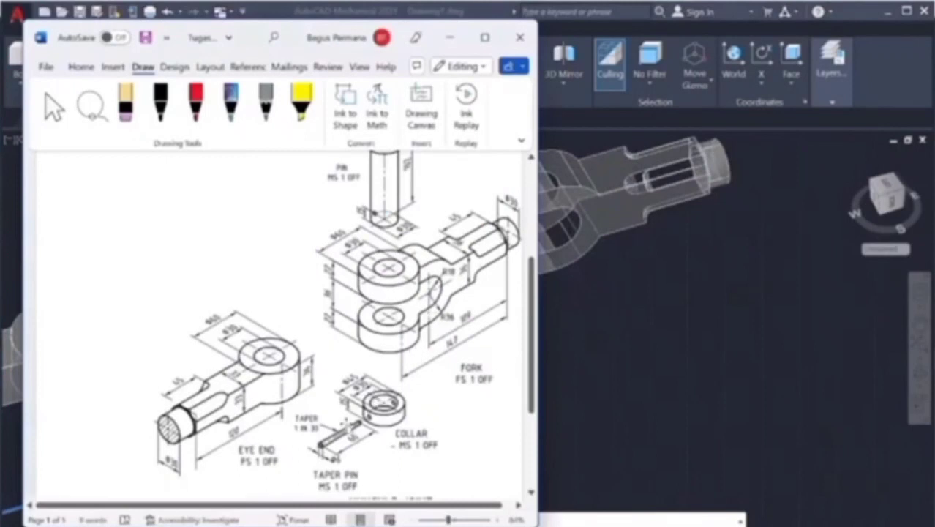
key("alt+Tab")
scroll(522, 293, "up", 1)
scroll(512, 286, "up", 2)
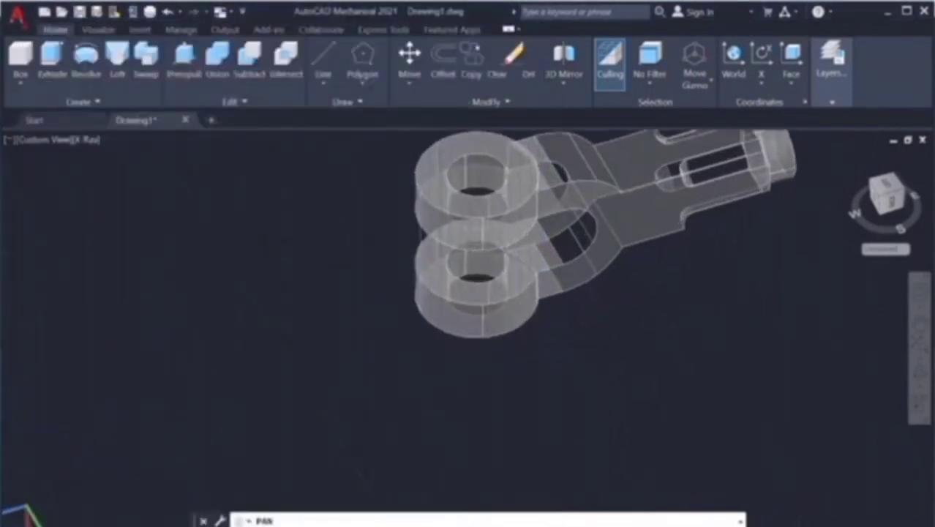
mouse_move(512, 285)
middle_mouse_down("shift")
mouse_move(419, 250)
mouse_move(566, 208)
middle_mouse_up("shift")
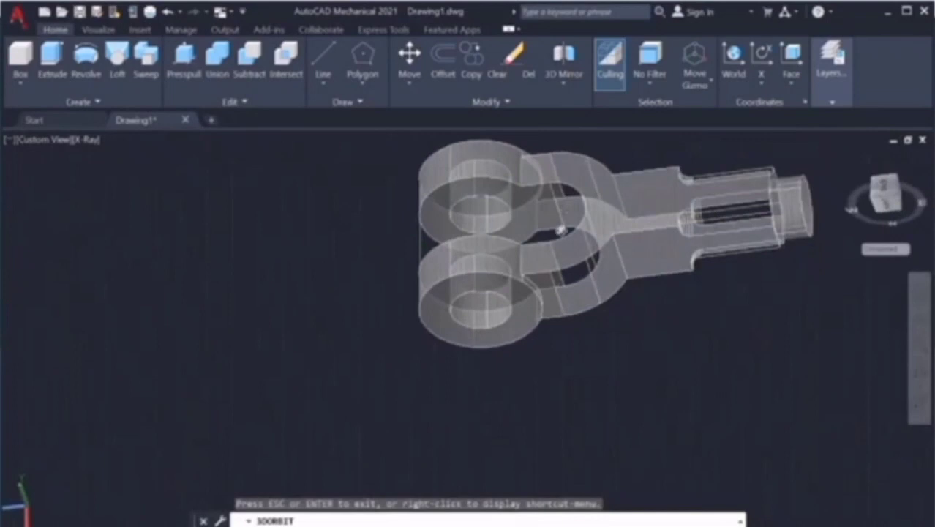
type("l")
key("Return")
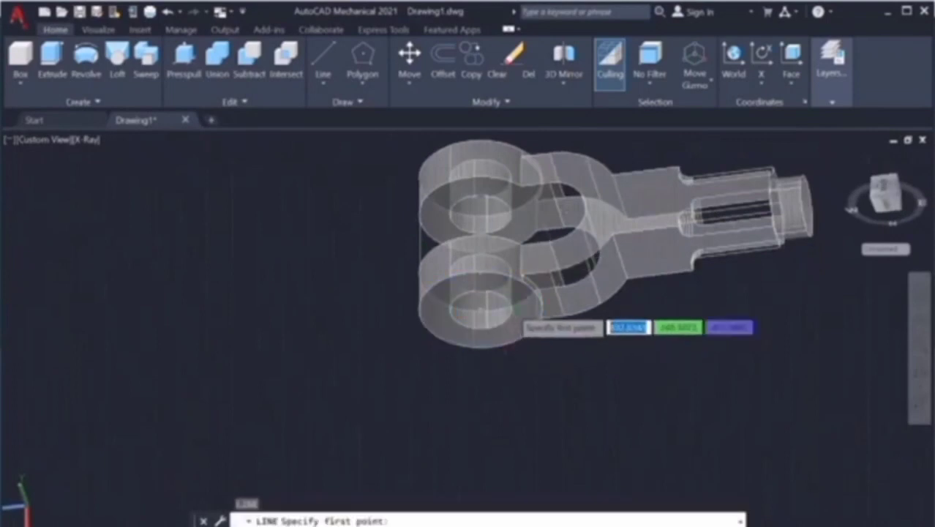
left_click(481, 310)
type("100")
key("Return")
key("Escape")
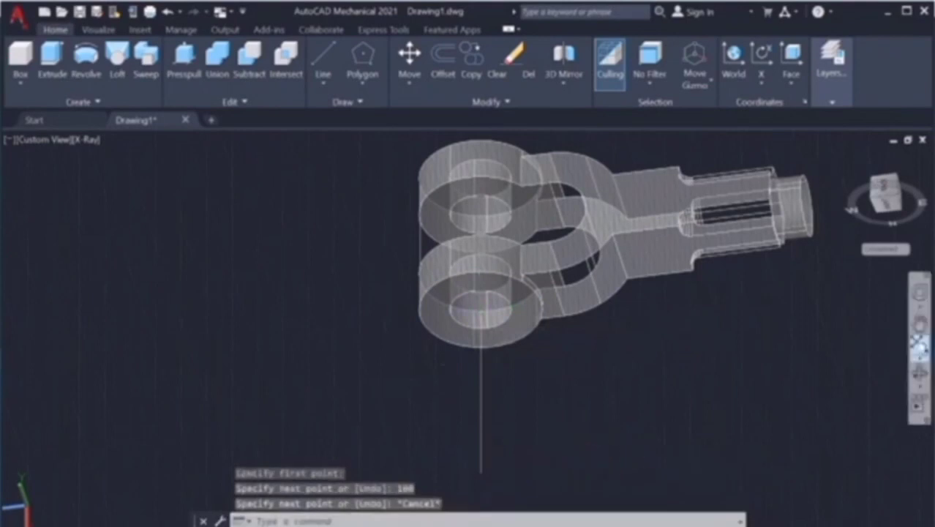
Step: Orbit and pan to view the fork's holes from above and compare with the reference drawing
left_click(920, 345)
left_click_drag(530, 301, 537, 417)
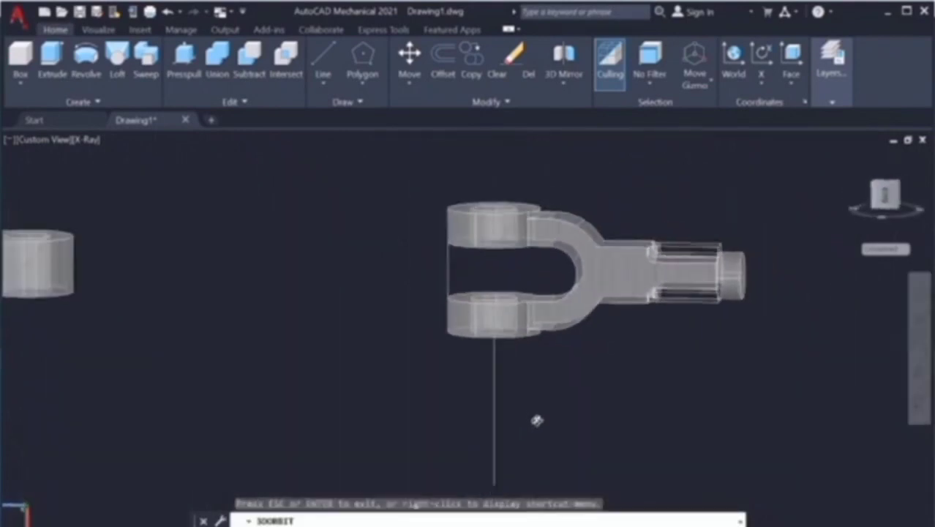
key("Escape")
middle_click_drag(567, 398, 608, 326)
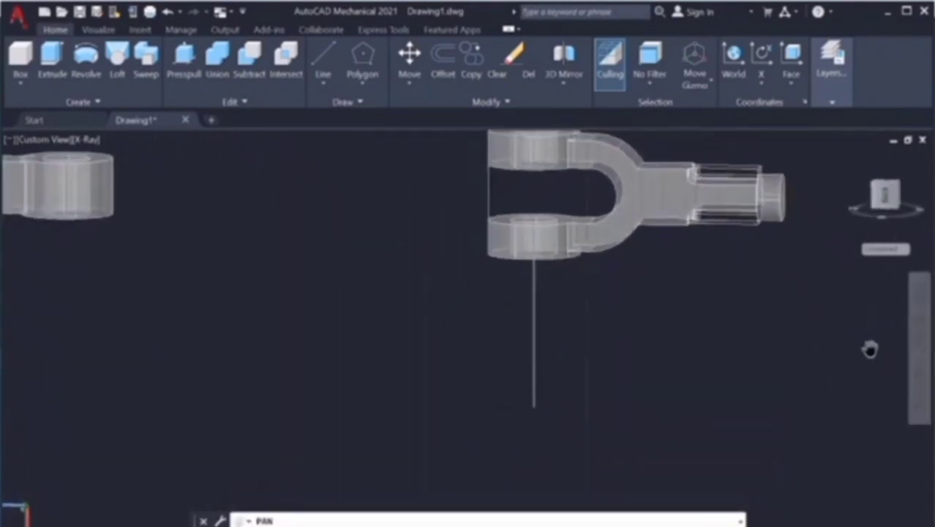
left_click(919, 359)
left_click_drag(741, 412, 770, 386)
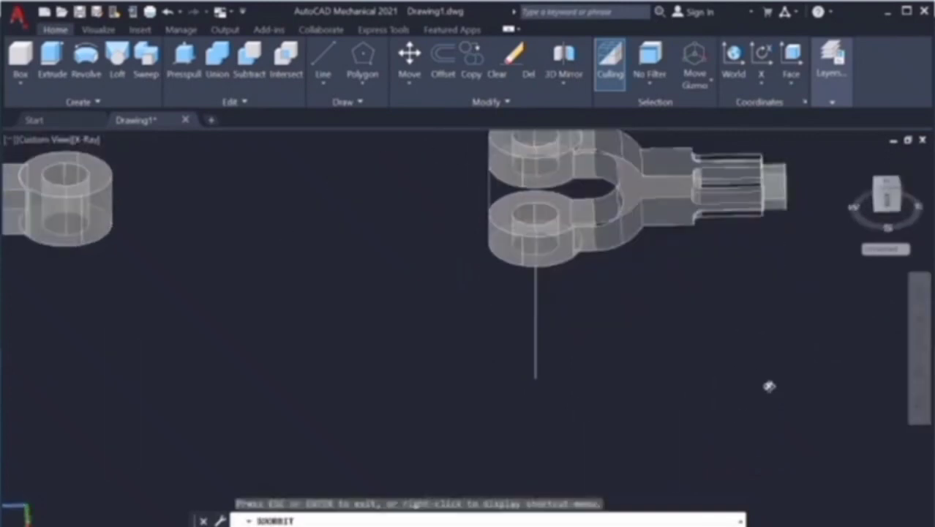
key("alt+Tab")
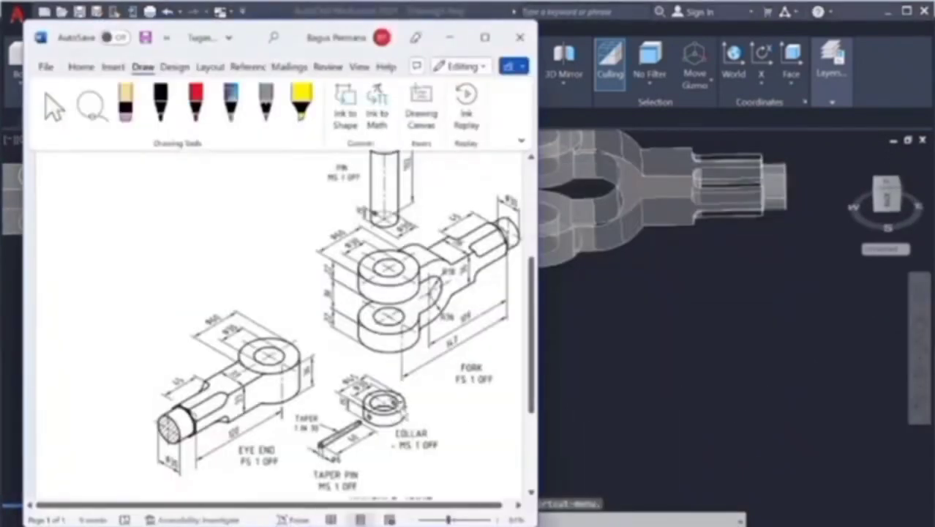
key("alt+Tab")
Step: Erase the stray leftover object sitting beside the fork
key("Return")
left_click(535, 384)
key("Escape")
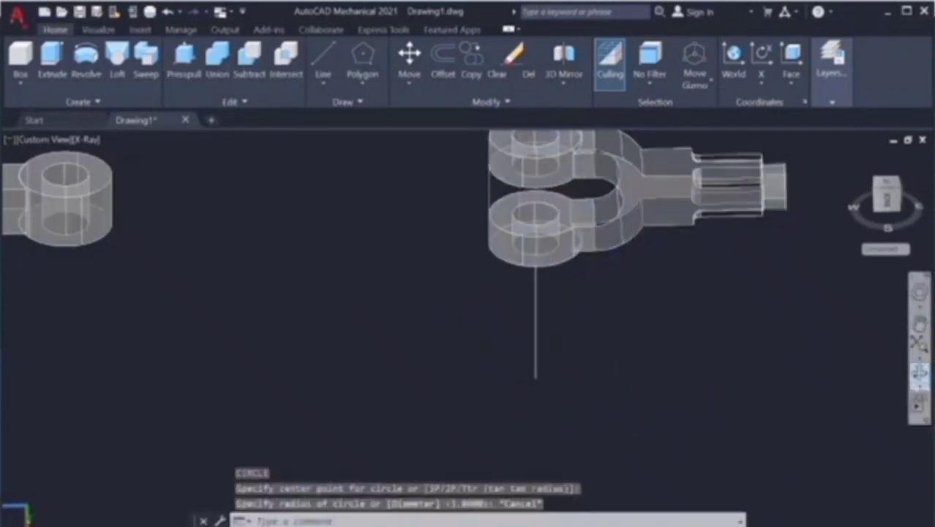
left_click(920, 374)
mouse_move(673, 236)
left_mouse_down()
mouse_move(696, 355)
mouse_move(663, 250)
mouse_move(618, 190)
mouse_move(625, 197)
left_mouse_up()
key("Escape")
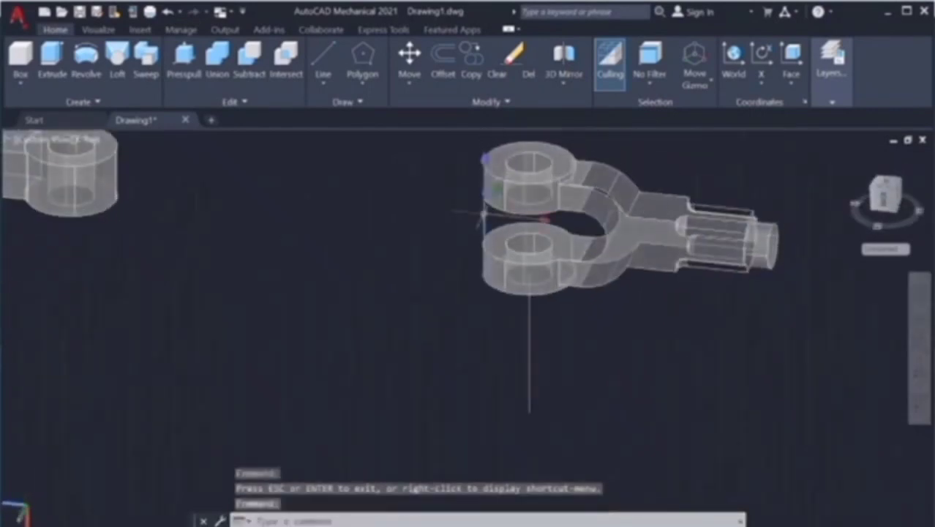
key("Delete")
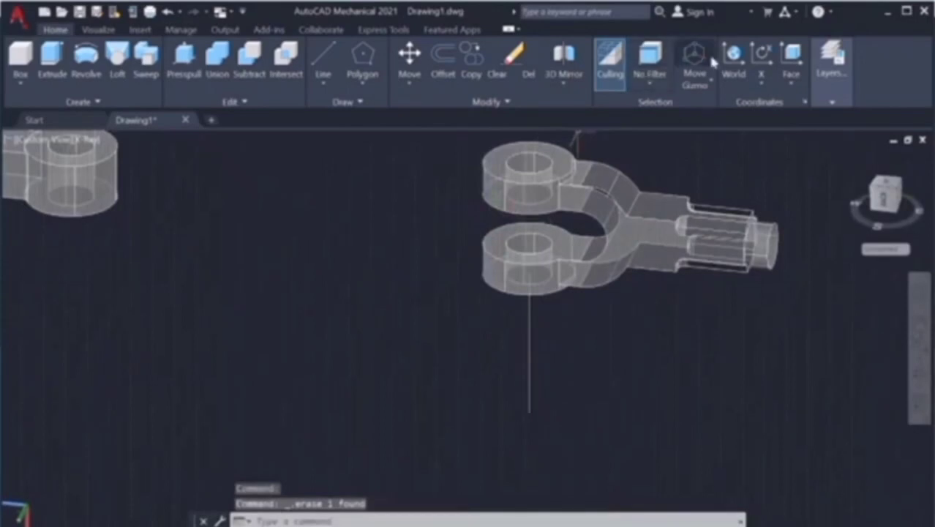
Step: Try aligning the UCS to the fork eye's top face, then cancel it
left_click(793, 57)
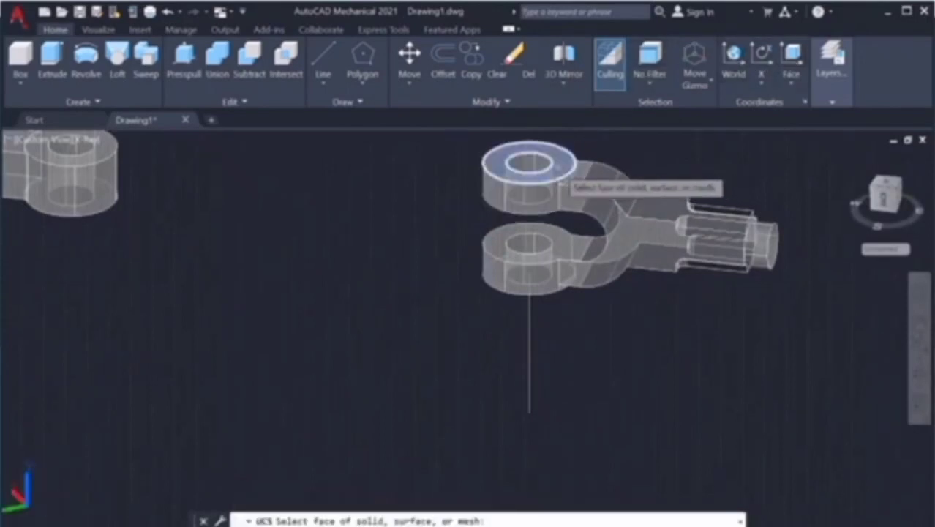
left_click(560, 172)
left_click(599, 207)
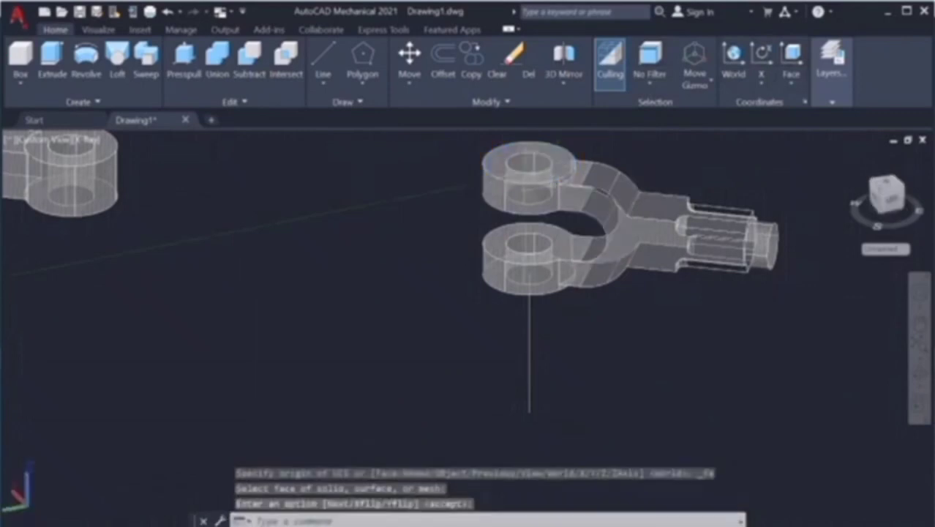
key("Escape")
Step: Draw a 38-diameter circle centred at the guide line's lower end
key("Return")
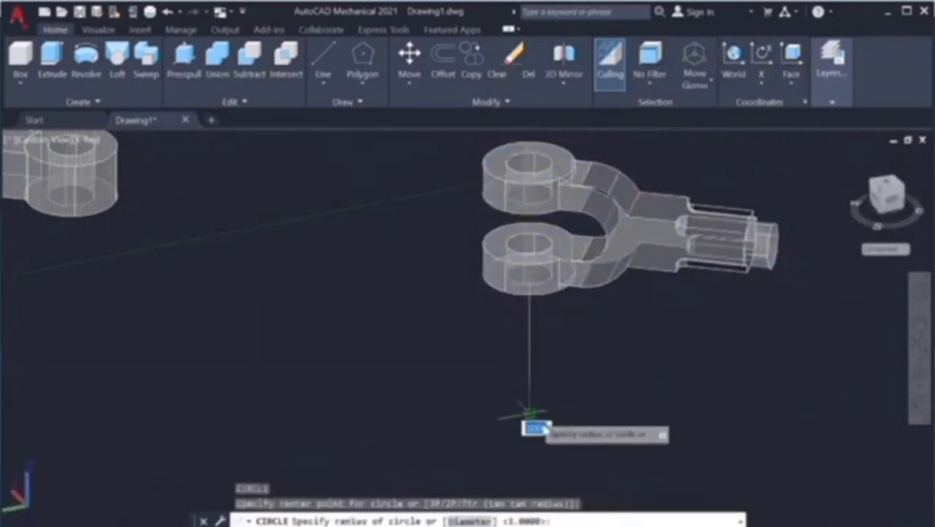
left_click(530, 412)
type("d")
key("Return")
type("38")
key("Return")
scroll(555, 433, "up", 3)
Step: Add a concentric 20-diameter circle and check it against the reference drawing
key("Return")
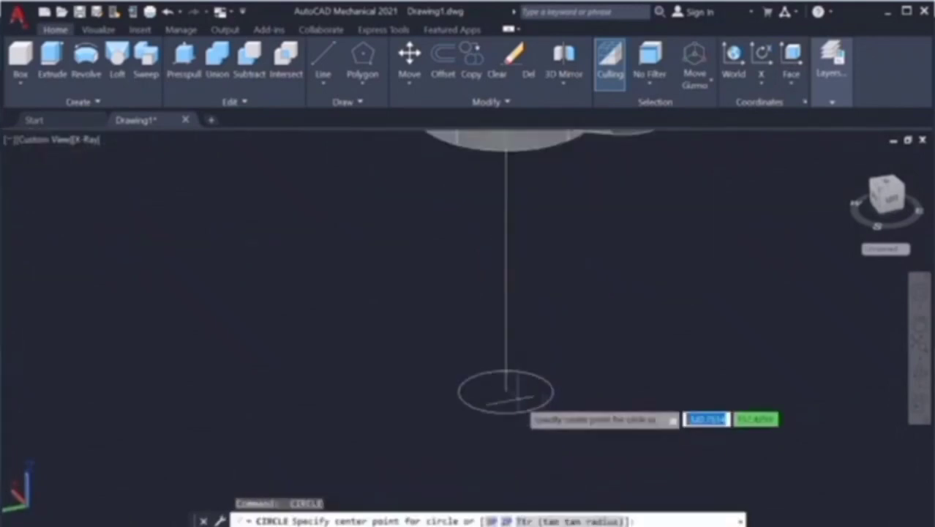
left_click(505, 392)
type("d")
key("Return")
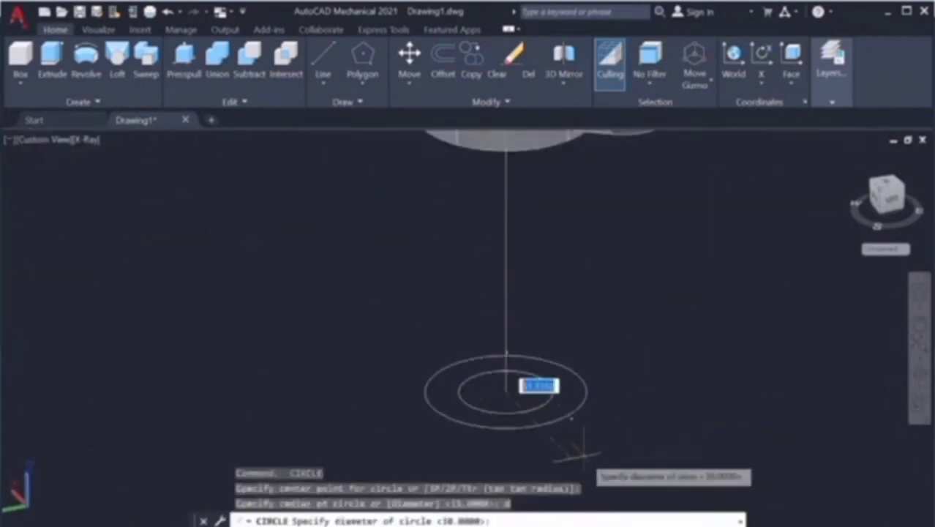
type("20")
key("Return")
key("alt+Tab")
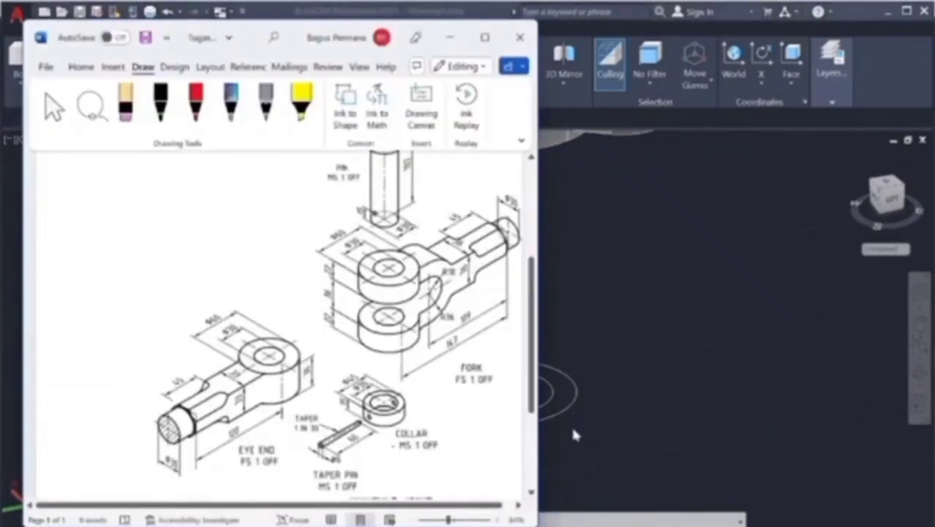
key("alt+Tab")
key("Escape")
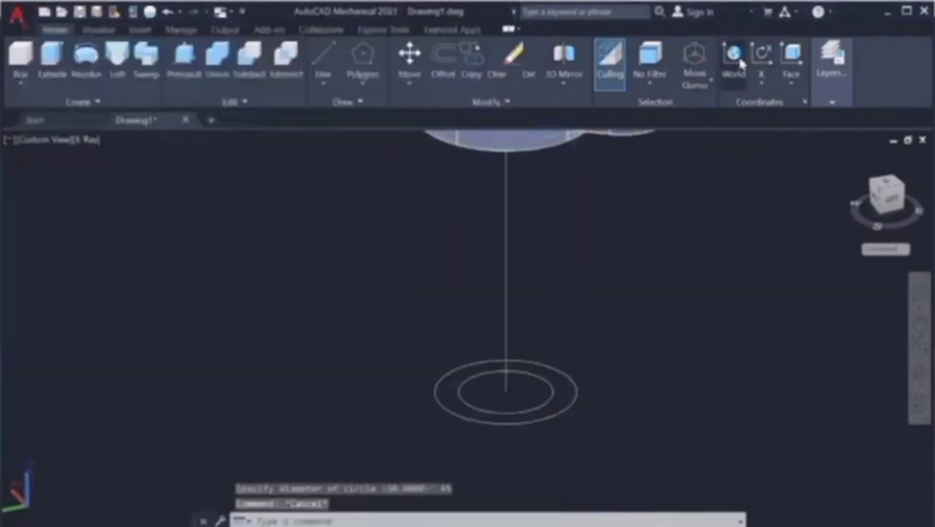
Step: Press-pull the ring between the two circles into a 15-high collar
left_click(185, 63)
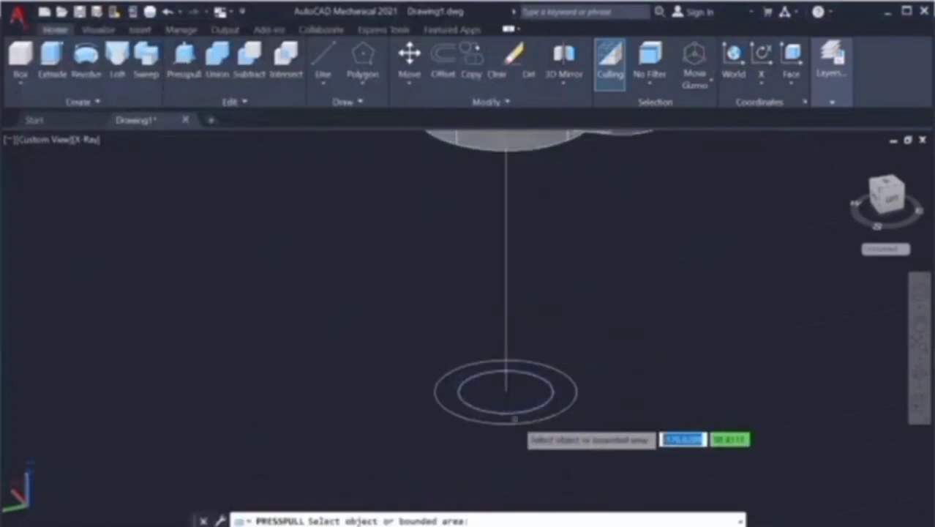
left_click(510, 418)
key("Return")
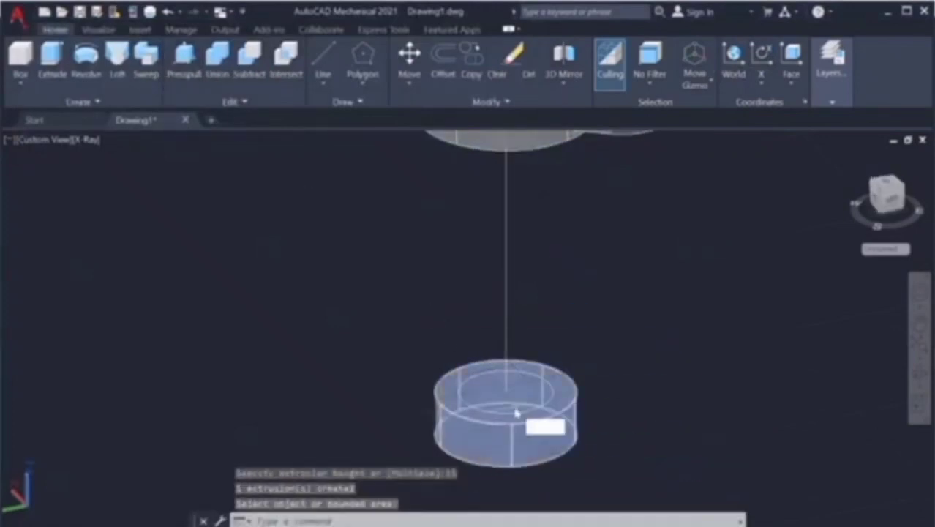
Step: Draw a line on the collar and extrude the small circle into a long rod
type("l")
key("Return")
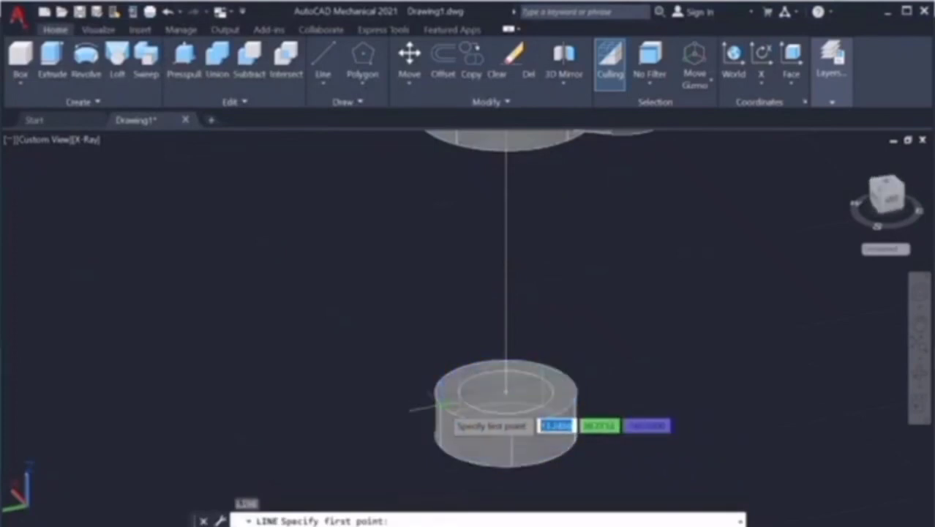
left_click(437, 429)
scroll(439, 433, "up", 3)
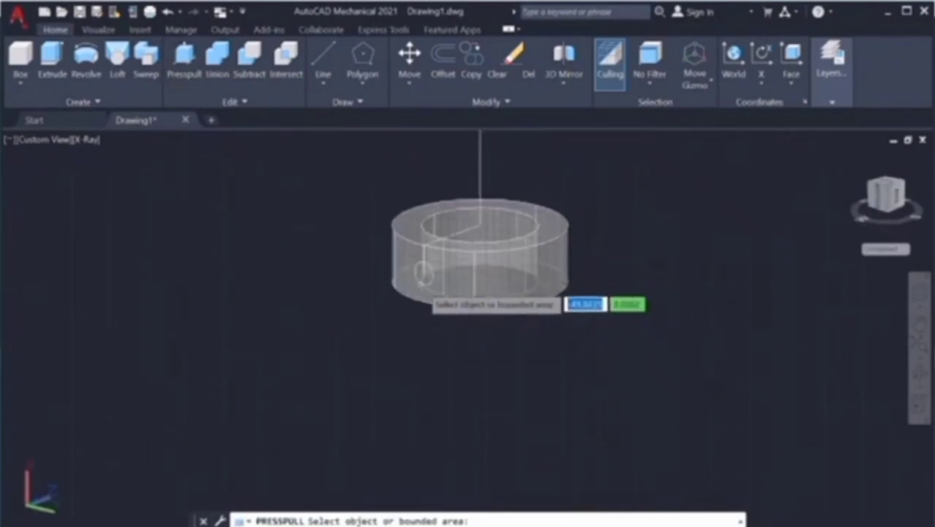
left_click(425, 272)
left_click(684, 235)
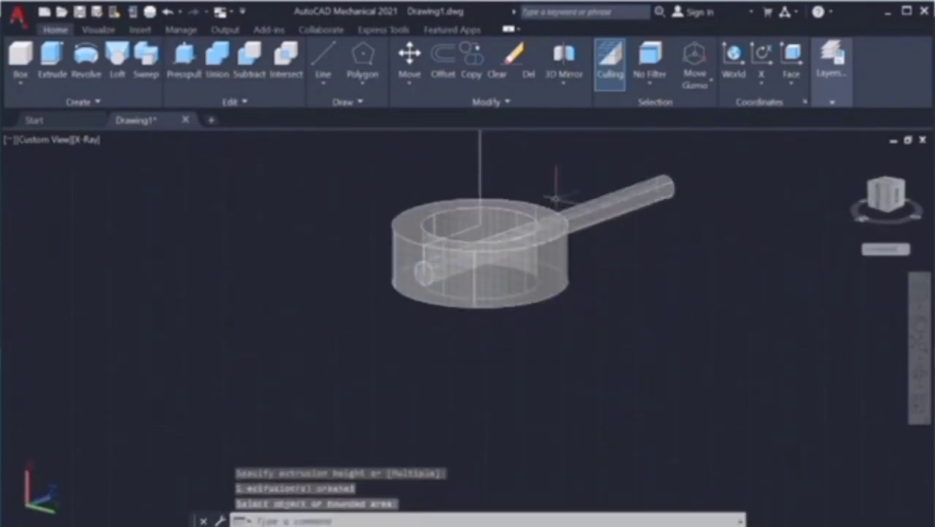
Step: Attempt stretch, union and subtract on the rod, cancelling each attempt
type("s")
key("Return")
key("Escape")
type("uni")
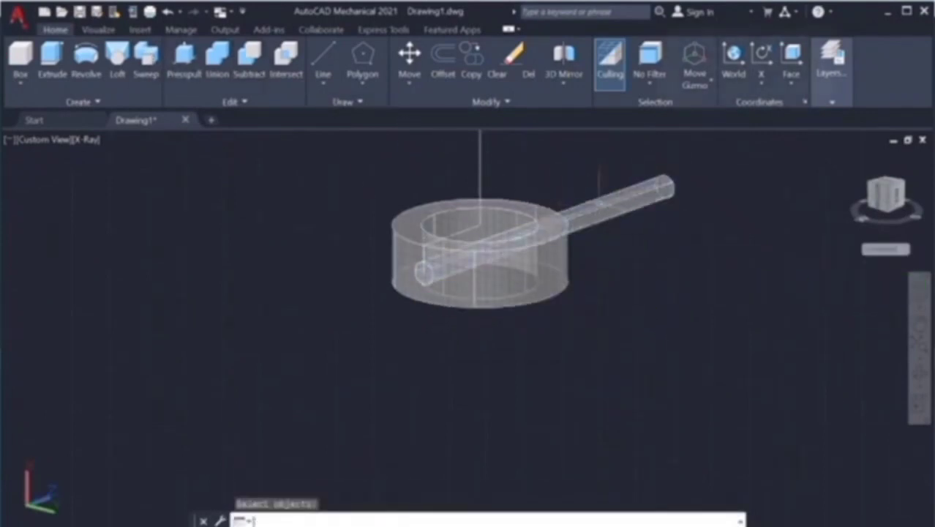
key("Return")
key("Return")
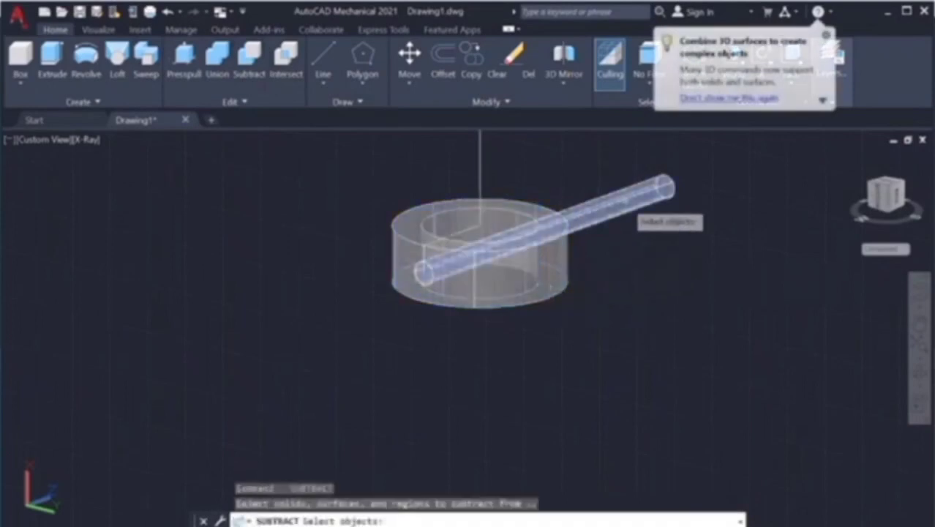
left_click(630, 204)
key("Return")
scroll(520, 254, "up", 3)
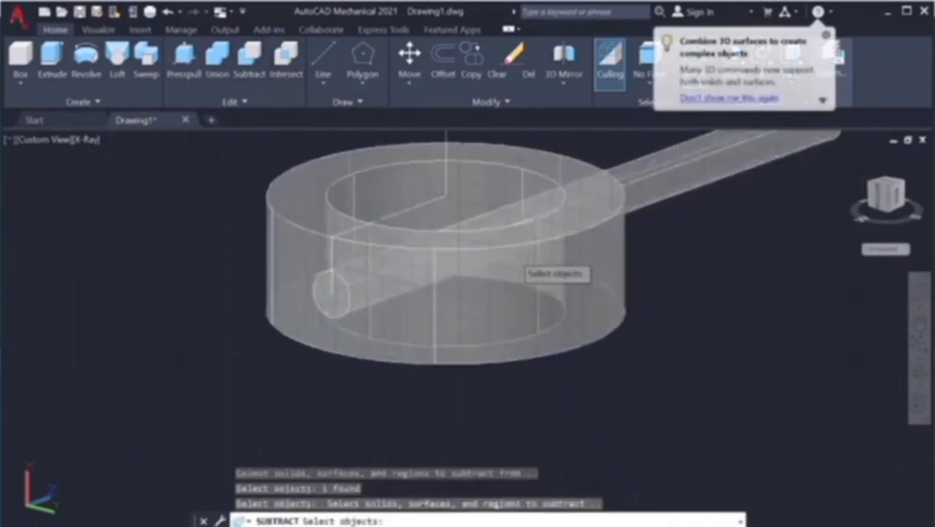
scroll(520, 255, "up", 2)
key("Escape")
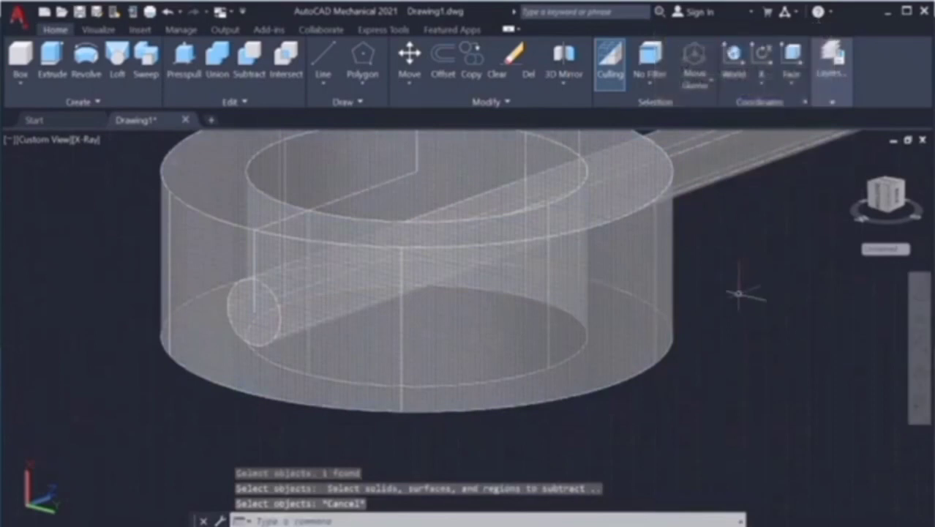
Step: Subtract the rod from the collar to cut the taper-pin cross hole
left_click(918, 373)
mouse_move(505, 328)
left_mouse_down()
mouse_move(501, 192)
mouse_move(529, 373)
mouse_move(485, 271)
left_mouse_up()
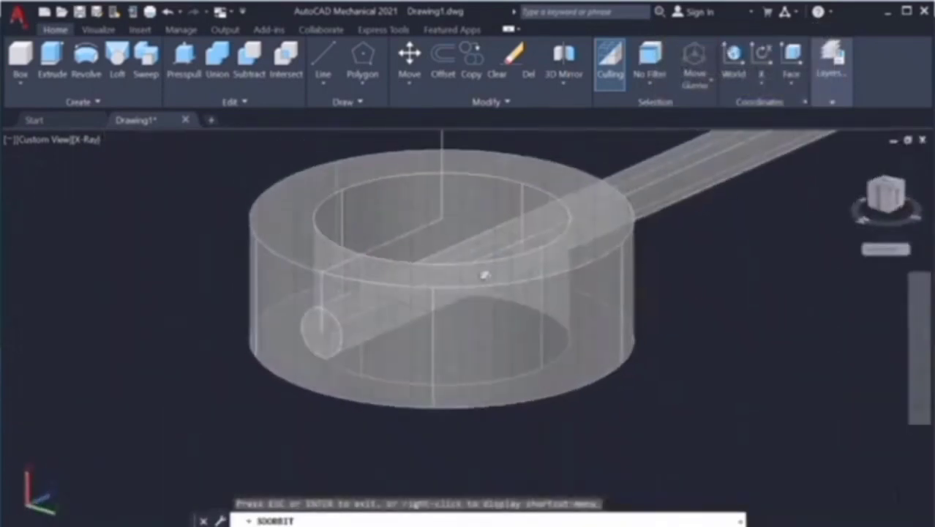
key("Escape")
left_click(248, 62)
left_click(568, 304)
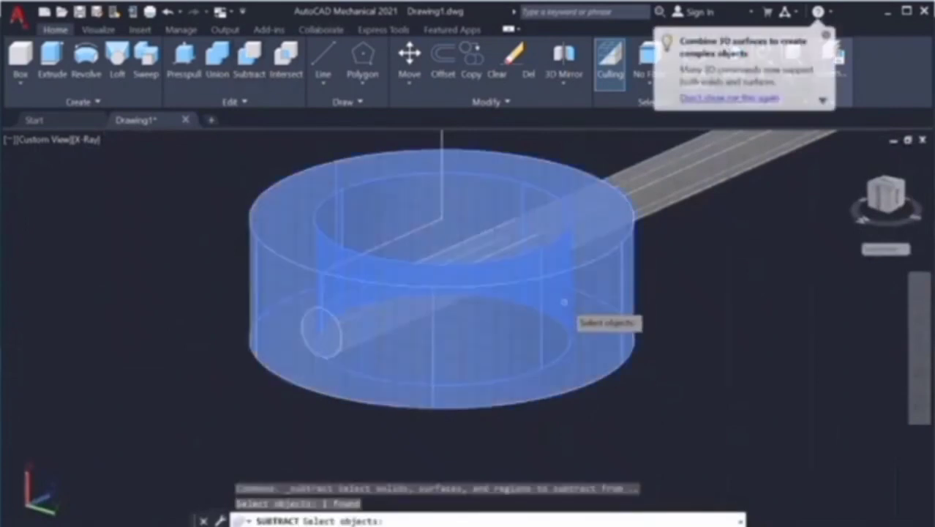
key("Return")
left_click(675, 184)
key("Return")
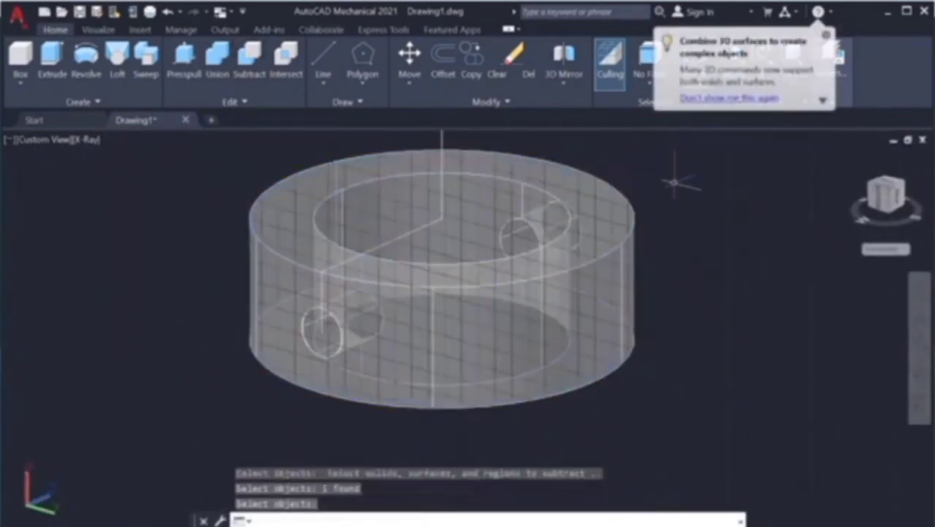
key("Escape")
key("Escape")
Step: Copy the hole's edge circle to a spot beside the collar
scroll(505, 263, "down", 8)
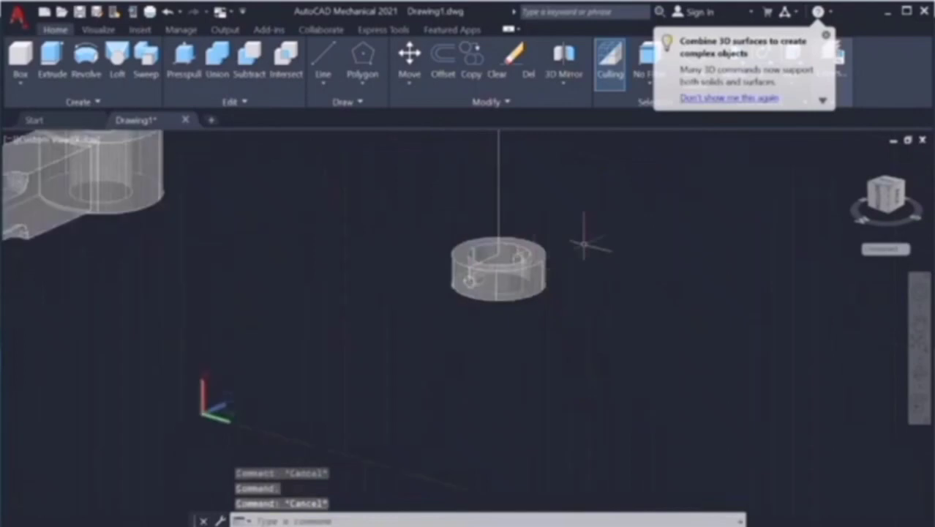
scroll(590, 247, "down", 2)
scroll(531, 208, "up", 3)
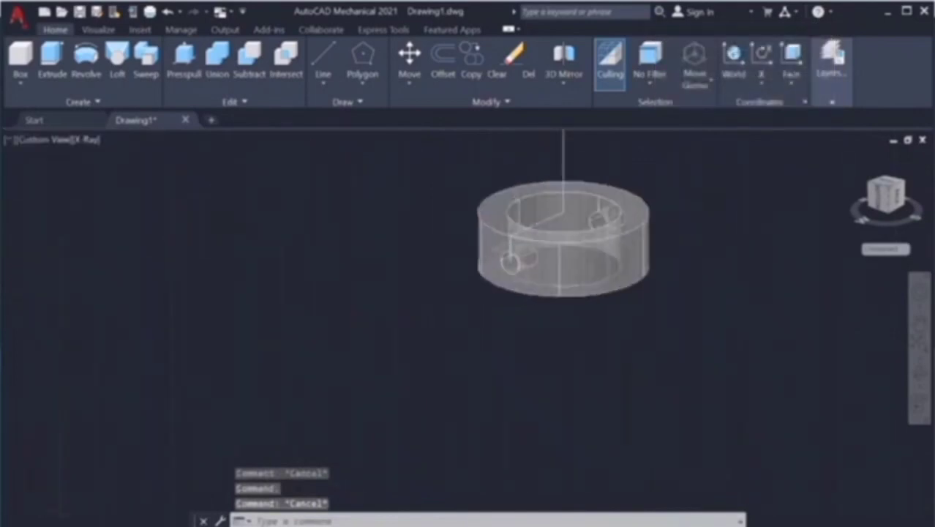
scroll(579, 190, "up", 3)
scroll(603, 179, "up", 1)
key("Escape")
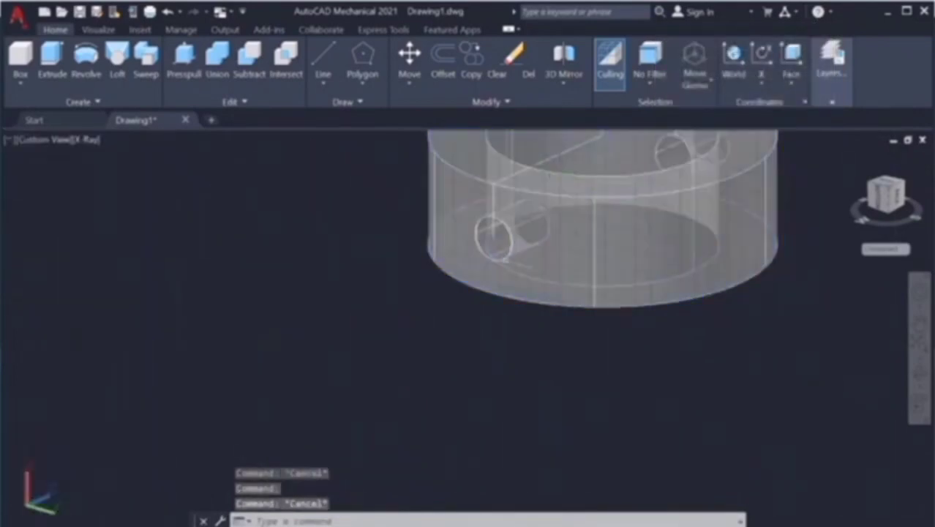
left_click(494, 235)
type("co")
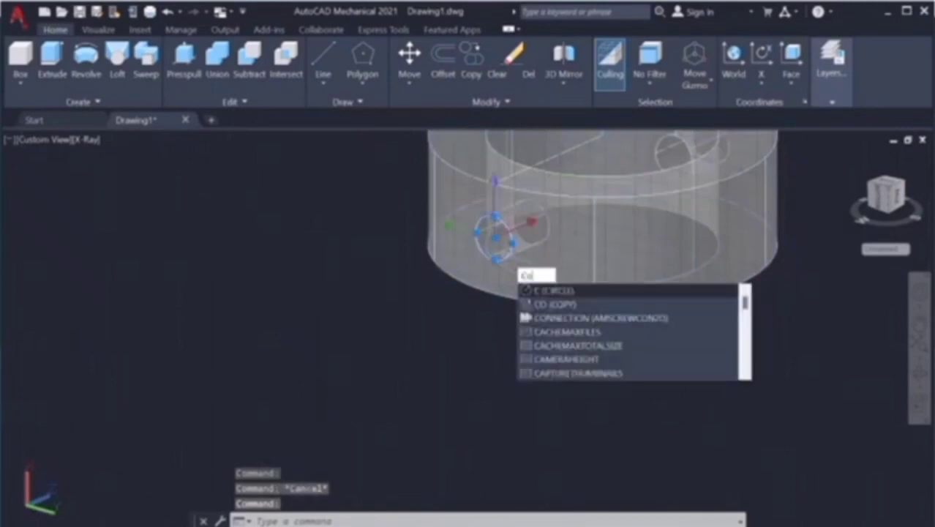
key("Return")
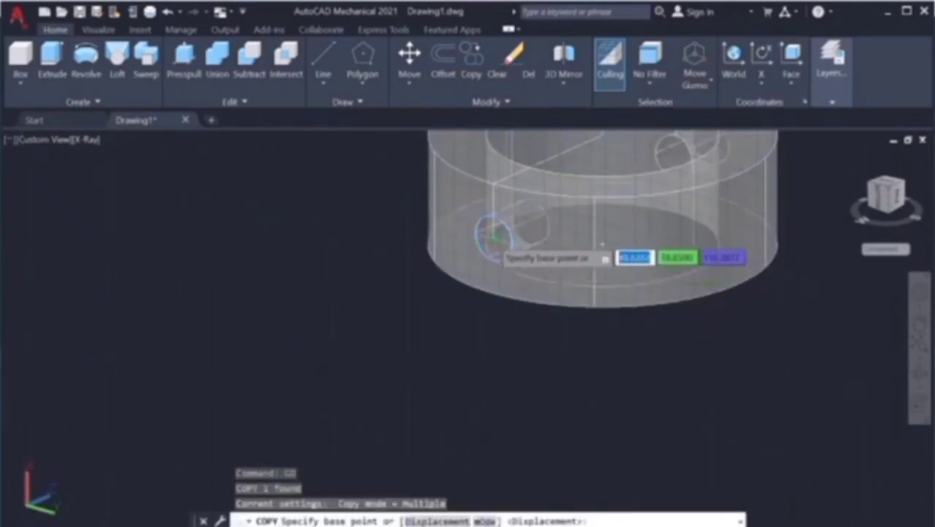
left_click(495, 235)
left_click(347, 304)
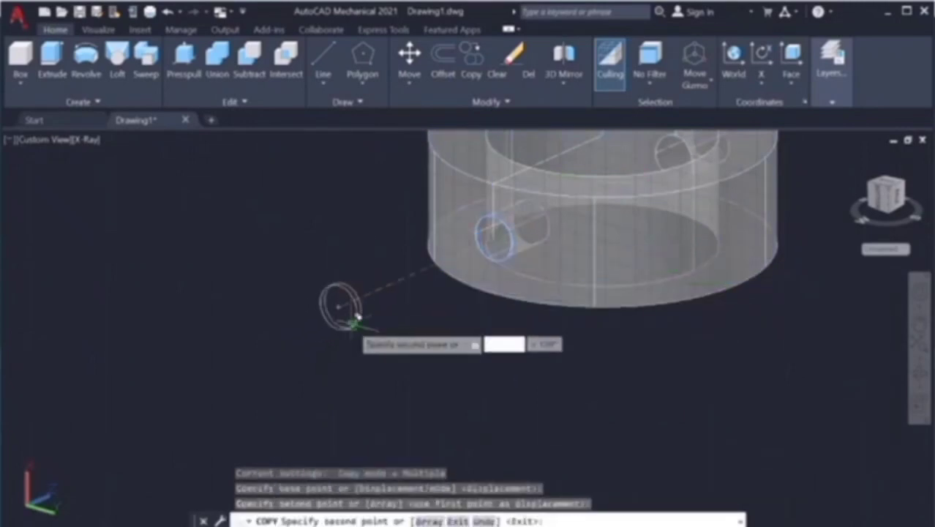
key("Escape")
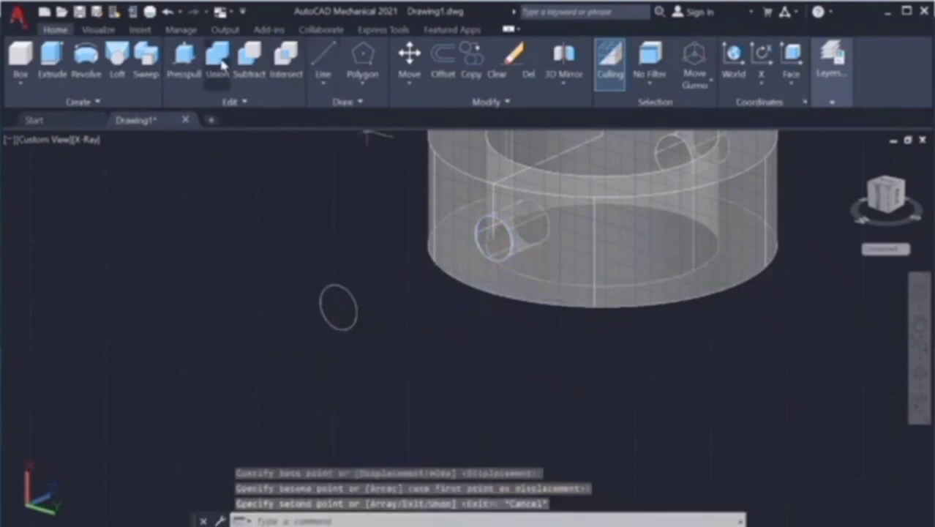
Step: Extrude the copied circle into a cylinder, then delete it after checking the reference
left_click(185, 57)
left_click_drag(341, 308, 172, 377)
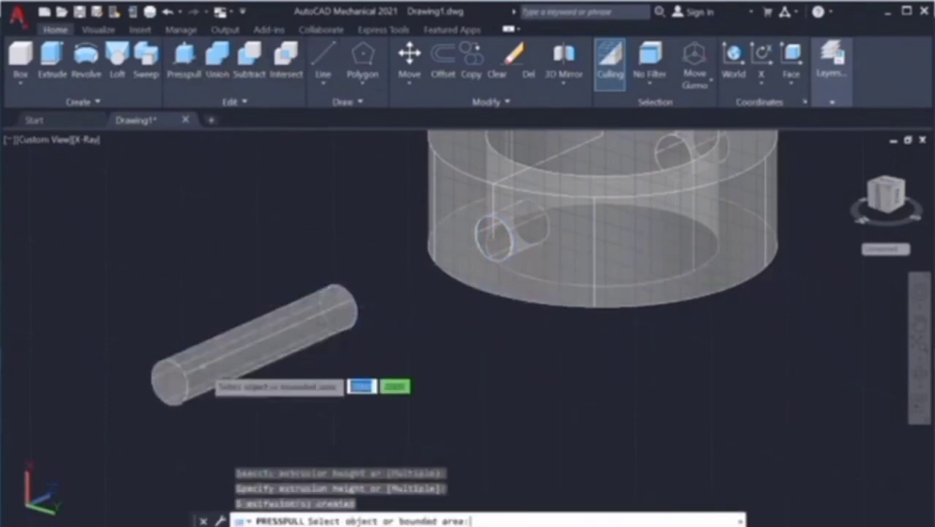
key("Return")
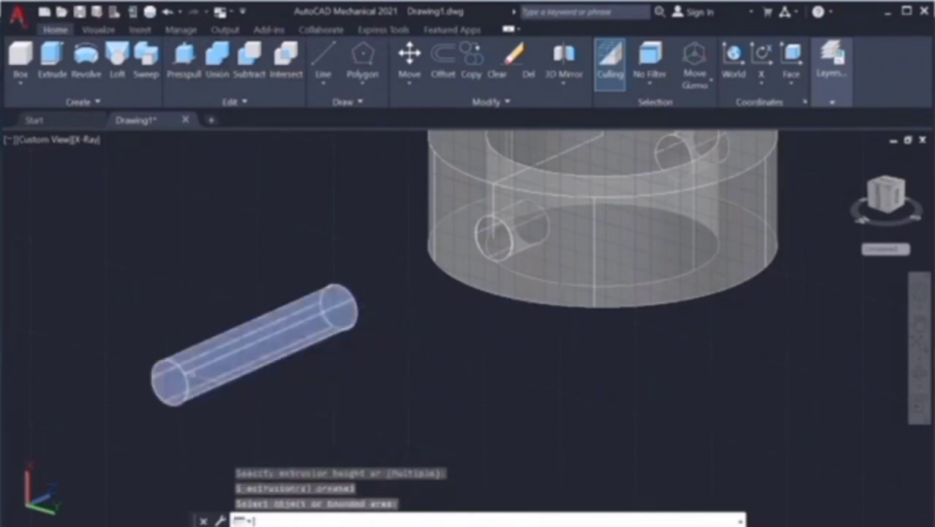
key("alt+Tab")
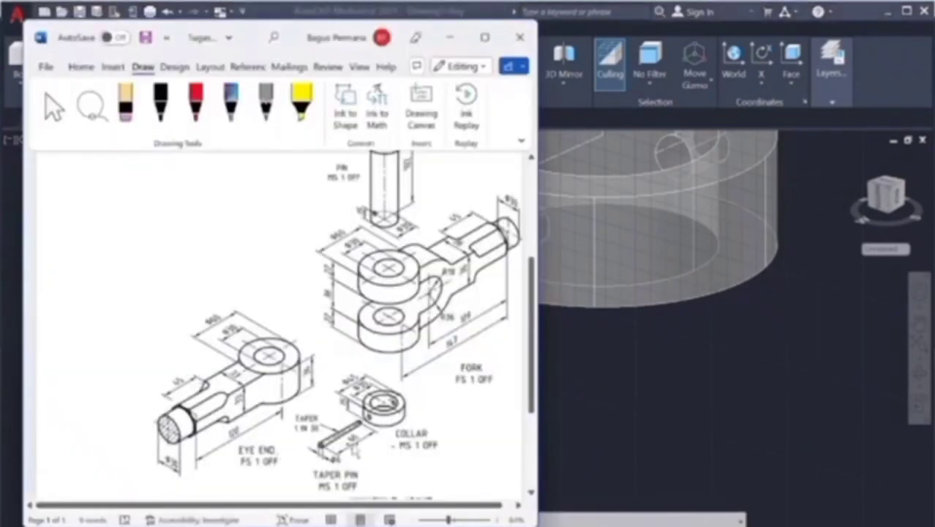
key("alt+Tab")
left_click(248, 355)
key("Escape")
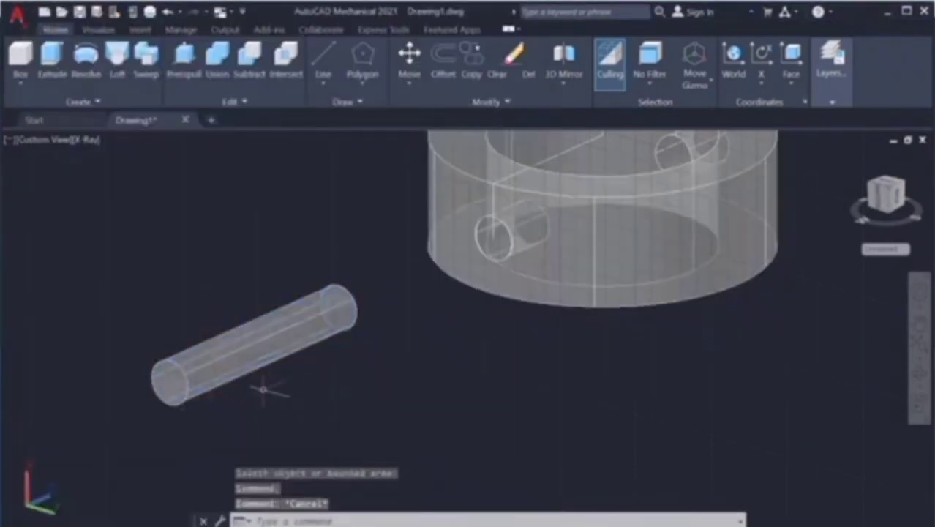
left_click(243, 361)
key("Delete")
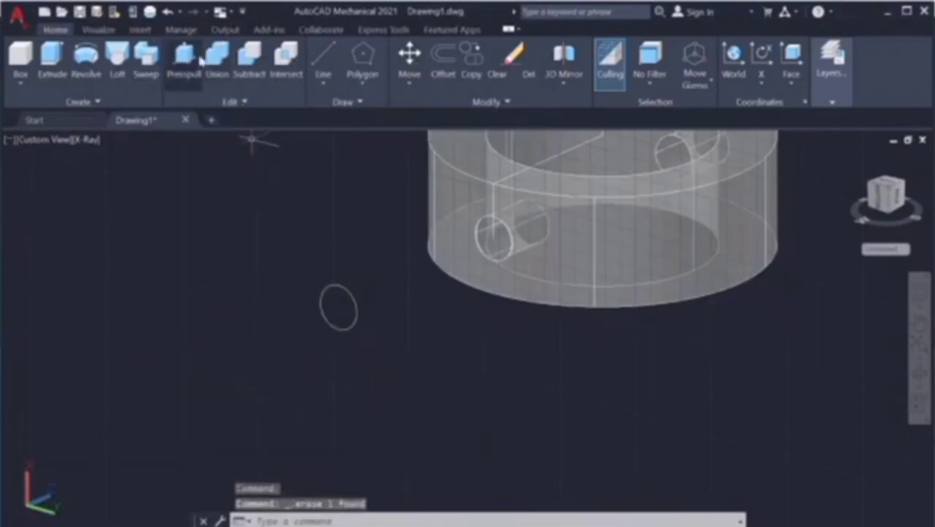
Step: Press-pull the small circle 100 units into the taper-pin rod
left_click(194, 62)
left_click(339, 307)
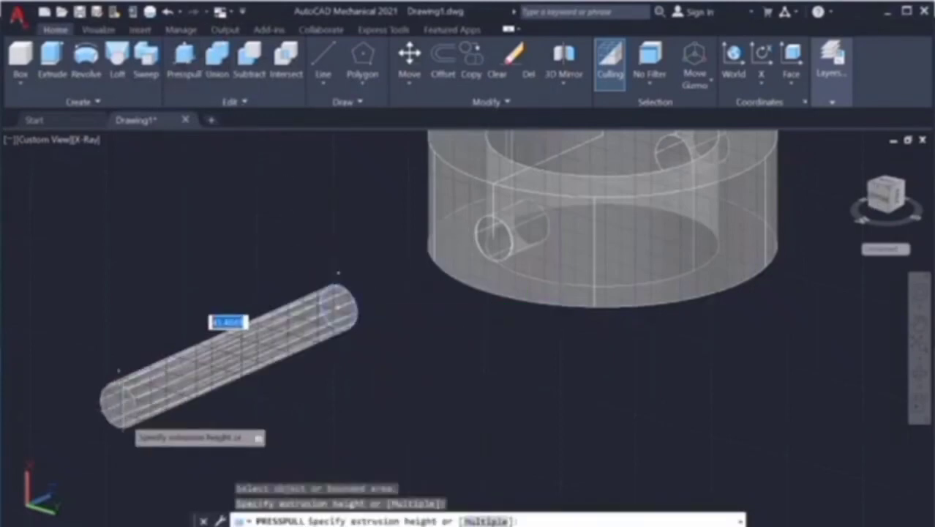
type("100")
key("Return")
key("alt+Tab")
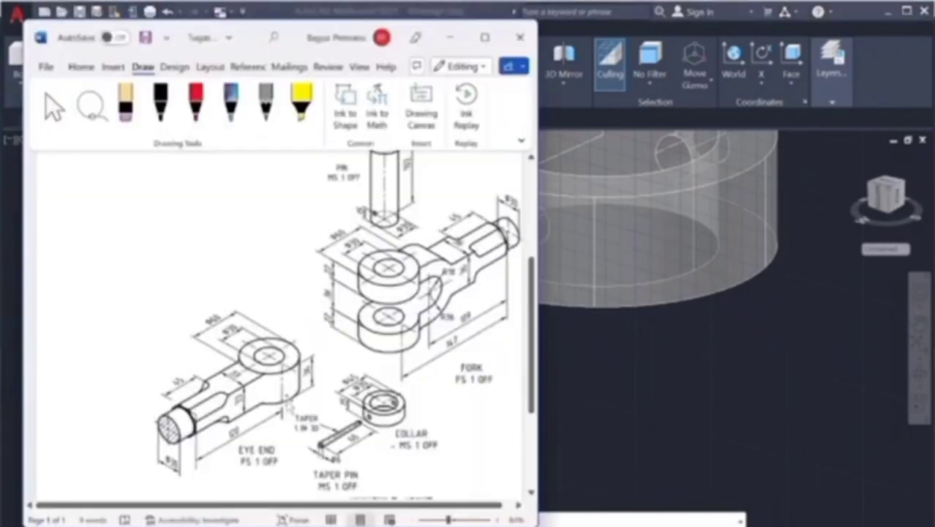
key("alt+Tab")
Step: Orbit and pan the view so all knuckle-joint parts are laid out on screen
scroll(597, 293, "down", 3)
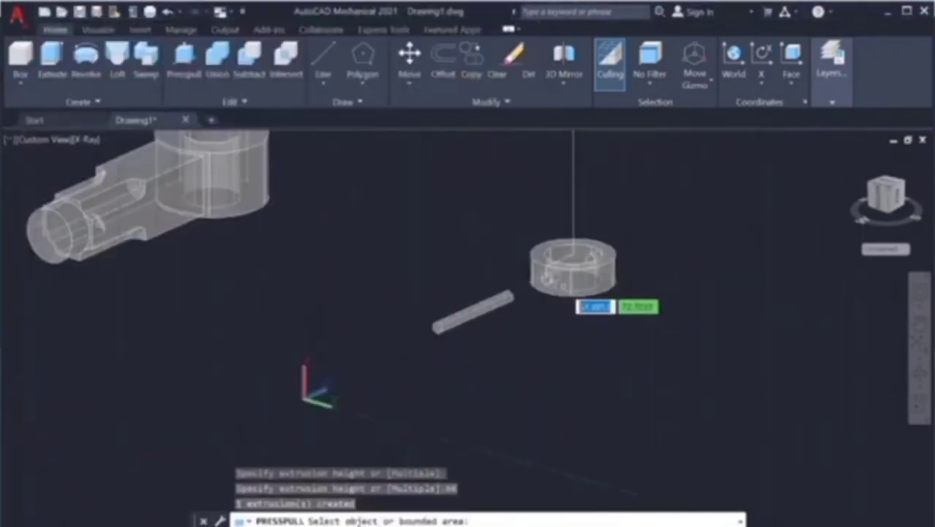
scroll(597, 293, "down", 2)
scroll(596, 292, "down", 2)
scroll(746, 309, "up", 3)
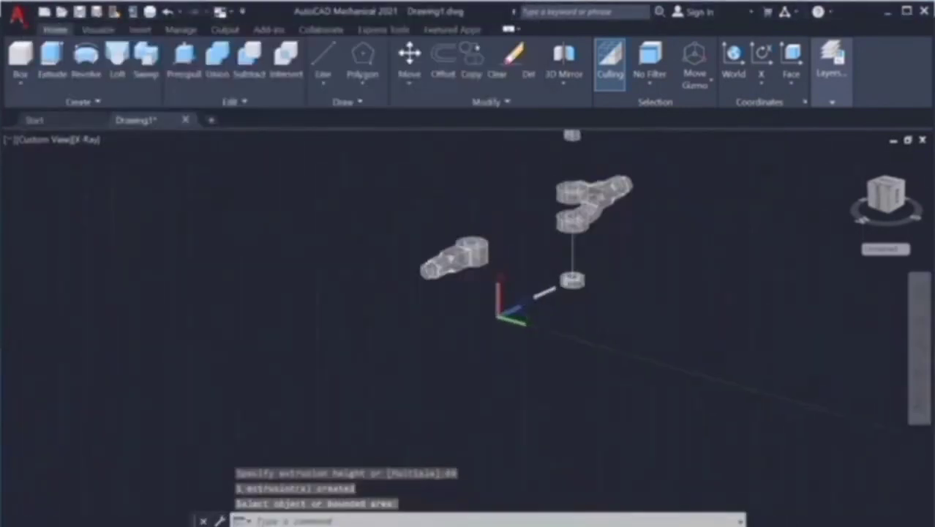
left_click(921, 373)
mouse_move(659, 308)
left_mouse_down()
mouse_move(545, 220)
mouse_move(539, 237)
mouse_move(483, 231)
mouse_move(527, 189)
left_mouse_up()
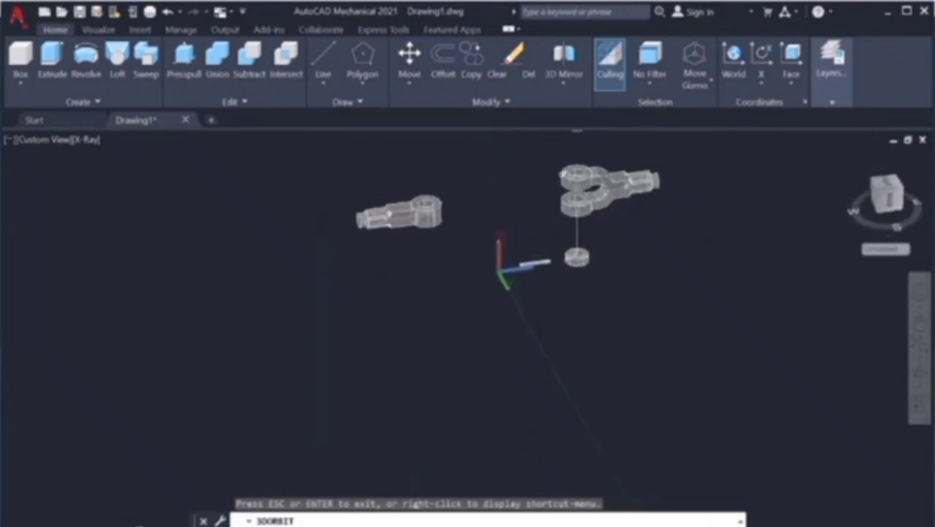
key("Escape")
scroll(624, 244, "up", 3)
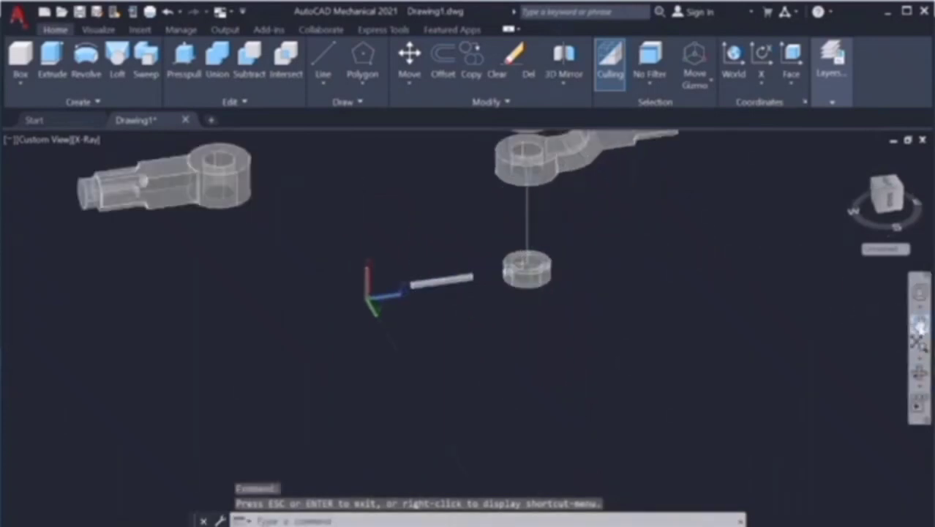
left_click_drag(369, 205, 370, 320)
left_click_drag(486, 286, 474, 440)
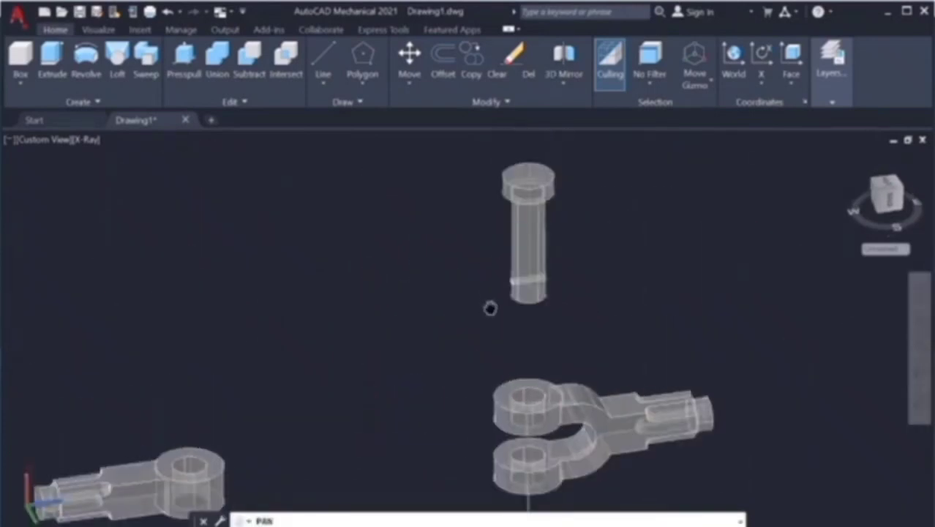
left_click_drag(491, 309, 509, 180)
key("Escape")
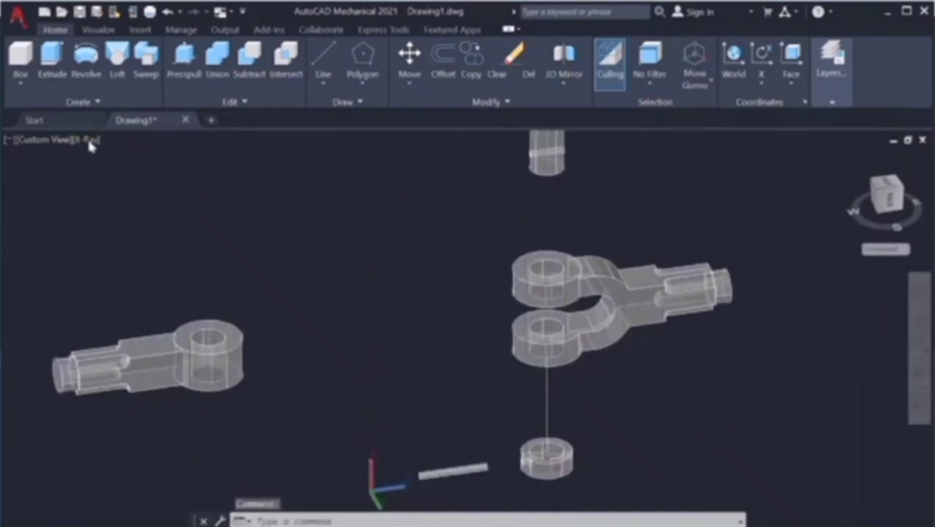
Step: Switch the viewport visual style from X-Ray to Shaded
left_click(87, 139)
left_click(155, 249)
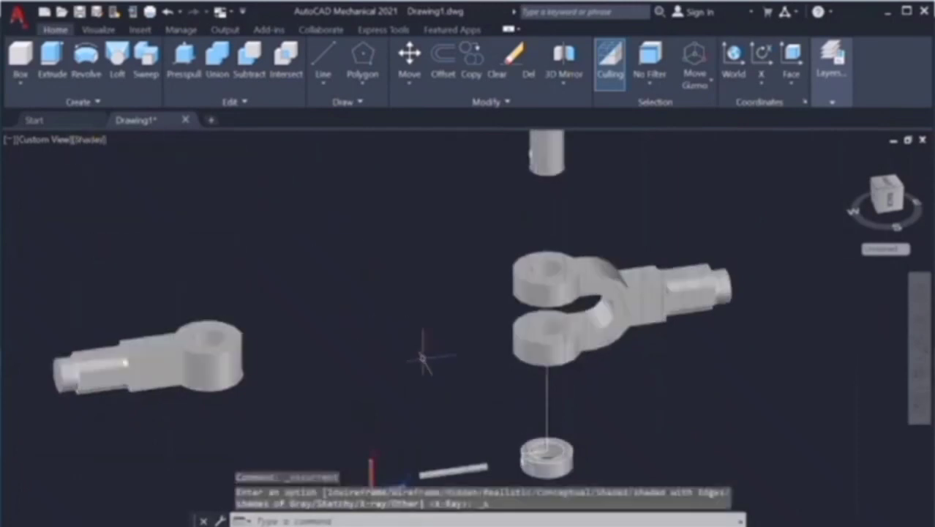
scroll(428, 344, "down", 3)
scroll(540, 411, "down", 2)
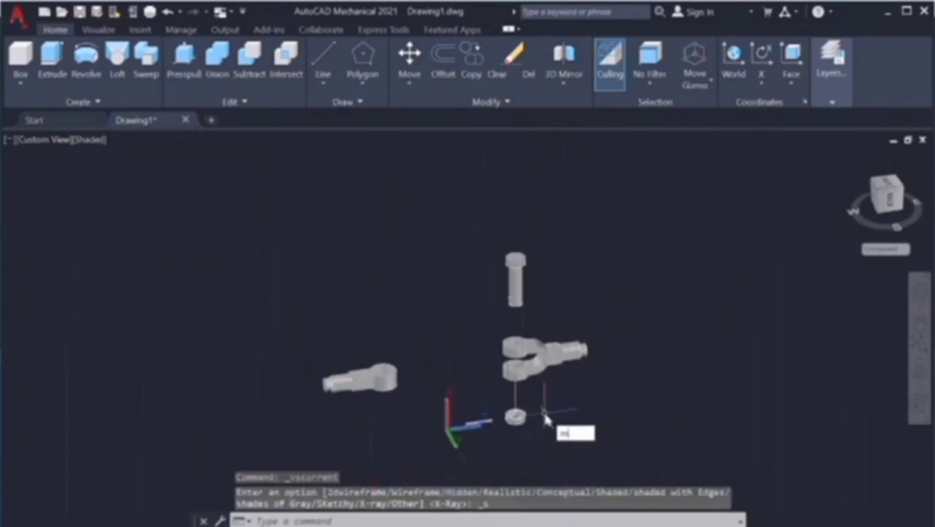
Step: Move the fork, headed pin and eye end together further to the right
key("Return")
left_click(563, 448)
key("Escape")
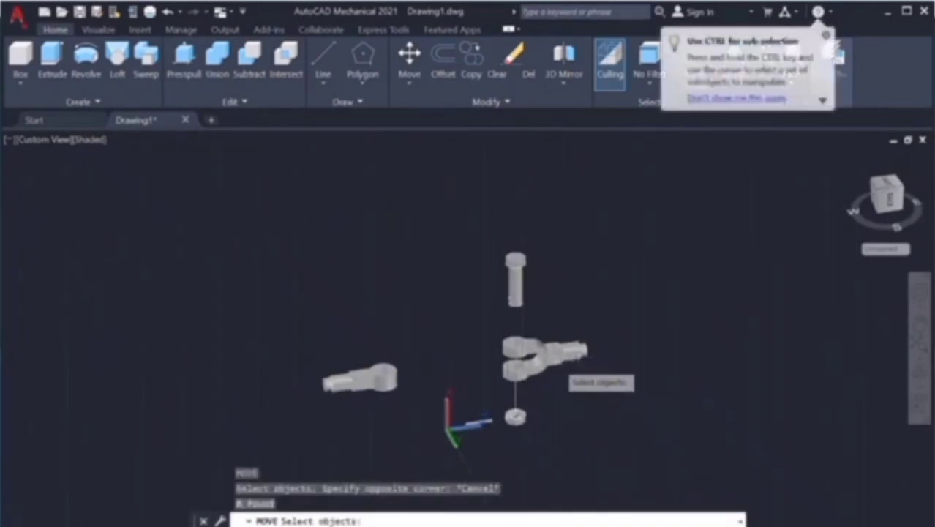
left_click(565, 362)
left_click(516, 276)
left_click(377, 377)
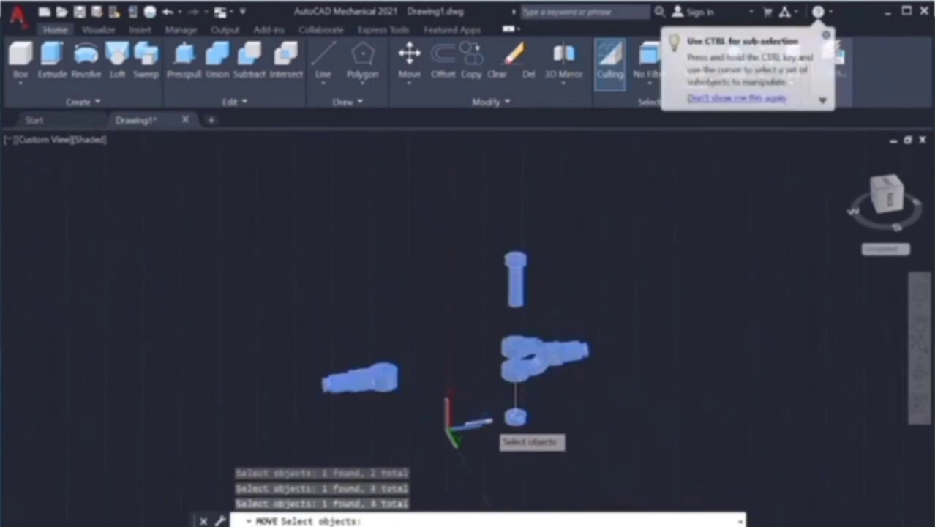
key("Return")
left_click(533, 336)
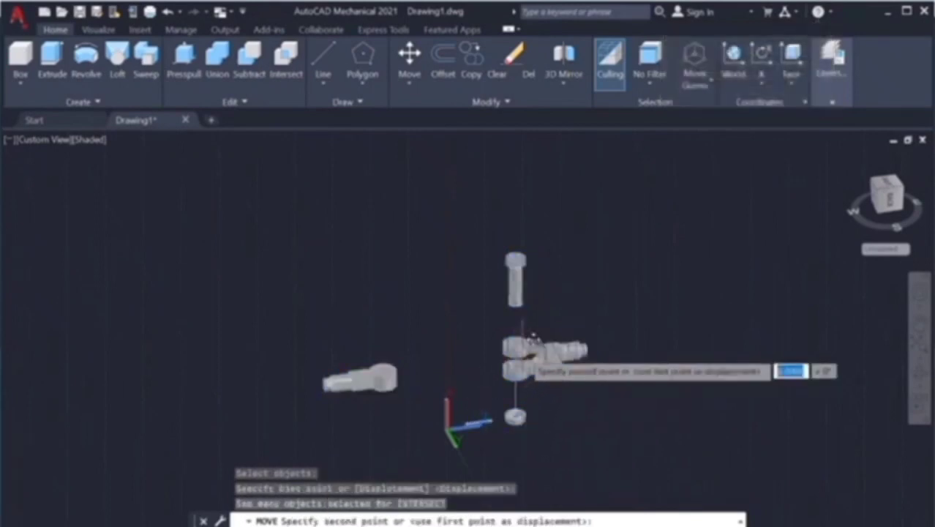
left_click(803, 302)
Step: Erase the leftover 2D sketch curves with a crossing window
left_click(553, 475)
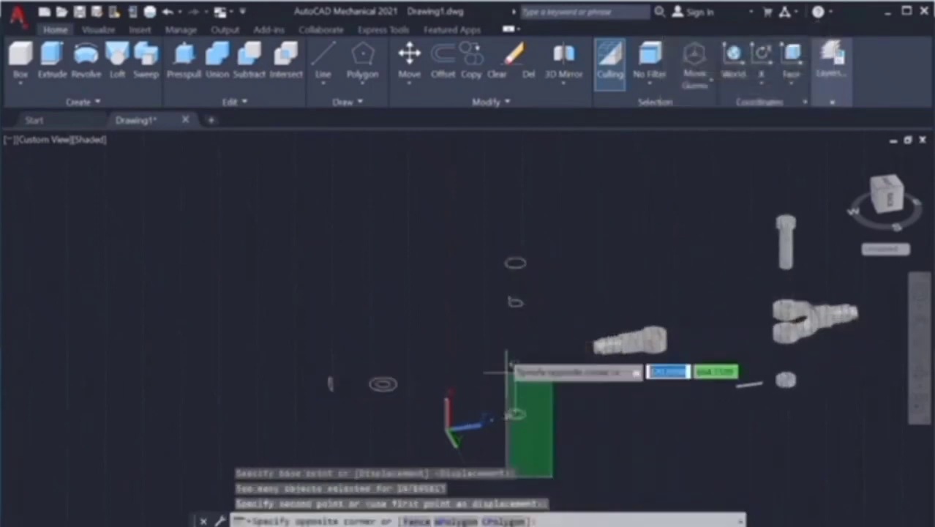
left_click(305, 199)
key("Delete")
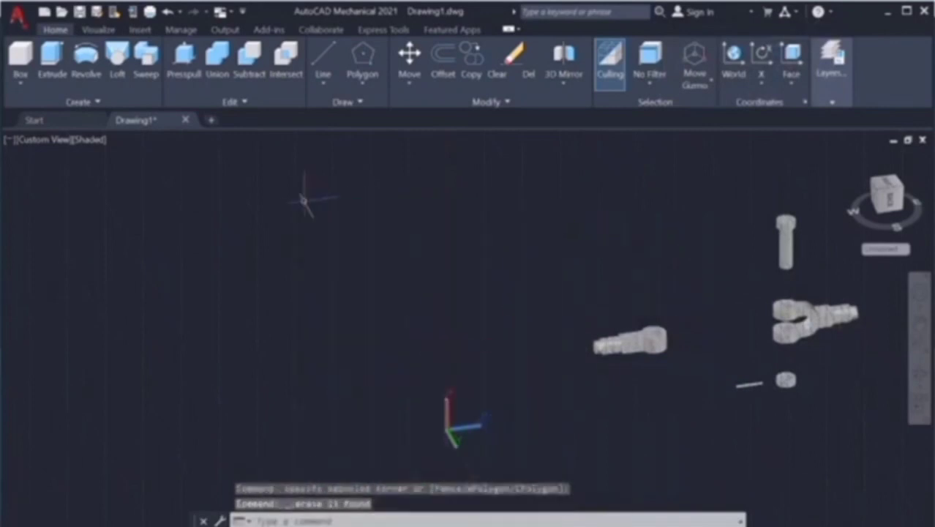
Step: Move the eye end so it sits beside the fork
scroll(744, 339, "up", 2)
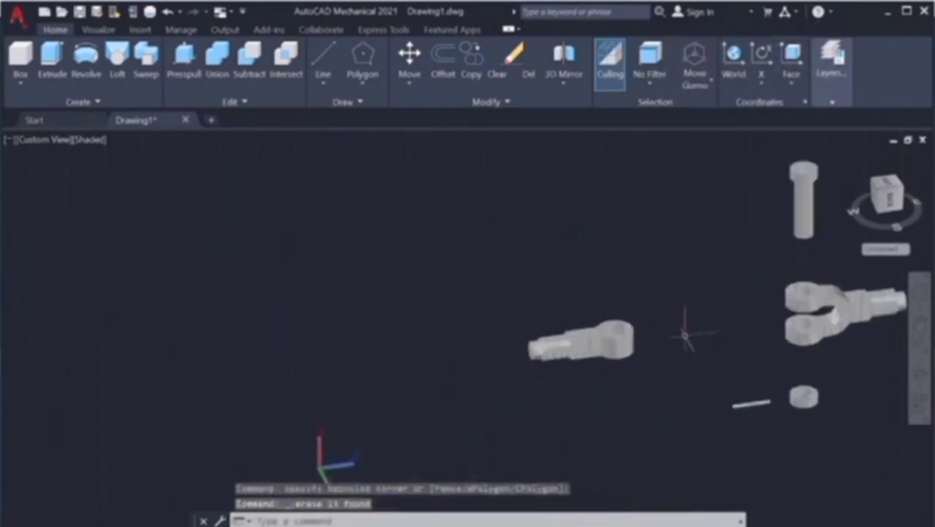
key("Return")
left_click(633, 345)
key("Return")
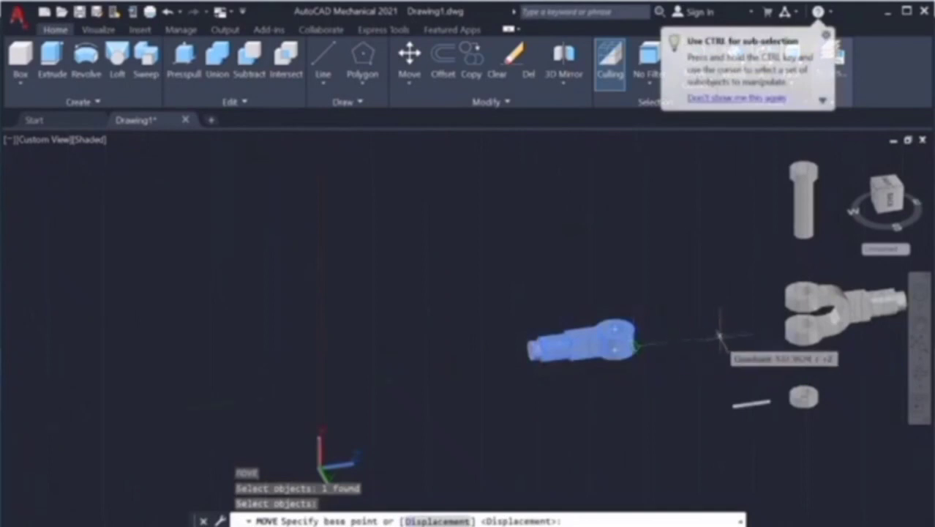
scroll(634, 331, "up", 3)
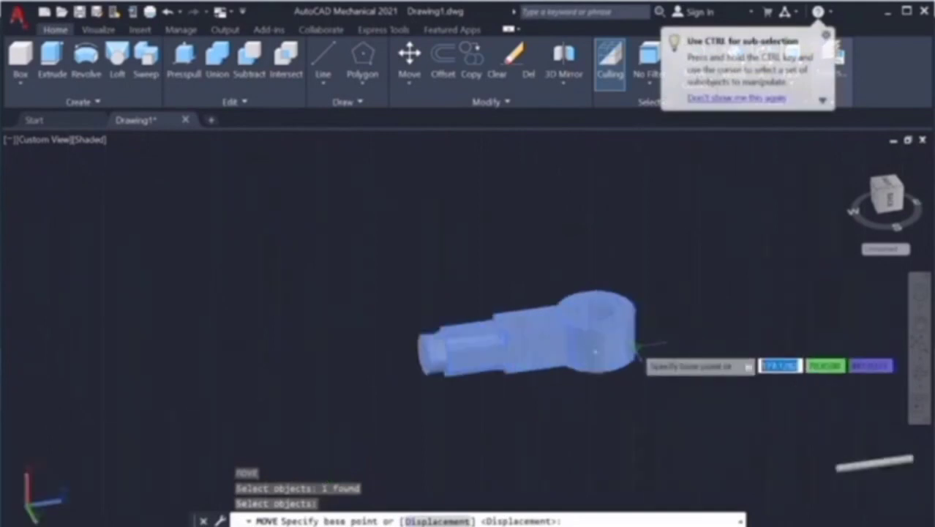
left_click(647, 325)
scroll(773, 324, "down", 2)
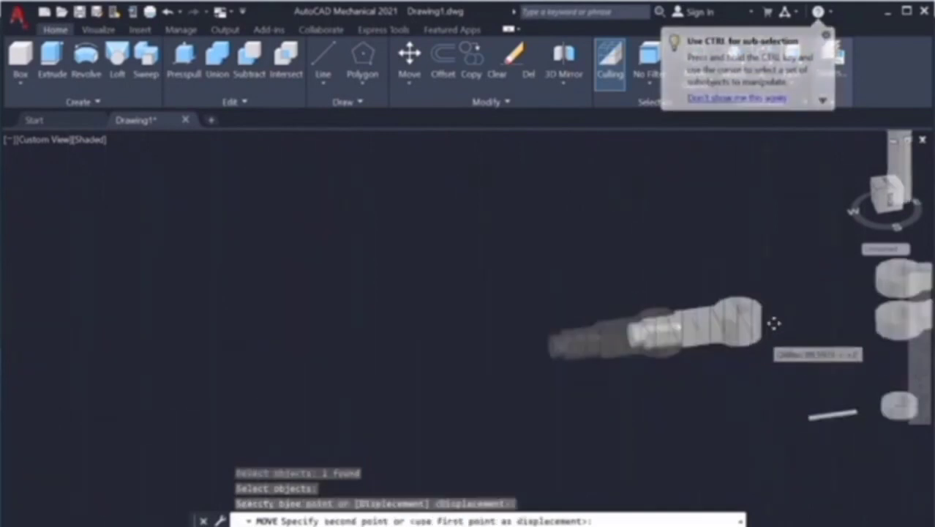
scroll(773, 325, "down", 2)
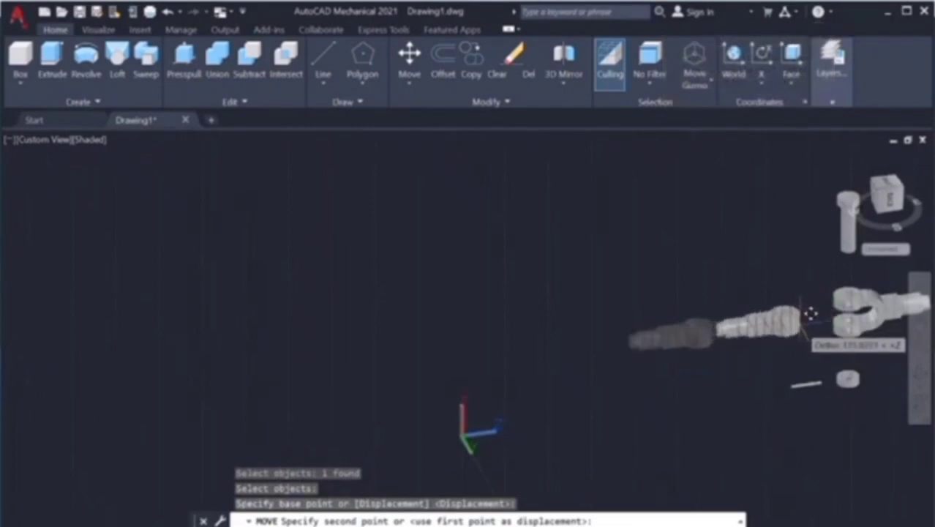
left_click(811, 313)
key("Escape")
Step: Pan the parts back into view and orbit to a front-facing view
middle_click_drag(787, 331, 513, 349)
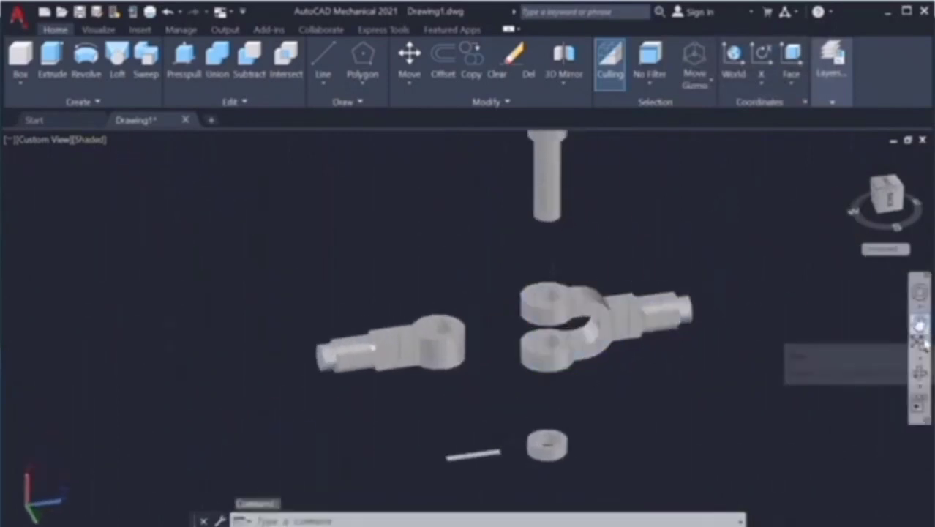
left_click(920, 350)
mouse_move(560, 267)
left_mouse_down()
mouse_move(612, 377)
mouse_move(644, 388)
mouse_move(672, 366)
mouse_move(585, 386)
mouse_move(594, 368)
left_mouse_up()
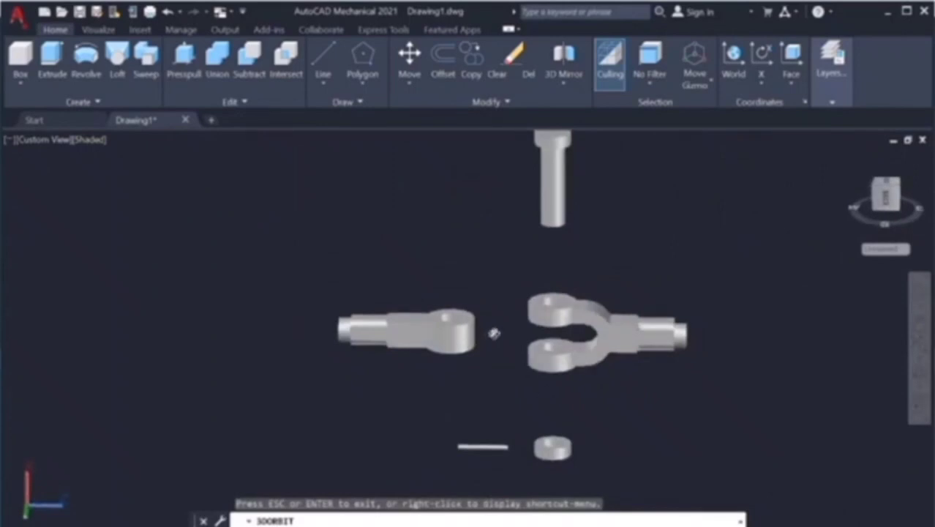
key("Escape")
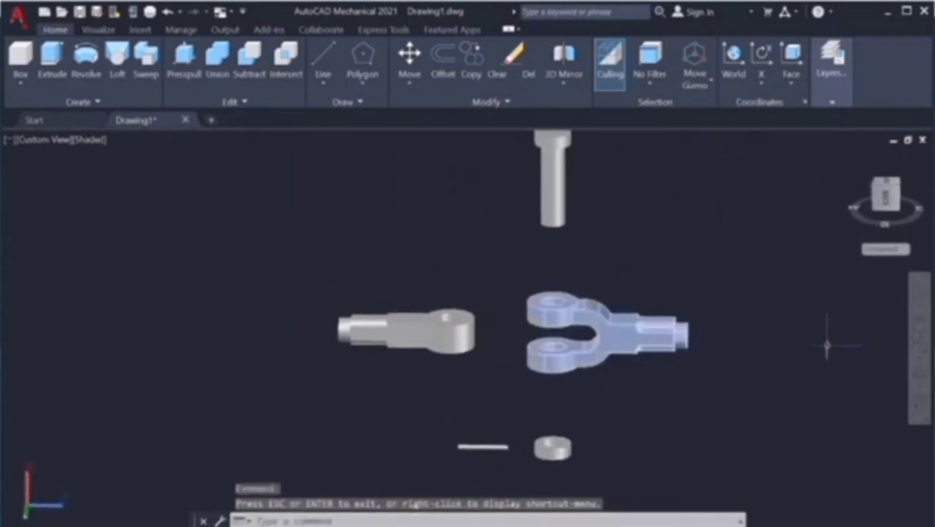